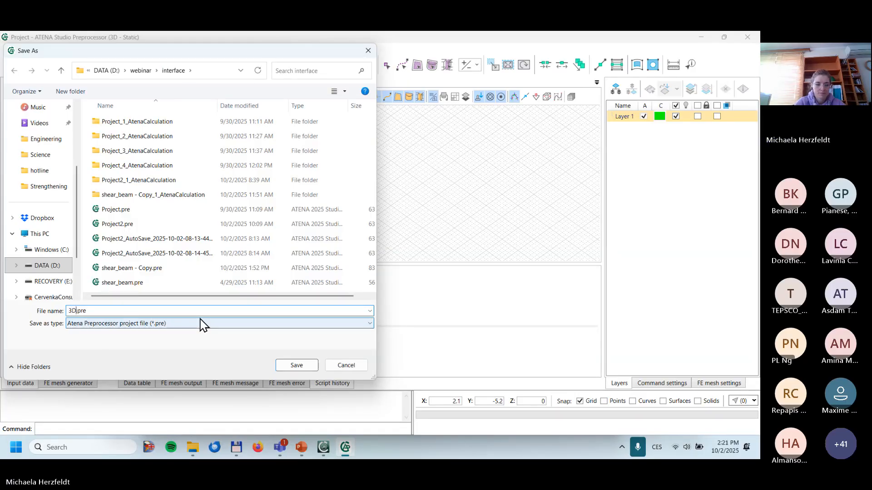
Step: Finish naming the project file 3Dinterface.pre and save it in the interface folder
{"action": "type", "text": "interface"}
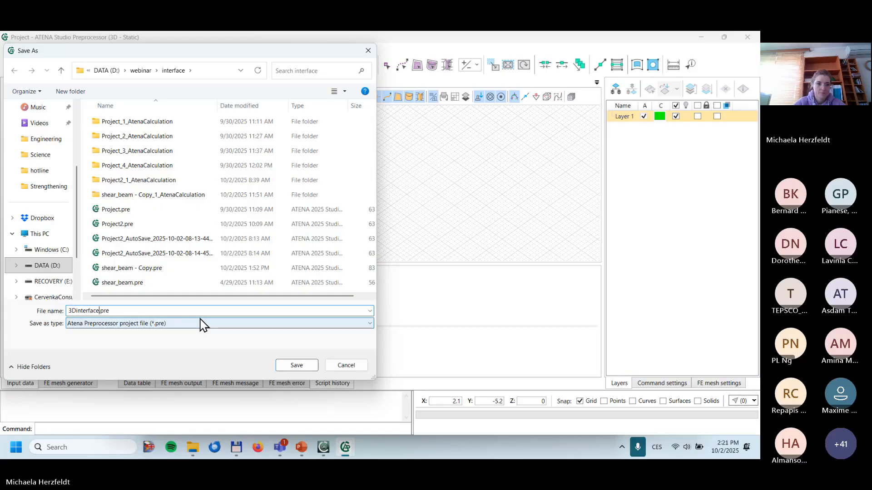
{"action": "key", "text": "Return"}
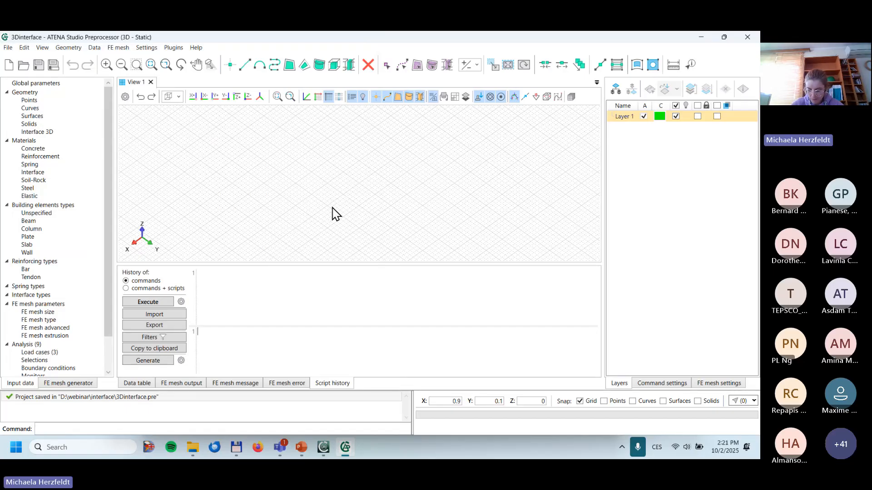
Step: Draw a line segment from point (2.5, -2, 0) to point (2.5, -1.7, 0)
{"action": "left_click", "coordinate": [245, 65]}
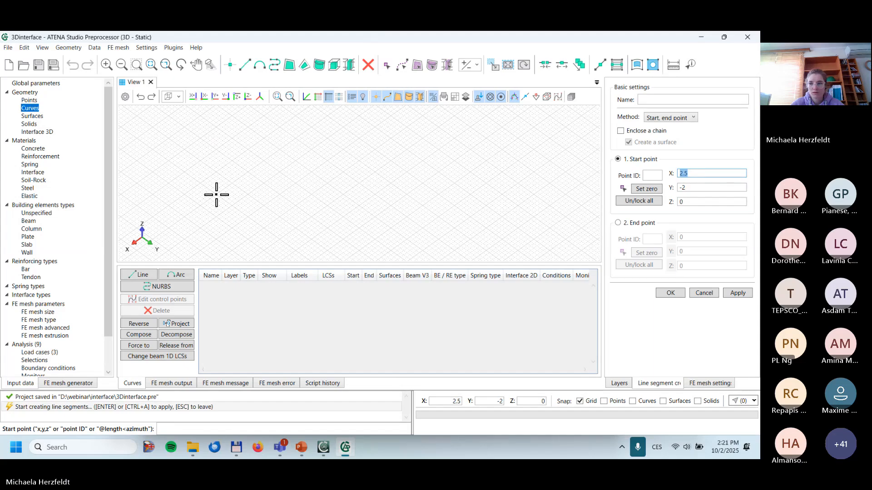
{"action": "left_click", "coordinate": [217, 195]}
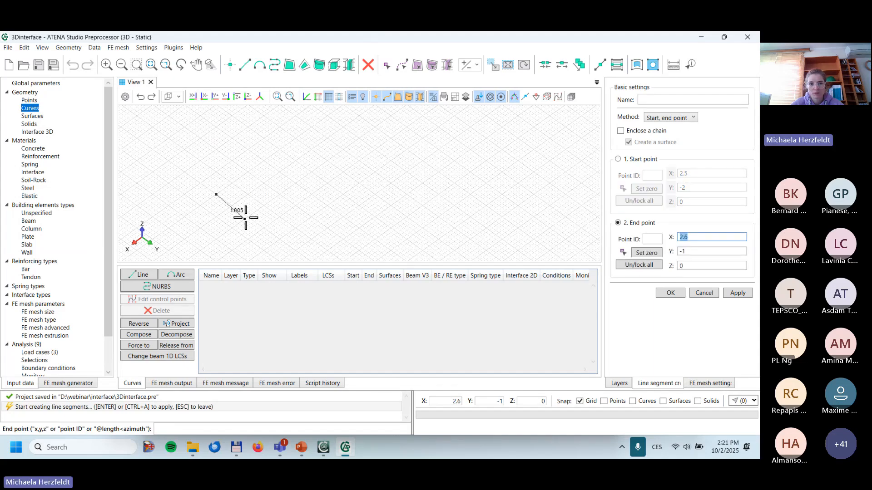
{"action": "left_click", "coordinate": [226, 201]}
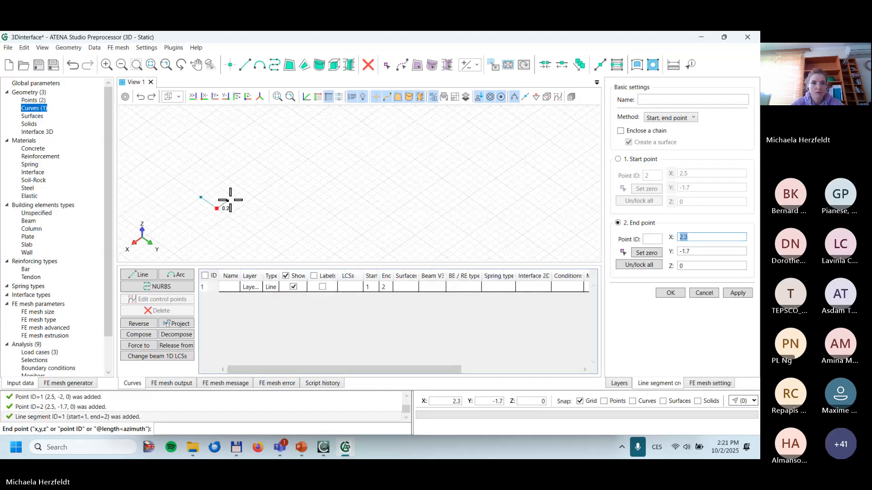
{"action": "scroll", "coordinate": [229, 200], "scroll_direction": "up", "scroll_amount": 2}
{"action": "key", "text": "Escape"}
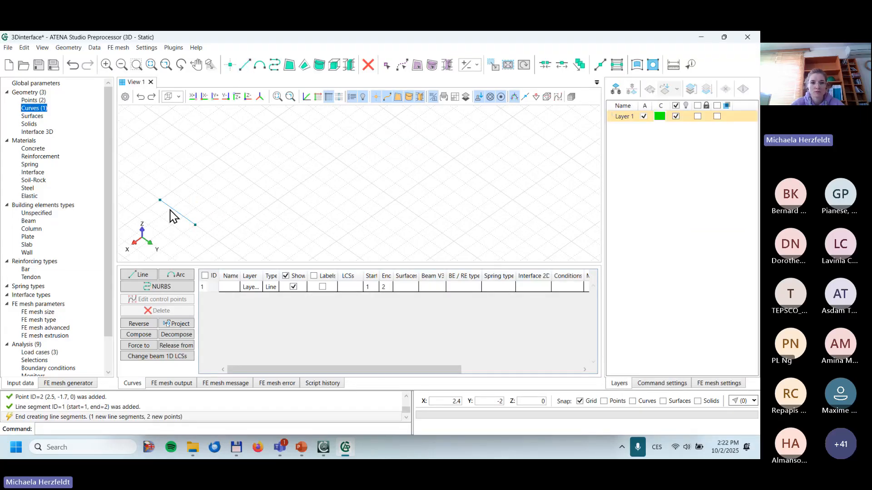
Step: Extrude the line segment into a surface with translation vector X 0.15, Y 0, Z 0
{"action": "left_click", "coordinate": [493, 64]}
{"action": "left_click", "coordinate": [620, 150]}
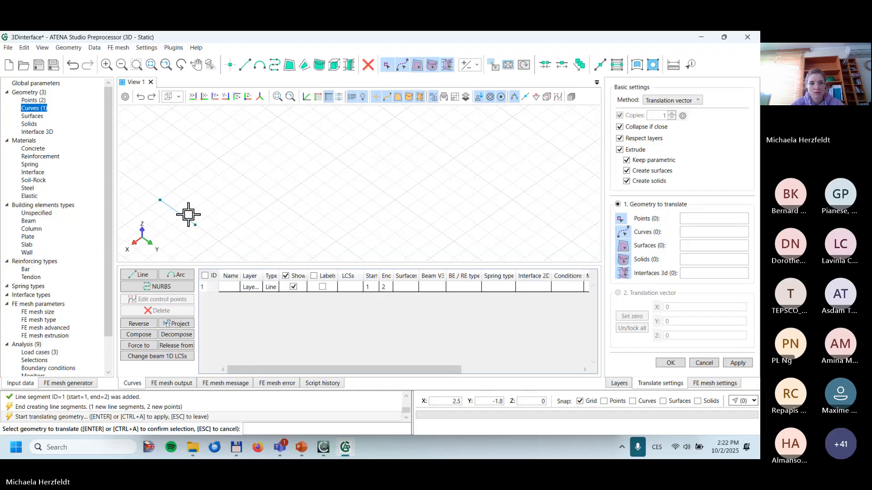
{"action": "left_click", "coordinate": [177, 212]}
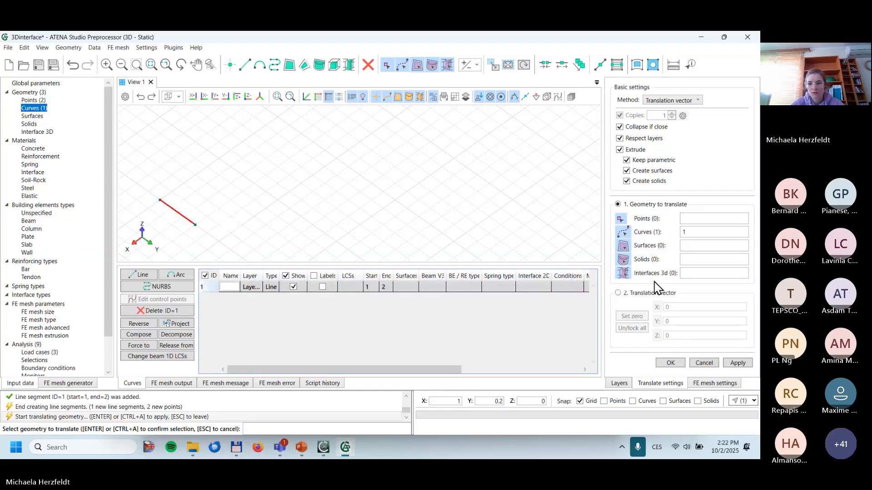
{"action": "left_click", "coordinate": [633, 294]}
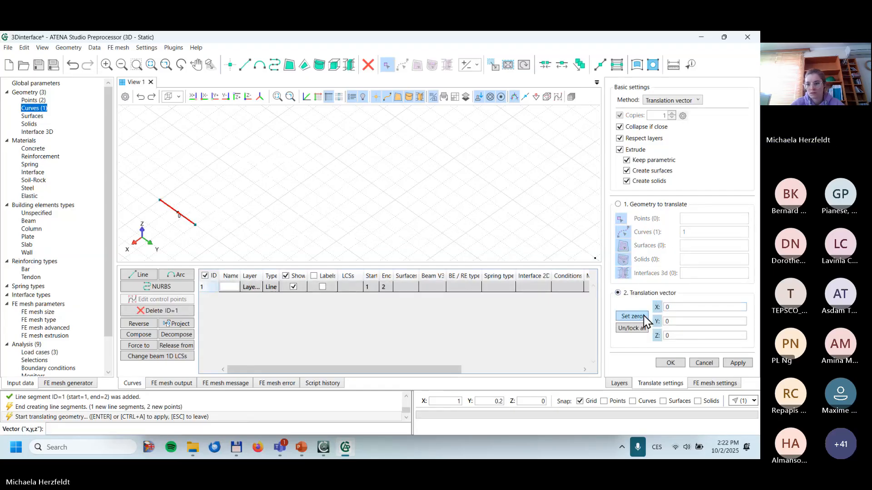
{"action": "double_click", "coordinate": [680, 308]}
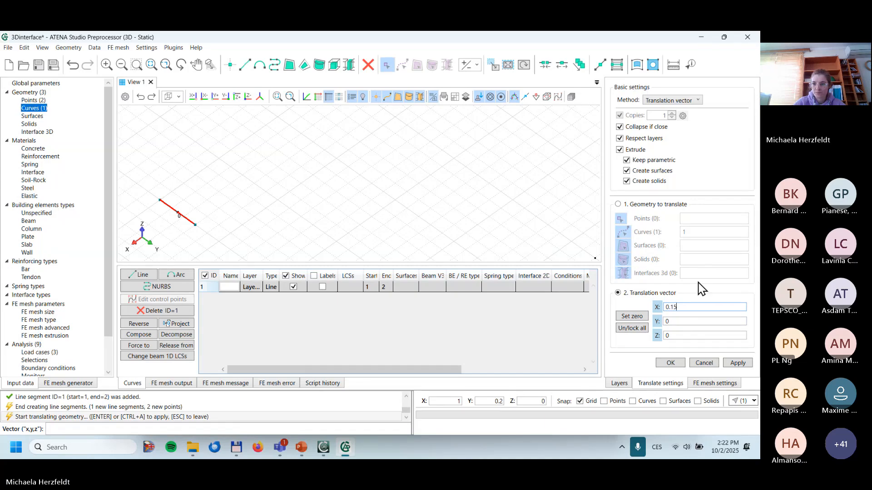
{"action": "double_click", "coordinate": [693, 321]}
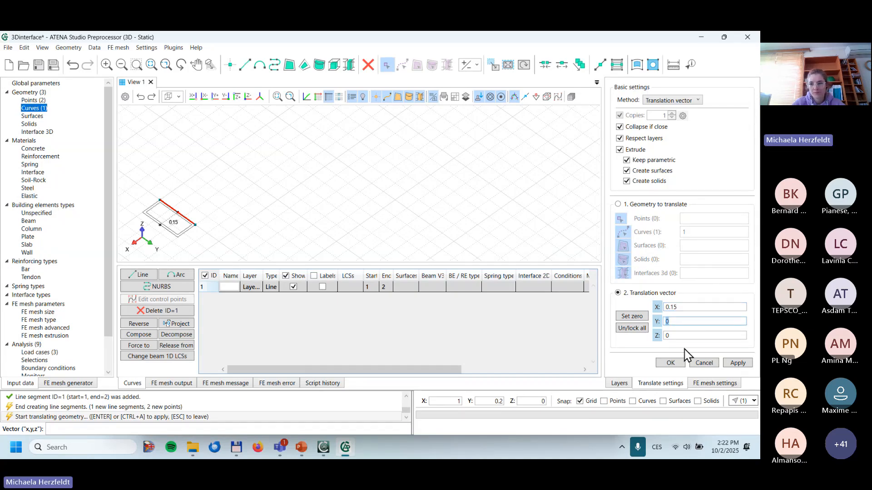
{"action": "left_click", "coordinate": [669, 363]}
Step: Extrude the rectangular surface downward into a solid with translation vector X 0, Y 0, Z -0.025
{"action": "middle_click_drag", "start_coordinate": [222, 225], "coordinate": [306, 189]}
{"action": "scroll", "coordinate": [273, 200], "scroll_direction": "up", "scroll_amount": 2}
{"action": "scroll", "coordinate": [271, 199], "scroll_direction": "up", "scroll_amount": 1}
{"action": "middle_click_drag", "start_coordinate": [276, 214], "coordinate": [314, 182]}
{"action": "scroll", "coordinate": [281, 191], "scroll_direction": "up", "scroll_amount": 1}
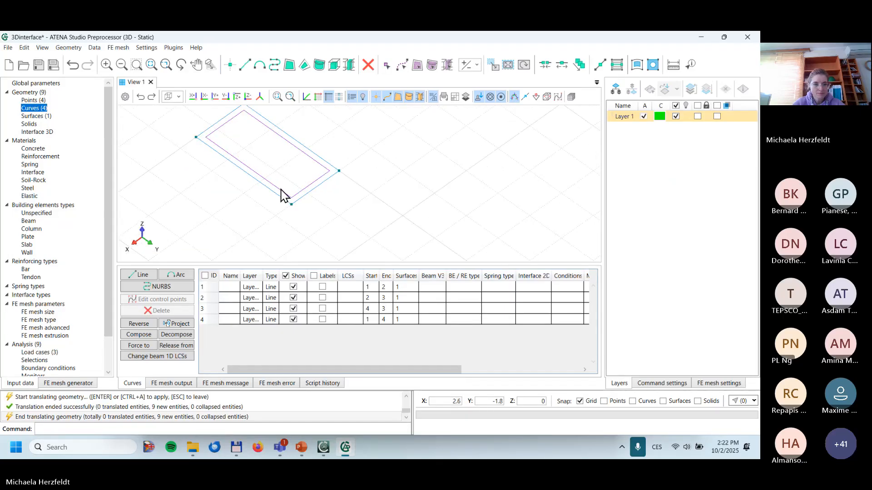
{"action": "left_click", "coordinate": [493, 64]}
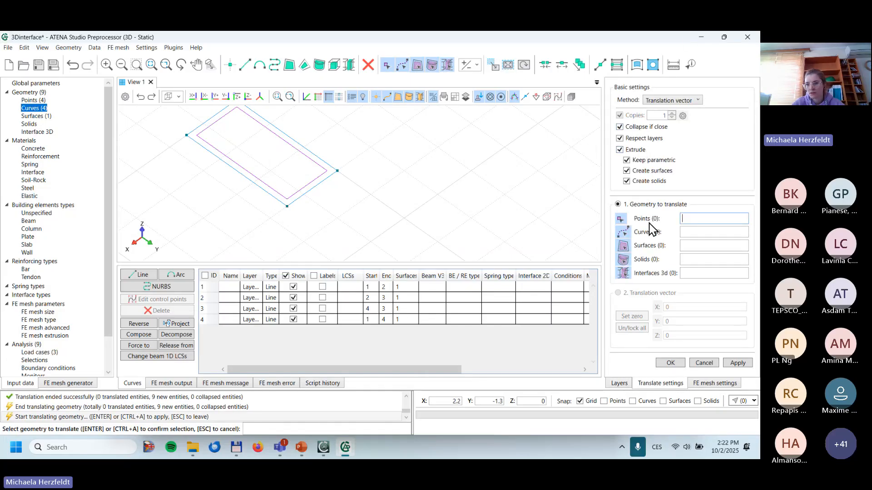
{"action": "left_click", "coordinate": [317, 164]}
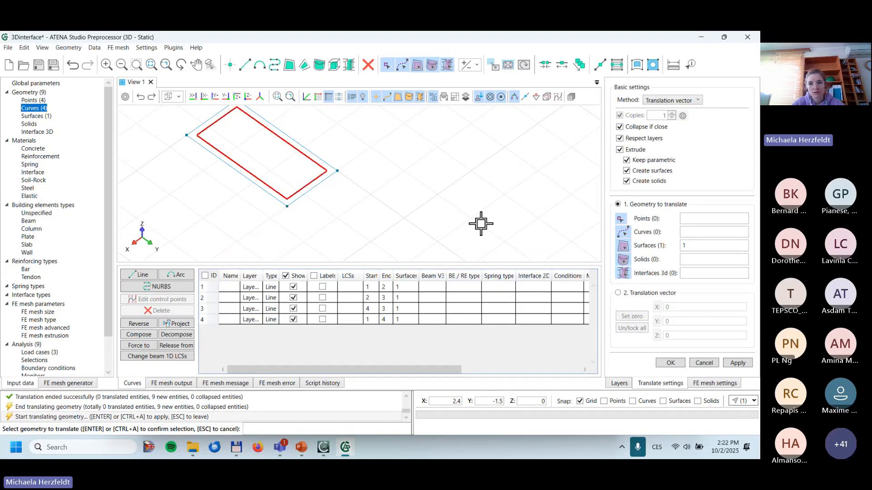
{"action": "left_click", "coordinate": [643, 294]}
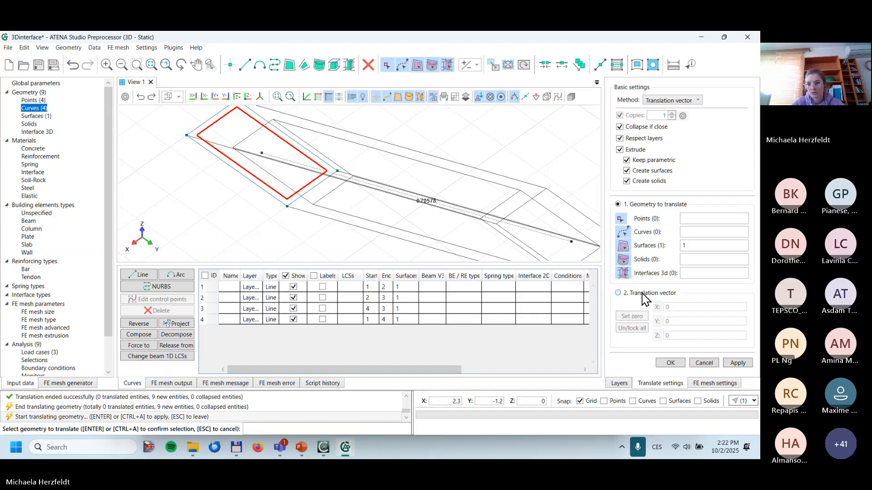
{"action": "left_click", "coordinate": [685, 337]}
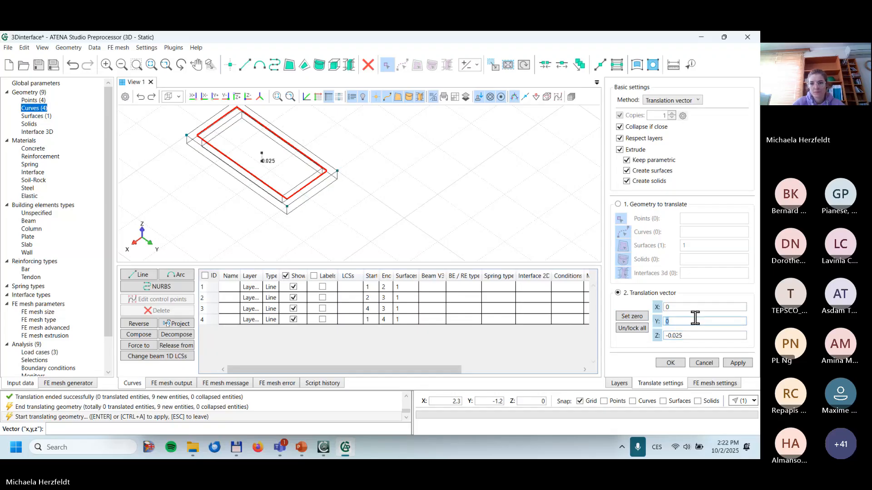
{"action": "left_click", "coordinate": [671, 363]}
Step: Extrude the solid's bottom surface into a second solid below with translation vector X 0, Y 0, Z -0.05
{"action": "middle_click_drag", "start_coordinate": [356, 214], "coordinate": [403, 181]}
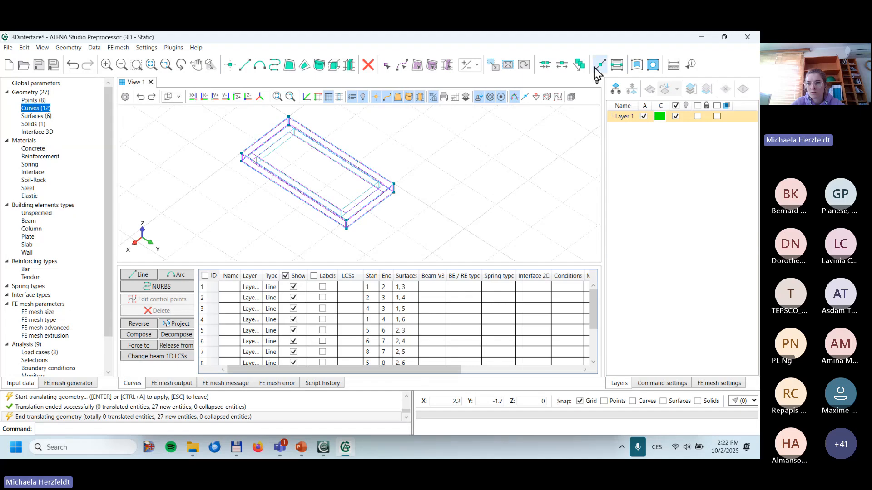
{"action": "left_click", "coordinate": [493, 65]}
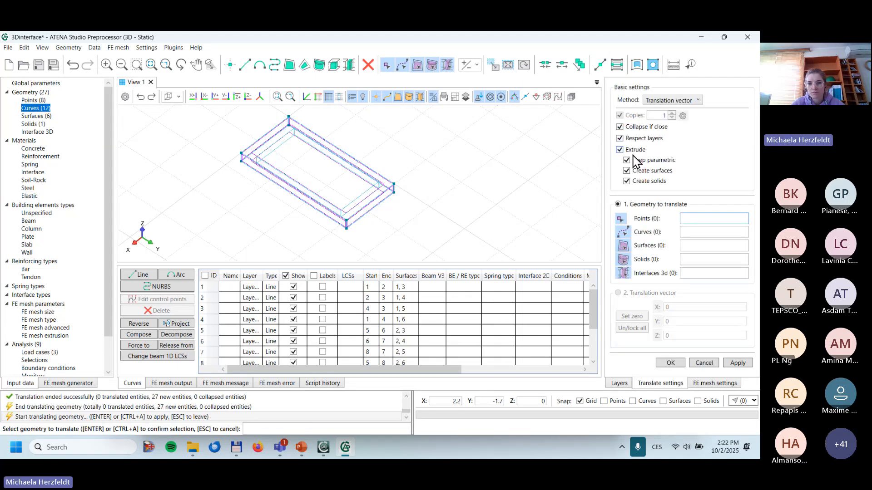
{"action": "scroll", "coordinate": [358, 223], "scroll_direction": "up", "scroll_amount": 2}
{"action": "scroll", "coordinate": [359, 223], "scroll_direction": "up", "scroll_amount": 3}
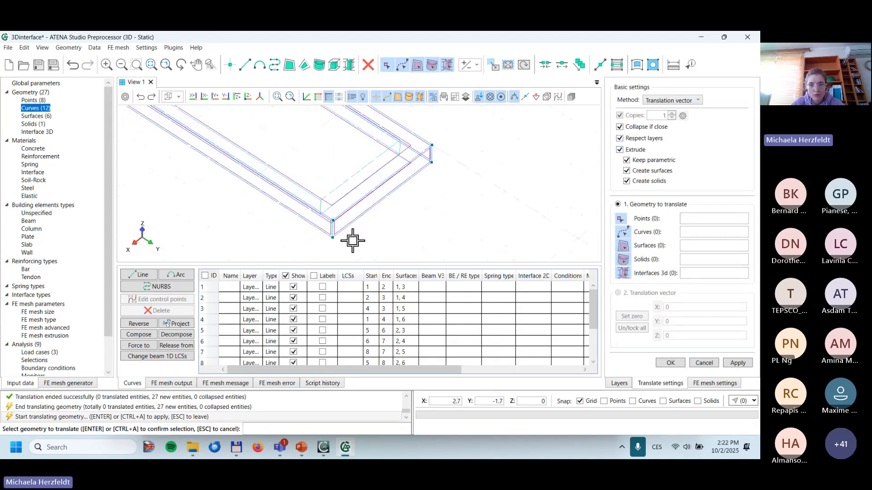
{"action": "scroll", "coordinate": [321, 215], "scroll_direction": "up", "scroll_amount": 1}
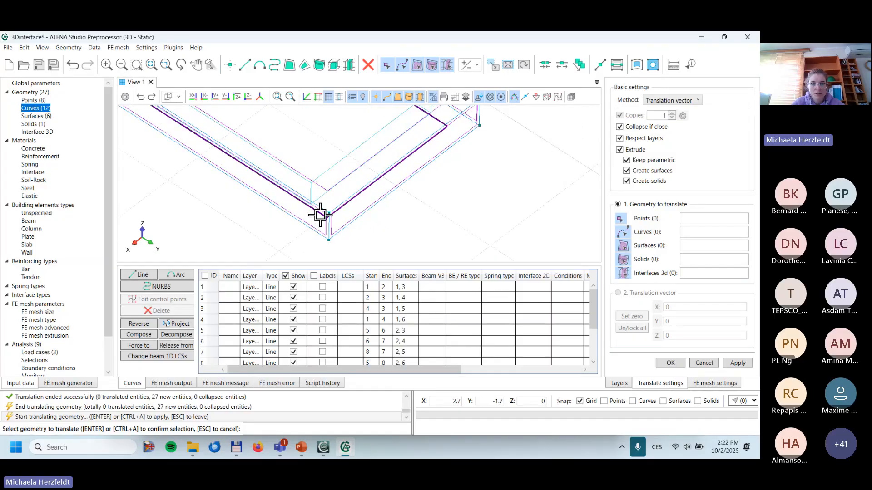
{"action": "left_click", "coordinate": [320, 214]}
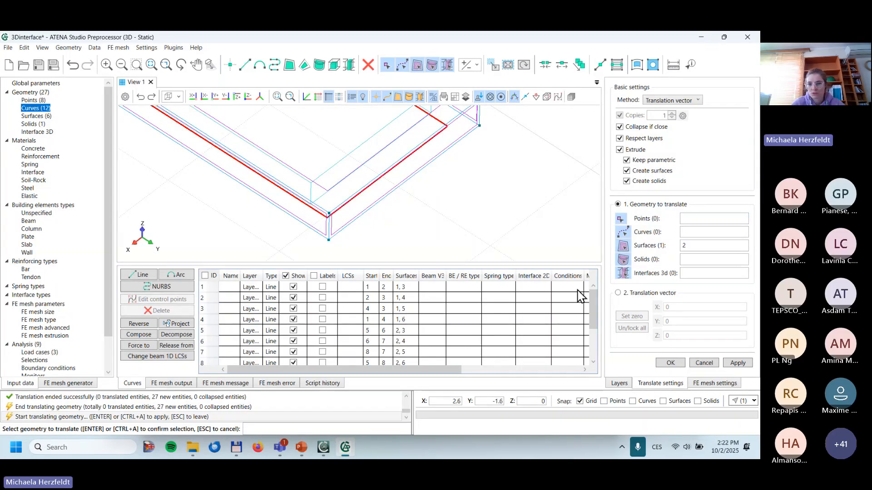
{"action": "left_click", "coordinate": [643, 294]}
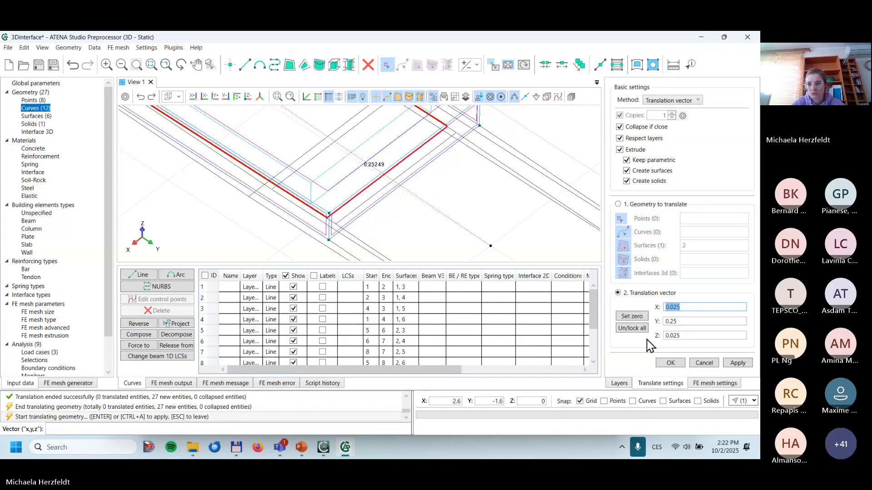
{"action": "left_click", "coordinate": [631, 316]}
{"action": "double_click", "coordinate": [685, 336]}
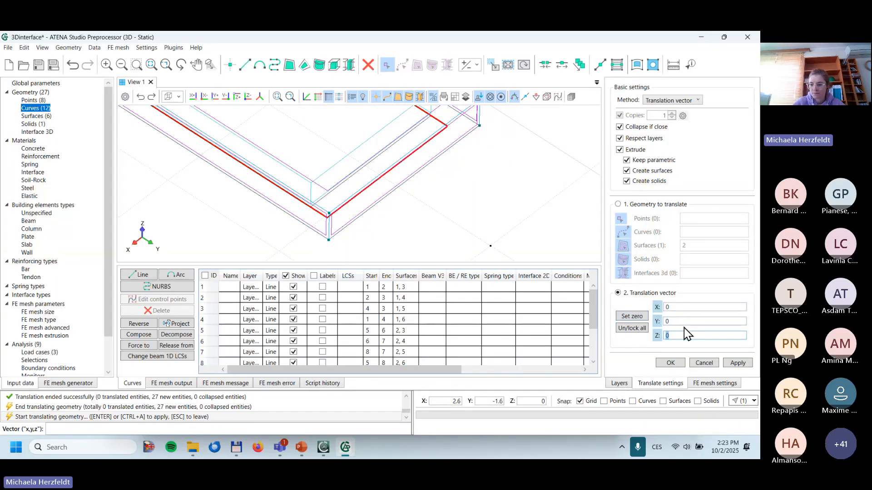
{"action": "type", "text": "-"}
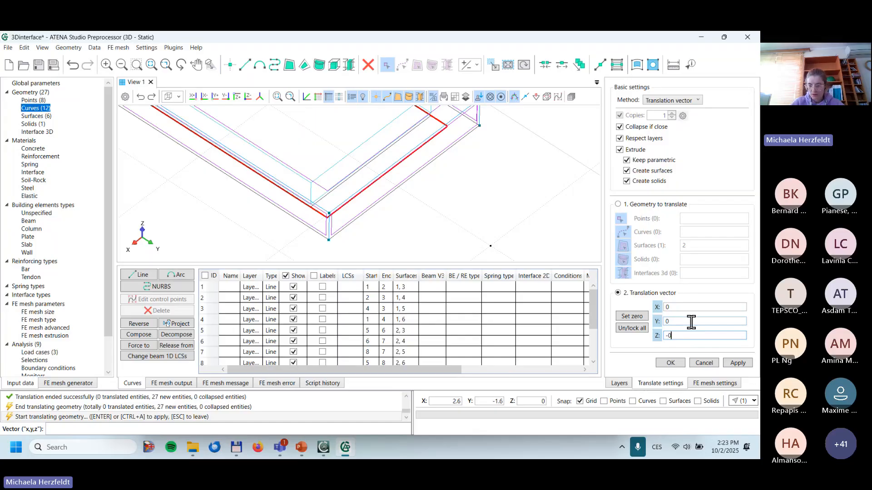
{"action": "type", "text": "0.05"}
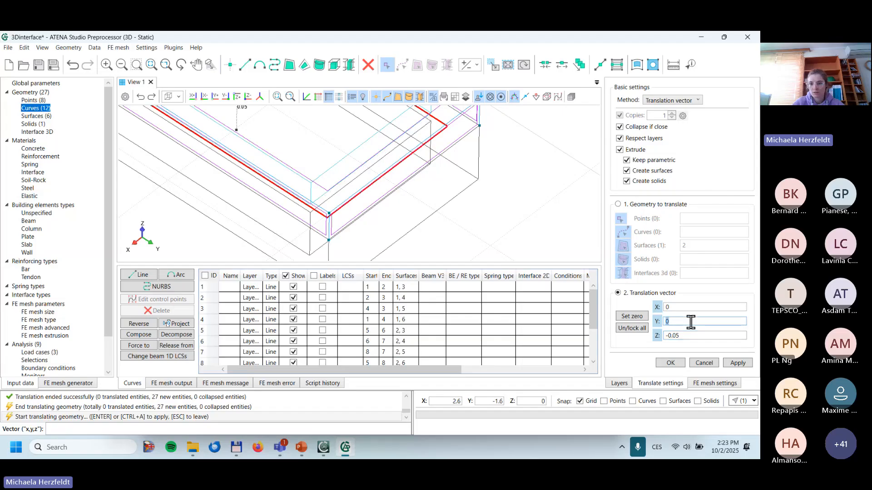
{"action": "left_click", "coordinate": [670, 363]}
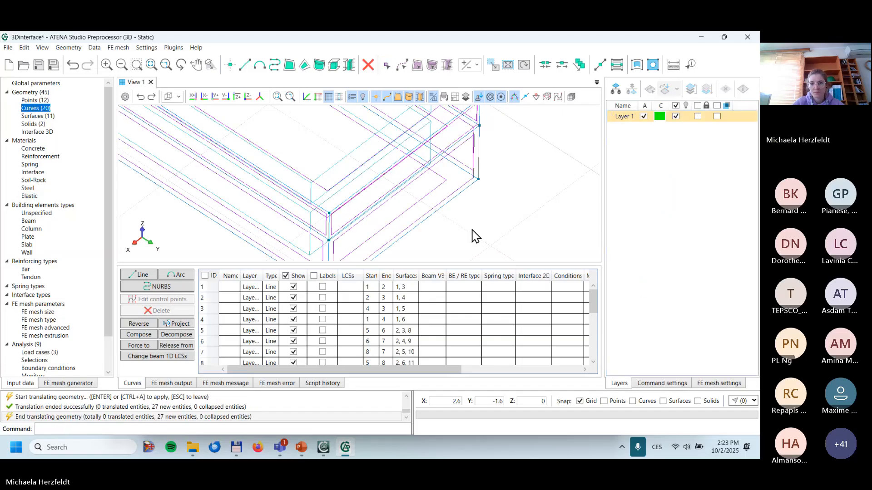
{"action": "scroll", "coordinate": [471, 235], "scroll_direction": "down", "scroll_amount": 6}
{"action": "scroll", "coordinate": [446, 214], "scroll_direction": "down", "scroll_amount": 1}
{"action": "middle_click_drag", "start_coordinate": [463, 212], "coordinate": [421, 185]}
{"action": "middle_click_drag", "start_coordinate": [397, 214], "coordinate": [432, 195]}
{"action": "scroll", "coordinate": [462, 215], "scroll_direction": "up", "scroll_amount": 5}
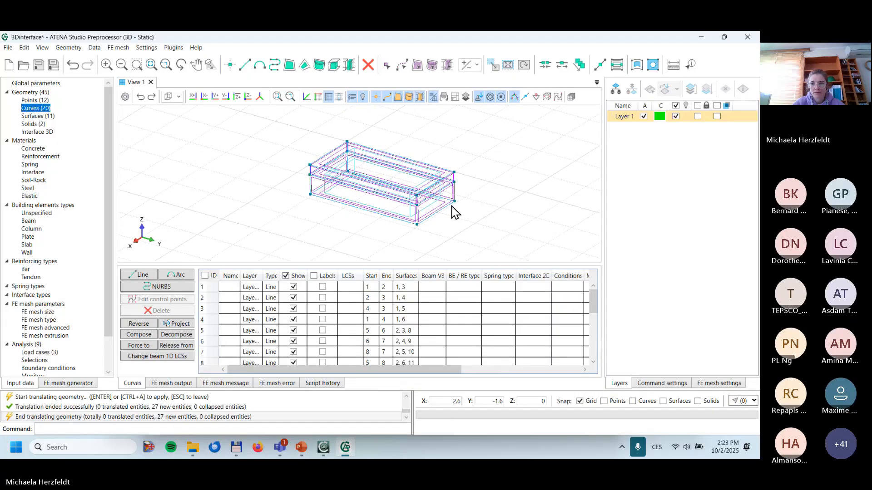
{"action": "mouse_move", "coordinate": [436, 225]}
{"action": "middle_mouse_down"}
{"action": "mouse_move", "coordinate": [432, 207]}
{"action": "mouse_move", "coordinate": [442, 189]}
{"action": "mouse_move", "coordinate": [444, 220]}
{"action": "middle_mouse_up"}
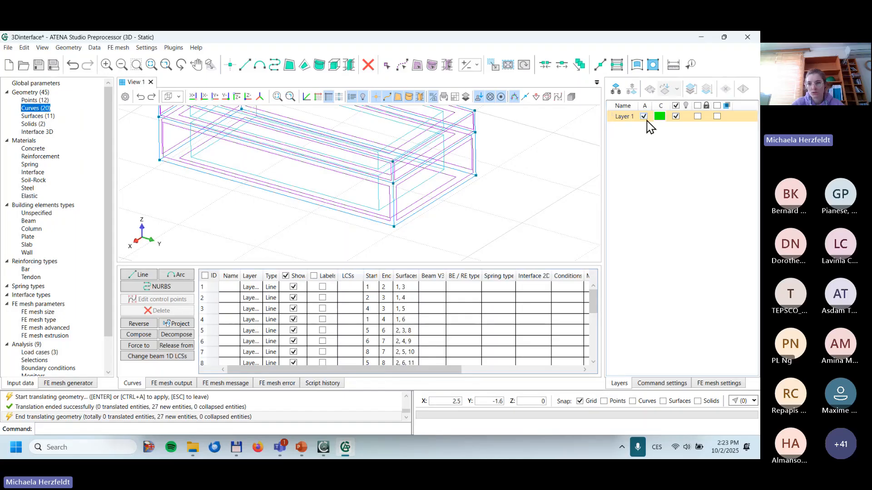
Step: Rename Layer 1 to top and add a second layer named bottom
{"action": "double_click", "coordinate": [629, 119]}
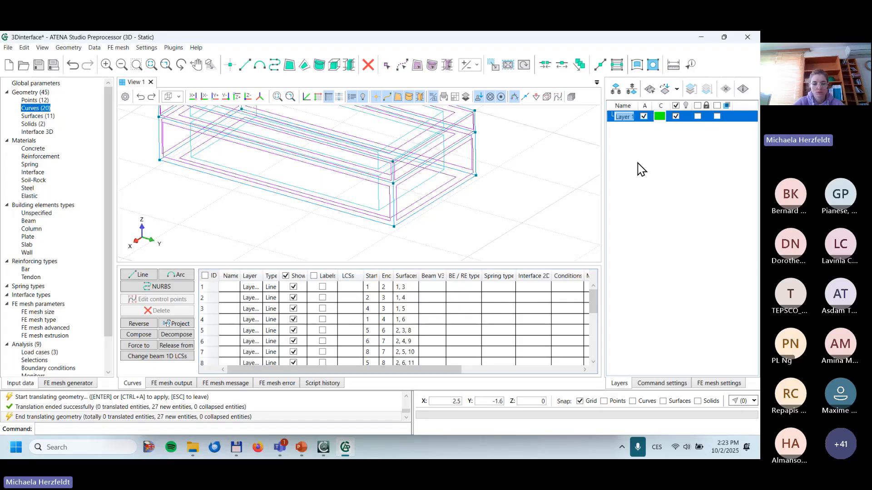
{"action": "type", "text": "top"}
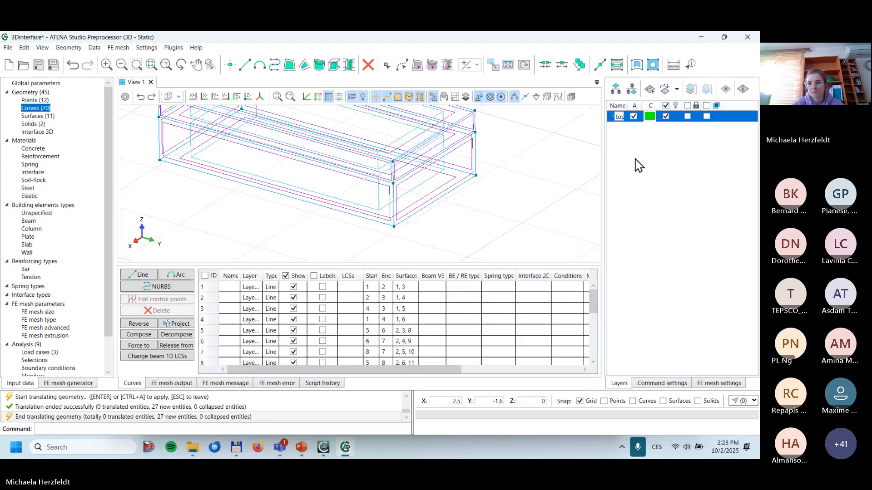
{"action": "key", "text": "Return"}
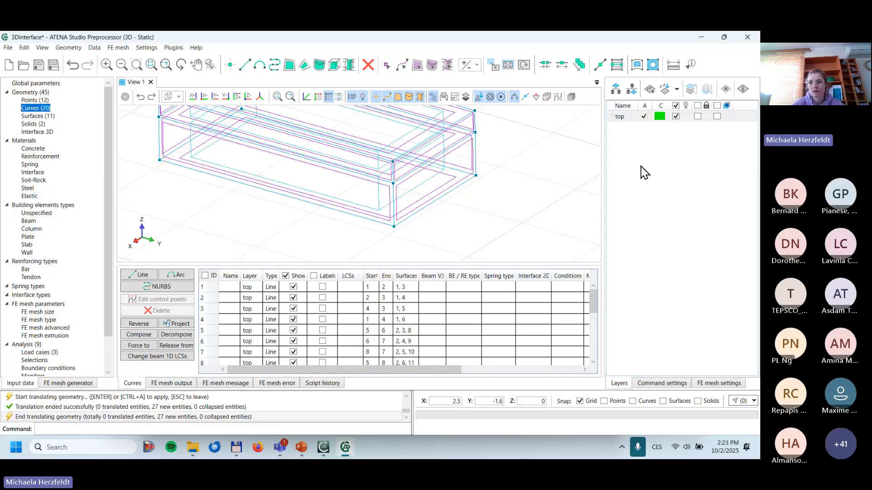
{"action": "left_click", "coordinate": [615, 89]}
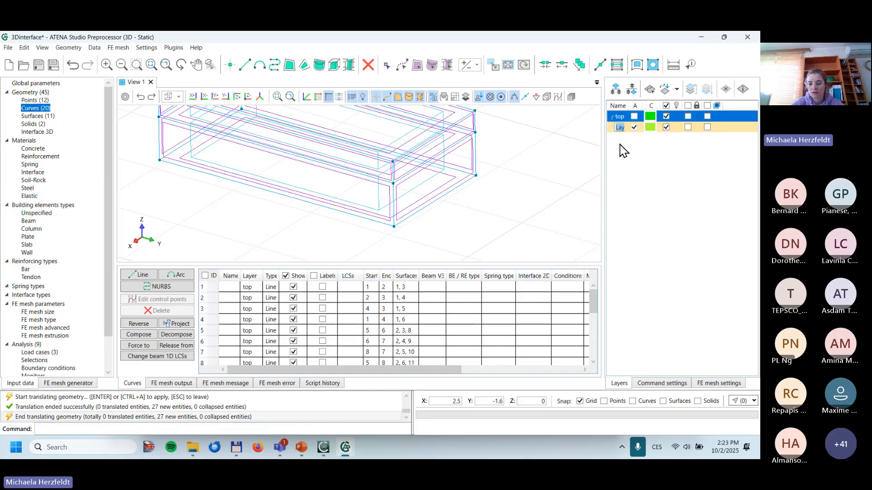
{"action": "type", "text": "bott"}
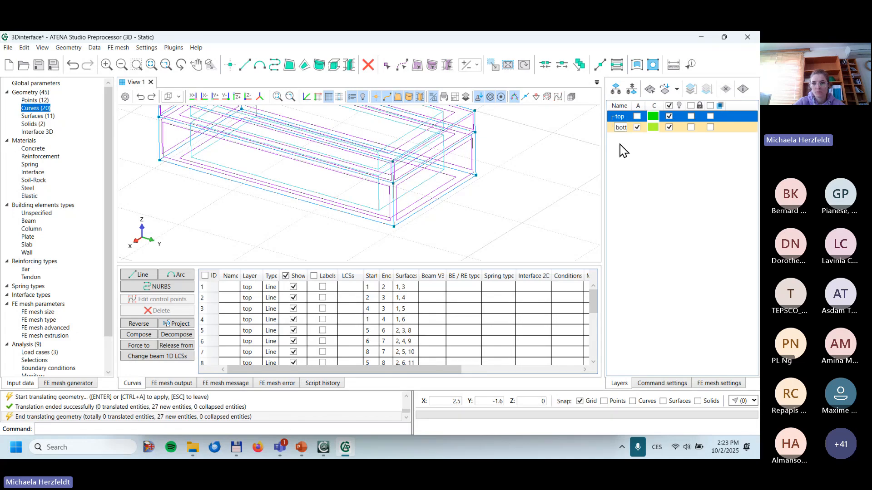
{"action": "type", "text": "om"}
{"action": "key", "text": "Return"}
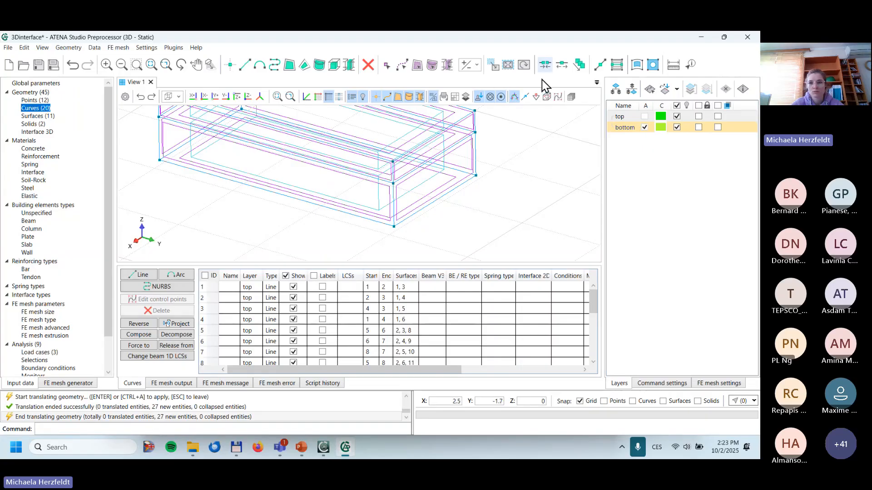
Step: Start translating the lower solid, with Collapse if close and Respect layers turned off
{"action": "left_click", "coordinate": [493, 66]}
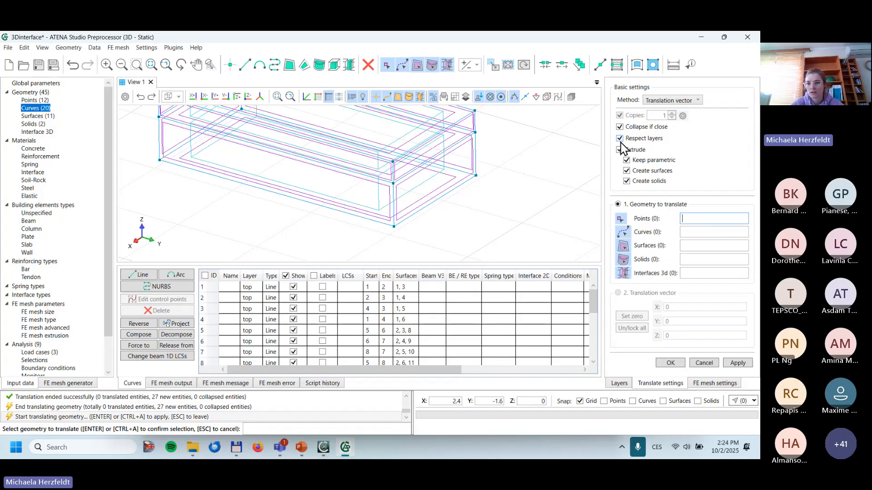
{"action": "left_click", "coordinate": [620, 139]}
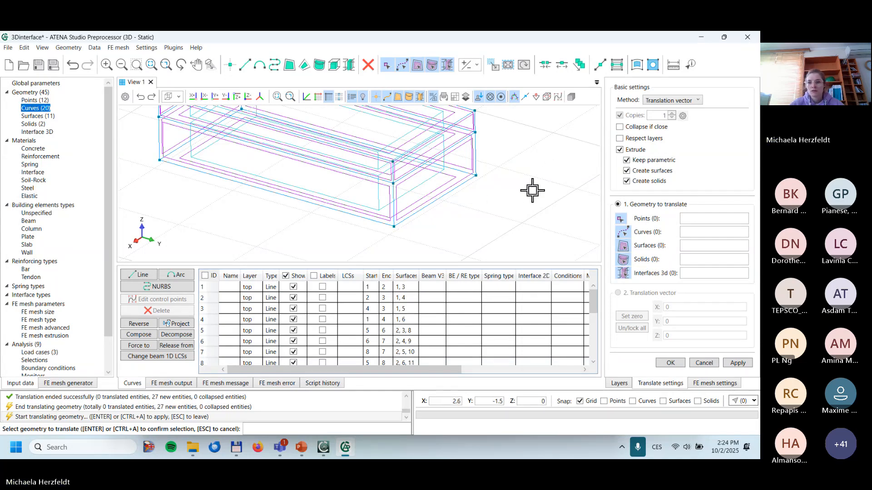
{"action": "left_click", "coordinate": [414, 187]}
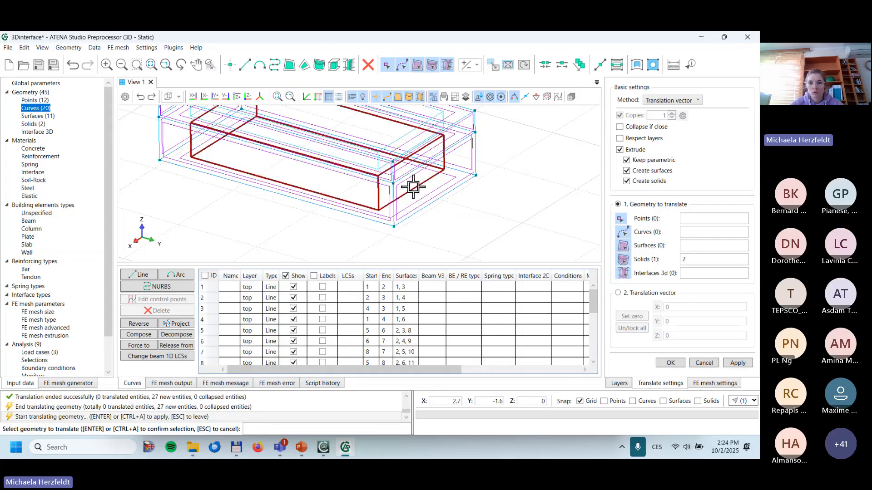
{"action": "left_click", "coordinate": [636, 296]}
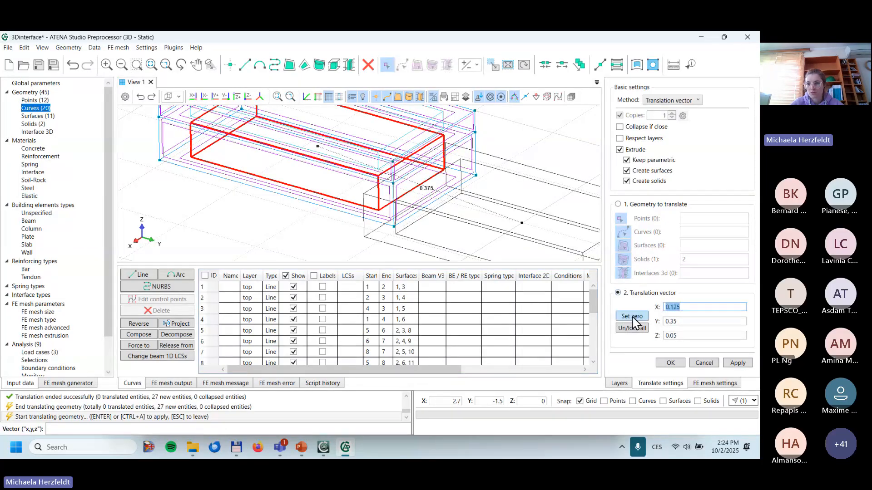
Step: Try the Start, end point method for the lower solid, with the start point set to X 0, Y 0, Z 0
{"action": "left_click", "coordinate": [670, 100]}
{"action": "left_click", "coordinate": [664, 131]}
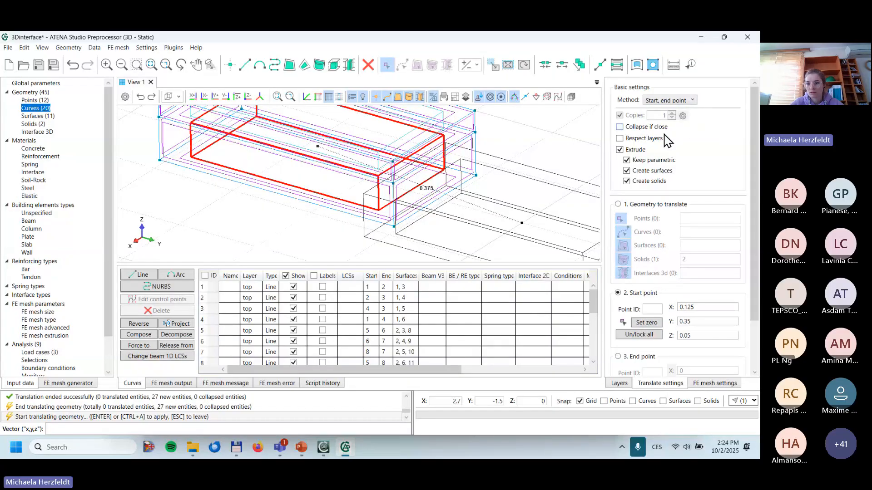
{"action": "left_click", "coordinate": [644, 323]}
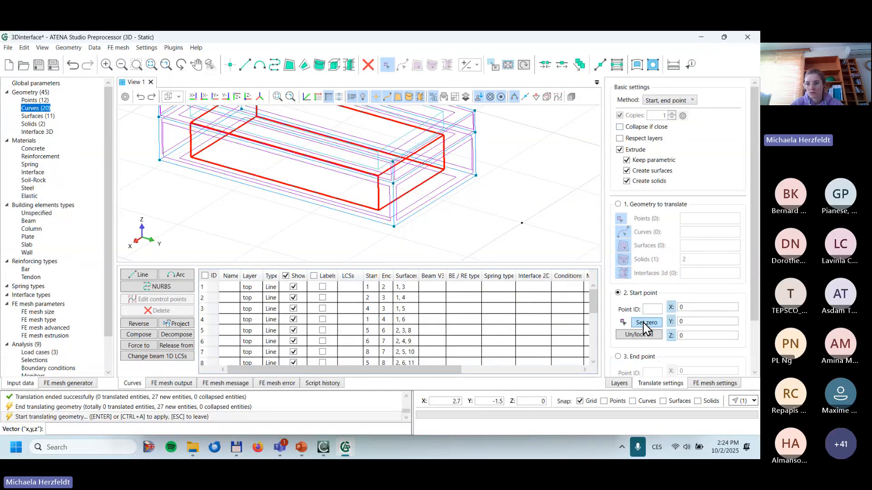
{"action": "left_click", "coordinate": [477, 132]}
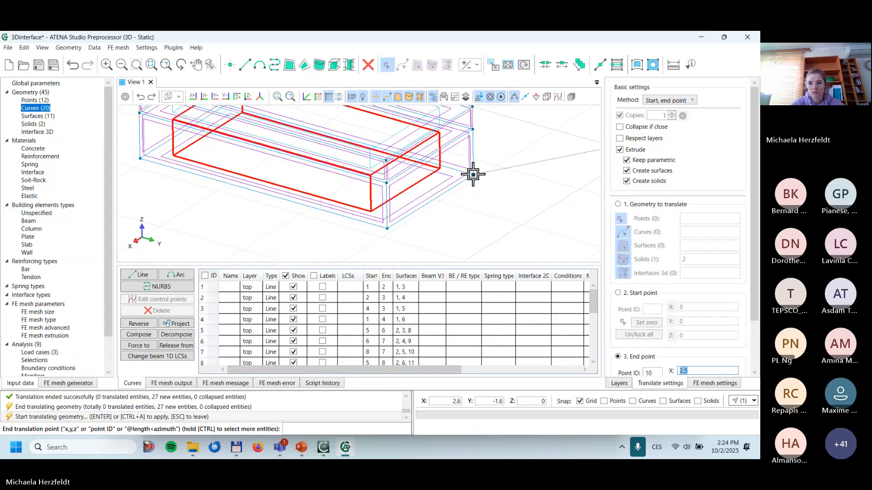
{"action": "scroll", "coordinate": [474, 177], "scroll_direction": "down", "scroll_amount": 4}
{"action": "scroll", "coordinate": [478, 193], "scroll_direction": "down", "scroll_amount": 1}
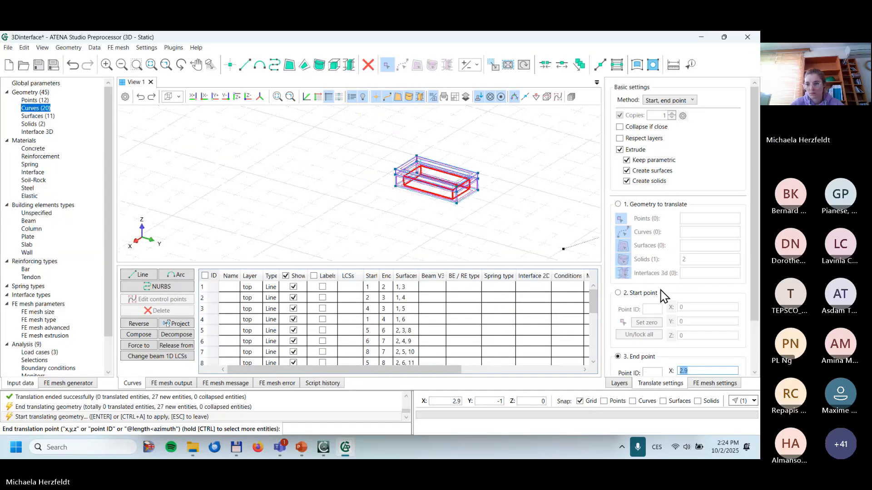
{"action": "left_click", "coordinate": [643, 295]}
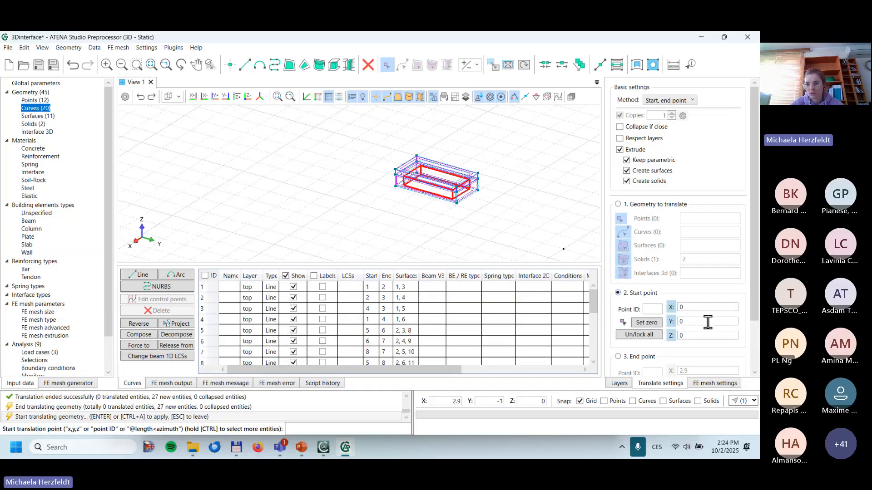
{"action": "scroll", "coordinate": [491, 179], "scroll_direction": "up", "scroll_amount": 5}
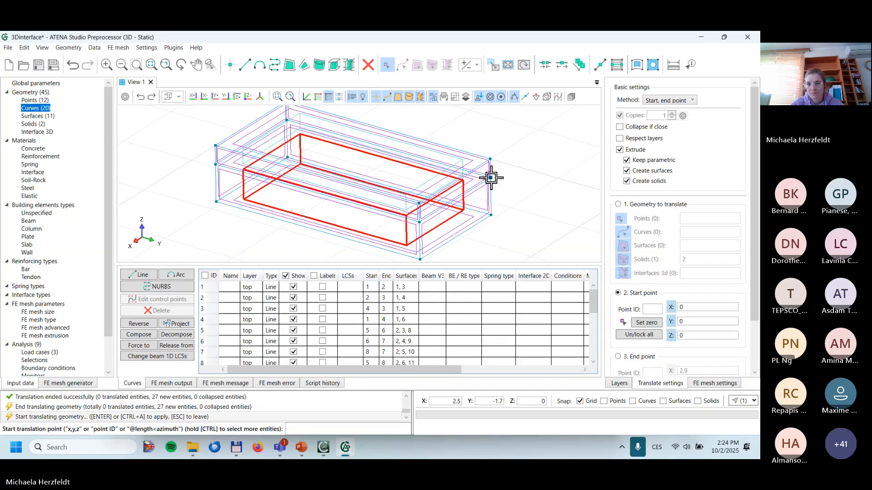
{"action": "left_click", "coordinate": [490, 177]}
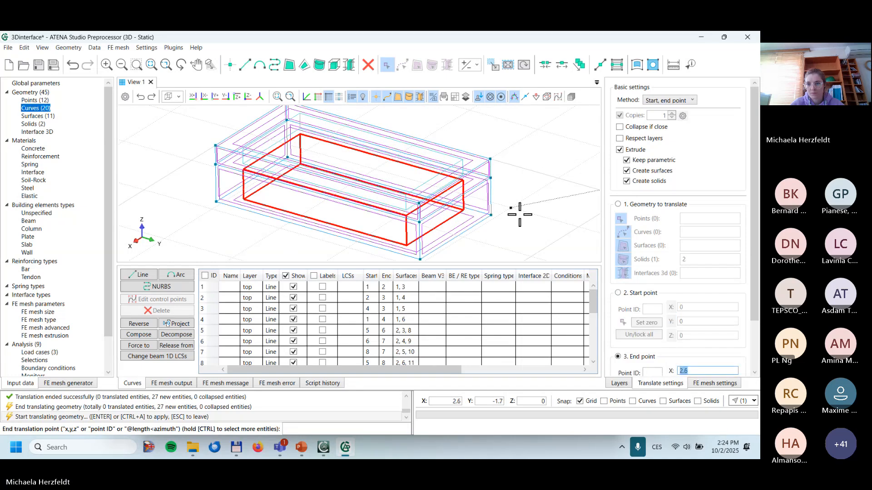
{"action": "scroll", "coordinate": [520, 210], "scroll_direction": "down", "scroll_amount": 5}
{"action": "middle_click_drag", "start_coordinate": [544, 212], "coordinate": [323, 214]}
{"action": "scroll", "coordinate": [345, 203], "scroll_direction": "down", "scroll_amount": 3}
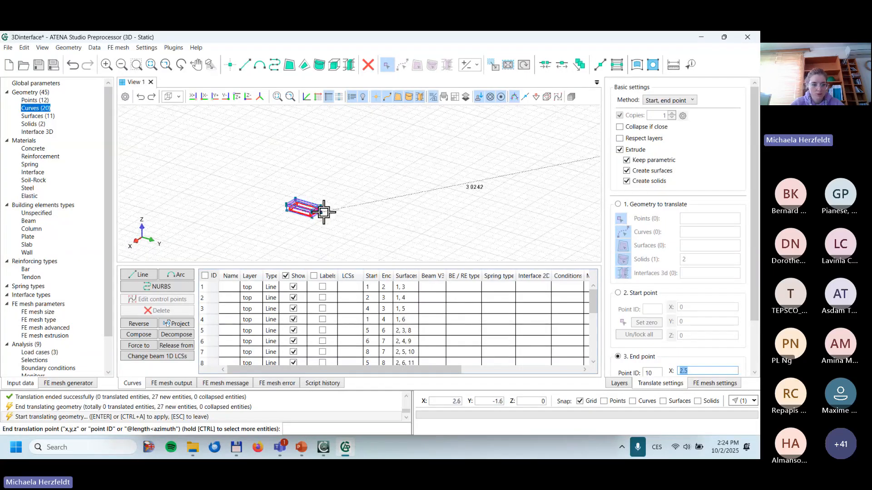
{"action": "left_click", "coordinate": [323, 212]}
{"action": "scroll", "coordinate": [330, 220], "scroll_direction": "up", "scroll_amount": 4}
{"action": "middle_click_drag", "start_coordinate": [332, 226], "coordinate": [445, 189]}
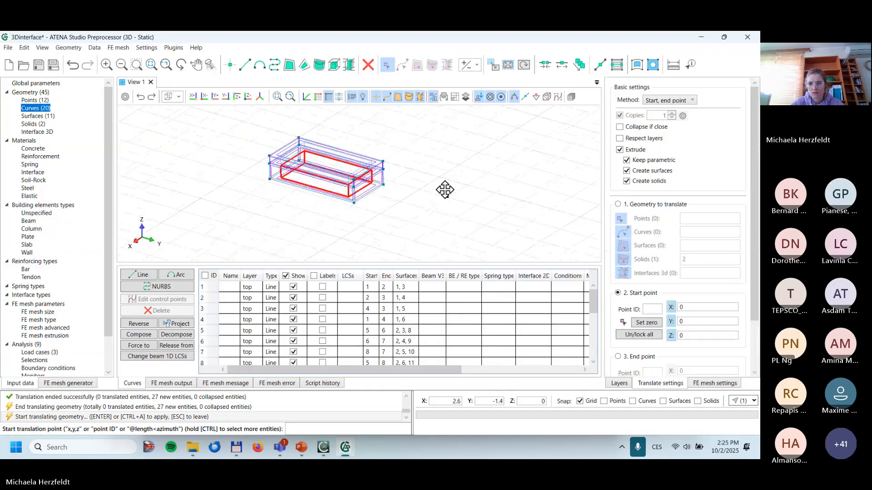
Step: Try to translate the lower solid using corner point 6 as the start point and point 10 below it as the end point
{"action": "left_click", "coordinate": [623, 323]}
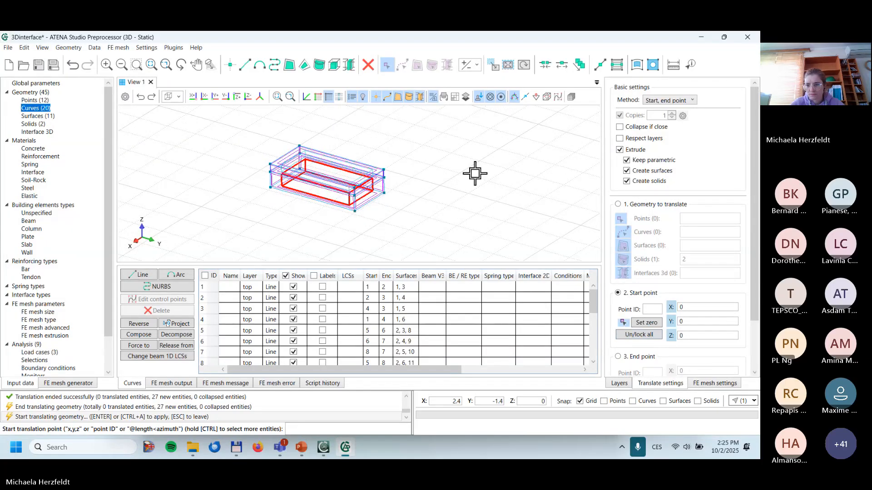
{"action": "left_click", "coordinate": [384, 179]}
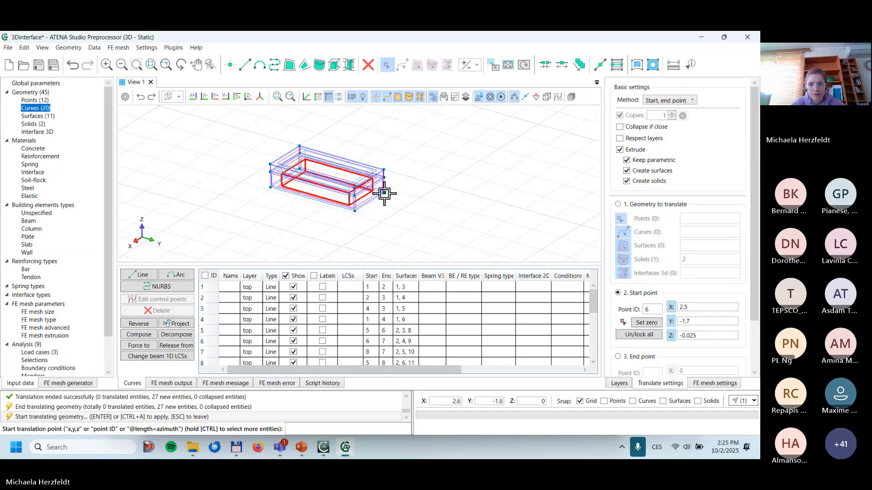
{"action": "left_click", "coordinate": [645, 324]}
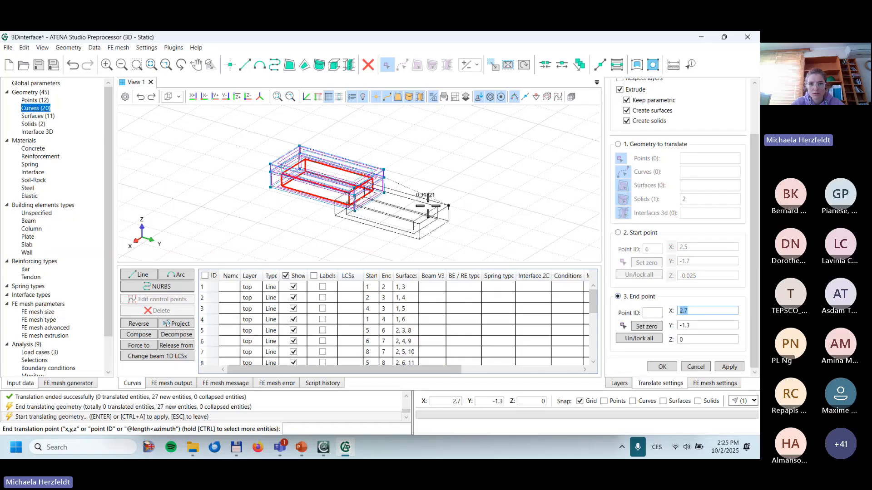
{"action": "scroll", "coordinate": [383, 190], "scroll_direction": "up", "scroll_amount": 5}
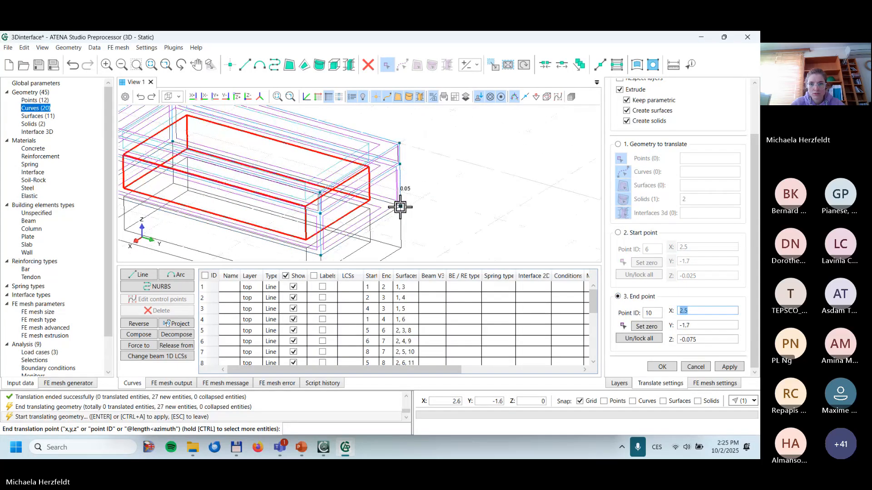
{"action": "scroll", "coordinate": [423, 217], "scroll_direction": "down", "scroll_amount": 2}
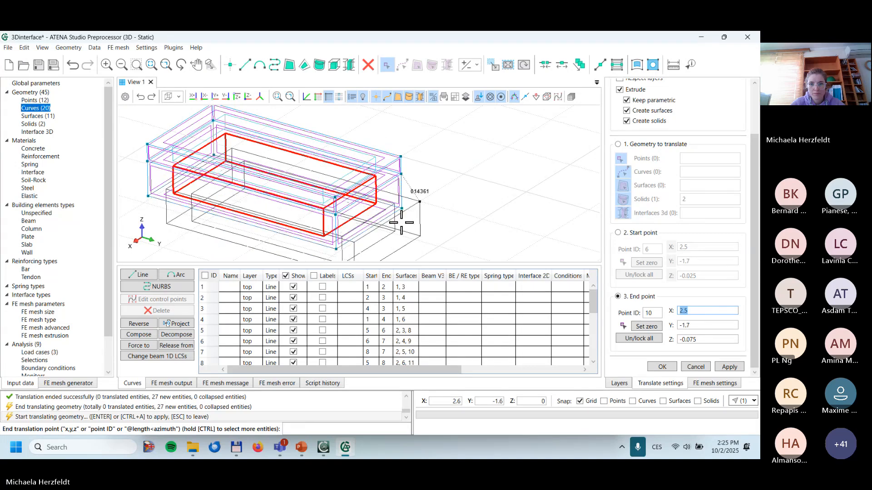
{"action": "key", "text": "Escape"}
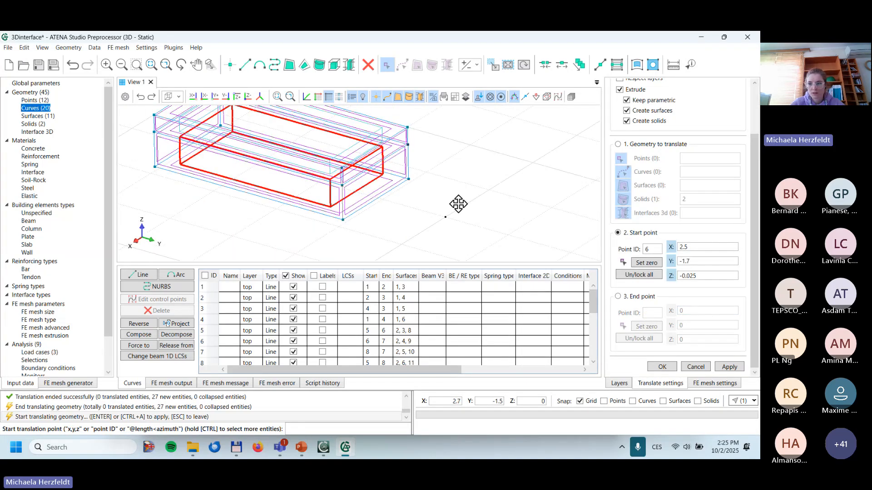
{"action": "key", "text": "Escape"}
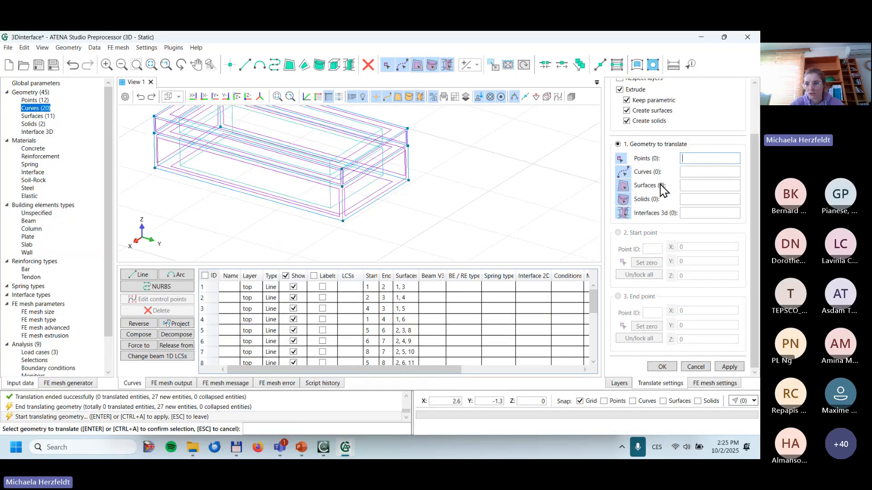
Step: Try to extrude the lower solid using the Translation vector method with X 0, Y 0, Z -0.05
{"action": "scroll", "coordinate": [662, 190], "scroll_direction": "up", "scroll_amount": 2}
{"action": "left_click", "coordinate": [668, 100]}
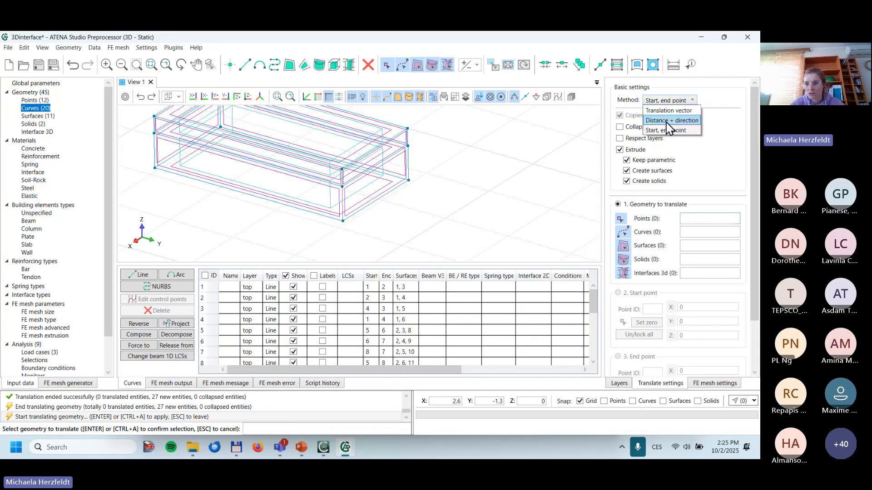
{"action": "left_click", "coordinate": [668, 111]}
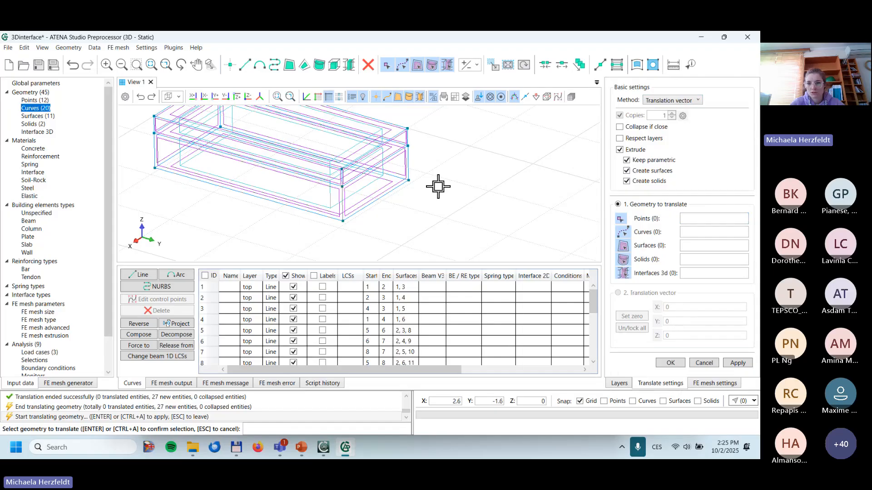
{"action": "left_click", "coordinate": [325, 198]}
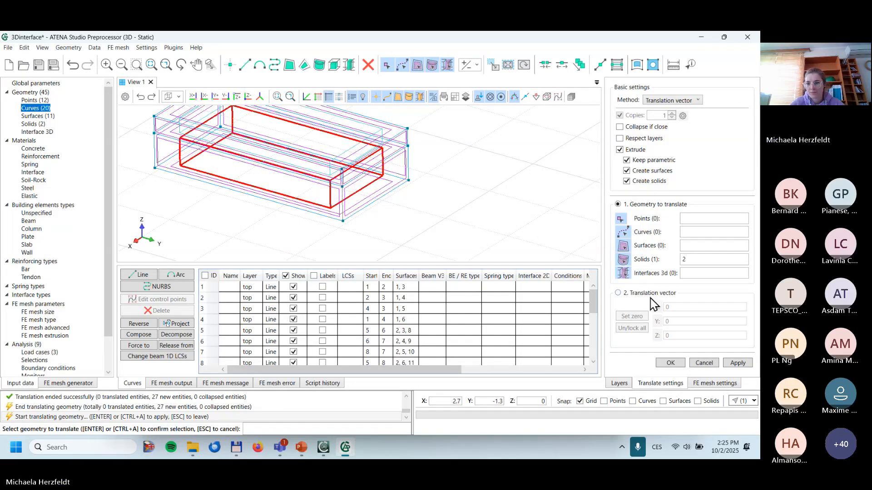
{"action": "left_click", "coordinate": [640, 314]}
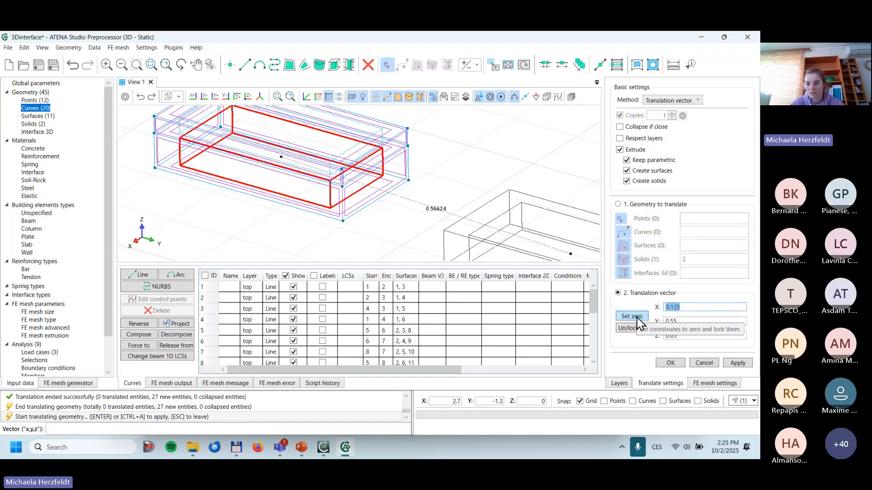
{"action": "left_click", "coordinate": [632, 316]}
{"action": "left_click", "coordinate": [678, 336]}
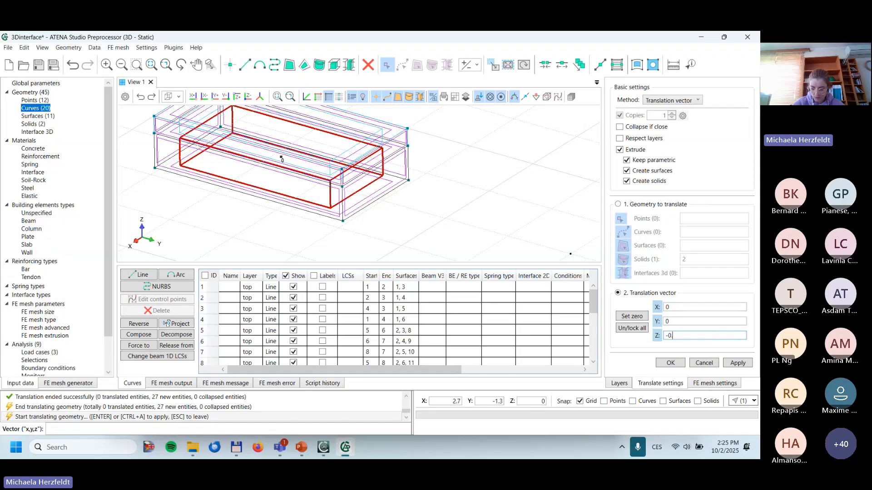
{"action": "type", "text": "-0.05"}
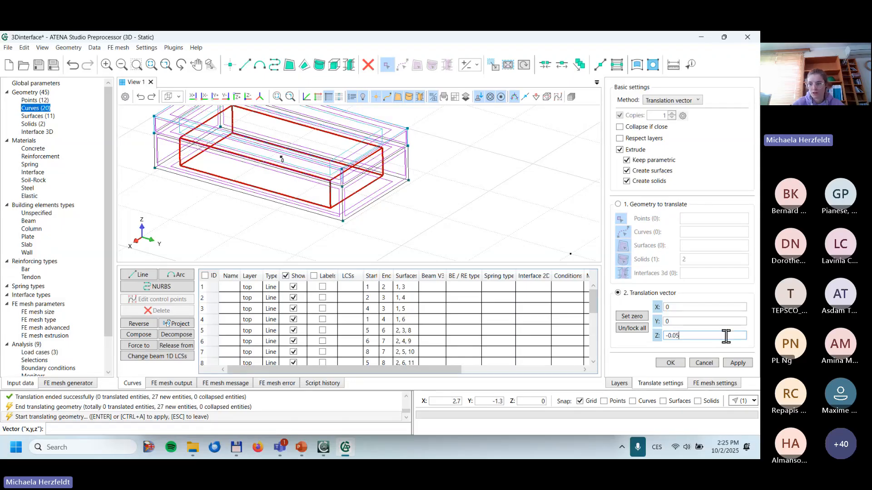
{"action": "left_click", "coordinate": [694, 321]}
{"action": "left_click", "coordinate": [670, 363]}
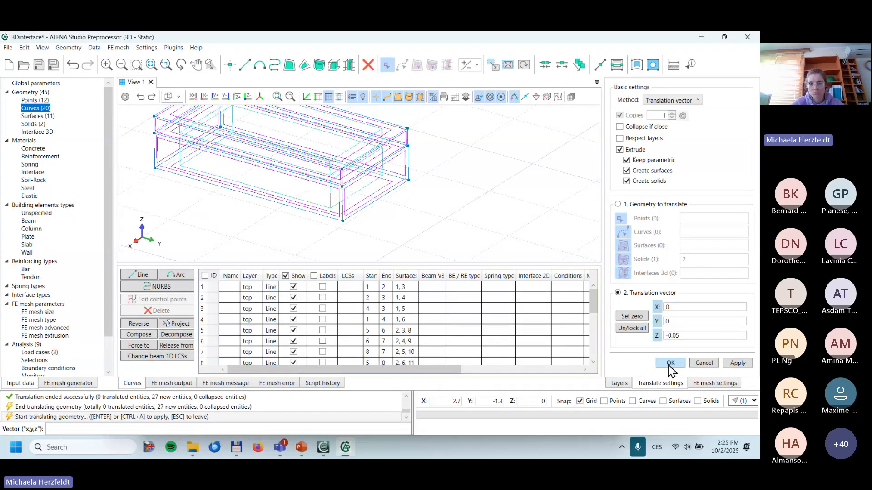
{"action": "scroll", "coordinate": [493, 237], "scroll_direction": "down", "scroll_amount": 5}
{"action": "middle_click_drag", "start_coordinate": [494, 224], "coordinate": [450, 183]}
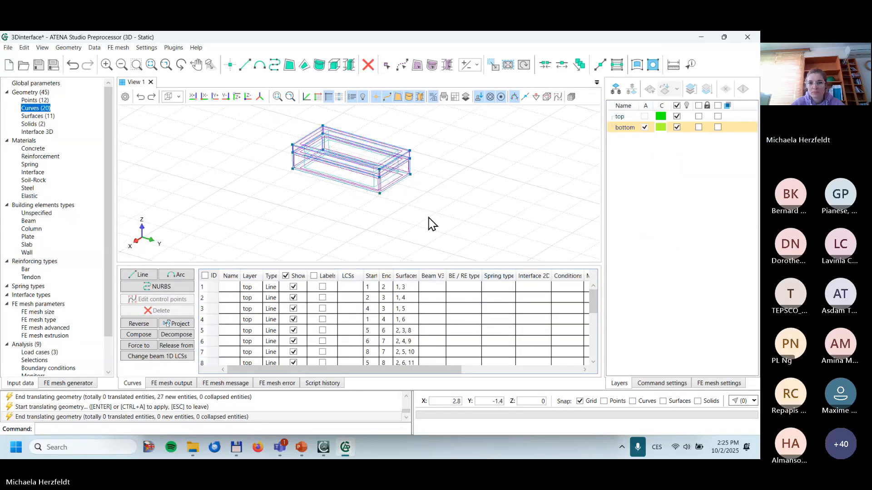
{"action": "scroll", "coordinate": [429, 224], "scroll_direction": "down", "scroll_amount": 3}
{"action": "left_click", "coordinate": [52, 429]}
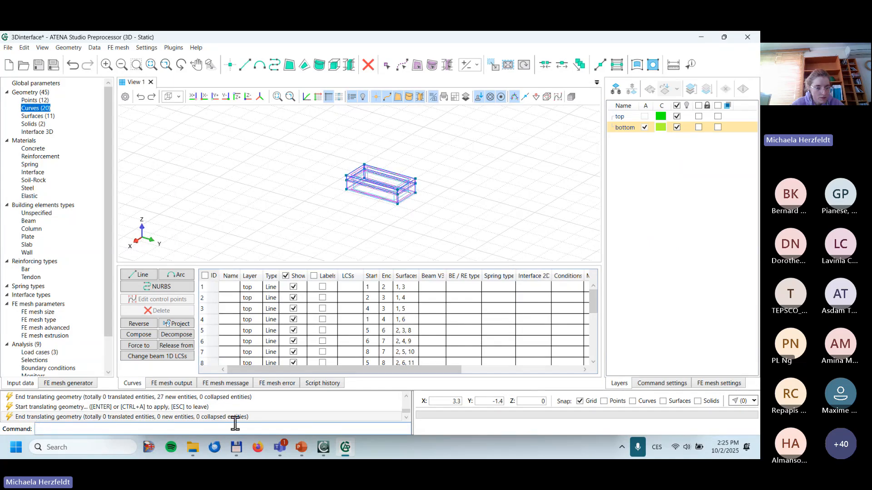
{"action": "middle_click_drag", "start_coordinate": [469, 182], "coordinate": [461, 176]}
{"action": "scroll", "coordinate": [461, 176], "scroll_direction": "up", "scroll_amount": 6}
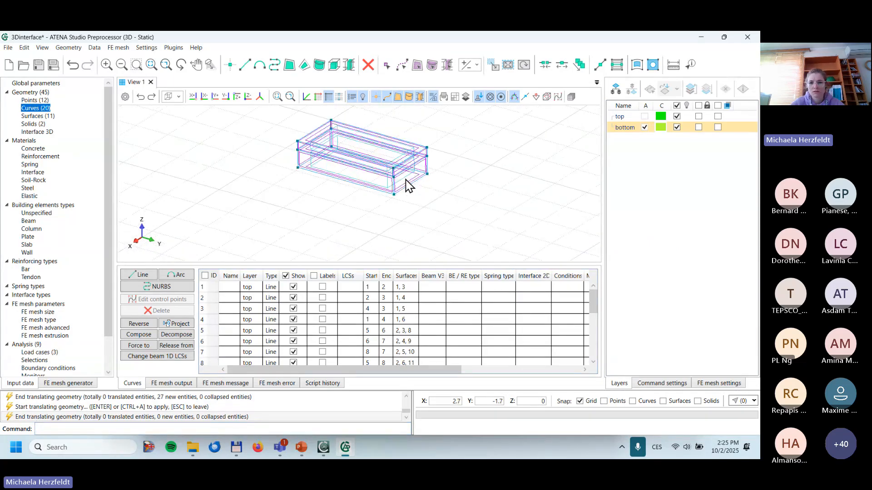
{"action": "middle_click_drag", "start_coordinate": [468, 185], "coordinate": [483, 212]}
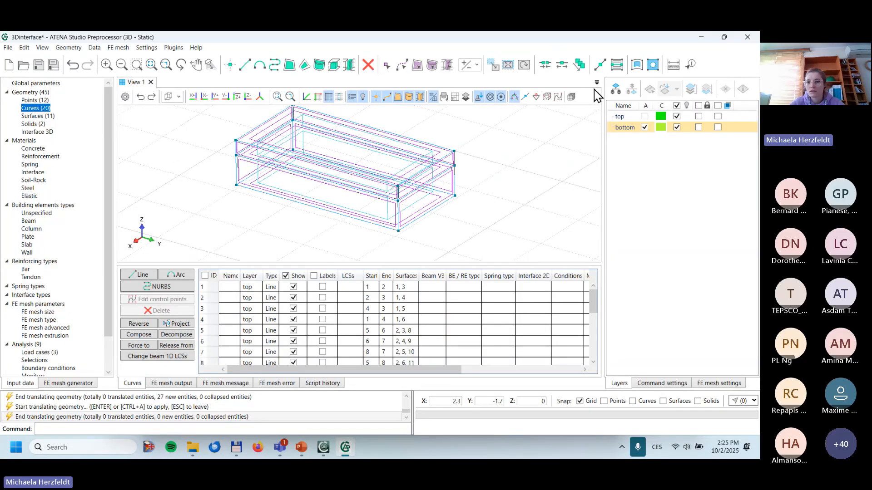
Step: Copy the lower solid once using the Translation vector method with X 0, Y 0, Z -0.05 and Extrude turned off
{"action": "left_click", "coordinate": [496, 66]}
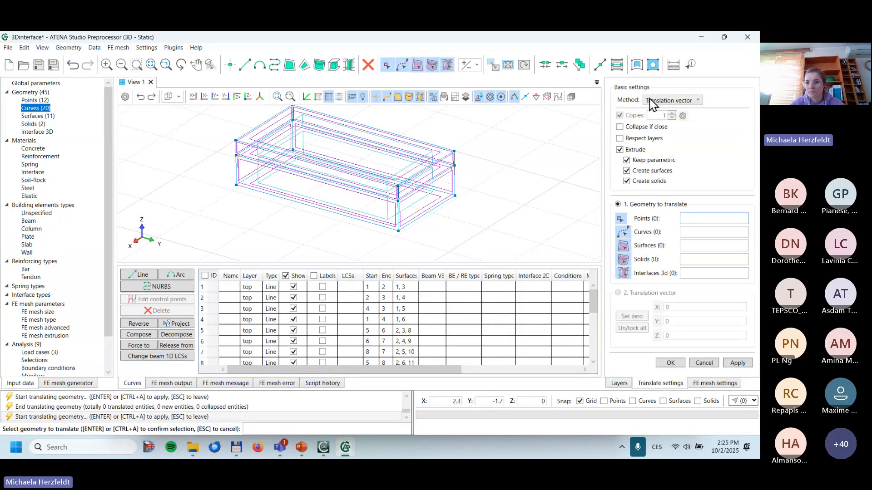
{"action": "left_click", "coordinate": [620, 150]}
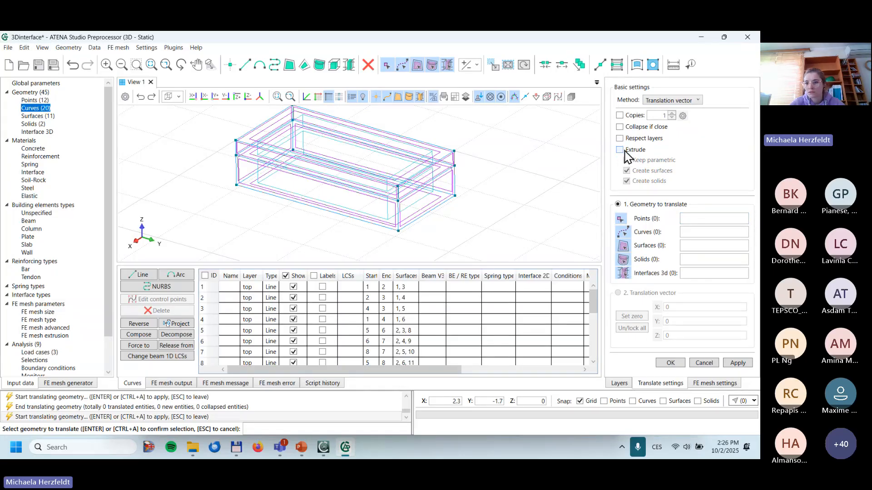
{"action": "left_click", "coordinate": [633, 116]}
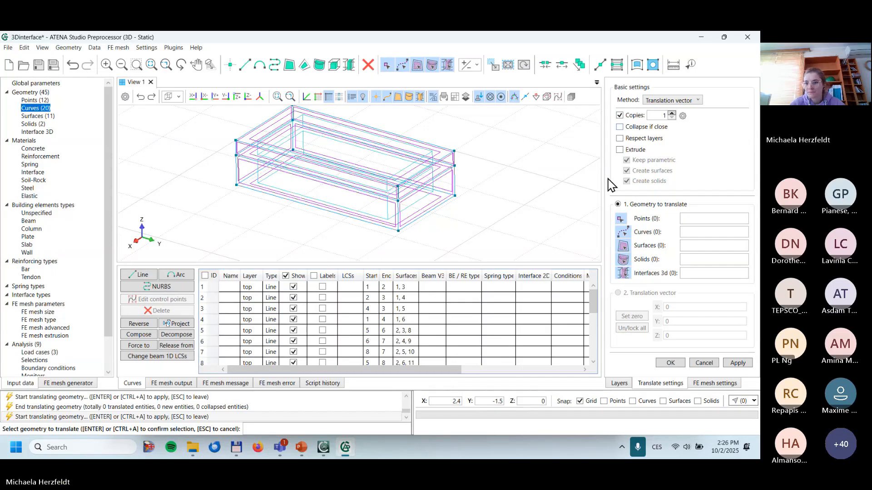
{"action": "left_click", "coordinate": [379, 210]}
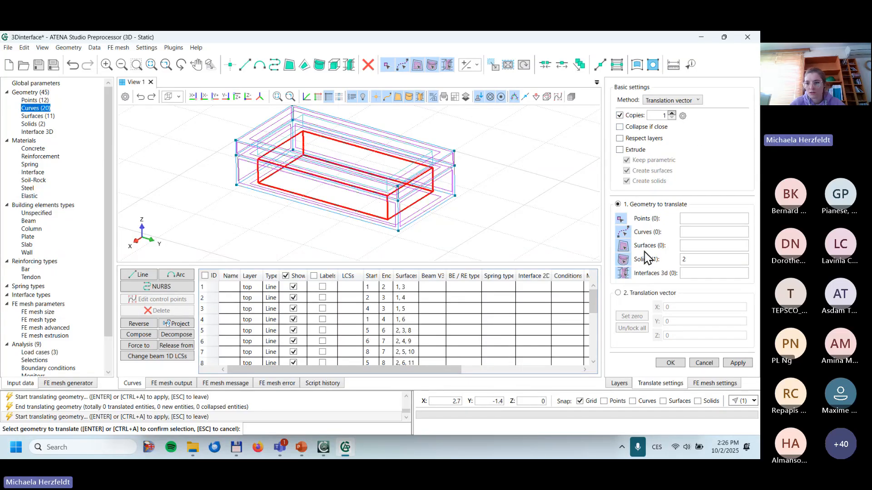
{"action": "left_click", "coordinate": [632, 293]}
{"action": "left_click", "coordinate": [632, 316]}
{"action": "left_click", "coordinate": [678, 336]}
{"action": "type", "text": "-0"}
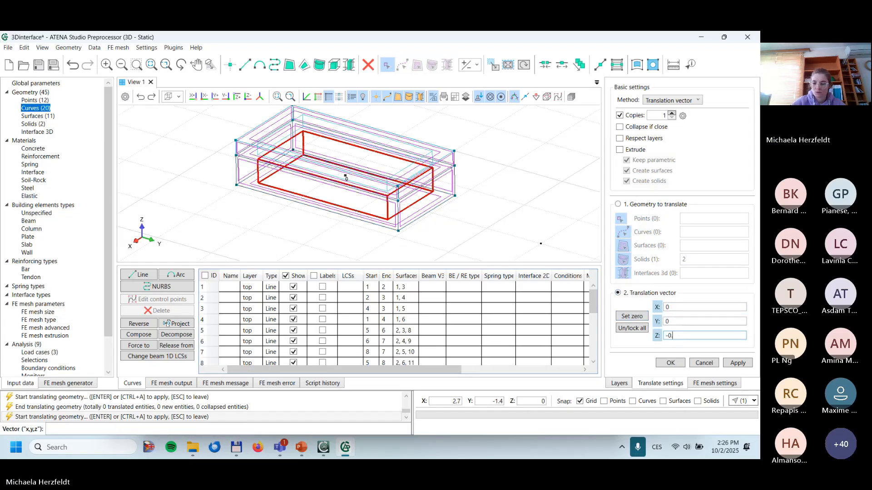
{"action": "type", "text": ".05"}
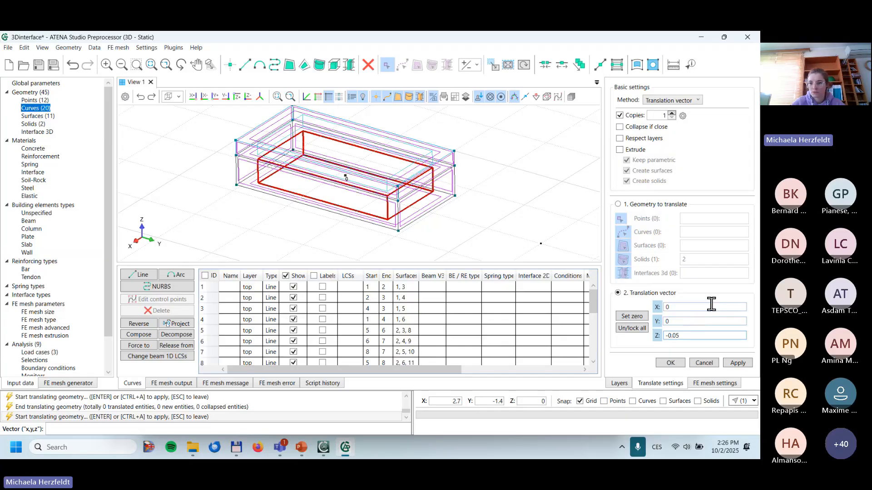
{"action": "left_click", "coordinate": [700, 319]}
{"action": "left_click", "coordinate": [670, 364]}
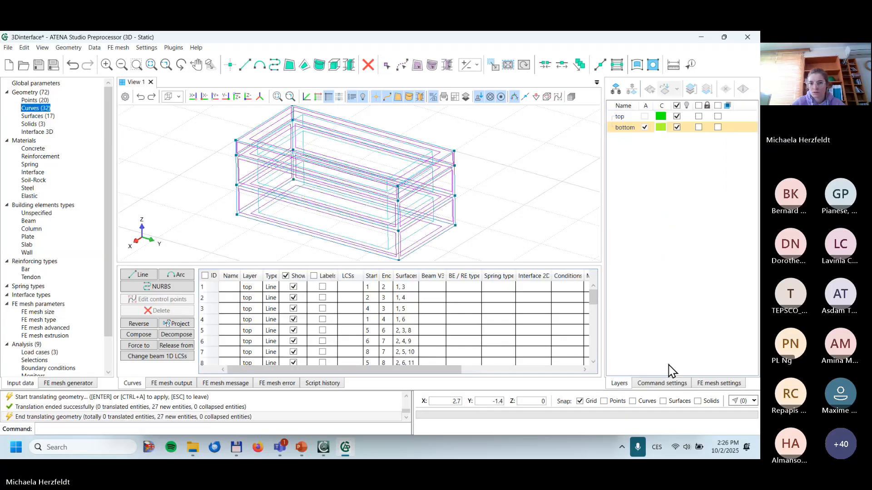
Step: Select the coincident surfaces where the copied solid meets the solid above and check their IDs in the selected entities list
{"action": "middle_click_drag", "start_coordinate": [449, 220], "coordinate": [427, 197]}
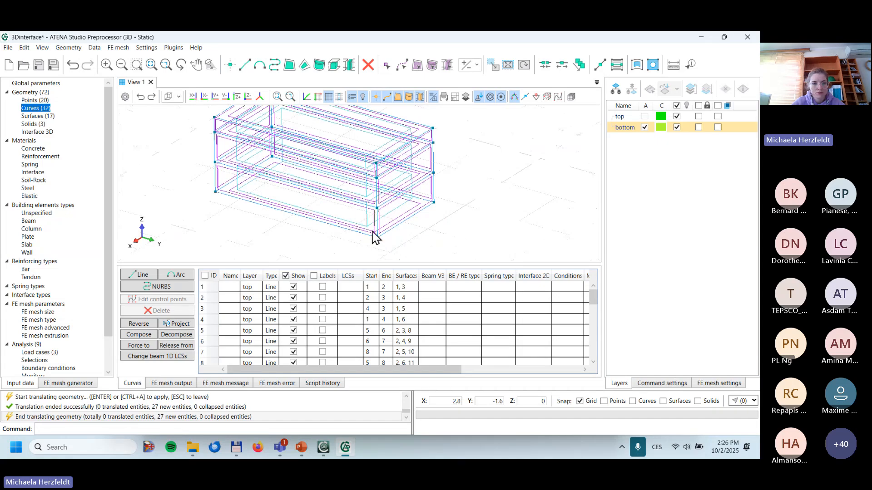
{"action": "middle_click_drag", "start_coordinate": [446, 213], "coordinate": [471, 160]}
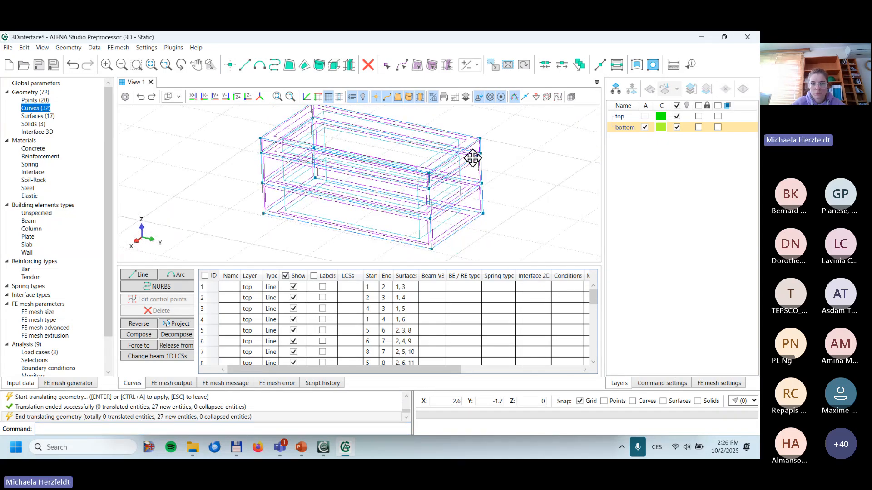
{"action": "scroll", "coordinate": [320, 186], "scroll_direction": "up", "scroll_amount": 3}
{"action": "scroll", "coordinate": [314, 187], "scroll_direction": "up", "scroll_amount": 3}
{"action": "scroll", "coordinate": [296, 189], "scroll_direction": "up", "scroll_amount": 3}
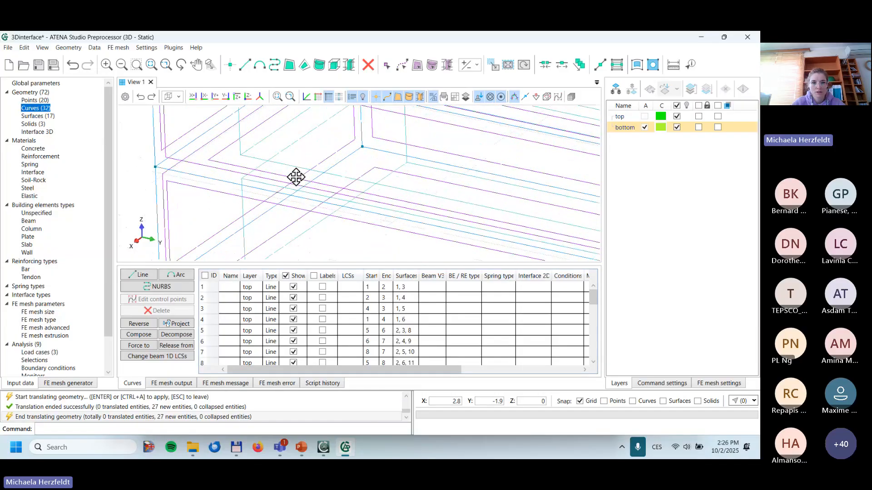
{"action": "middle_click_drag", "start_coordinate": [263, 161], "coordinate": [266, 163], "text": "shift"}
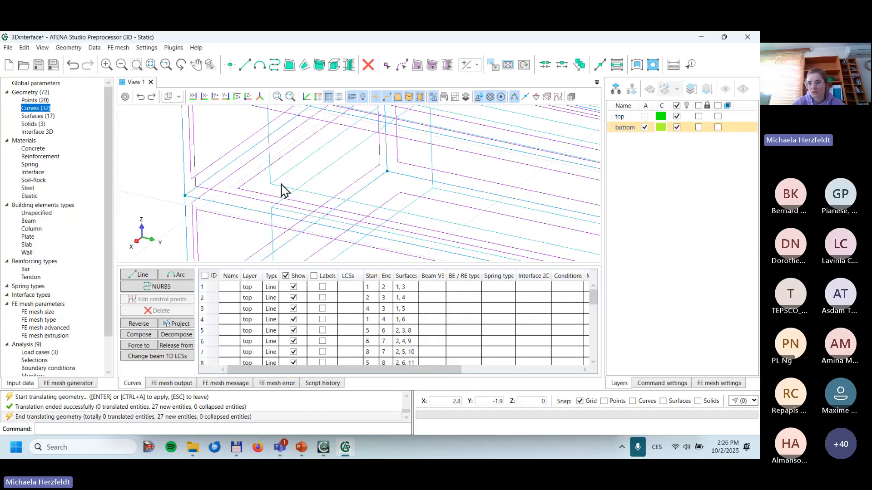
{"action": "key", "text": "s"}
{"action": "left_click_drag", "start_coordinate": [243, 177], "coordinate": [259, 189]}
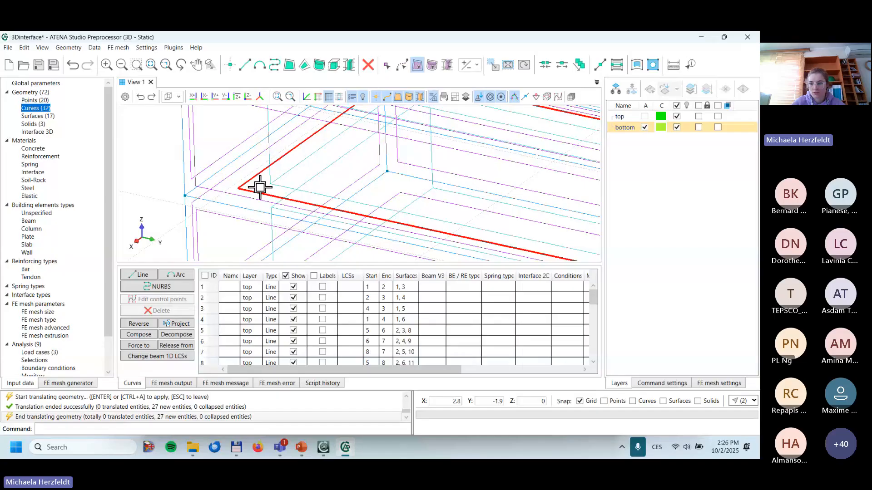
{"action": "left_click", "coordinate": [745, 400]}
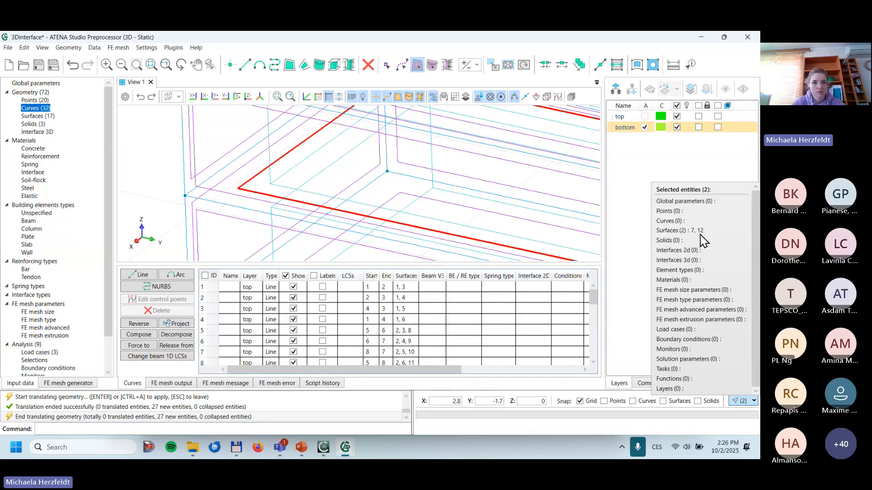
{"action": "left_click", "coordinate": [484, 193]}
Step: Create a 3D interface automatically between the paired contact surfaces 7 and 12, with the surface filter All except frozen
{"action": "scroll", "coordinate": [455, 237], "scroll_direction": "down", "scroll_amount": 6}
{"action": "middle_click_drag", "start_coordinate": [474, 202], "coordinate": [320, 177]}
{"action": "left_click_drag", "start_coordinate": [362, 265], "coordinate": [363, 279]}
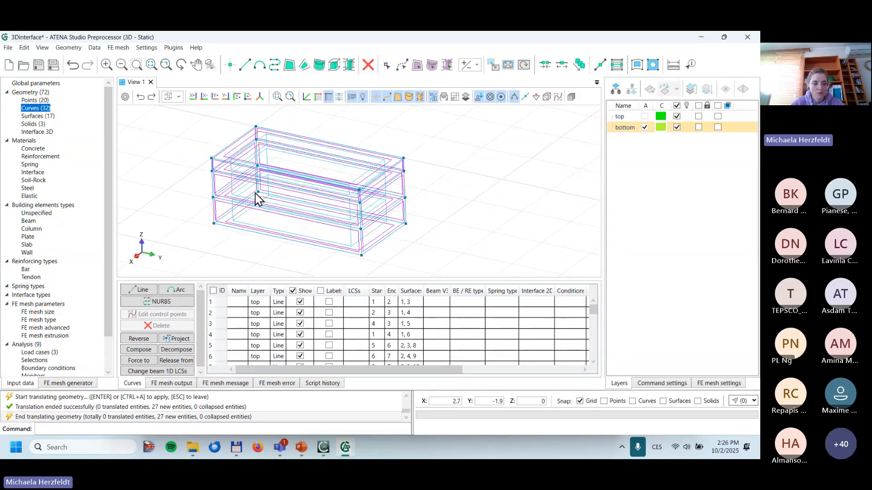
{"action": "middle_click_drag", "start_coordinate": [256, 198], "coordinate": [286, 192]}
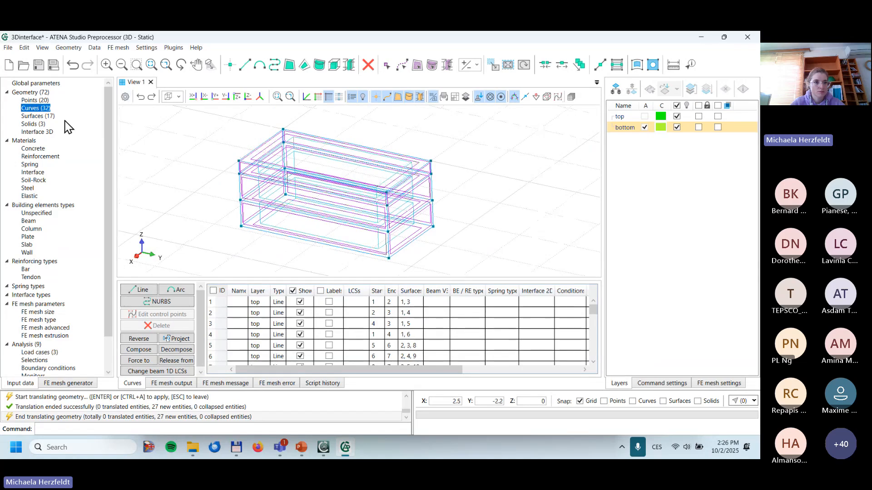
{"action": "left_click", "coordinate": [37, 132]}
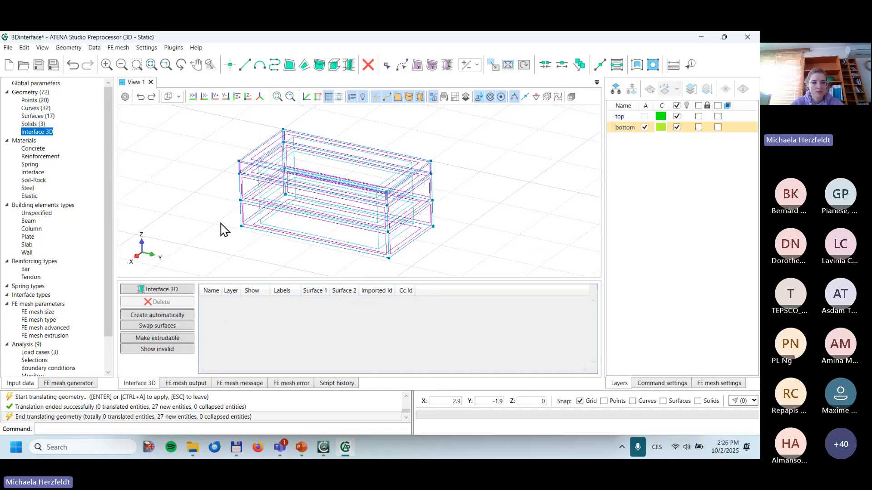
{"action": "left_click", "coordinate": [156, 316]}
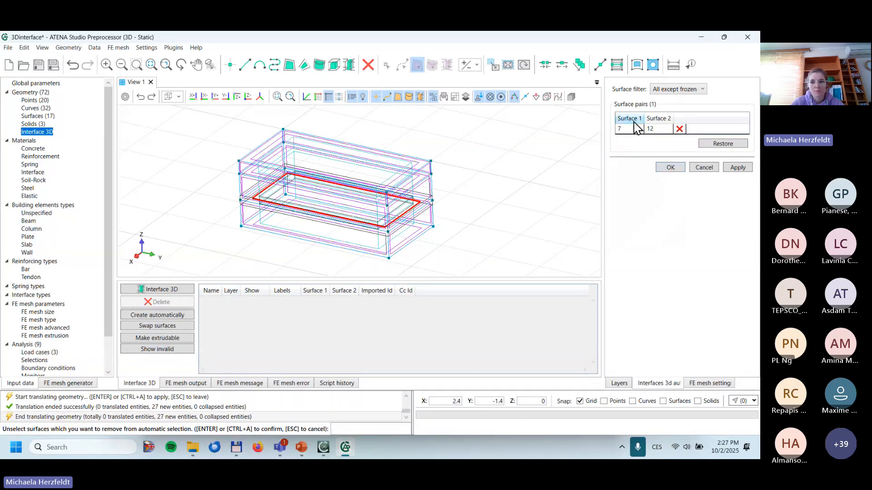
{"action": "left_click", "coordinate": [671, 167]}
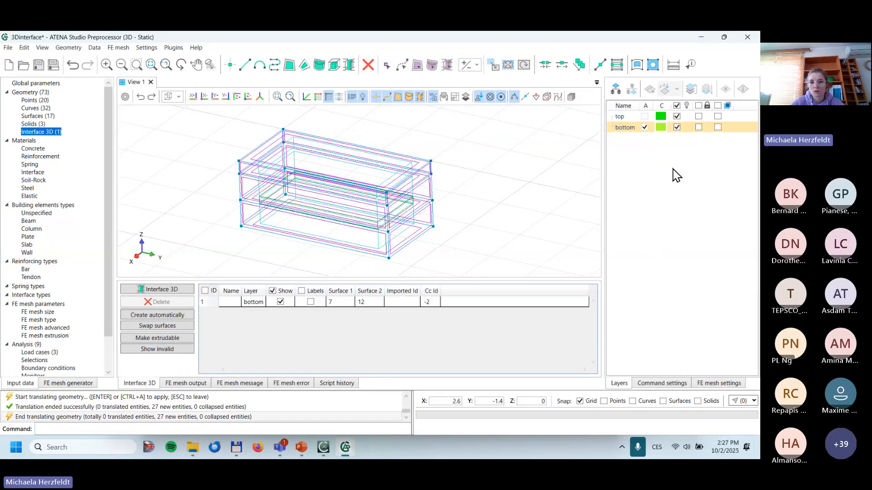
Step: Turn on the display of surface normals and inspect their directions around the 3D interface
{"action": "scroll", "coordinate": [350, 221], "scroll_direction": "up", "scroll_amount": 4}
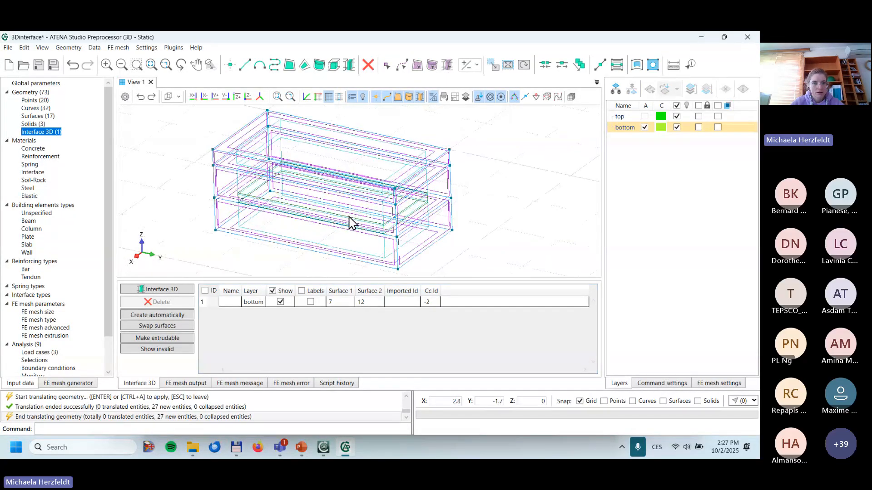
{"action": "middle_click_drag", "start_coordinate": [353, 198], "coordinate": [327, 240]}
{"action": "middle_click_drag", "start_coordinate": [387, 206], "coordinate": [392, 211]}
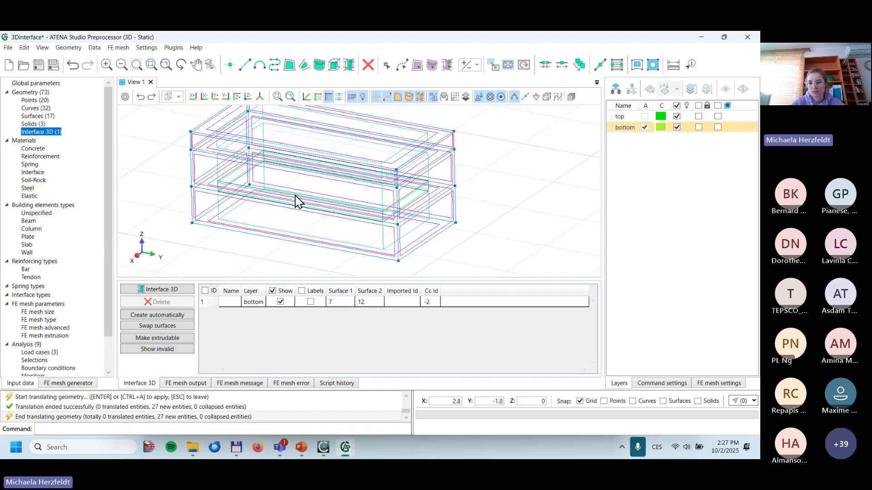
{"action": "left_click", "coordinate": [536, 98]}
{"action": "middle_click_drag", "start_coordinate": [395, 195], "coordinate": [367, 193]}
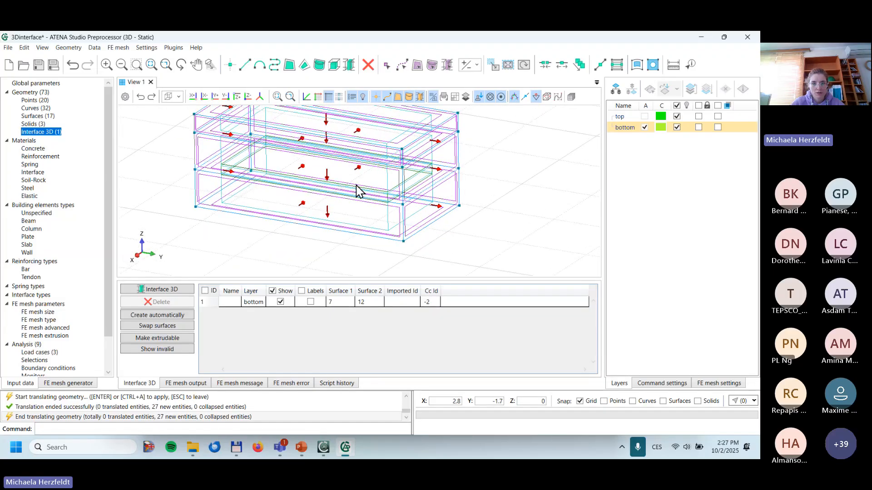
{"action": "middle_click_drag", "start_coordinate": [327, 170], "coordinate": [327, 173]}
{"action": "scroll", "coordinate": [327, 173], "scroll_direction": "up", "scroll_amount": 5}
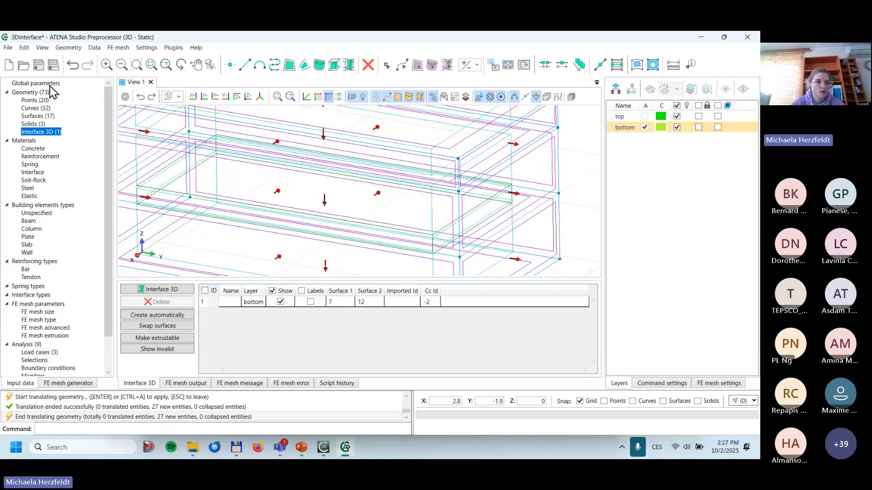
Step: Show the labels of surfaces 12 and 7 at the interface
{"action": "left_click", "coordinate": [33, 117]}
{"action": "scroll", "coordinate": [218, 338], "scroll_direction": "down", "scroll_amount": 4}
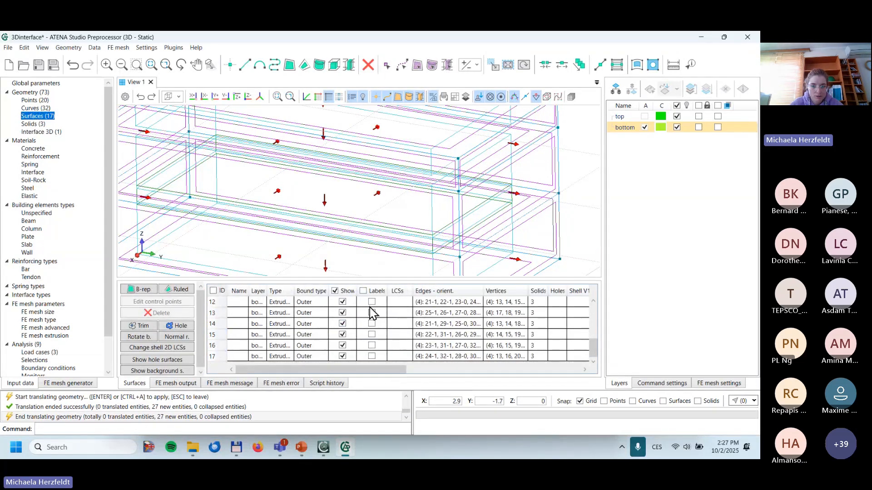
{"action": "left_click", "coordinate": [372, 302]}
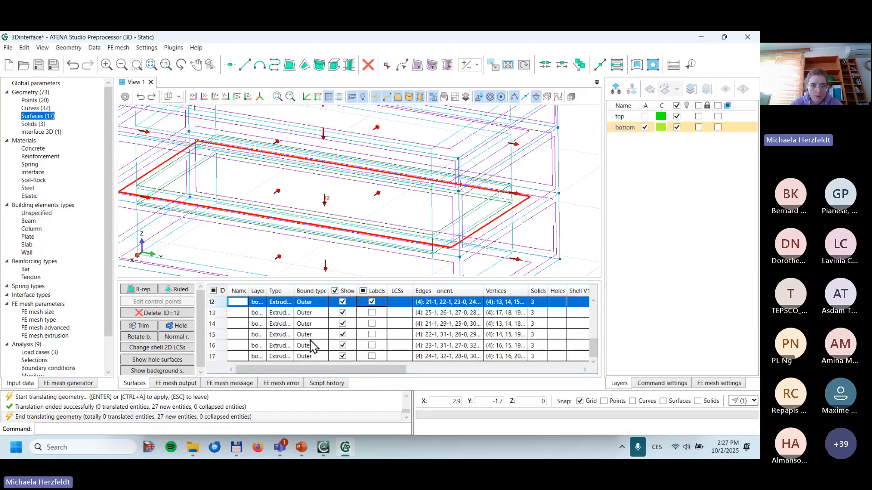
{"action": "scroll", "coordinate": [299, 345], "scroll_direction": "up", "scroll_amount": 3}
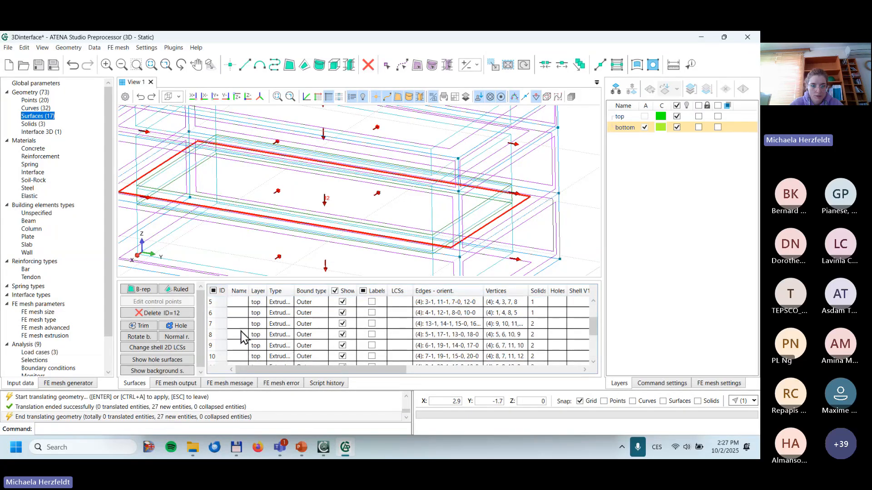
{"action": "left_click", "coordinate": [373, 324]}
{"action": "middle_click_drag", "start_coordinate": [346, 198], "coordinate": [343, 206]}
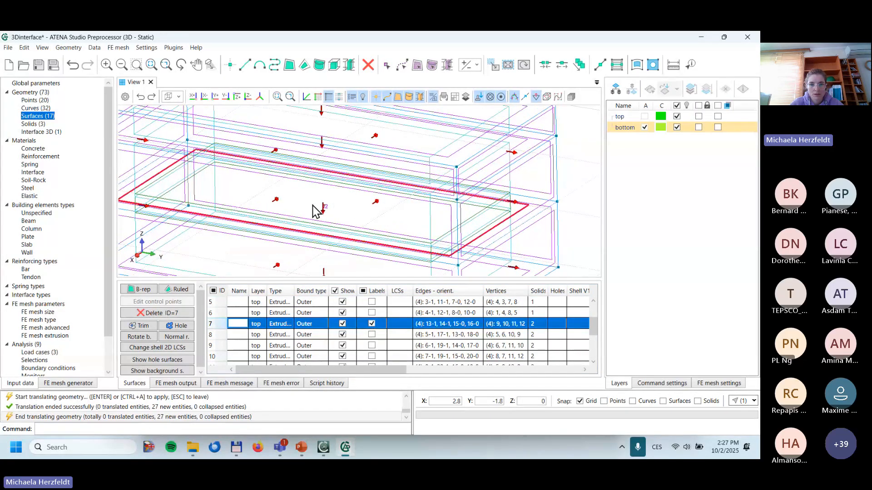
Step: Hide and reshow the top and bottom layers in turn to compare the normals and labels of the two contact surfaces
{"action": "left_click", "coordinate": [677, 117]}
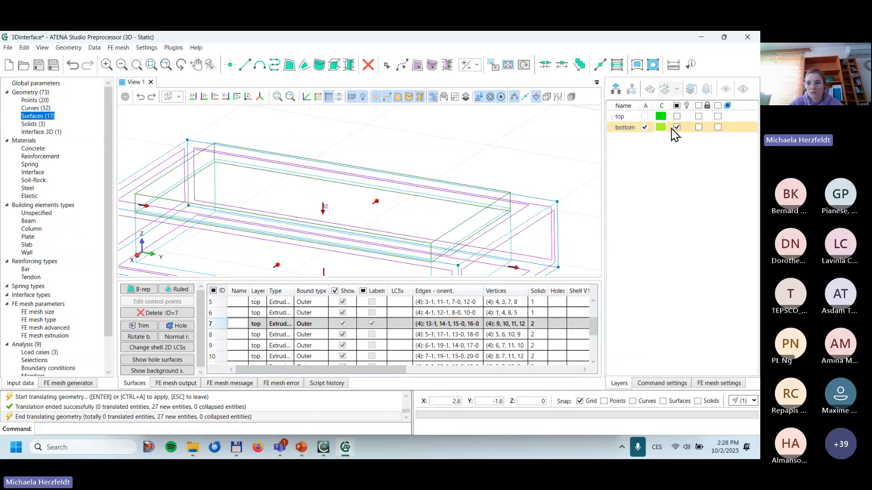
{"action": "left_click", "coordinate": [676, 116]}
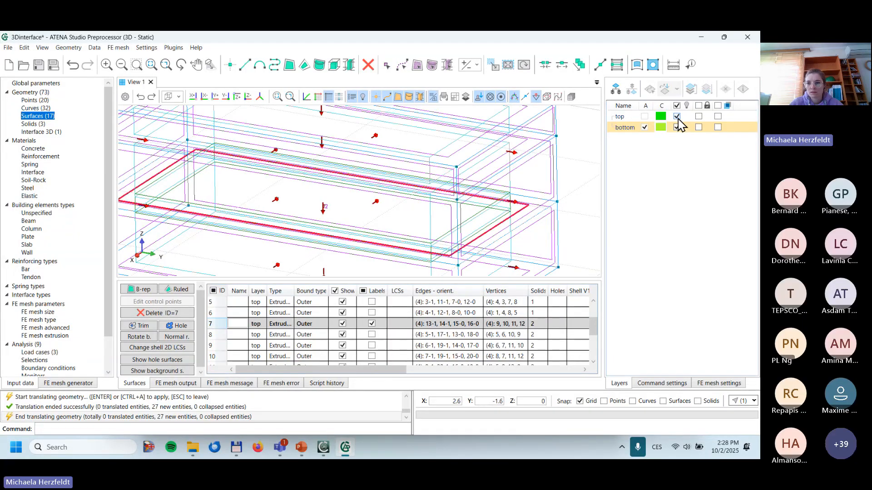
{"action": "left_click", "coordinate": [677, 128]}
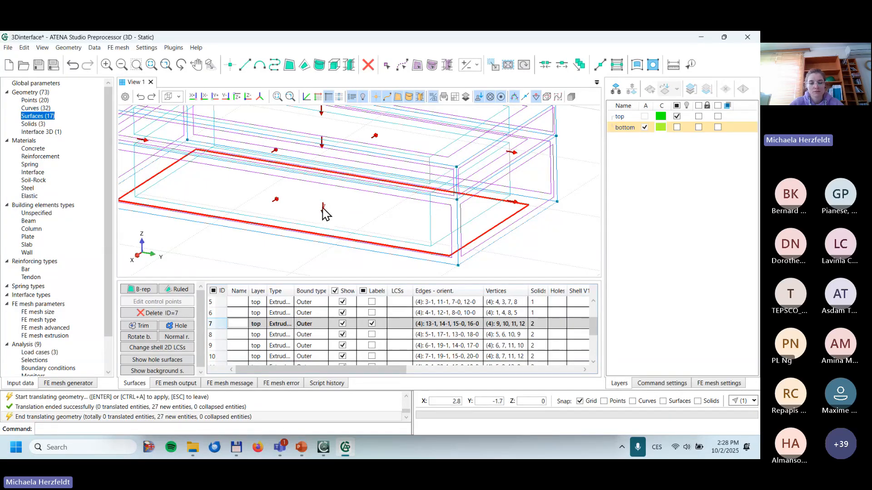
{"action": "left_click", "coordinate": [677, 127]}
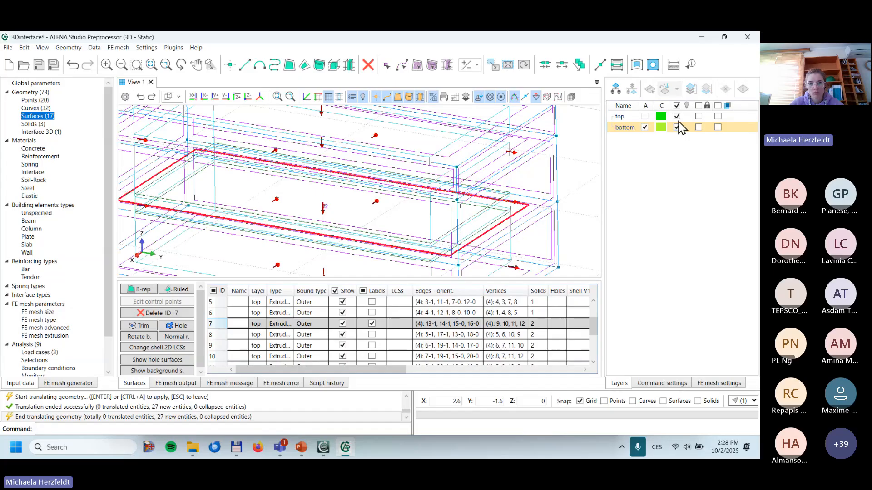
{"action": "left_click", "coordinate": [678, 116]}
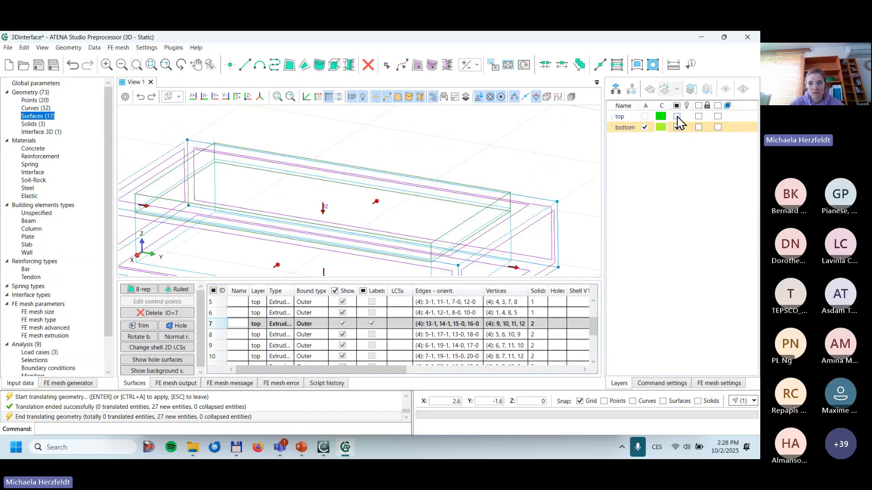
{"action": "left_click", "coordinate": [678, 117]}
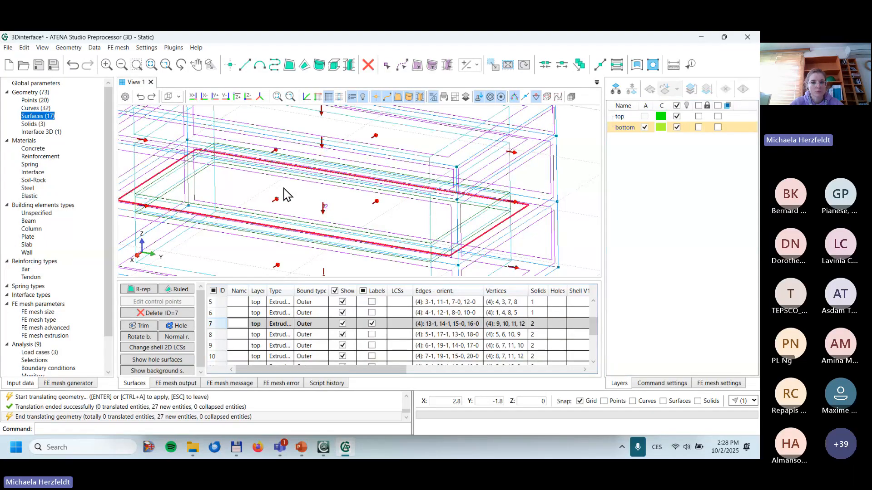
Step: Review the 3D interface's surface assignment in the Interface 3D list and its position in the whole model
{"action": "left_click", "coordinate": [39, 131]}
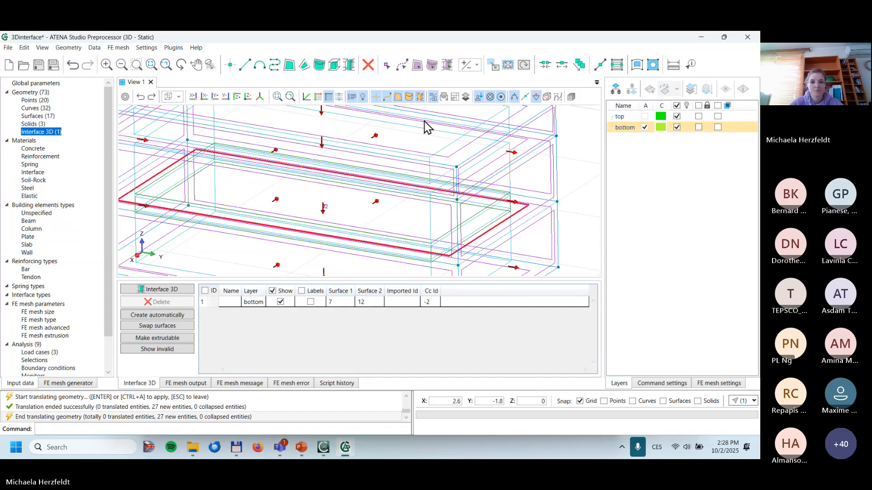
{"action": "scroll", "coordinate": [336, 217], "scroll_direction": "down", "scroll_amount": 2}
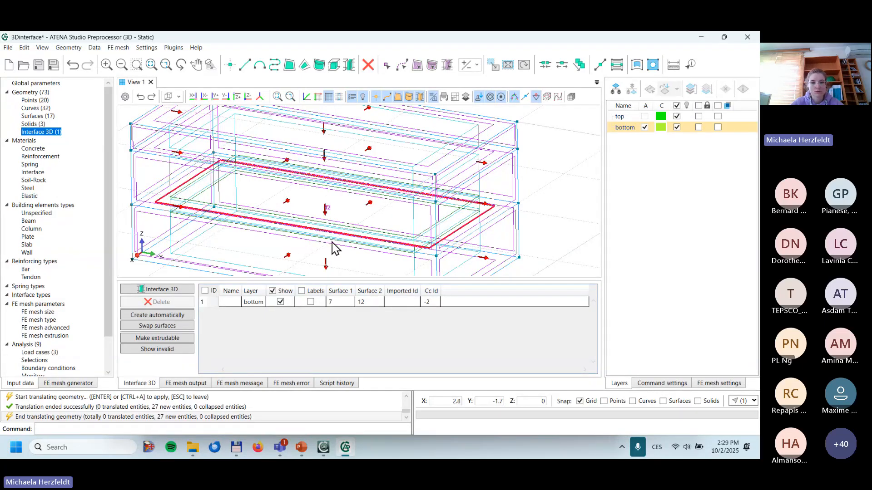
{"action": "scroll", "coordinate": [351, 246], "scroll_direction": "down", "scroll_amount": 2}
{"action": "scroll", "coordinate": [345, 238], "scroll_direction": "down", "scroll_amount": 2}
{"action": "middle_click_drag", "start_coordinate": [495, 232], "coordinate": [486, 210]}
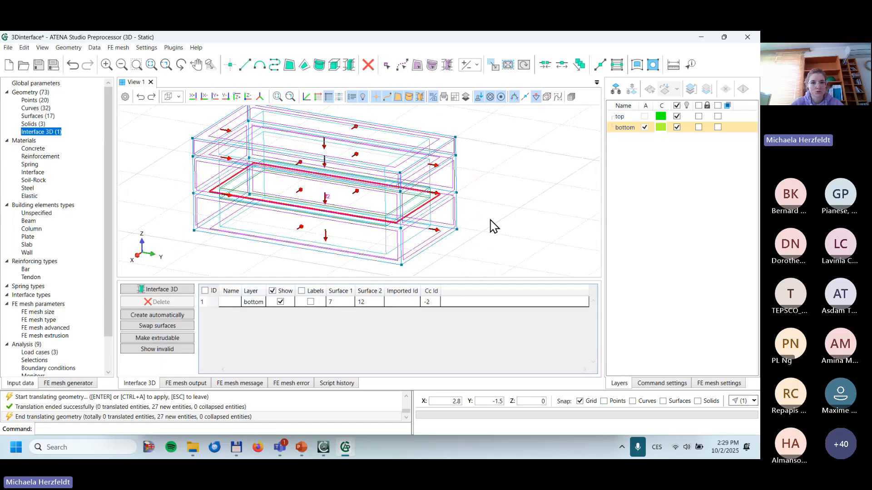
Step: Clear the selection and create an elastic material generated from Steel, named plate
{"action": "key", "text": "Escape"}
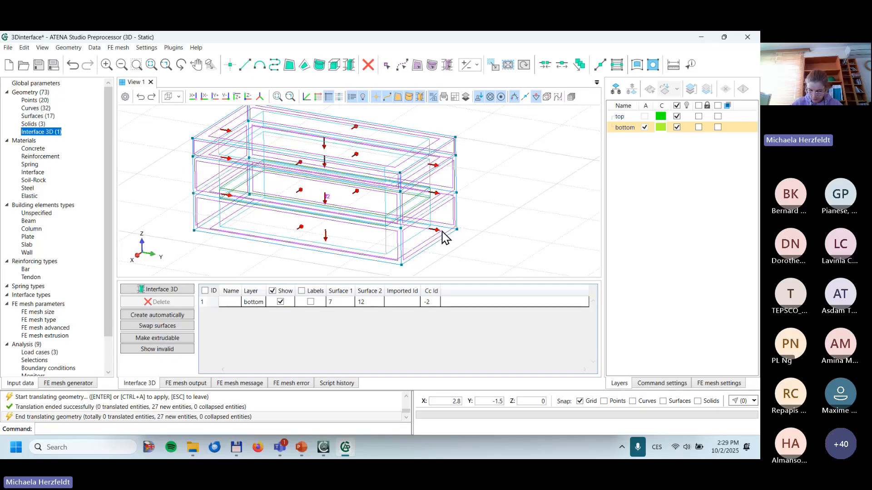
{"action": "left_click", "coordinate": [39, 150]}
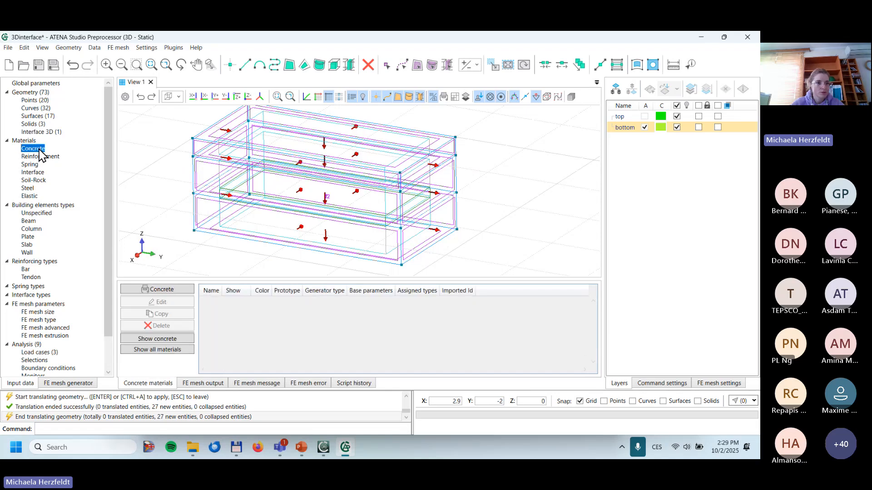
{"action": "left_click", "coordinate": [29, 196]}
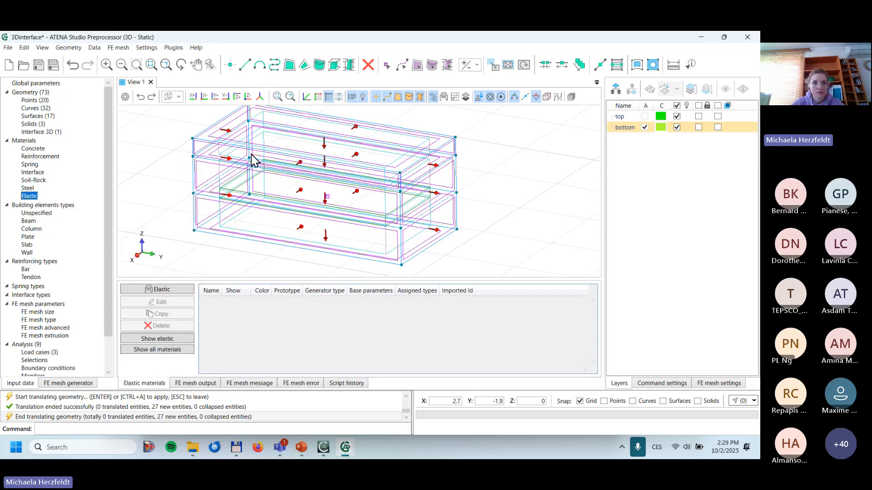
{"action": "left_click", "coordinate": [185, 291]}
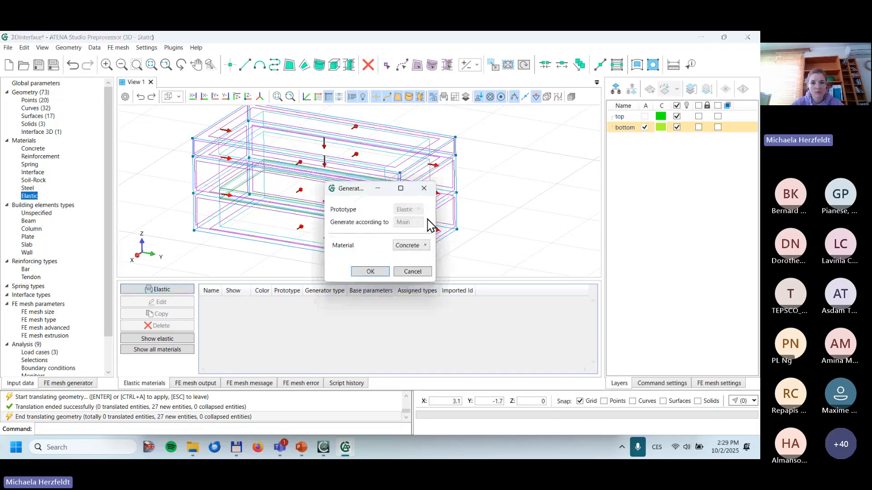
{"action": "left_click", "coordinate": [414, 247]}
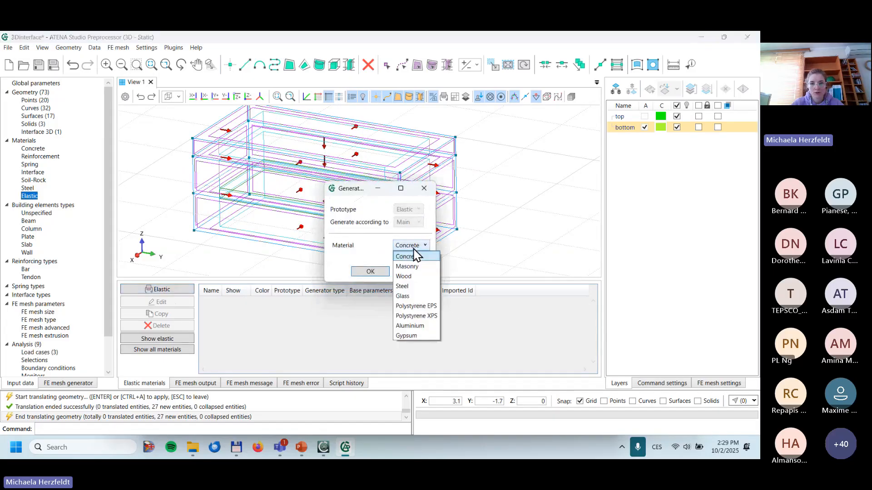
{"action": "left_click", "coordinate": [402, 286]}
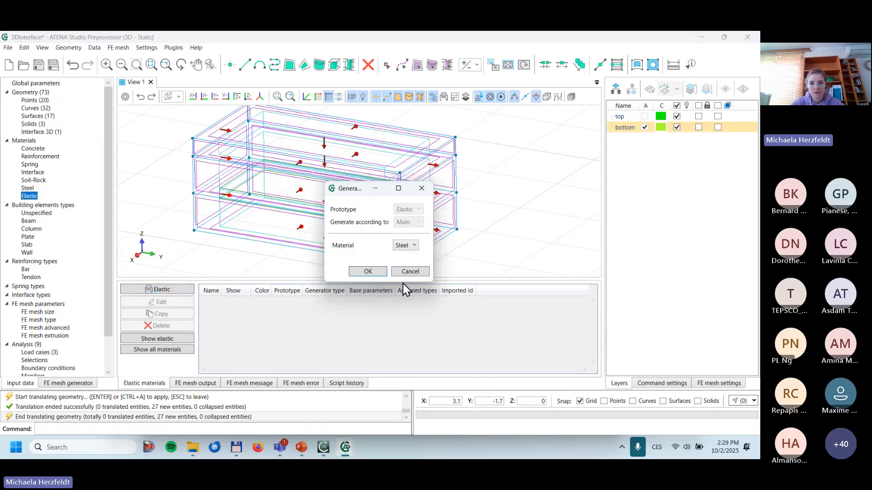
{"action": "left_click", "coordinate": [372, 273]}
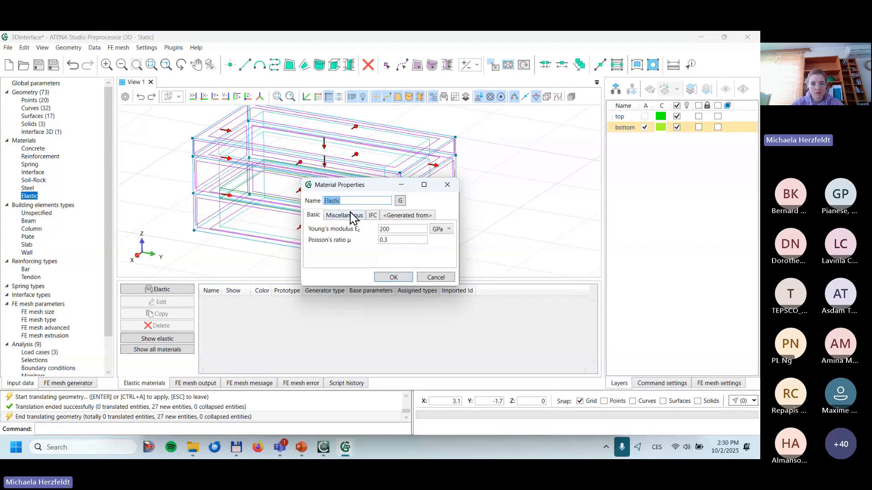
{"action": "type", "text": "plate"}
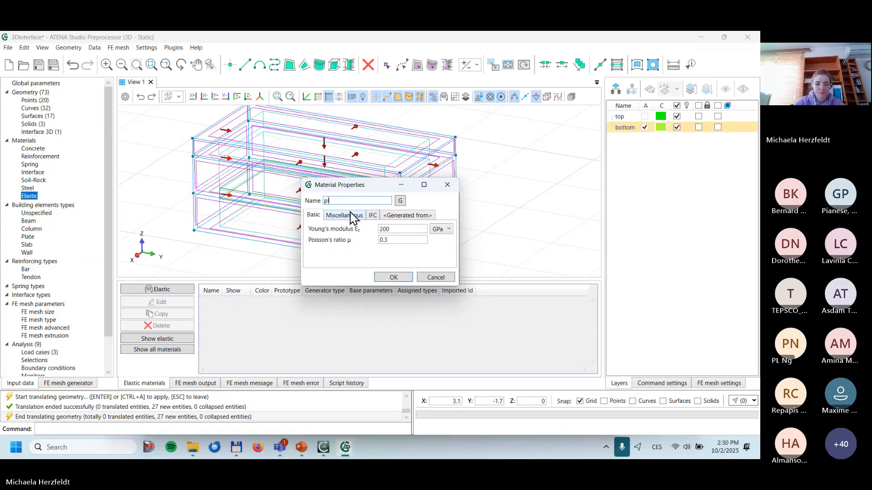
{"action": "left_click", "coordinate": [394, 277]}
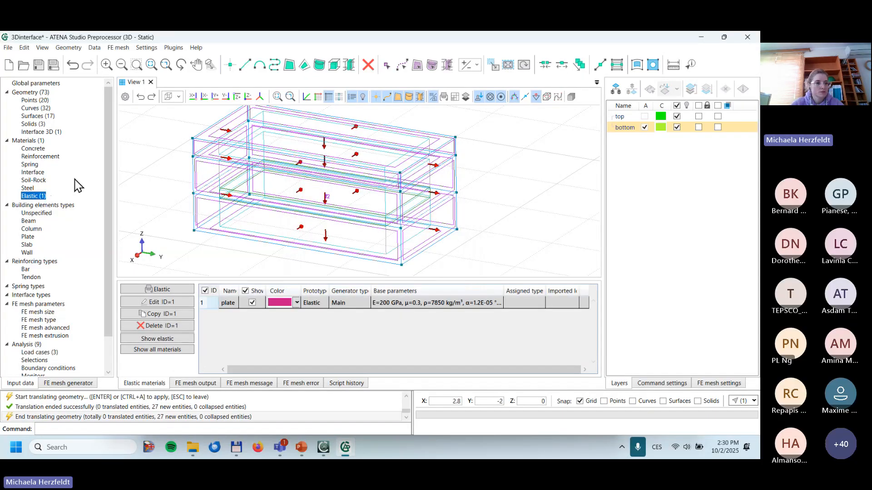
Step: Create a concrete material generated according to General with a cylinder strength of 20 MPa, keeping its default properties
{"action": "left_click", "coordinate": [33, 149]}
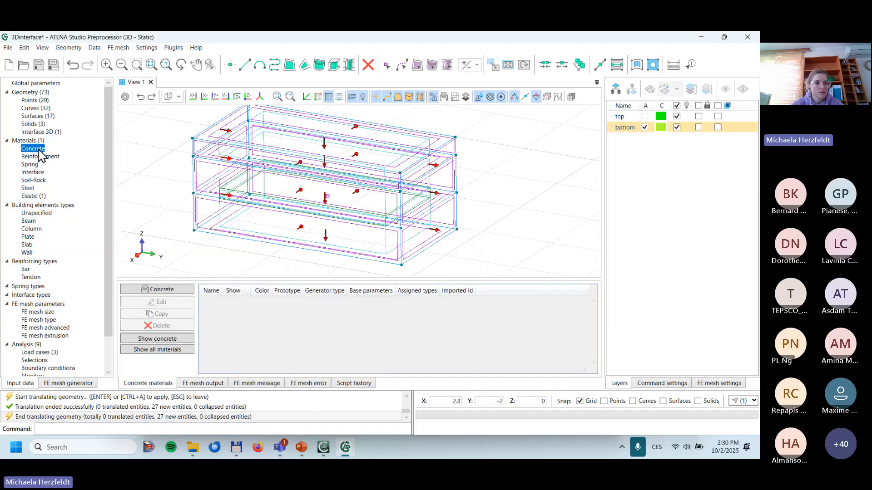
{"action": "left_click", "coordinate": [181, 293]}
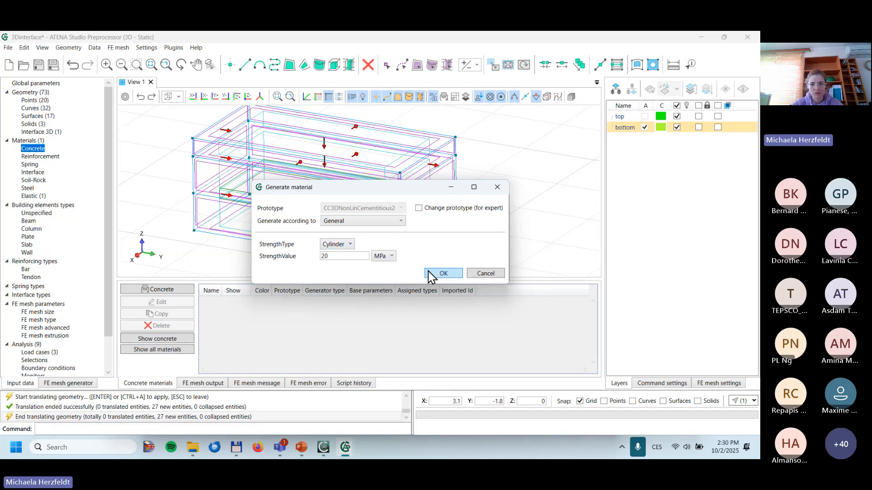
{"action": "left_click", "coordinate": [441, 274]}
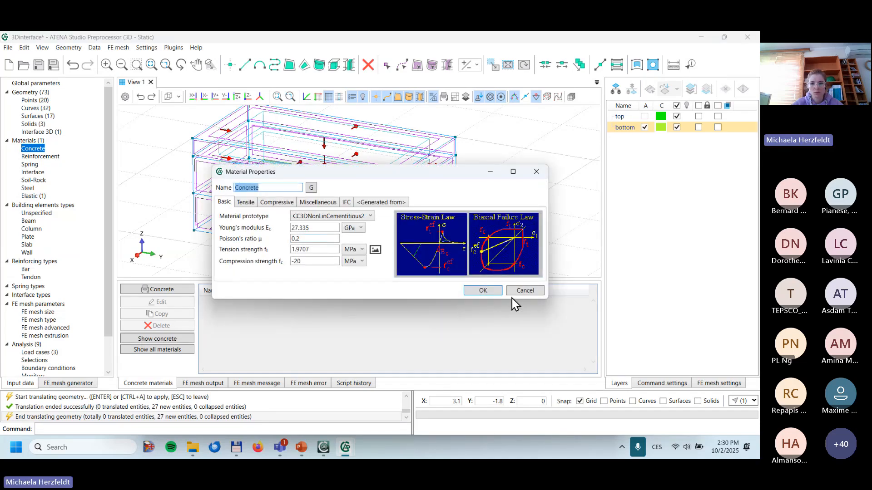
{"action": "left_click", "coordinate": [483, 291]}
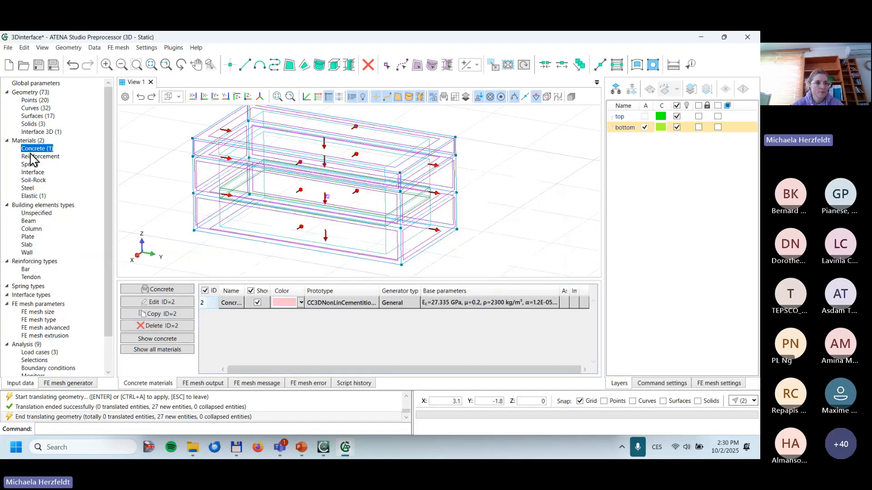
Step: Start a new interface material and set its normal and tangential stiffness to 3e6 MN/m²/m
{"action": "left_click", "coordinate": [36, 173]}
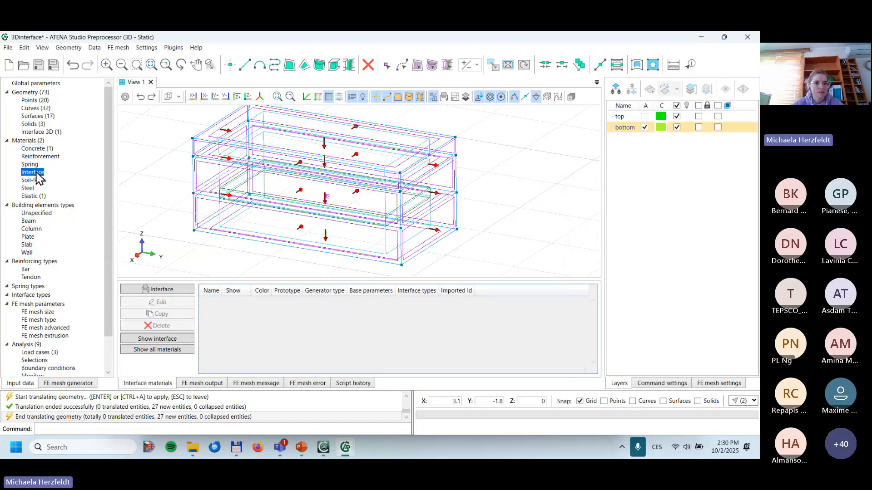
{"action": "left_click", "coordinate": [169, 291]}
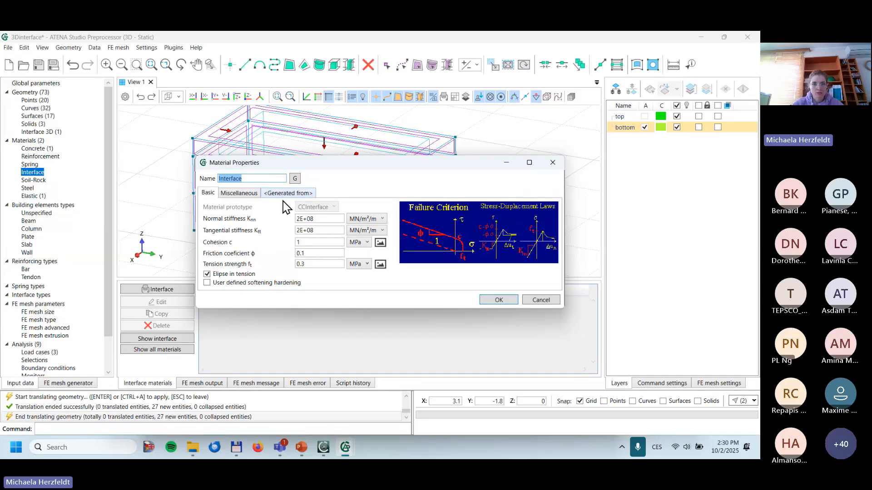
{"action": "left_click_drag", "start_coordinate": [319, 220], "coordinate": [245, 213]}
{"action": "type", "text": "3e6"}
{"action": "left_click", "coordinate": [320, 231]}
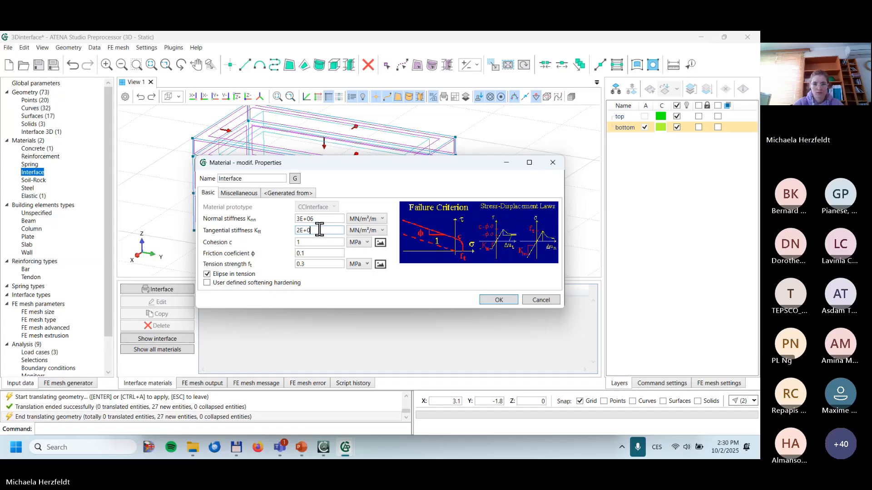
{"action": "type", "text": "3e6"}
Step: Set the interface material's friction coefficient to 0.3 and its tension strength to 0.001 MPa
{"action": "left_click", "coordinate": [315, 242]}
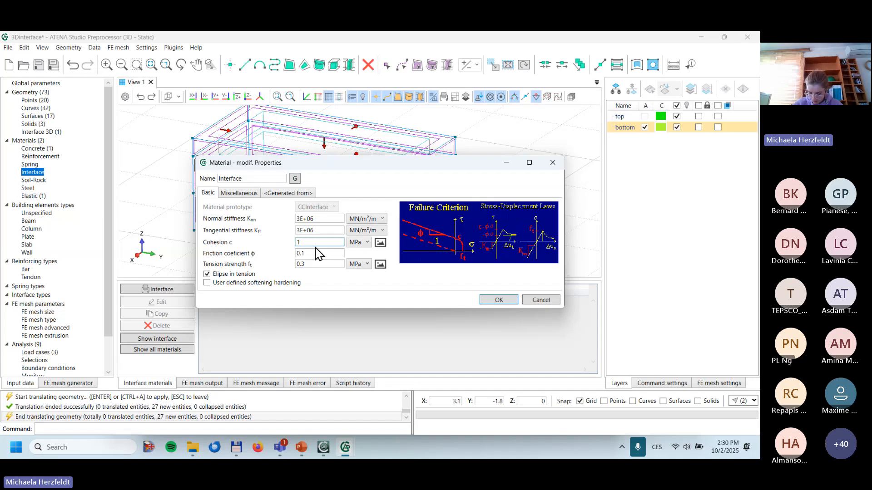
{"action": "left_click", "coordinate": [315, 251]}
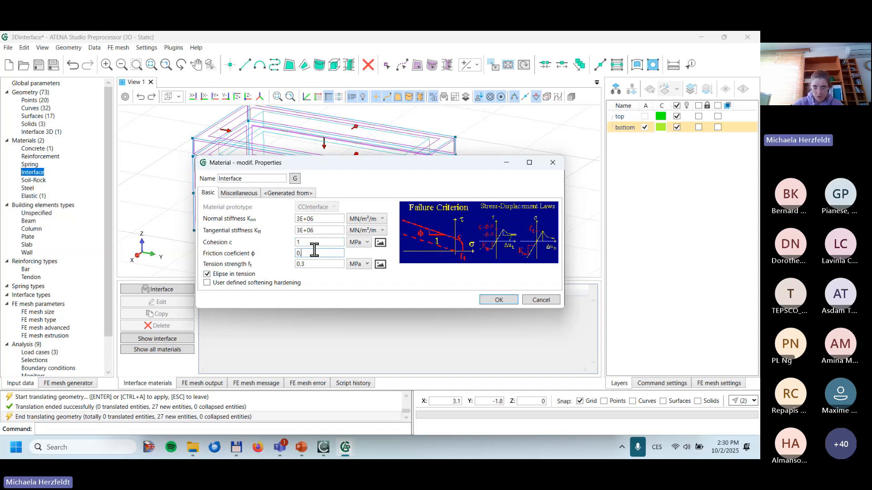
{"action": "type", "text": "3"}
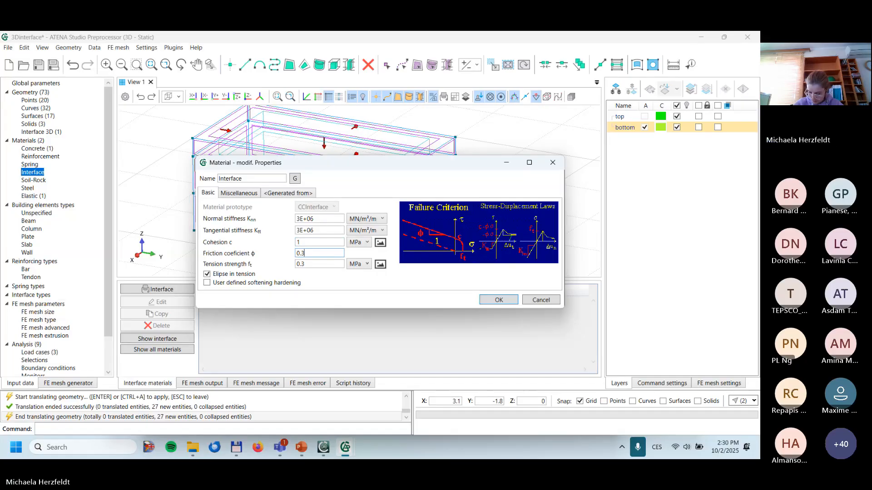
{"action": "left_click", "coordinate": [313, 264]}
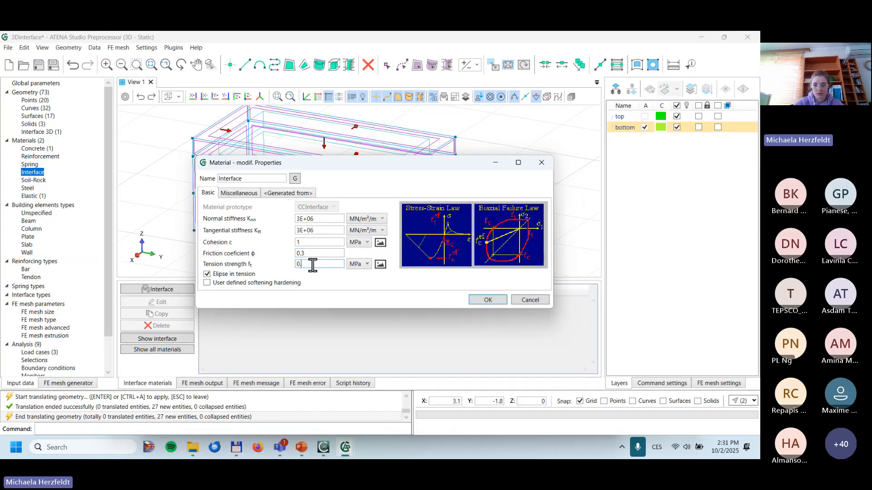
{"action": "type", "text": "0.001"}
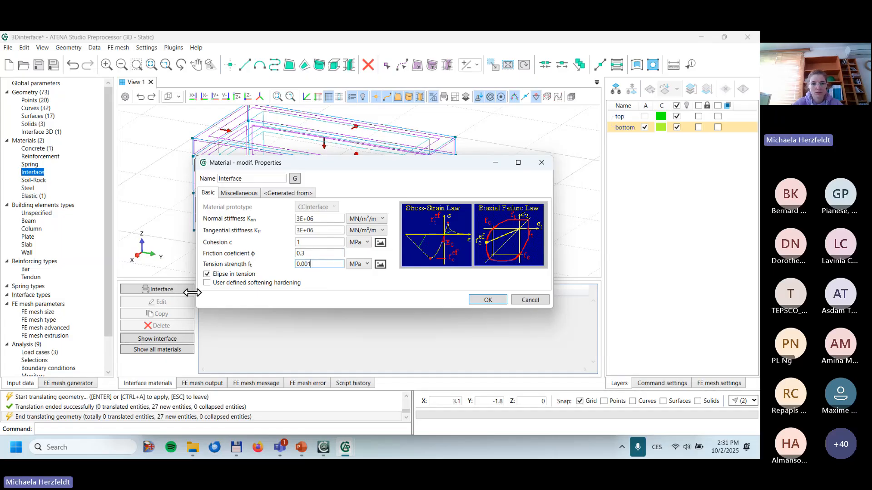
Step: Enable user-defined softening hardening for the interface material and view its tension softening function
{"action": "left_click", "coordinate": [208, 283]}
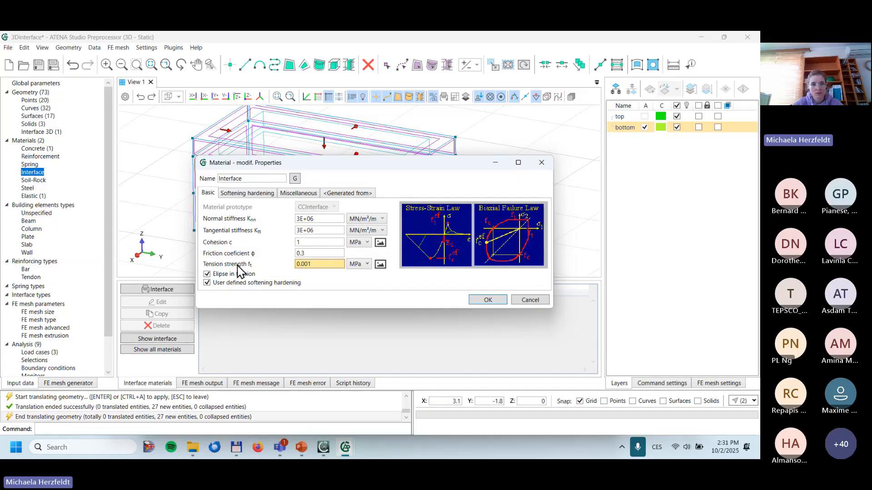
{"action": "left_click", "coordinate": [245, 197]}
{"action": "left_click", "coordinate": [376, 209]}
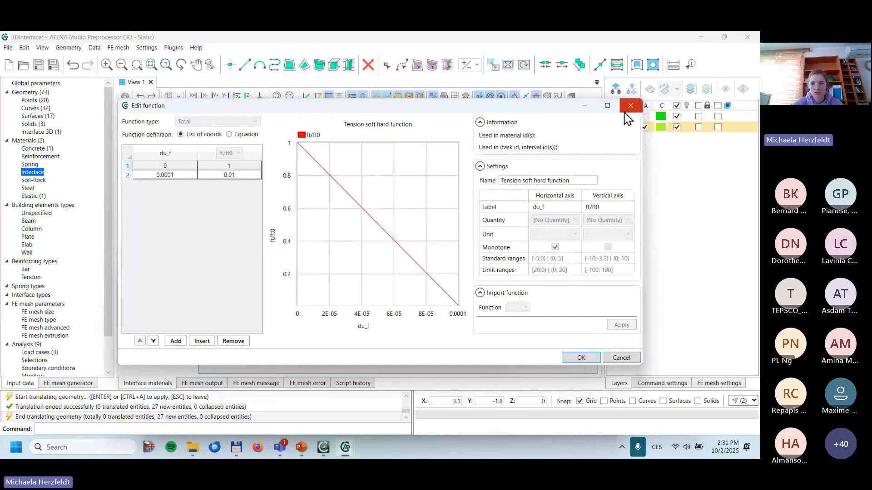
{"action": "left_click", "coordinate": [632, 110]}
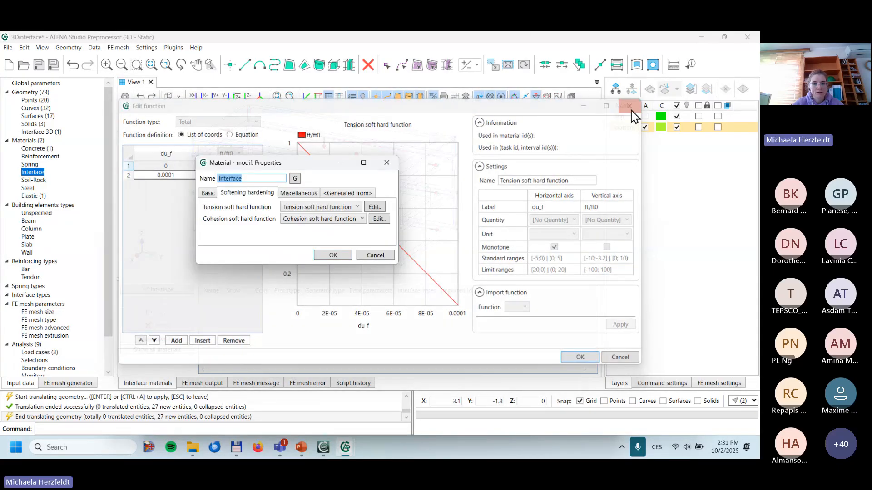
Step: Set the interface material's minimum normal stiffness to 3e3 and minimum tangential stiffness to 3e6, and accept the material despite its non-standard tension strength
{"action": "left_click", "coordinate": [305, 194]}
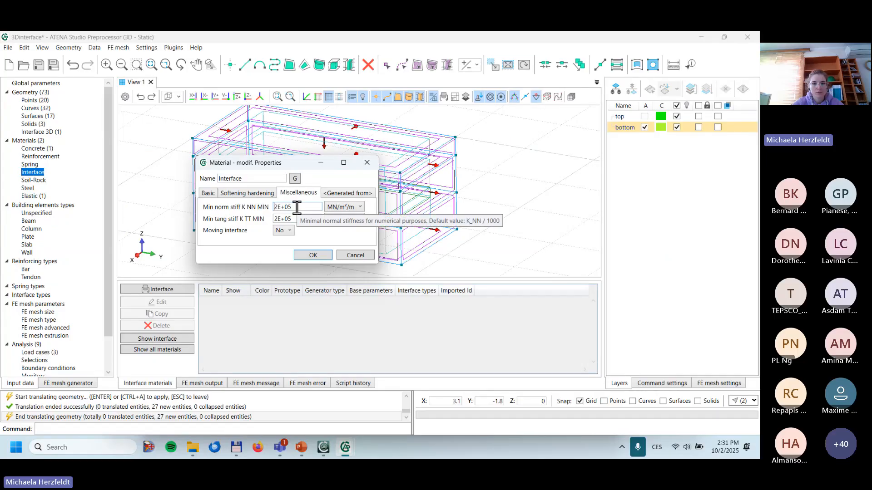
{"action": "left_click", "coordinate": [207, 194]}
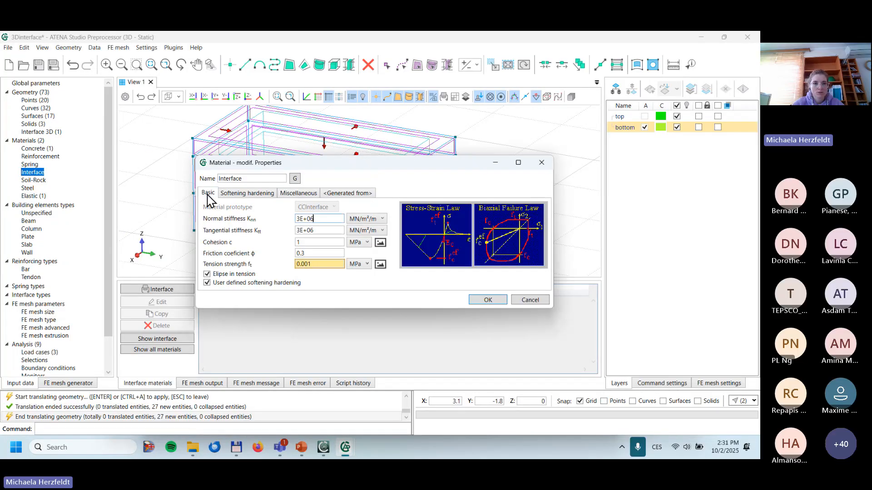
{"action": "left_click", "coordinate": [299, 193]}
{"action": "key", "text": "Tab"}
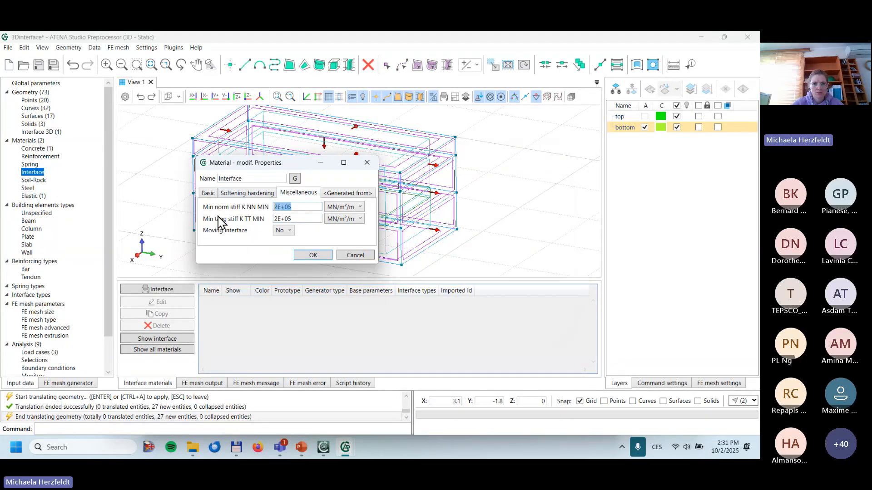
{"action": "type", "text": "3e3"}
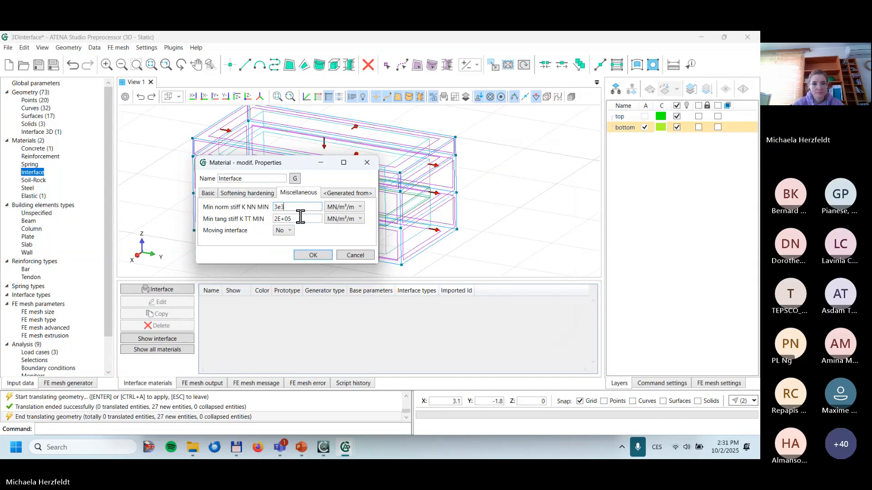
{"action": "key", "text": "Tab"}
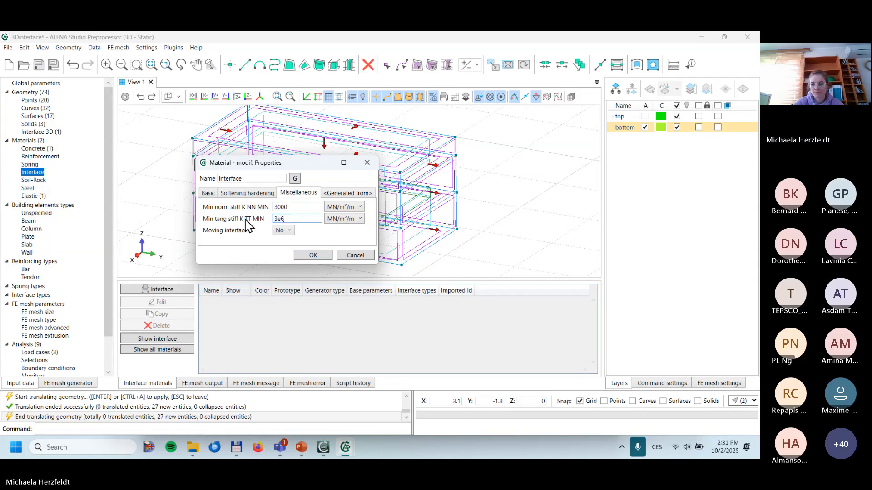
{"action": "left_click", "coordinate": [315, 256]}
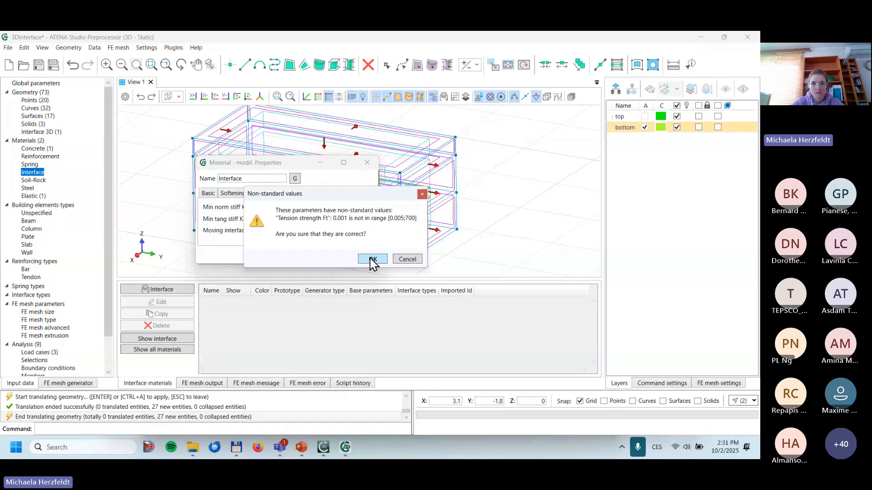
{"action": "left_click", "coordinate": [372, 259]}
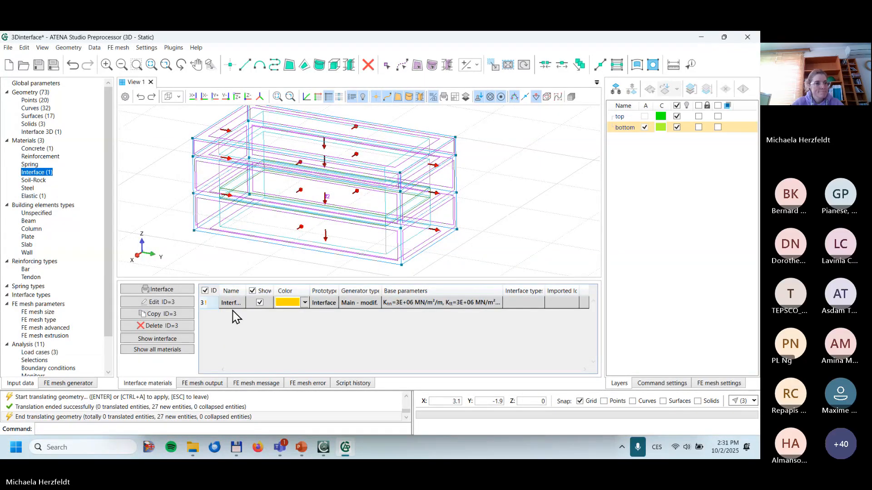
Step: Create a linear 3D solid Plate building element type with the plate material and assign it to the top solid
{"action": "left_click", "coordinate": [35, 213]}
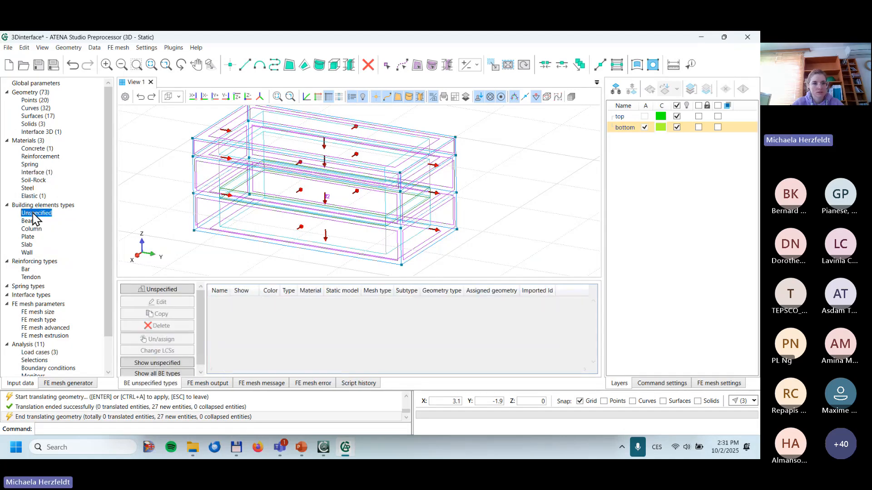
{"action": "left_click", "coordinate": [29, 238]}
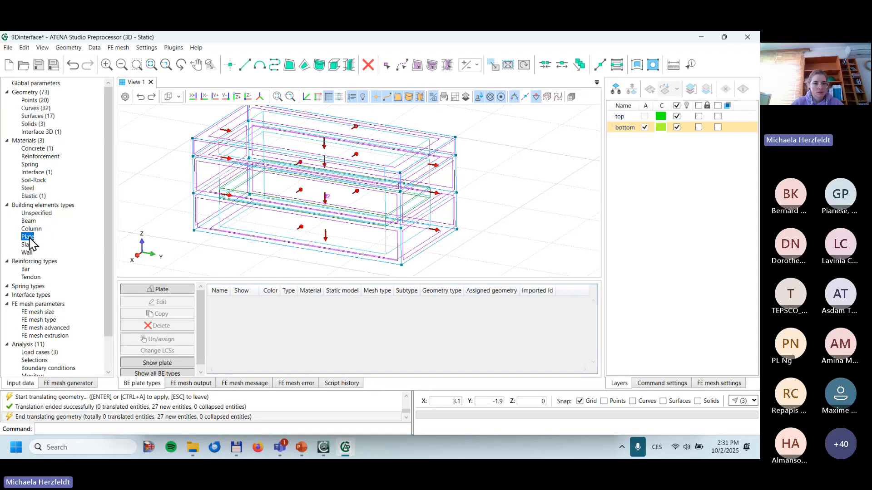
{"action": "left_click", "coordinate": [183, 290]}
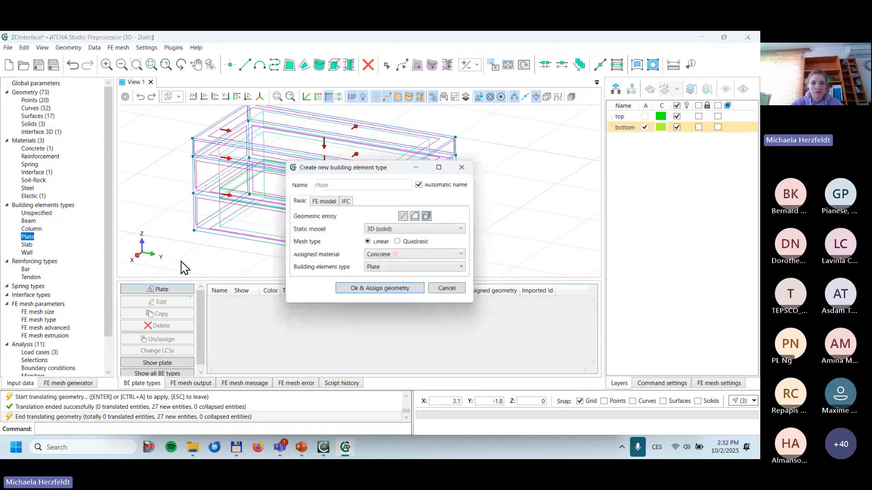
{"action": "left_click", "coordinate": [400, 256]}
{"action": "left_click", "coordinate": [388, 317]}
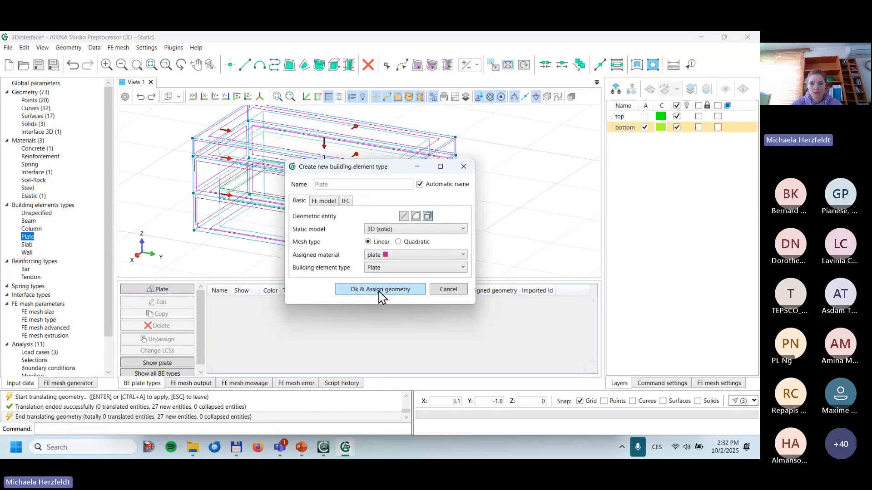
{"action": "left_click", "coordinate": [381, 289]}
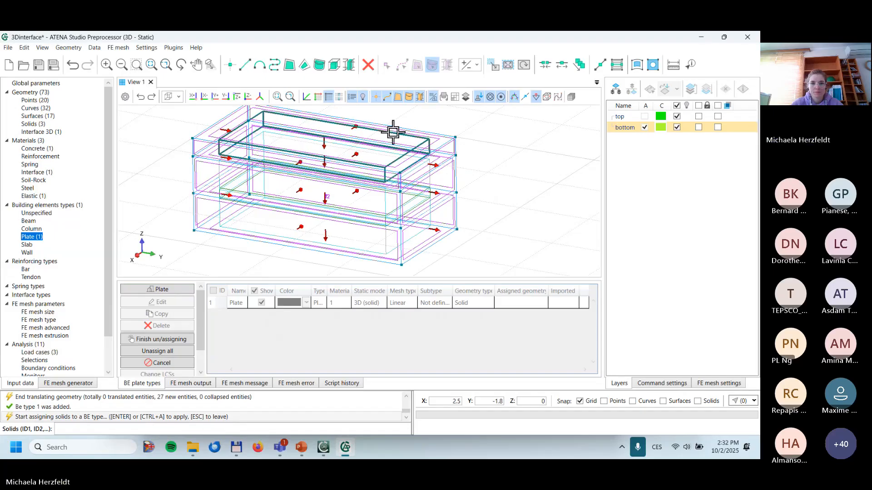
{"action": "key", "text": "Return"}
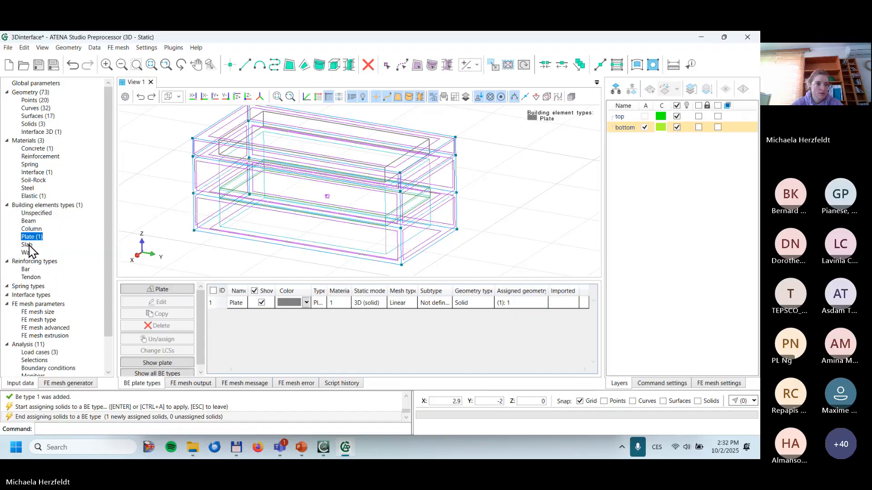
Step: Create a linear 3D solid Slab building element type with the Concrete material and assign it to the middle and bottom solids
{"action": "left_click", "coordinate": [27, 245]}
{"action": "left_click", "coordinate": [163, 291]}
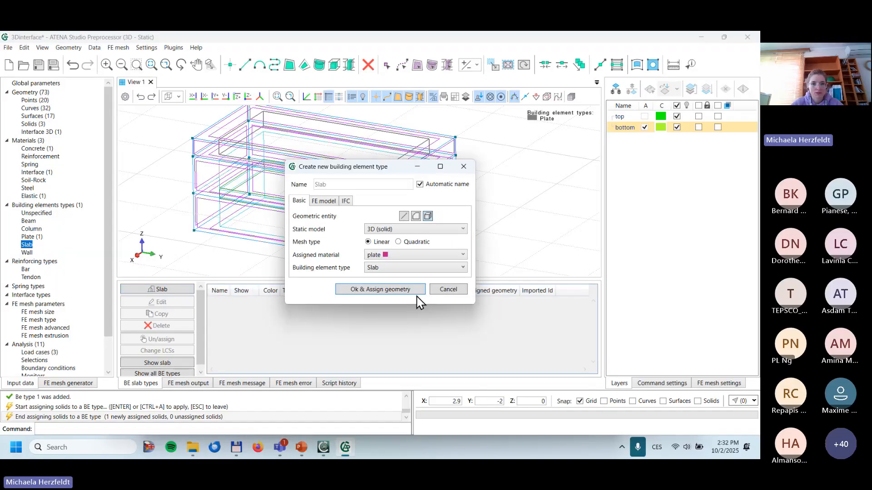
{"action": "left_click", "coordinate": [400, 262]}
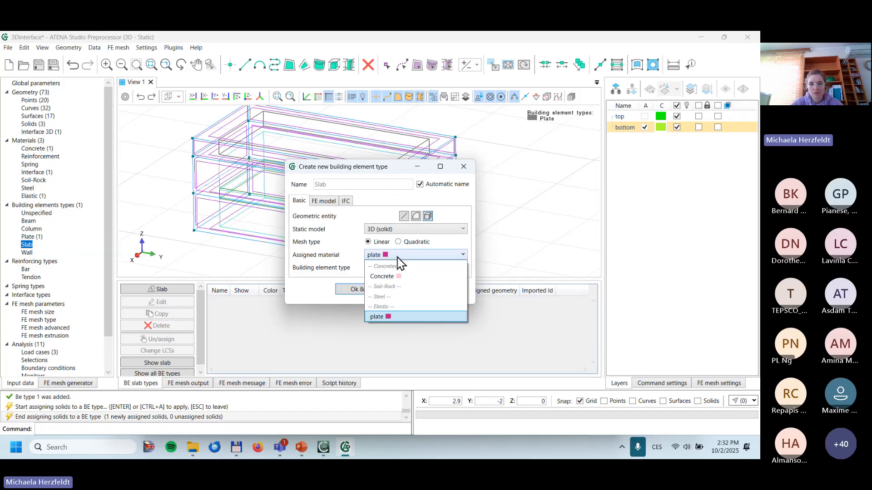
{"action": "left_click", "coordinate": [400, 280]}
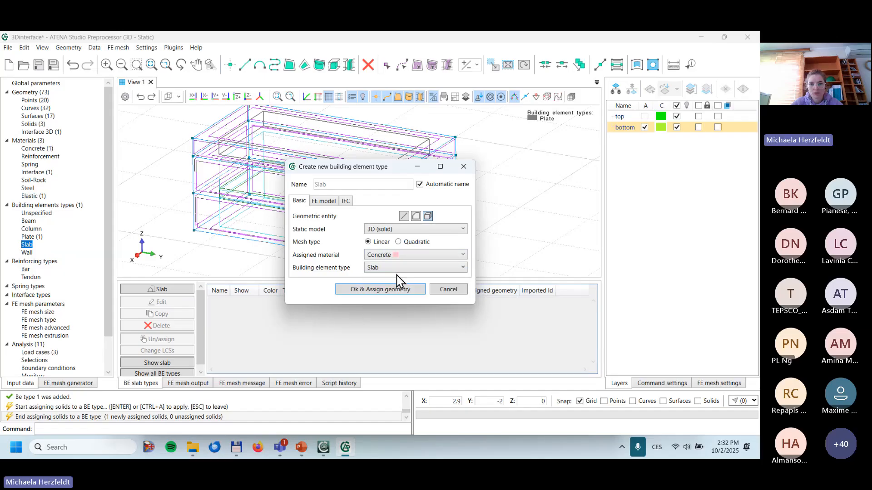
{"action": "left_click", "coordinate": [376, 293]}
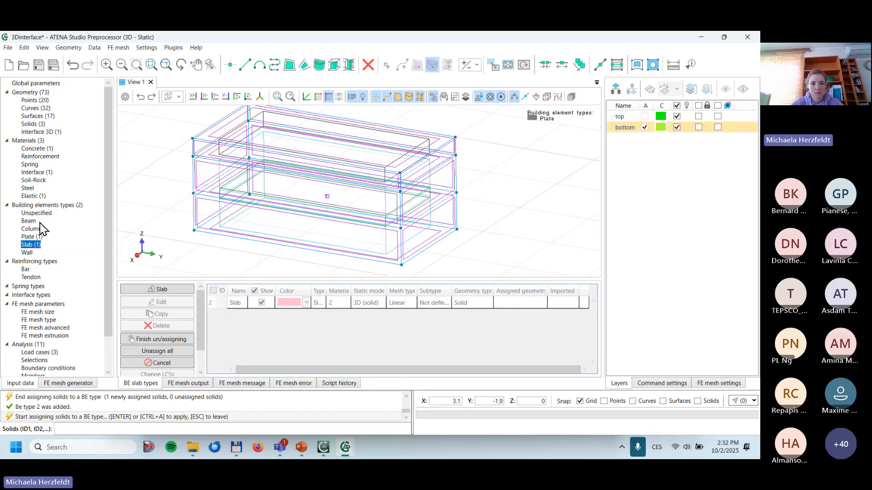
{"action": "left_click", "coordinate": [220, 179]}
{"action": "left_click", "coordinate": [224, 219]}
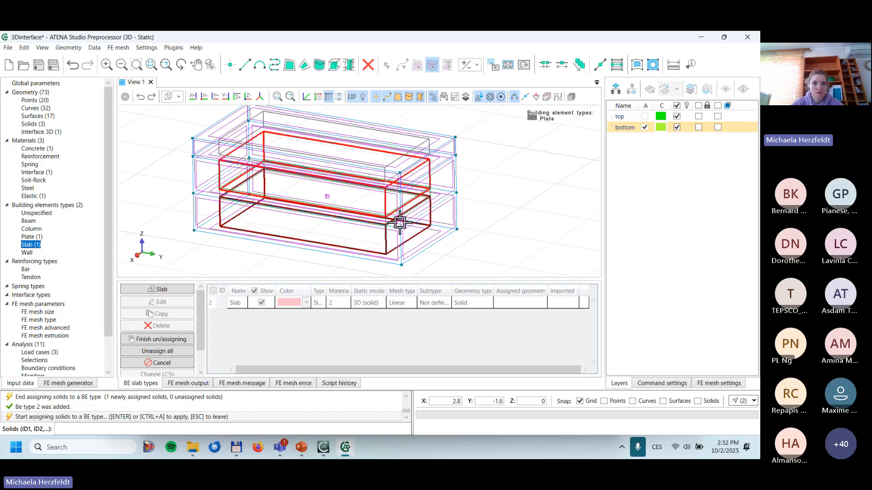
{"action": "key", "text": "Return"}
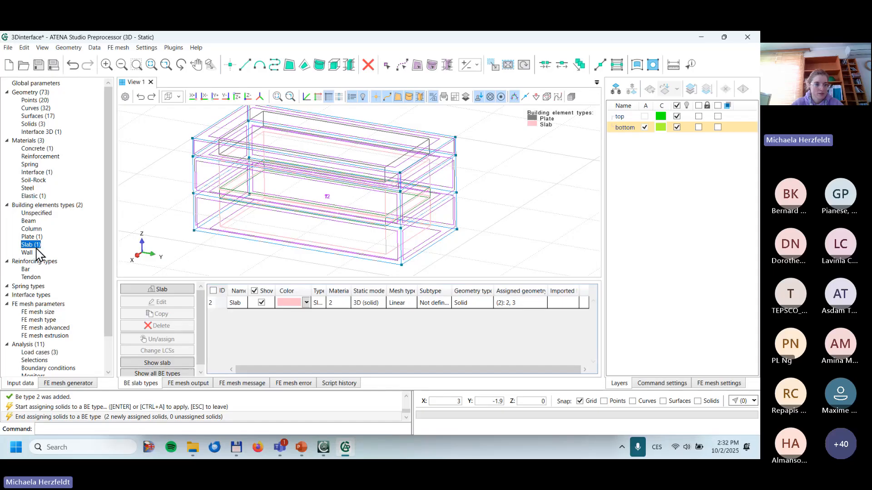
Step: Create a linear 3D interface type with the Interface material and assign it to the 3D interface between the lower two solids
{"action": "left_click", "coordinate": [31, 295]}
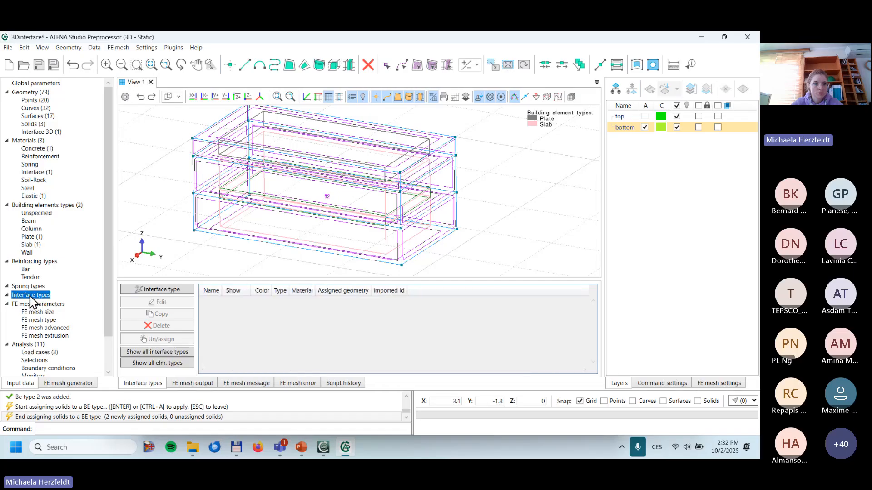
{"action": "left_click", "coordinate": [176, 290]}
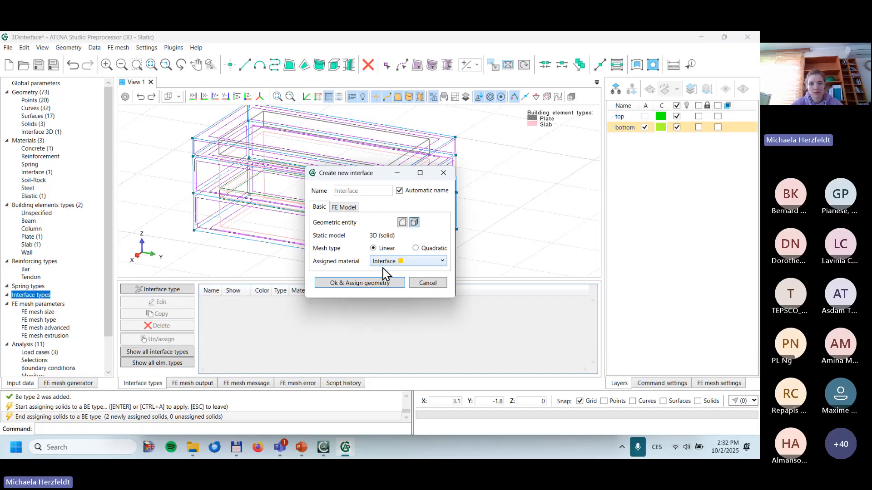
{"action": "left_click", "coordinate": [361, 283]}
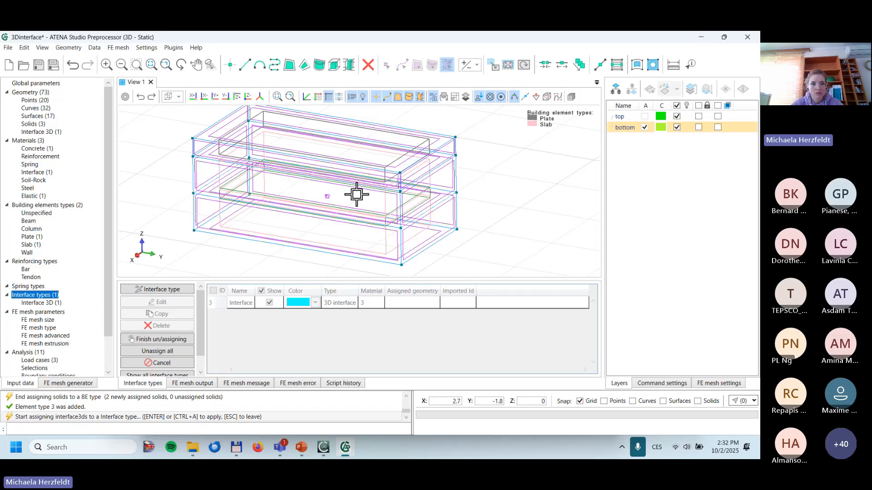
{"action": "left_click", "coordinate": [285, 199]}
{"action": "key", "text": "Return"}
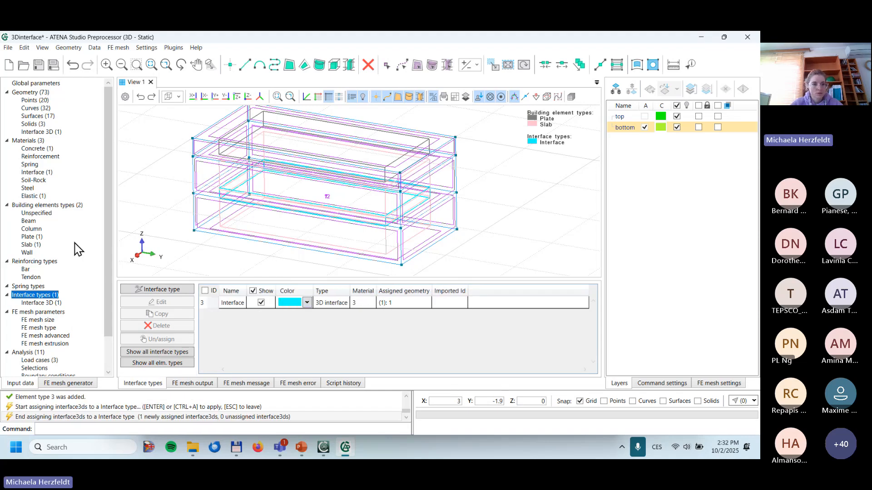
Step: Define an FE mesh type for solids with a hexa-dominant mesh and FE mesh structured set to Yes
{"action": "scroll", "coordinate": [108, 293], "scroll_direction": "down", "scroll_amount": 3}
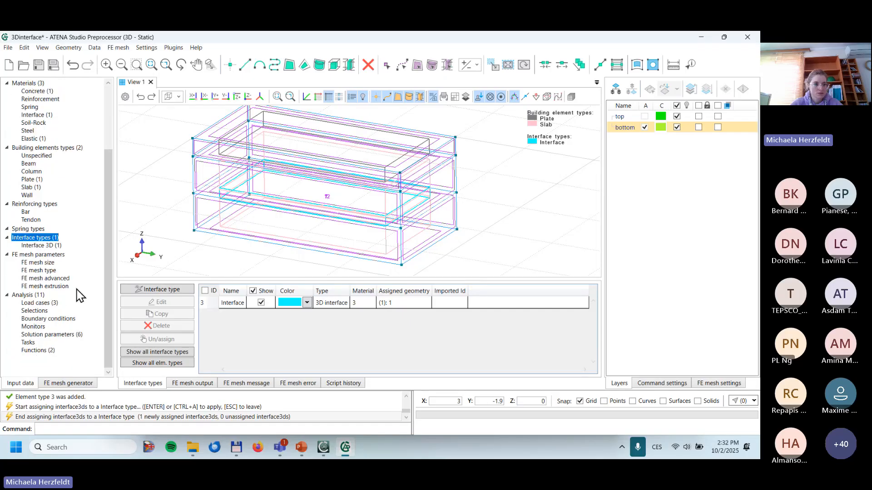
{"action": "left_click", "coordinate": [45, 263]}
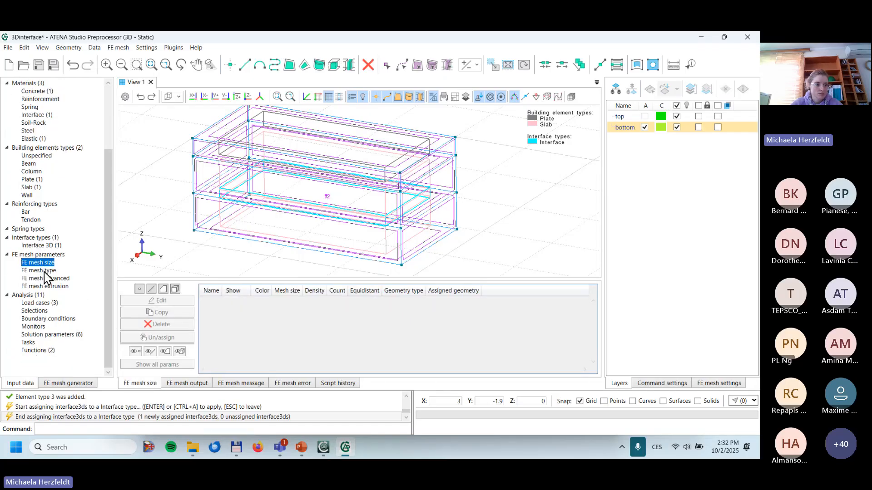
{"action": "left_click", "coordinate": [45, 271]}
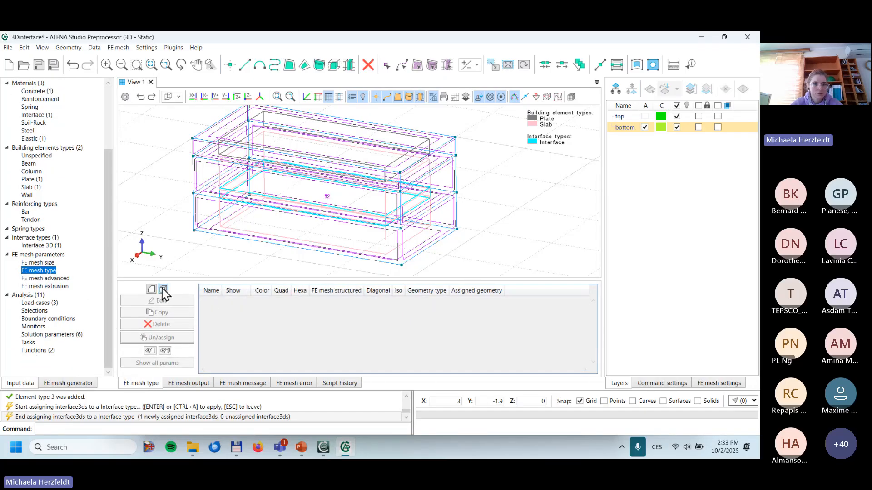
{"action": "left_click", "coordinate": [163, 289]}
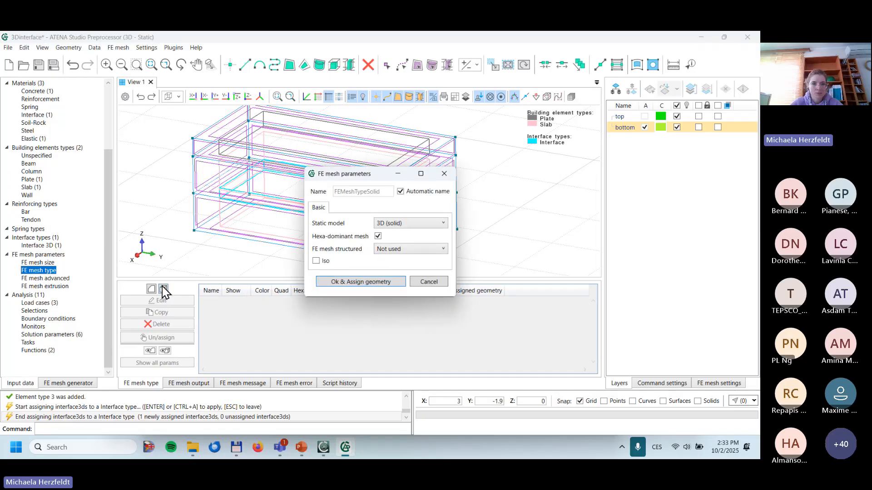
{"action": "left_click", "coordinate": [379, 248]}
{"action": "left_click", "coordinate": [390, 270]}
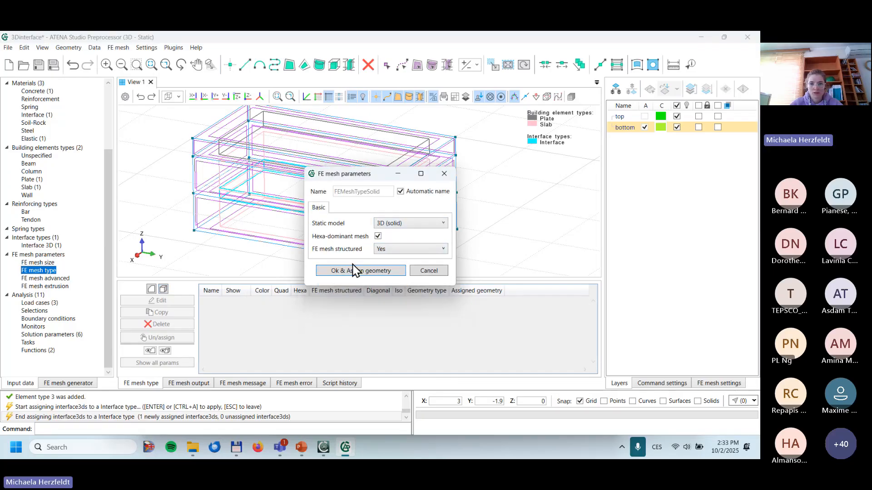
{"action": "left_click", "coordinate": [349, 269]}
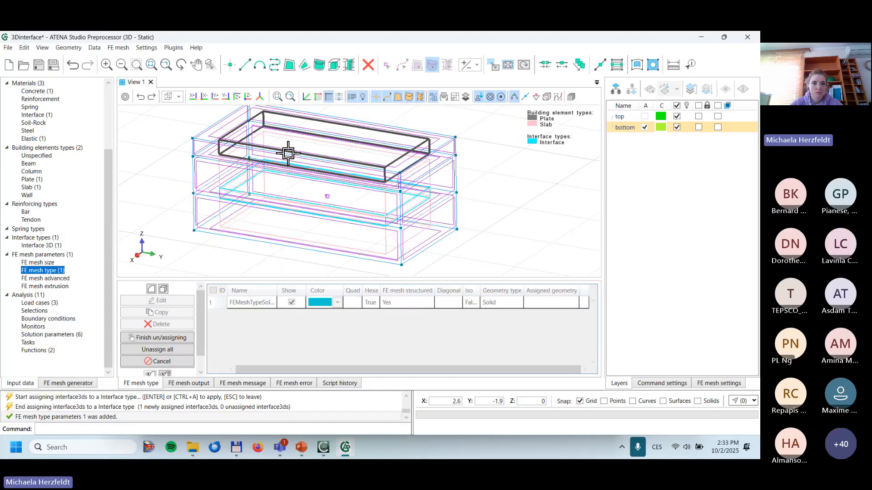
Step: Assign the structured mesh type to all three solids and preview the FE mesh
{"action": "left_click", "coordinate": [220, 179]}
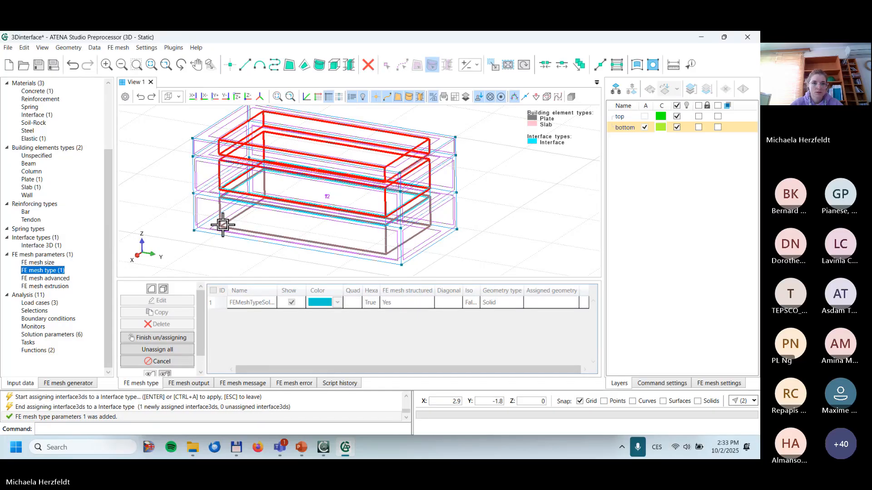
{"action": "left_click", "coordinate": [223, 225]}
{"action": "key", "text": "Return"}
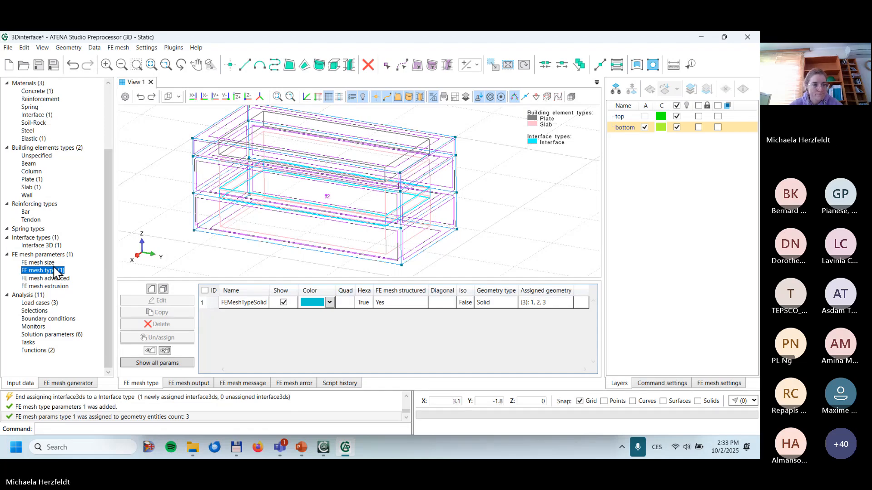
{"action": "left_click", "coordinate": [58, 386]}
{"action": "left_click", "coordinate": [58, 345]}
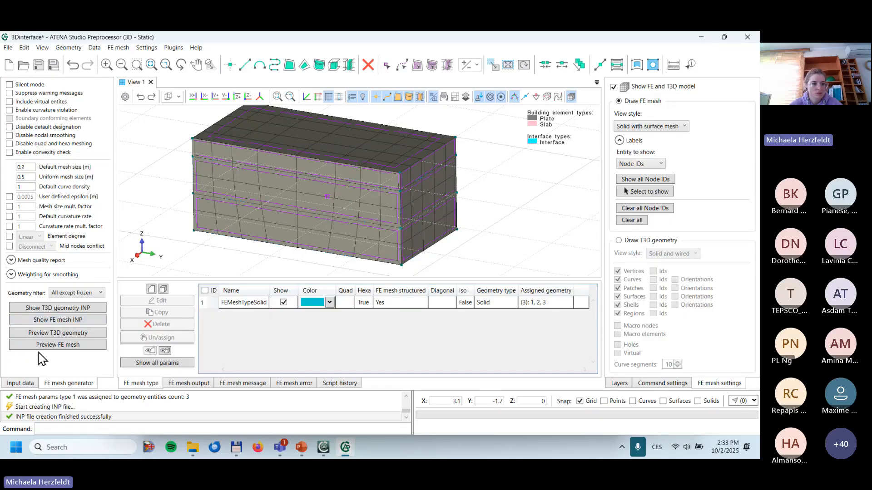
Step: Define a user-defined FE mesh size of 0.025 m for solids with equidistant division enabled
{"action": "left_click", "coordinate": [28, 387]}
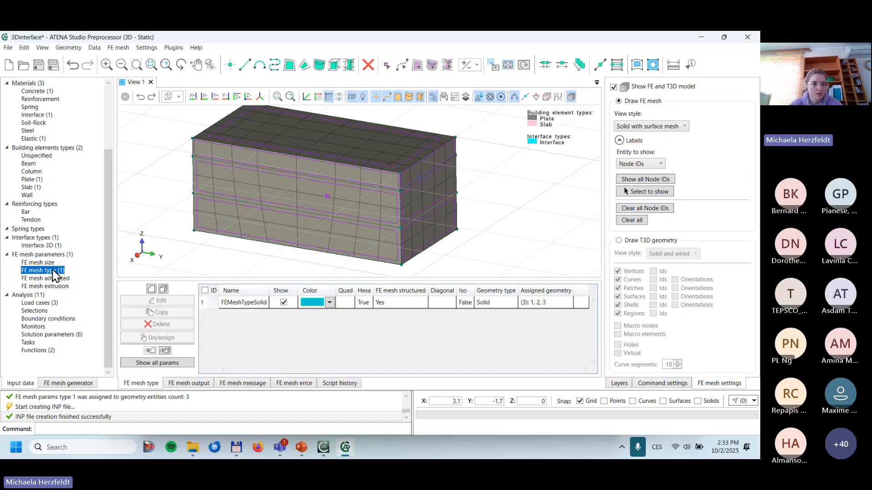
{"action": "left_click", "coordinate": [47, 265]}
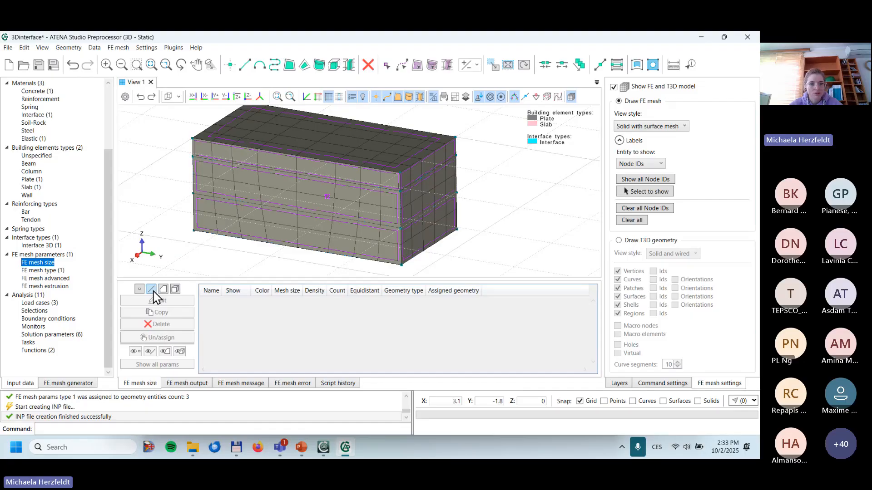
{"action": "left_click", "coordinate": [176, 290]}
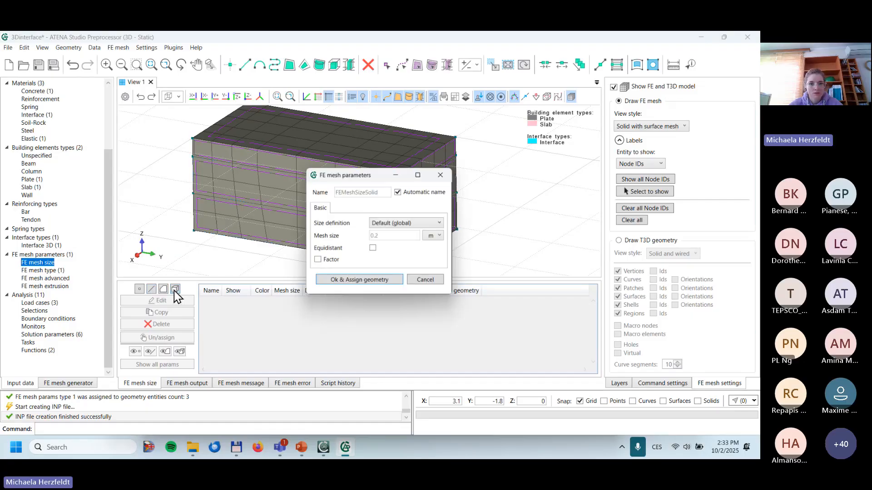
{"action": "left_click", "coordinate": [398, 224]}
{"action": "left_click", "coordinate": [397, 254]}
{"action": "left_click", "coordinate": [386, 237]}
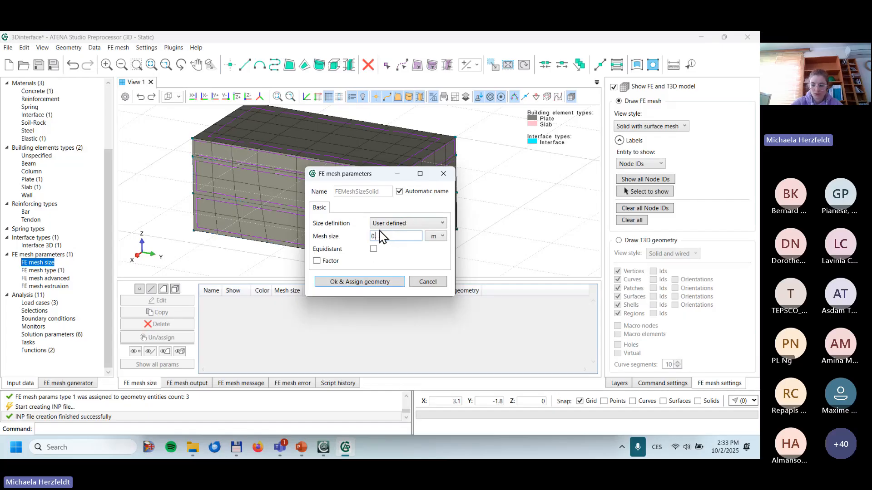
{"action": "type", "text": "0.025"}
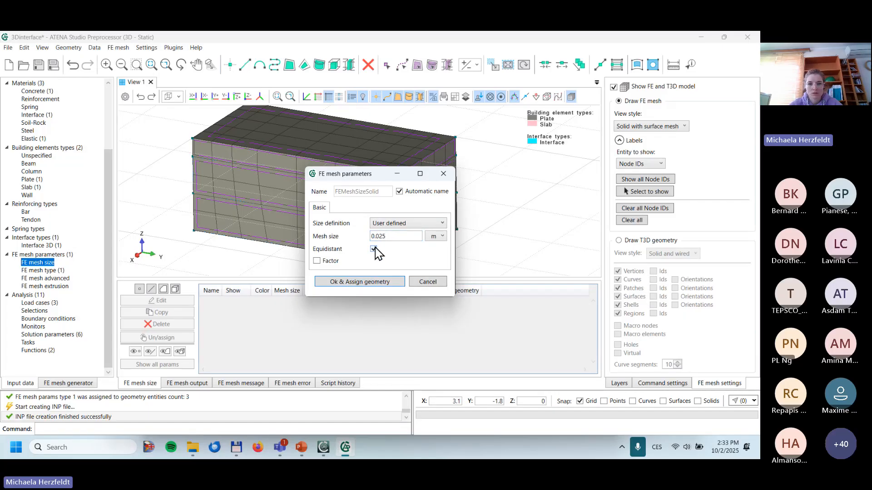
{"action": "left_click", "coordinate": [354, 282]}
Step: Hide the mesh display, assign the 0.025 m mesh size to all three solids, and preview the refined FE mesh
{"action": "left_click", "coordinate": [641, 87]}
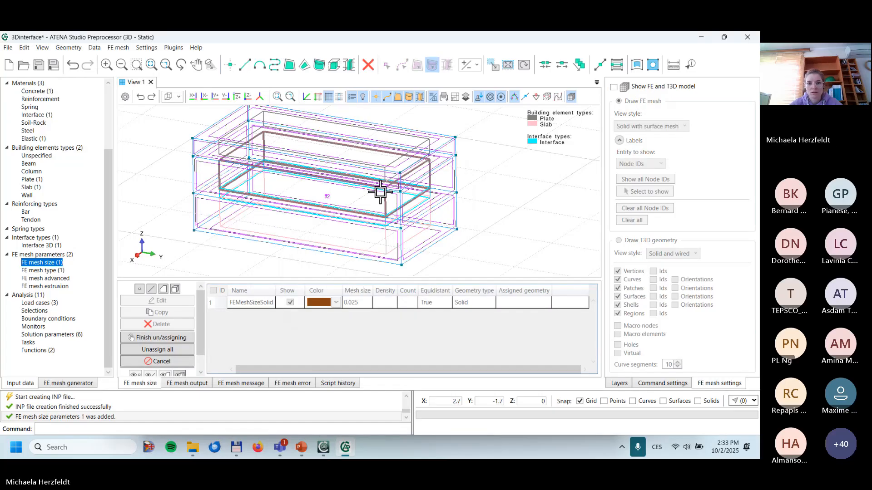
{"action": "left_click", "coordinate": [338, 150]}
{"action": "left_click", "coordinate": [323, 246]}
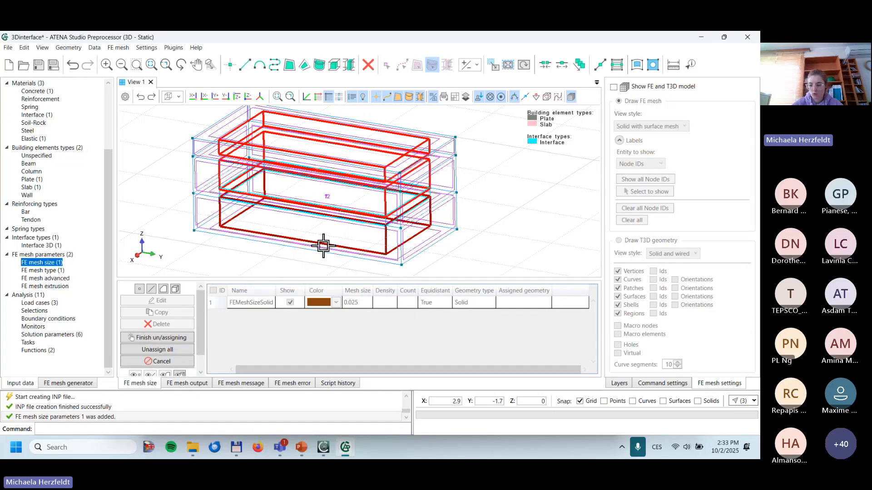
{"action": "right_click", "coordinate": [323, 245]}
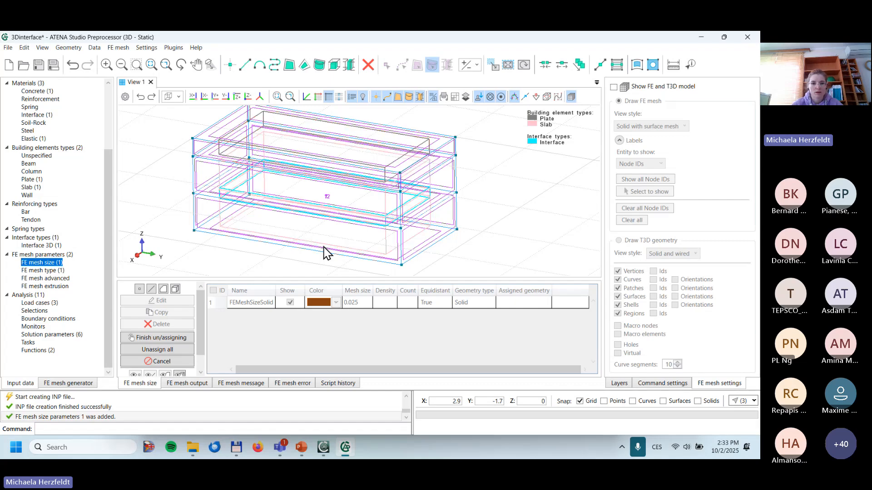
{"action": "left_click", "coordinate": [75, 381]}
{"action": "left_click", "coordinate": [61, 346]}
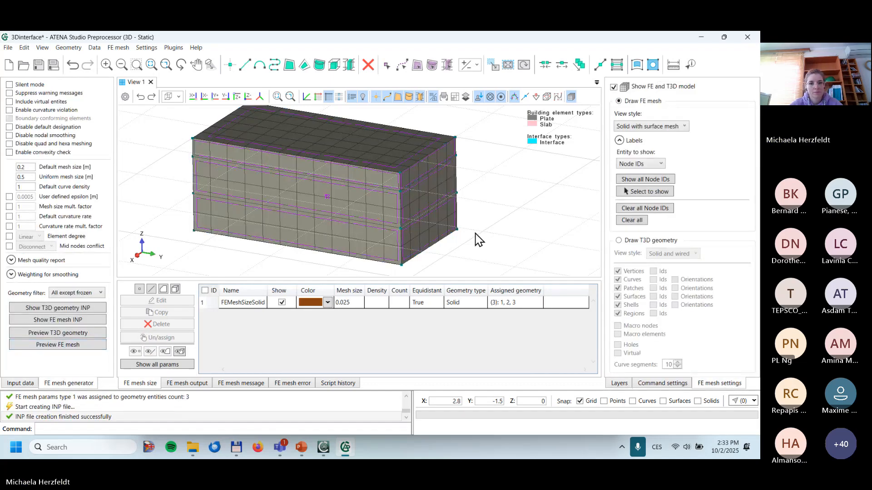
{"action": "middle_click_drag", "start_coordinate": [437, 236], "coordinate": [434, 195]}
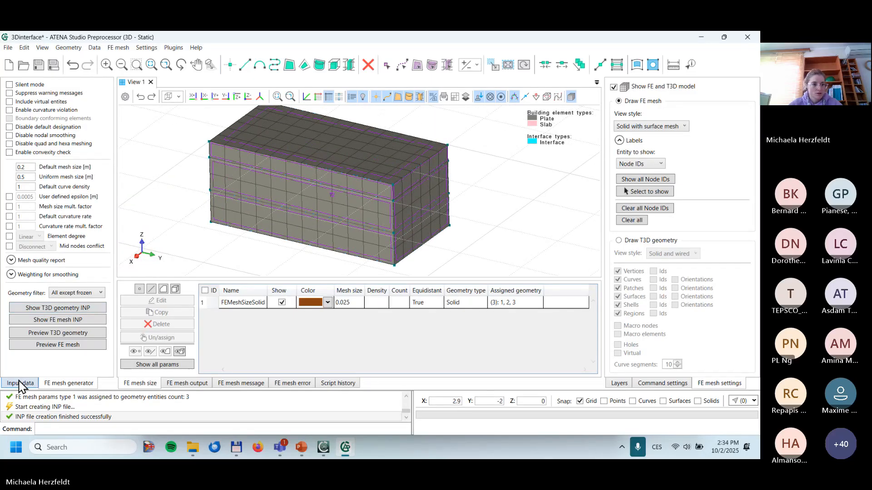
Step: Save the project and hide the FE mesh display to return to the wireframe geometry
{"action": "key", "text": "ctrl+s"}
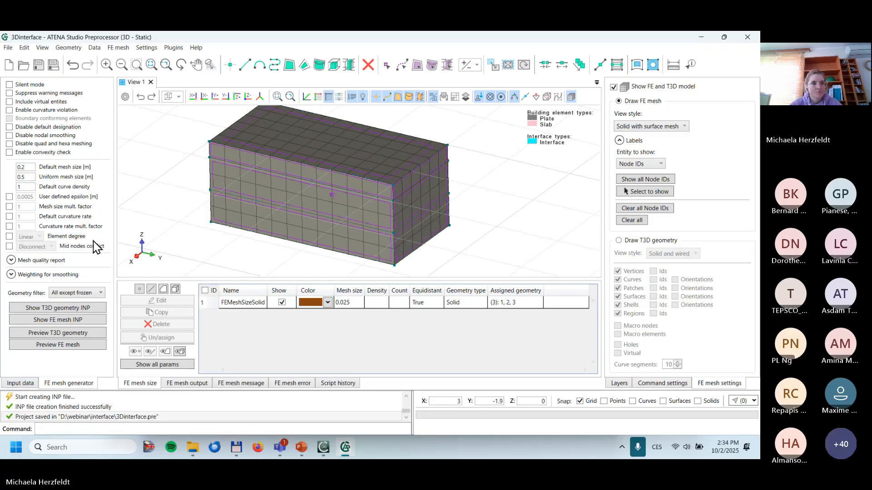
{"action": "left_click", "coordinate": [20, 383]}
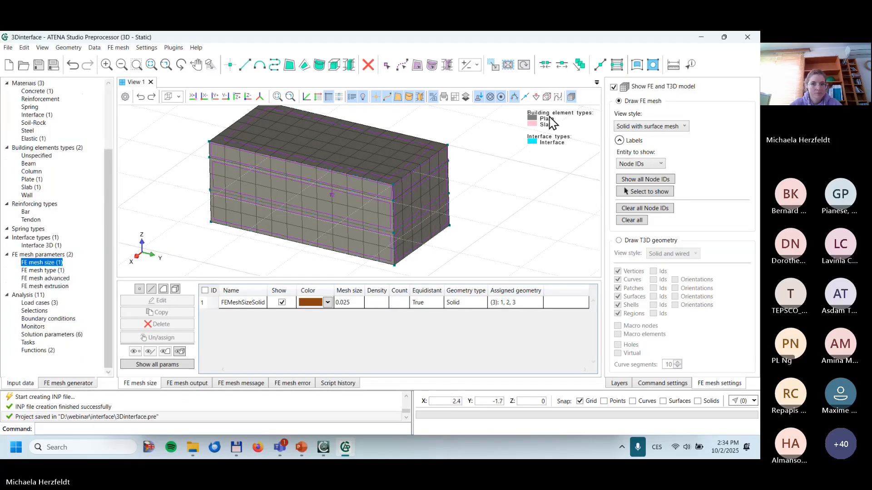
{"action": "left_click", "coordinate": [643, 87]}
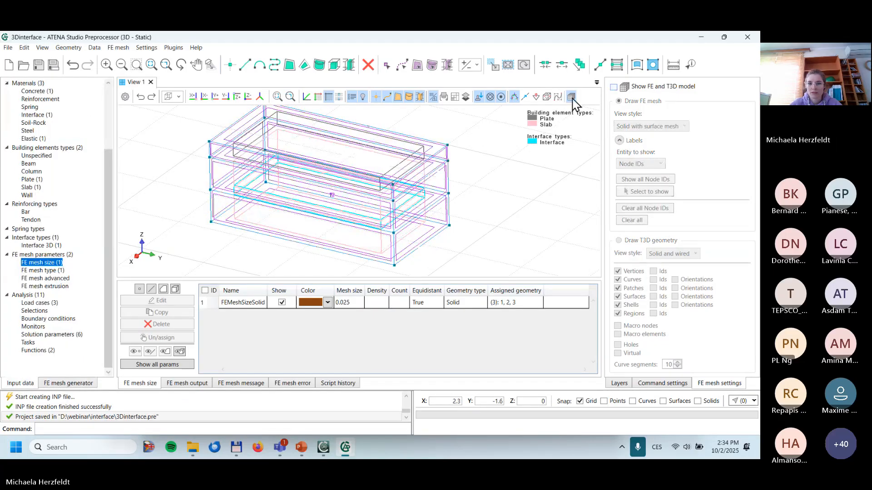
Step: Create a load case of type Supports with the custom name top_plate
{"action": "left_click", "coordinate": [40, 304]}
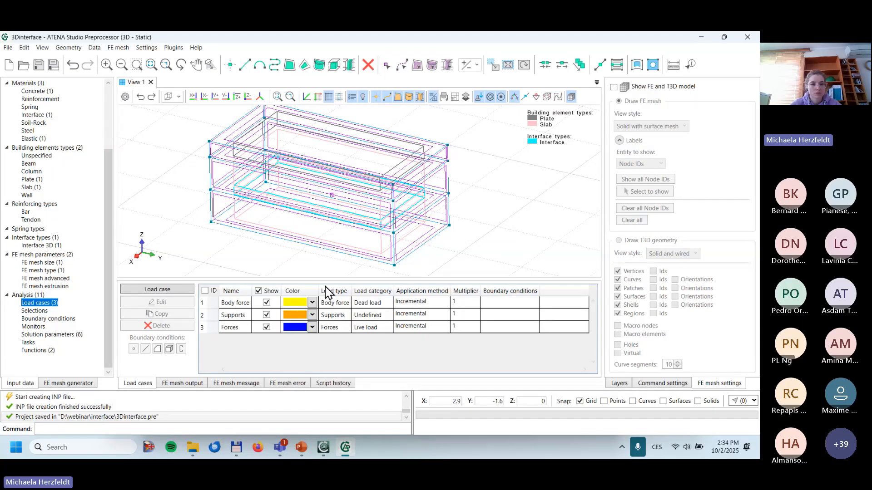
{"action": "left_click", "coordinate": [234, 317]}
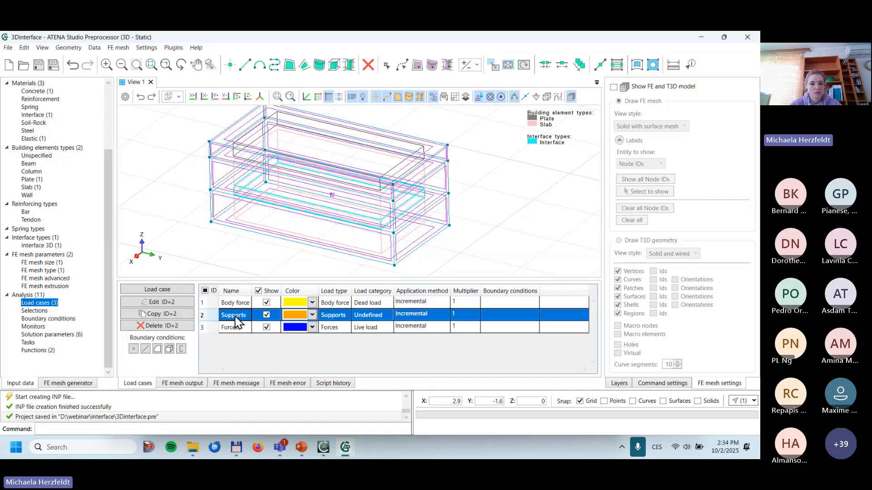
{"action": "left_click", "coordinate": [163, 290]}
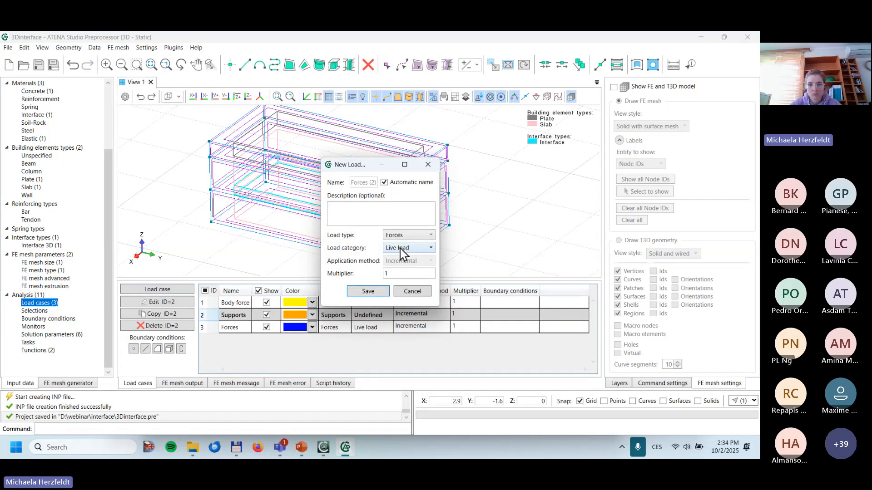
{"action": "left_click", "coordinate": [406, 235]}
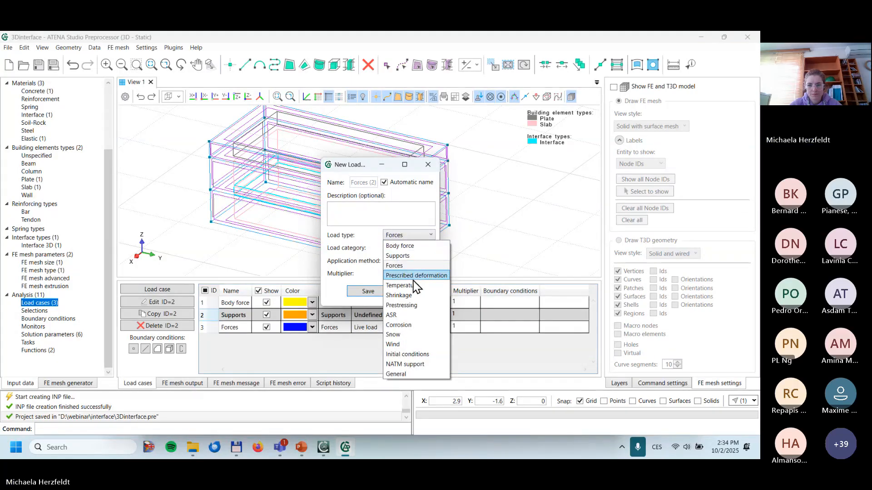
{"action": "left_click", "coordinate": [411, 258]}
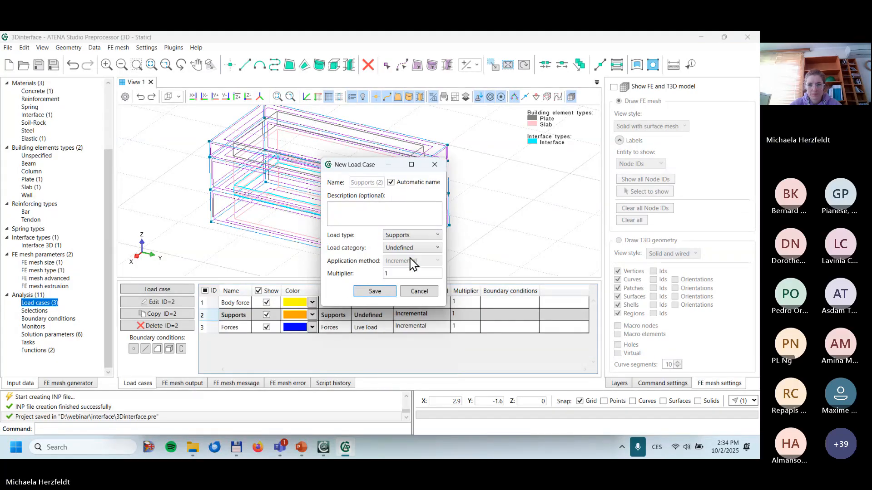
{"action": "left_click", "coordinate": [390, 183]}
{"action": "left_click_drag", "start_coordinate": [383, 182], "coordinate": [250, 201]}
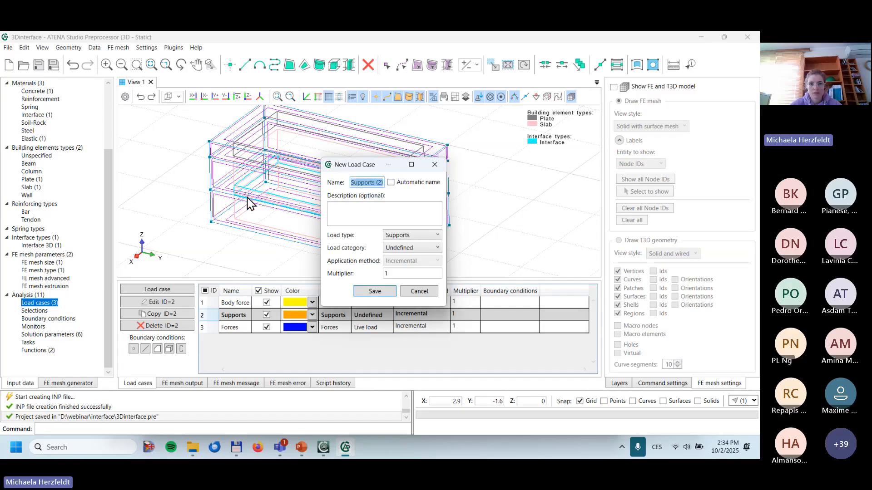
{"action": "type", "text": "top_plate"}
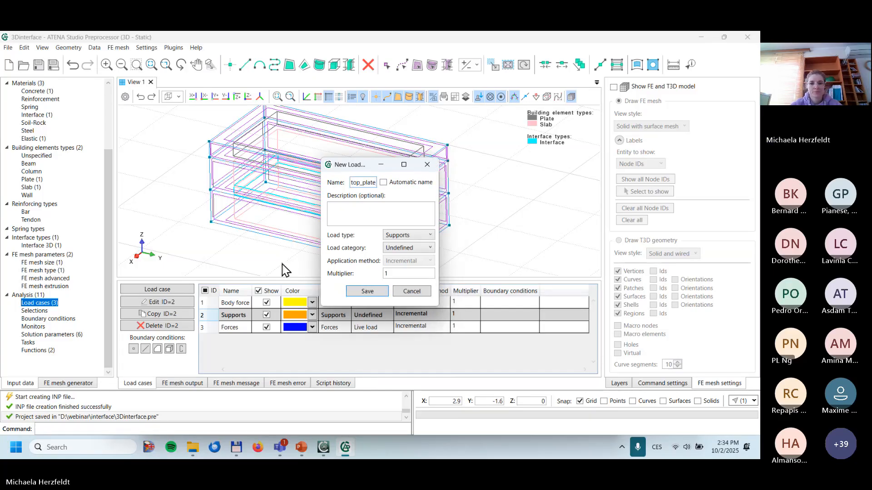
{"action": "left_click", "coordinate": [370, 292]}
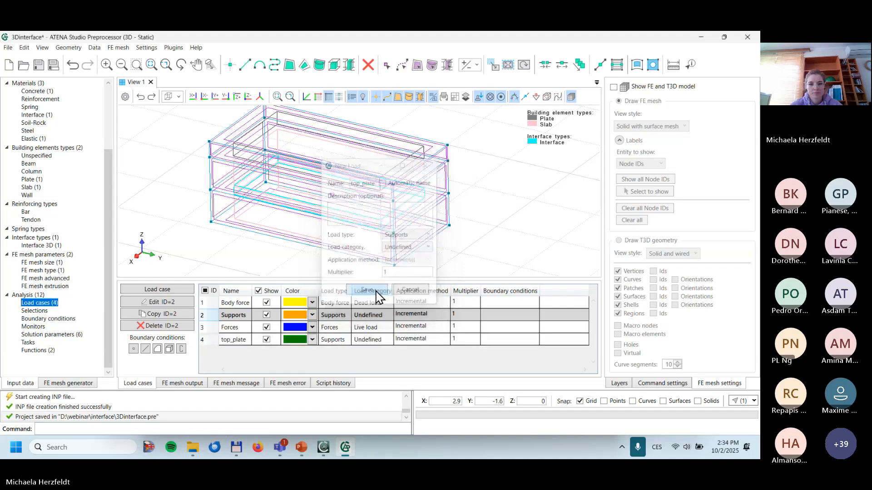
Step: Create a Prescribed deformation load case with the custom name vertical_def
{"action": "left_click", "coordinate": [163, 292]}
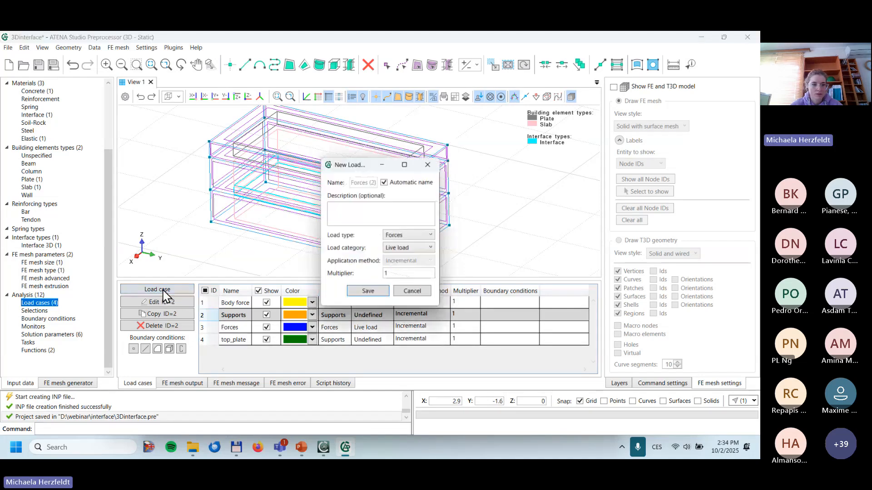
{"action": "left_click", "coordinate": [418, 236]}
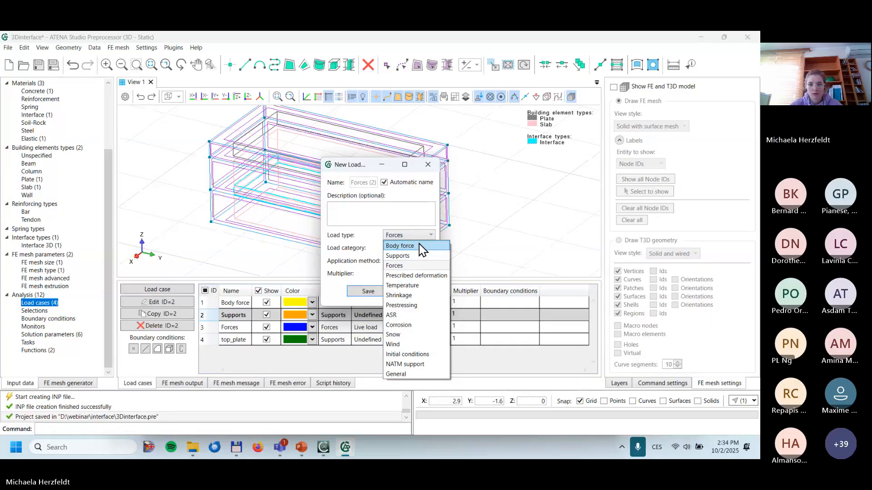
{"action": "left_click", "coordinate": [425, 276]}
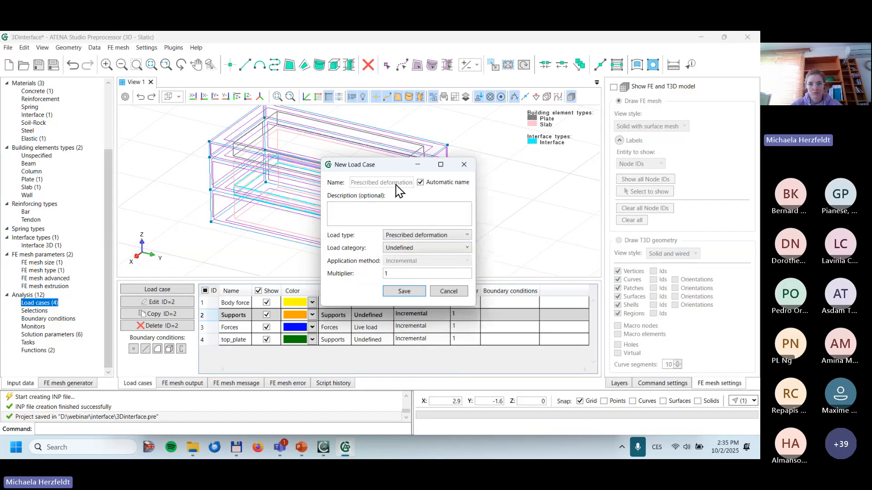
{"action": "left_click", "coordinate": [420, 182]}
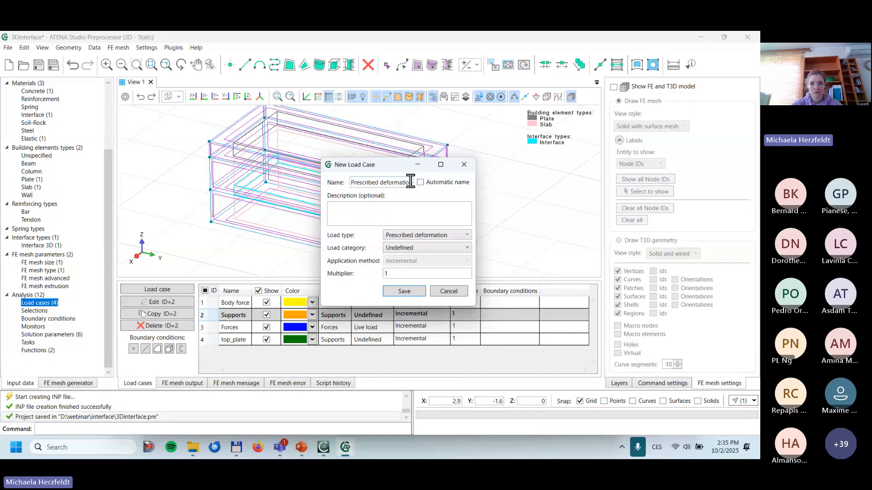
{"action": "left_click_drag", "start_coordinate": [411, 181], "coordinate": [289, 190]}
{"action": "key", "text": "BackSpace"}
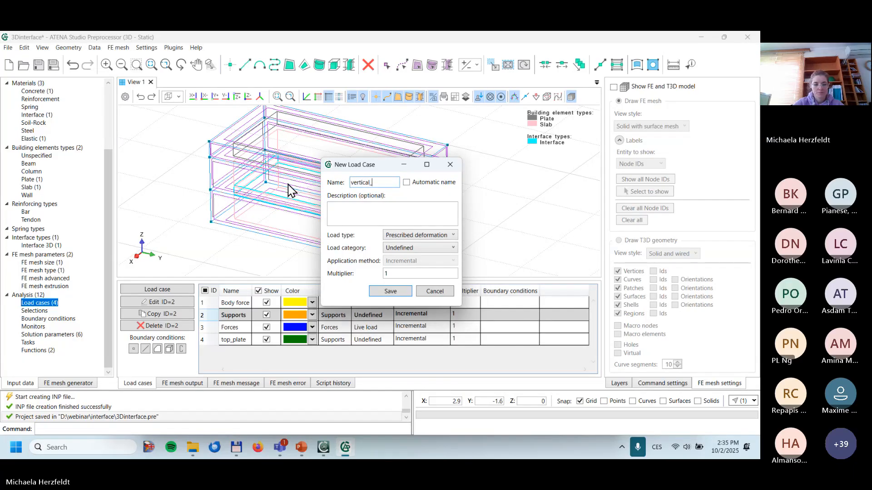
{"action": "type", "text": "vertical_def"}
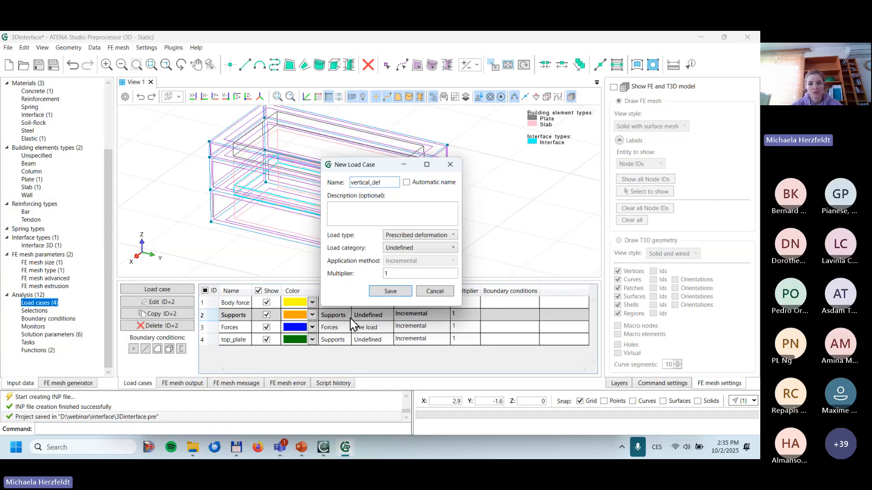
{"action": "left_click", "coordinate": [391, 291]}
Step: Create another Prescribed deformation load case with the custom name horizontal_def
{"action": "left_click", "coordinate": [163, 291]}
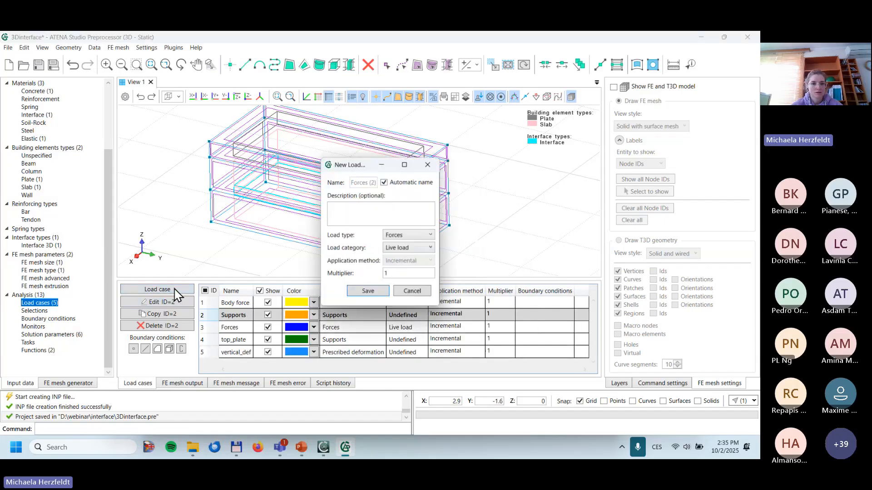
{"action": "left_click", "coordinate": [395, 235]}
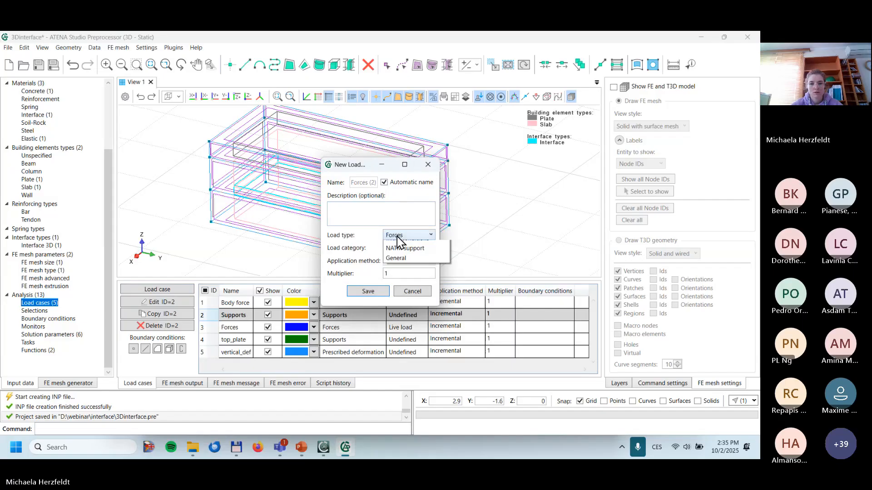
{"action": "left_click", "coordinate": [408, 278]}
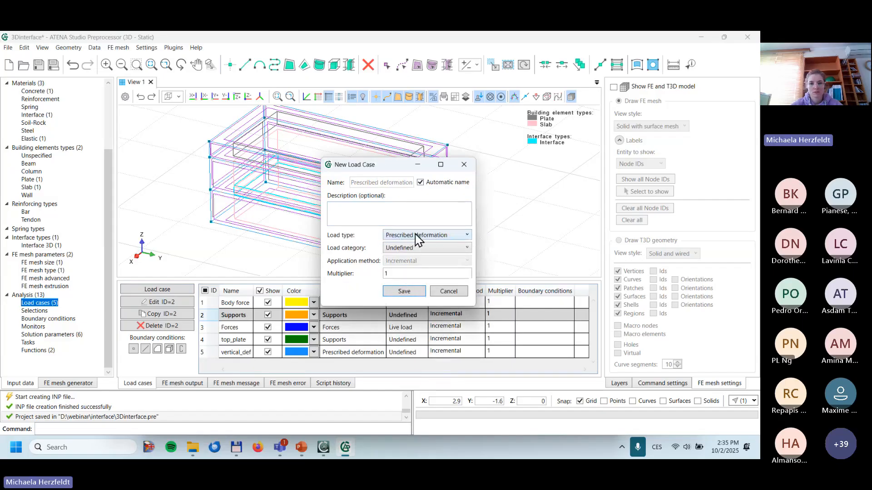
{"action": "left_click", "coordinate": [433, 183]}
{"action": "left_click_drag", "start_coordinate": [412, 183], "coordinate": [293, 174]}
{"action": "type", "text": "n"}
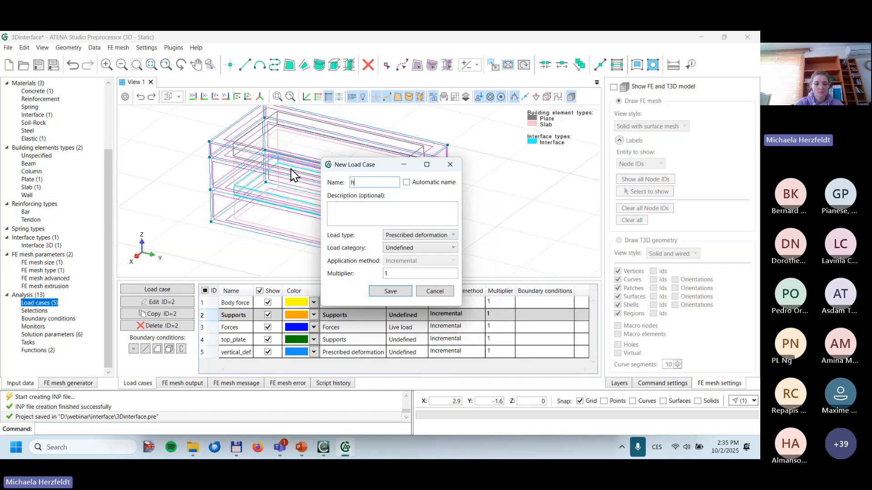
{"action": "type", "text": "izontal_def"}
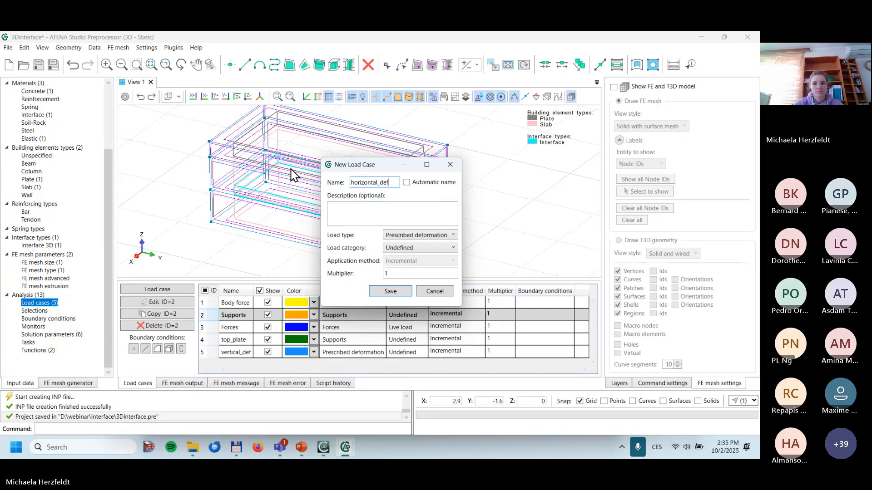
{"action": "left_click", "coordinate": [404, 291]}
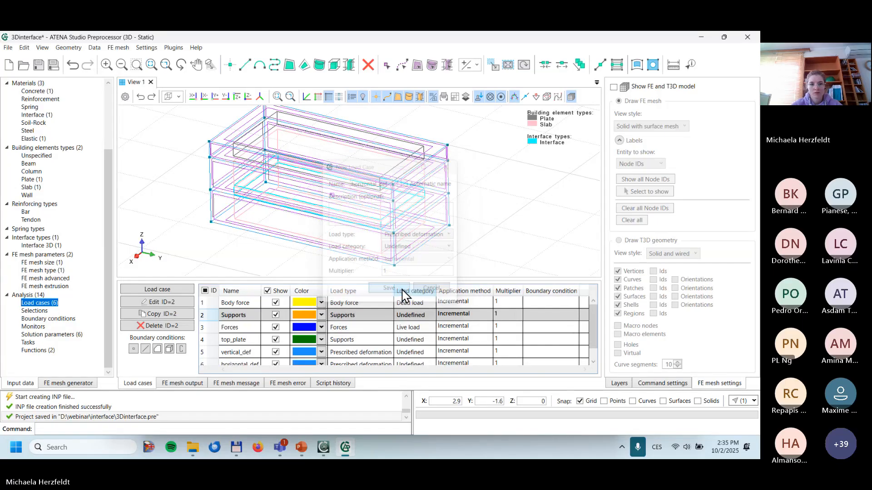
{"action": "scroll", "coordinate": [257, 338], "scroll_direction": "down", "scroll_amount": 1}
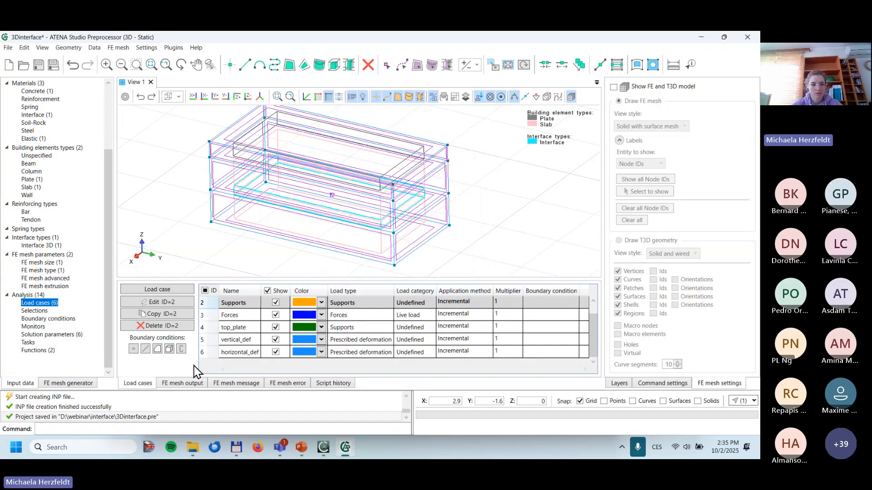
Step: Define a surface boundary condition in load case vertical_def with a displacement in Z of -0.007 mm
{"action": "left_click", "coordinate": [50, 319]}
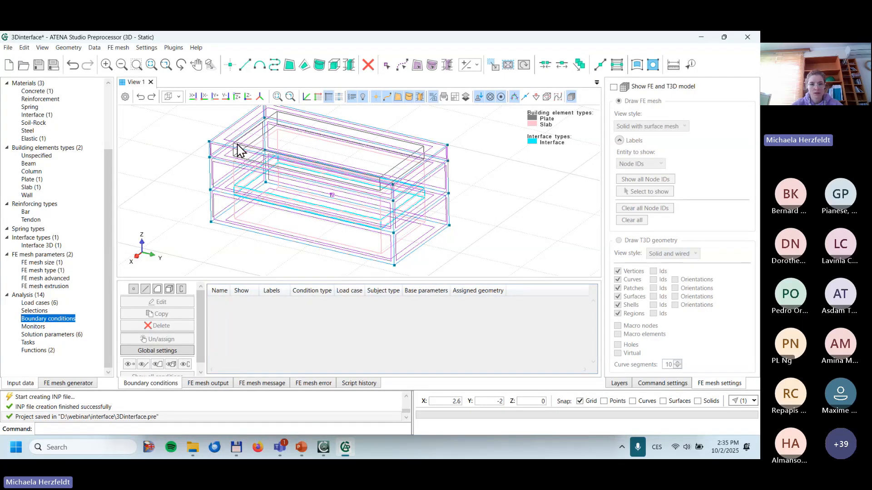
{"action": "left_click", "coordinate": [156, 290]}
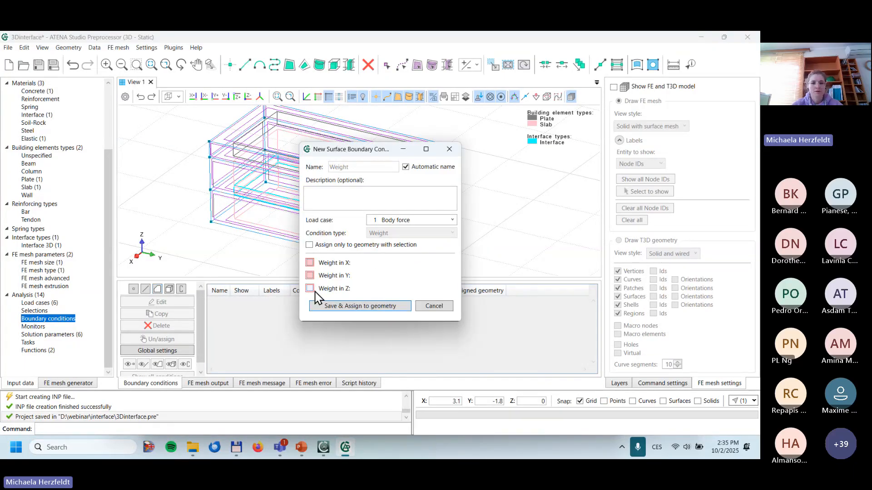
{"action": "left_click", "coordinate": [400, 221]}
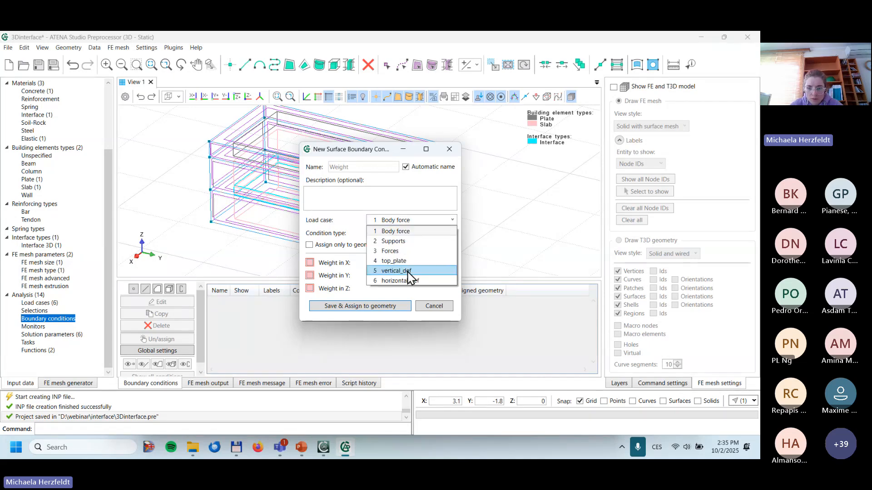
{"action": "left_click", "coordinate": [397, 271]}
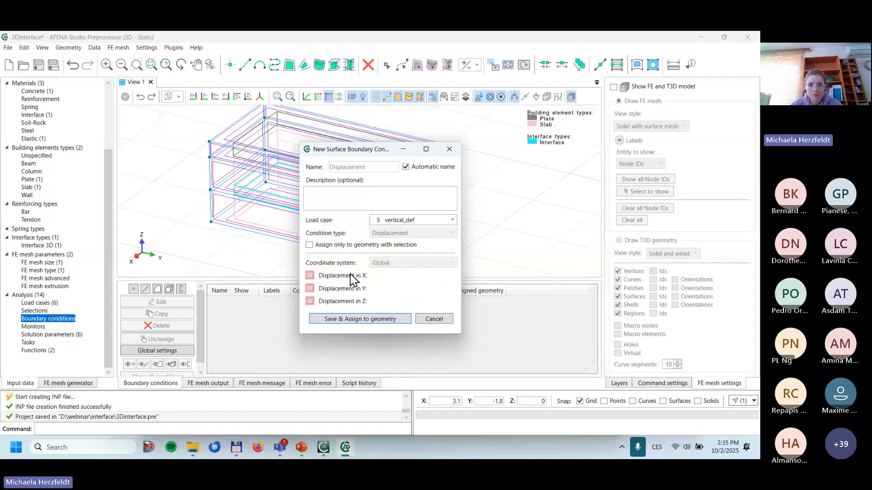
{"action": "left_click", "coordinate": [309, 302]}
{"action": "left_click", "coordinate": [488, 301]}
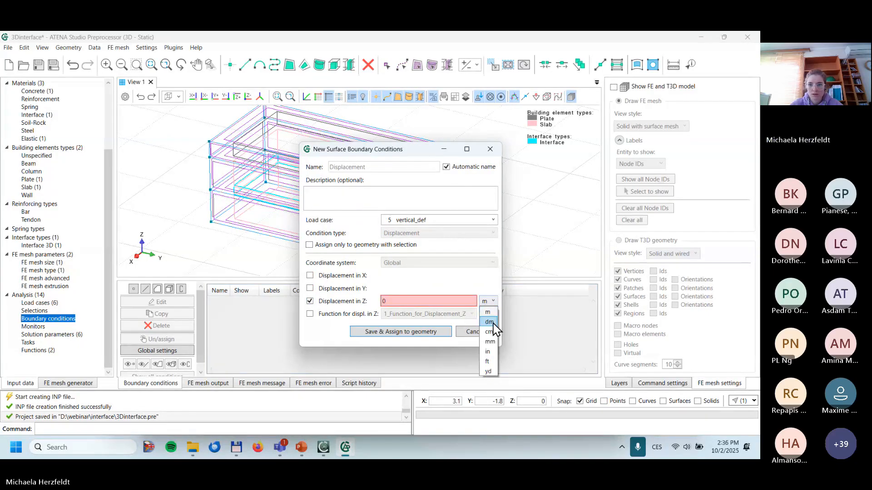
{"action": "left_click", "coordinate": [490, 341]}
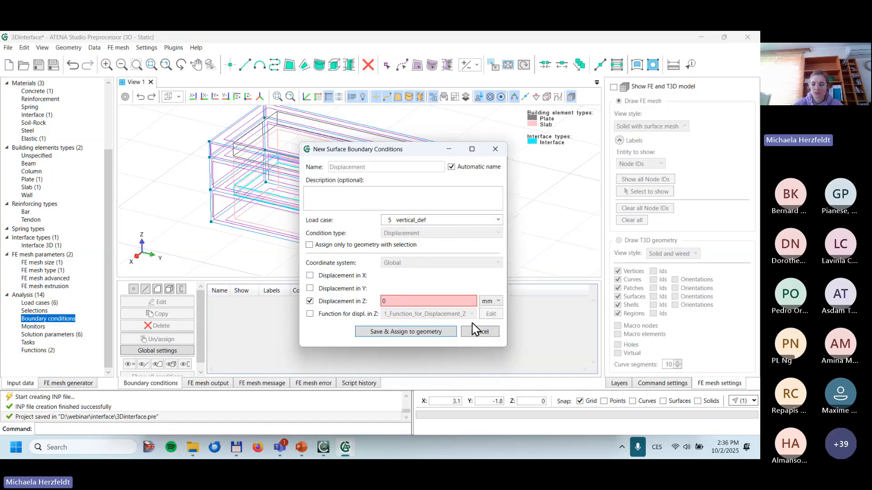
{"action": "left_click_drag", "start_coordinate": [407, 302], "coordinate": [317, 286]}
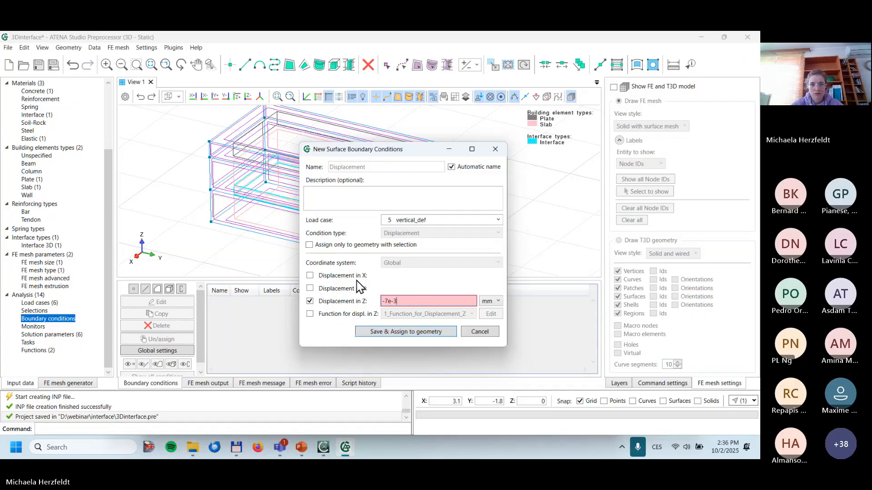
{"action": "left_click", "coordinate": [333, 288]}
{"action": "left_click", "coordinate": [335, 290]}
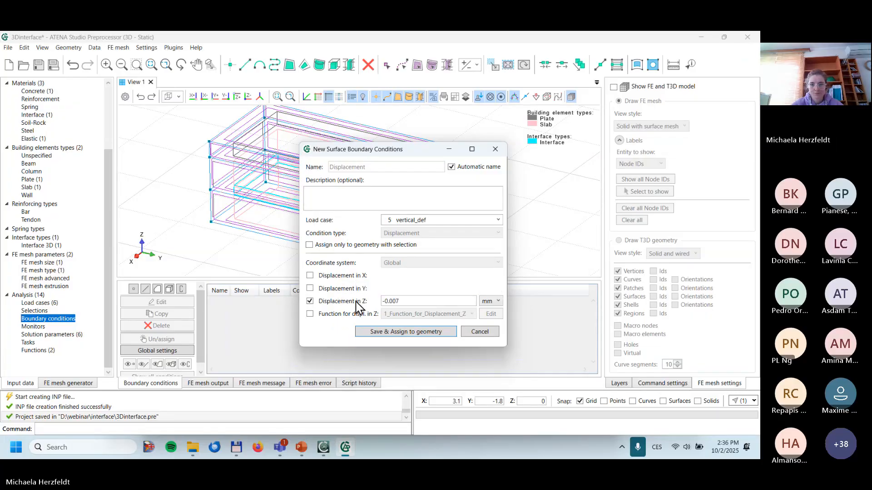
Step: Save the vertical displacement condition, assign it to the top surface of the uppermost solid, and select it in the boundary conditions list
{"action": "left_click", "coordinate": [394, 332]}
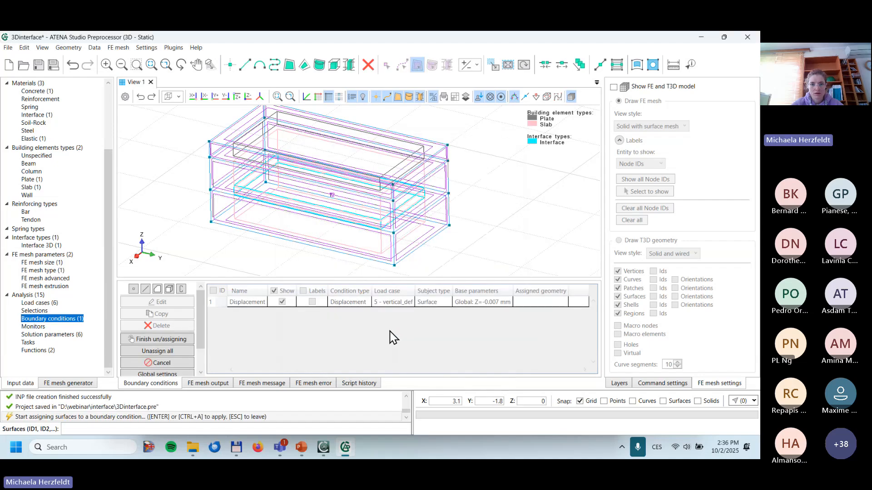
{"action": "left_click", "coordinate": [243, 126]}
{"action": "key", "text": "Return"}
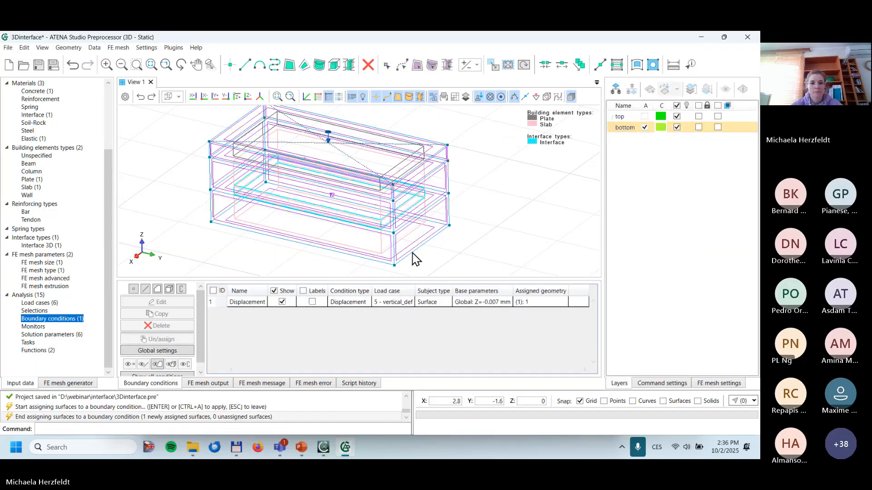
{"action": "left_click", "coordinate": [243, 303]}
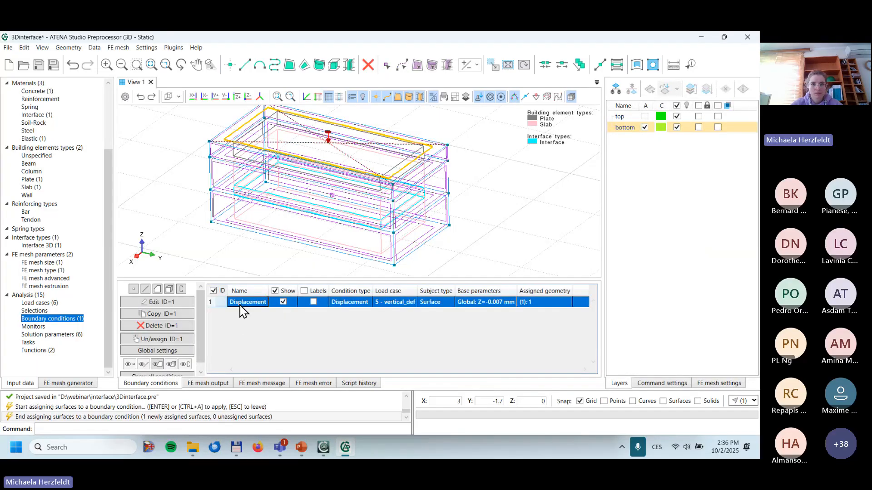
Step: Rename the surface displacement boundary condition to vertical_displ and save it
{"action": "double_click", "coordinate": [242, 303]}
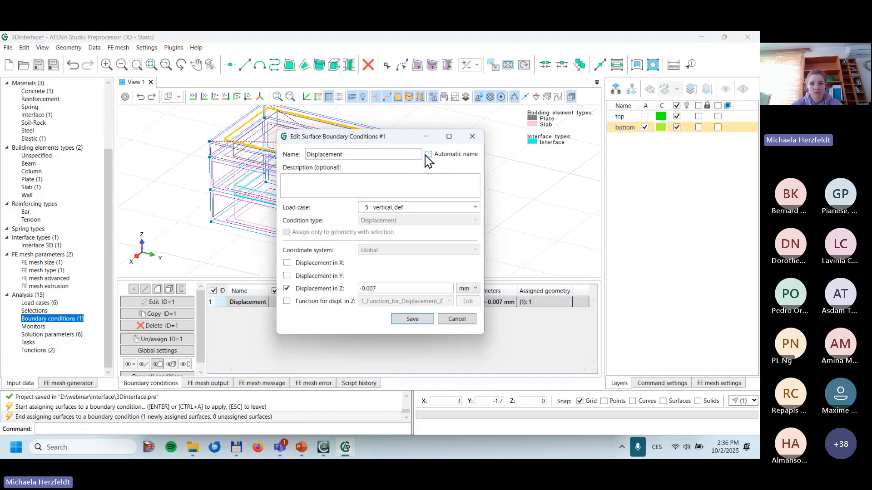
{"action": "left_click", "coordinate": [386, 155]}
{"action": "key", "text": "BackSpace"}
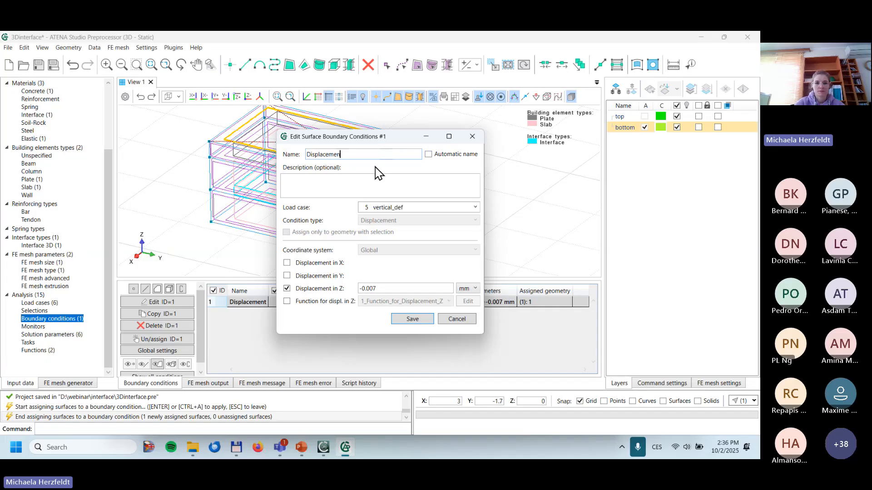
{"action": "key", "text": "BackSpace"}
{"action": "key", "text": "BackSpace"}
{"action": "key", "text": "BackSpace"}
{"action": "type", "text": "vertical_displ"}
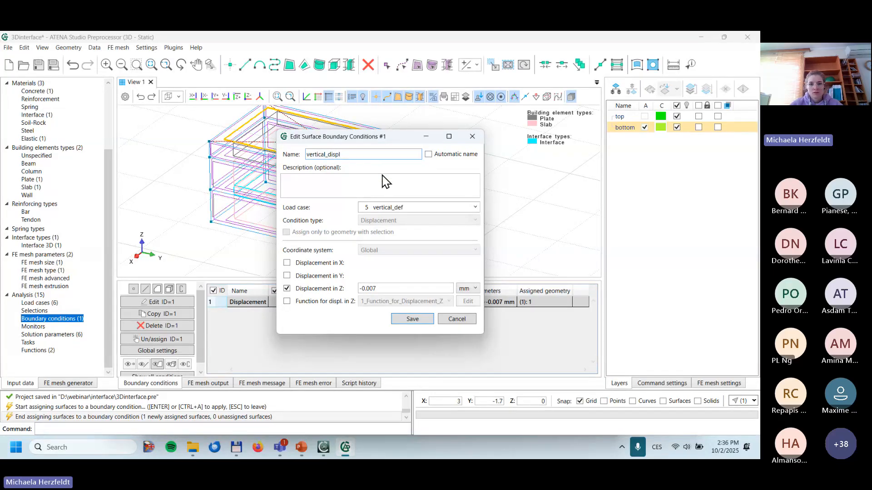
{"action": "left_click", "coordinate": [414, 320]}
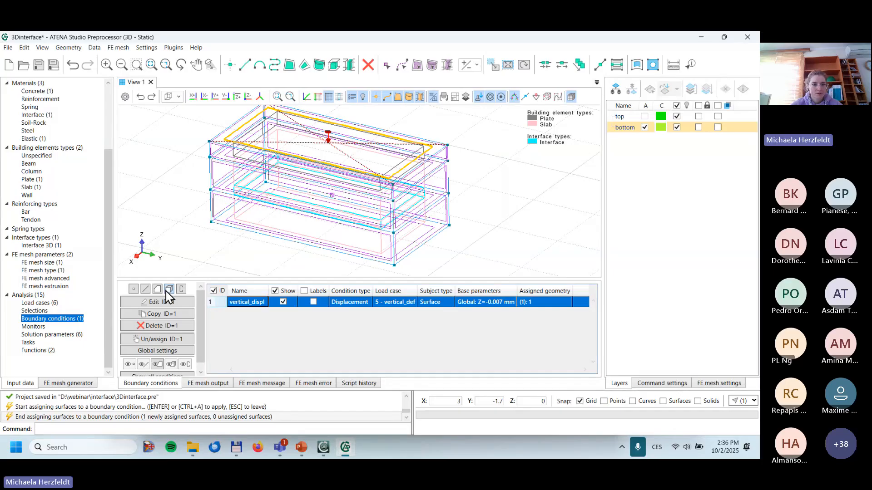
Step: Define a curve boundary condition in load case horizontal_def with a displacement in Y of 0.01 mm
{"action": "left_click", "coordinate": [146, 289]}
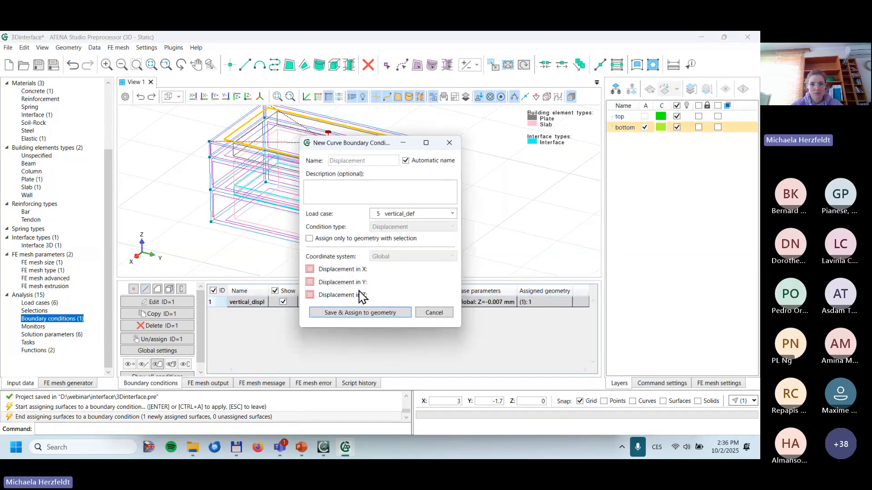
{"action": "left_click", "coordinate": [402, 214]}
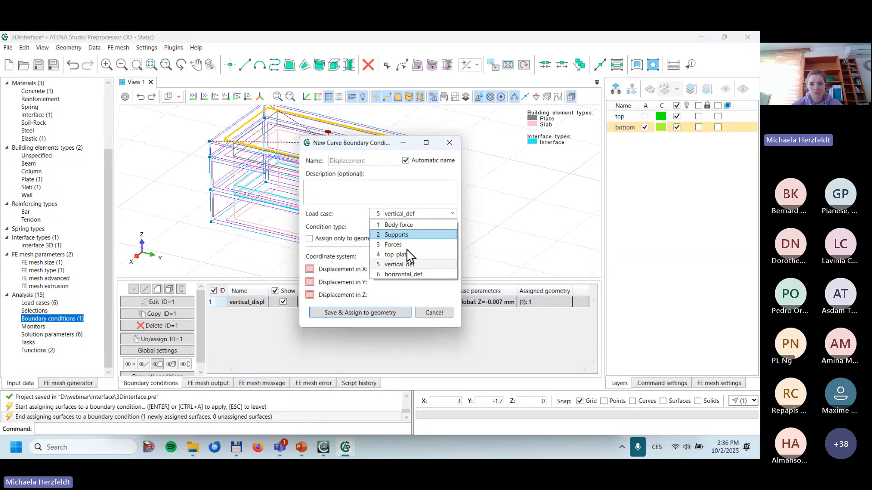
{"action": "left_click", "coordinate": [404, 272]}
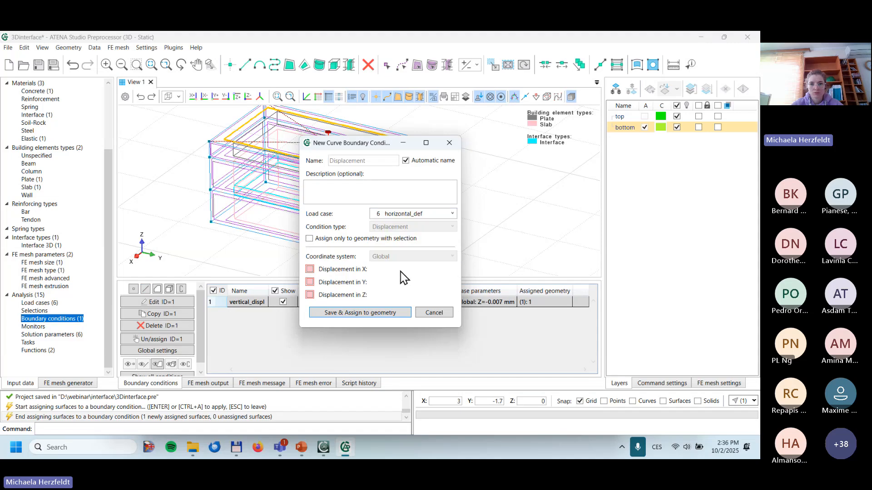
{"action": "left_click", "coordinate": [309, 282]}
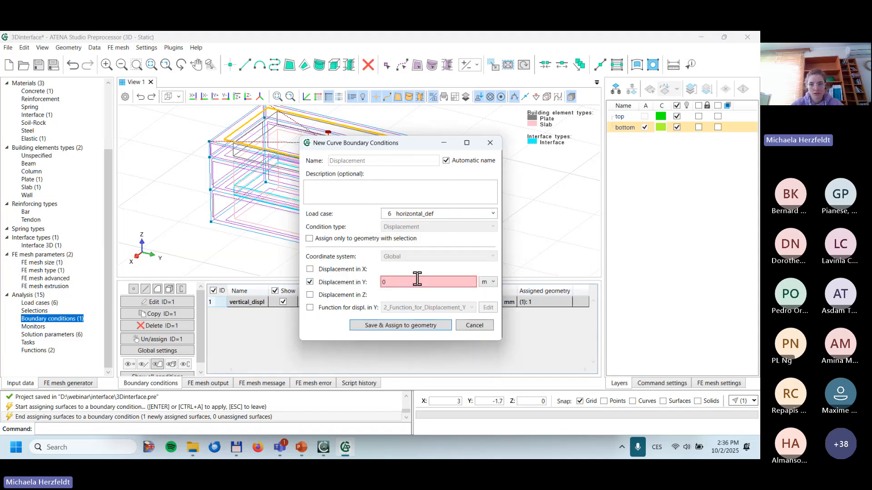
{"action": "left_click", "coordinate": [488, 282]}
{"action": "left_click", "coordinate": [488, 338]}
{"action": "left_click_drag", "start_coordinate": [419, 284], "coordinate": [354, 291]}
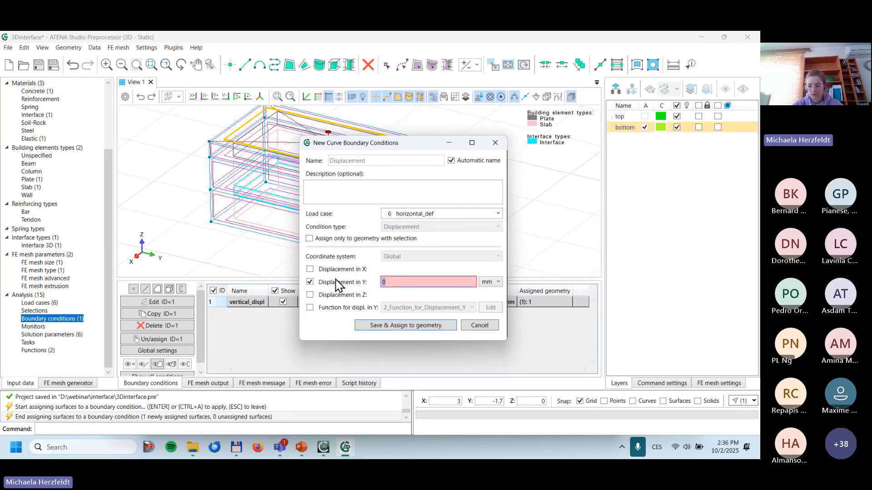
{"action": "type", "text": ".01"}
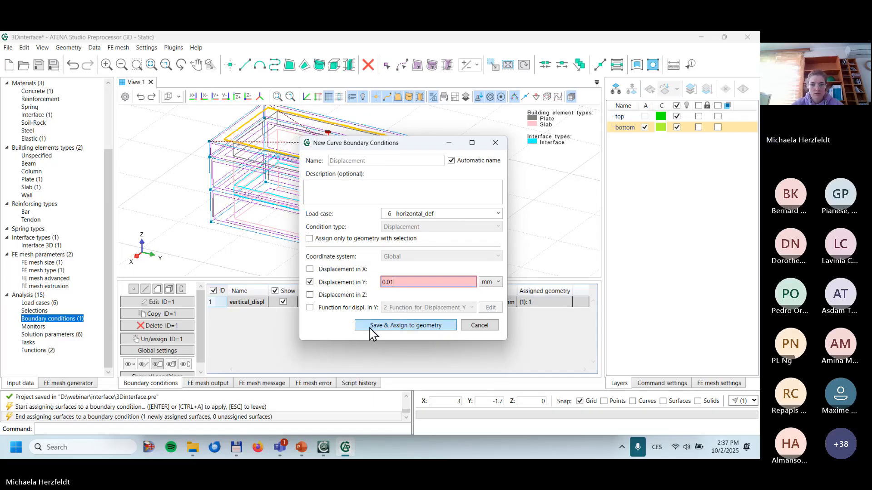
Step: Save the horizontal displacement condition and assign it to the uppermost solid's short top edge at its low-Y end
{"action": "left_click", "coordinate": [386, 329]}
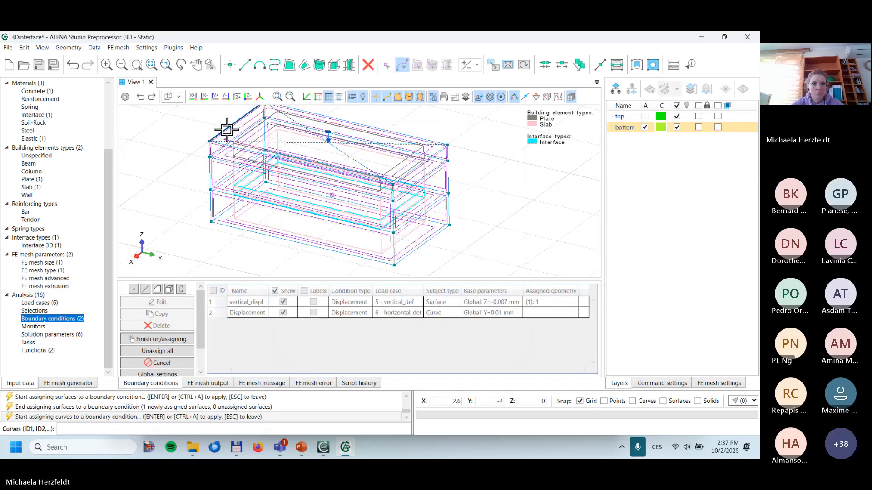
{"action": "left_click", "coordinate": [227, 130]}
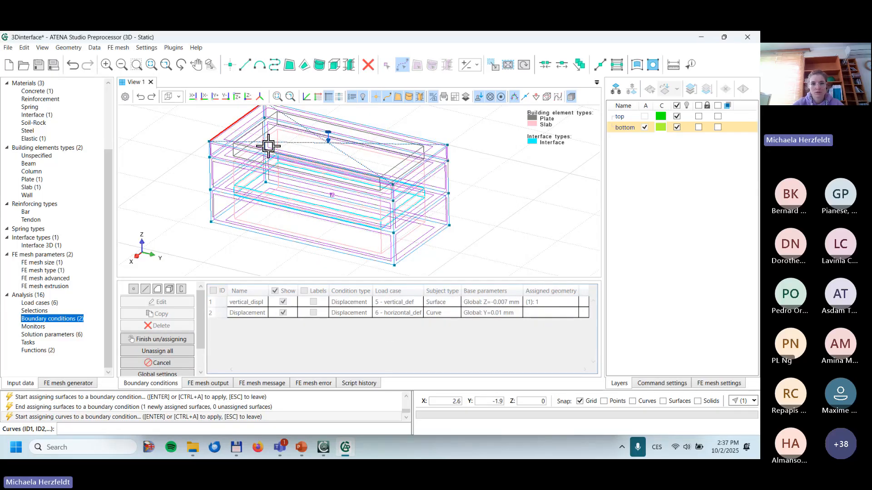
{"action": "key", "text": "Return"}
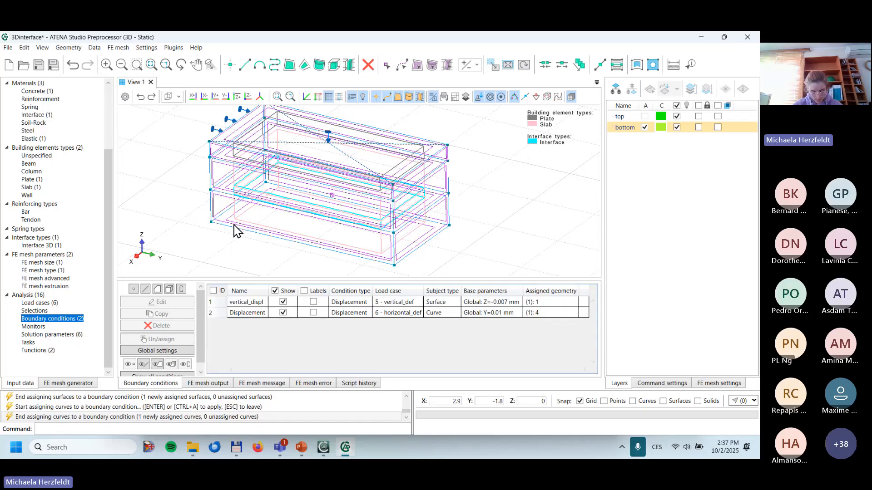
Step: Create a surface support in load case Supports constrained in Y and Z, and assign it to the lowest solid's bottom surface
{"action": "left_click", "coordinate": [156, 289]}
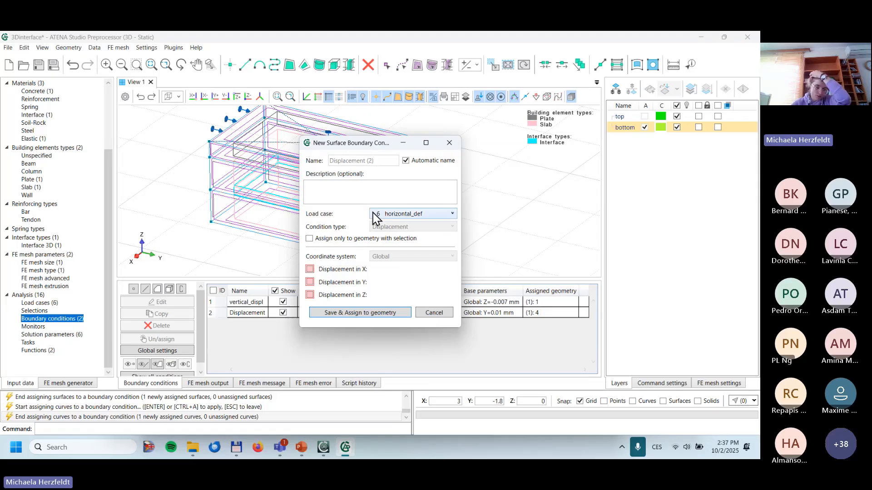
{"action": "left_click", "coordinate": [397, 215]}
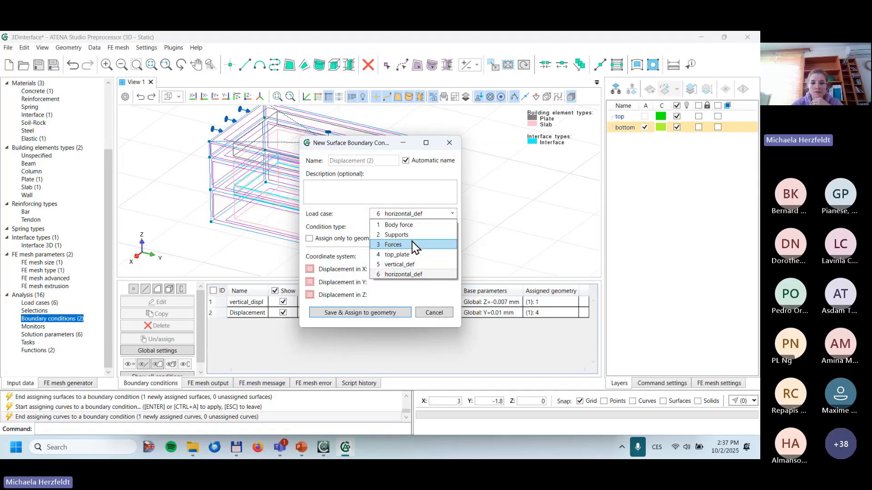
{"action": "left_click", "coordinate": [412, 236]}
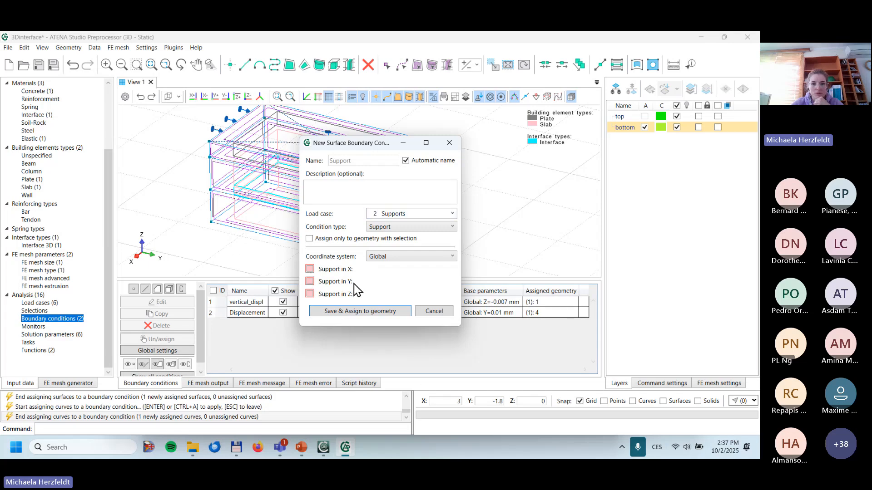
{"action": "left_click", "coordinate": [310, 294]}
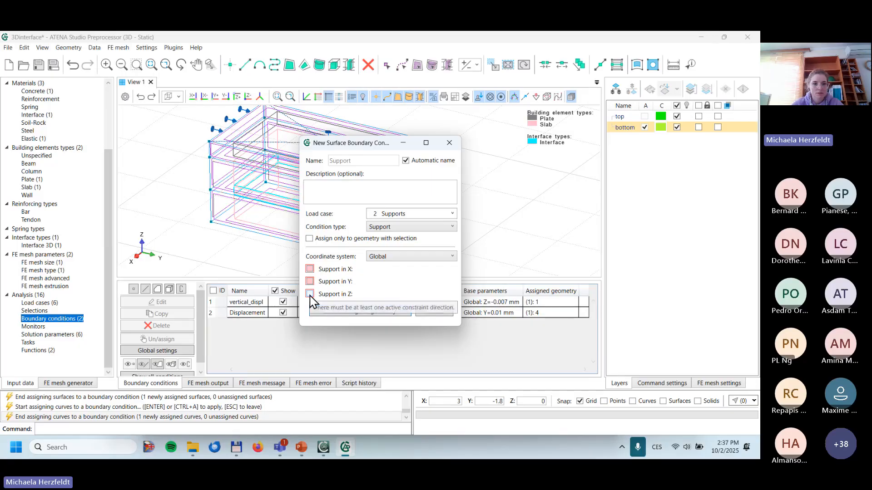
{"action": "left_click", "coordinate": [310, 269]}
{"action": "left_click", "coordinate": [310, 294]}
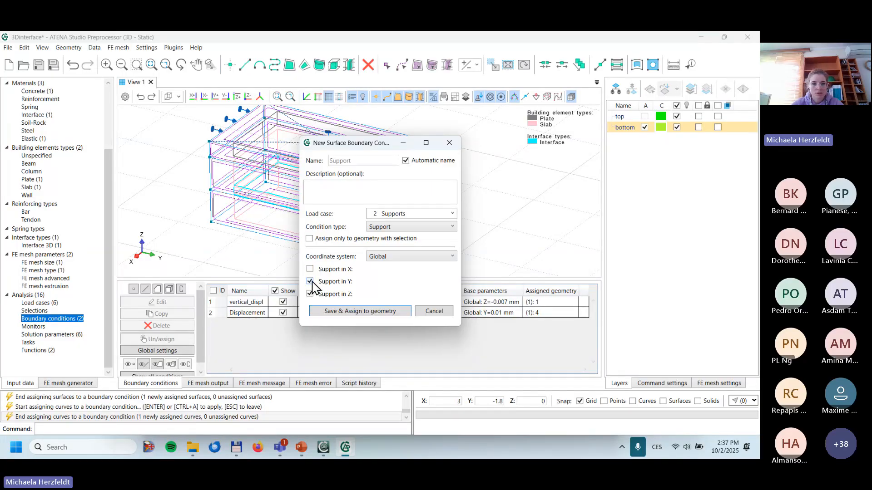
{"action": "left_click", "coordinate": [336, 317]}
{"action": "left_click", "coordinate": [240, 216]}
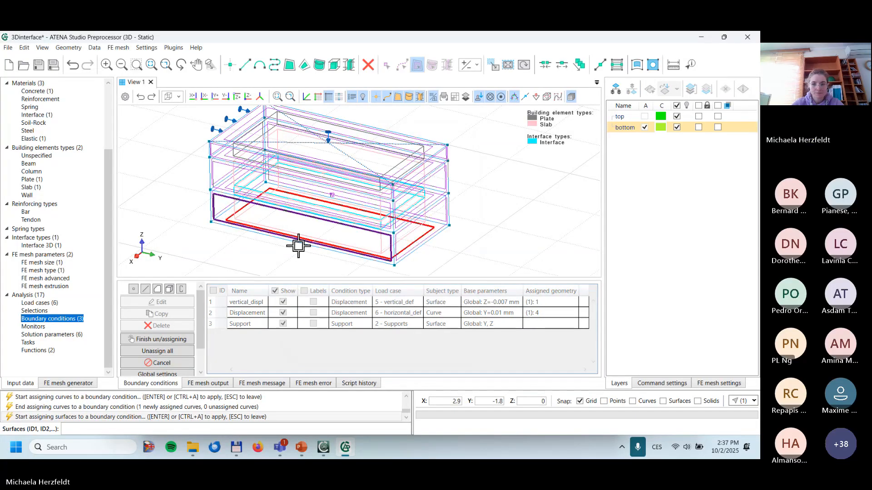
{"action": "key", "text": "Return"}
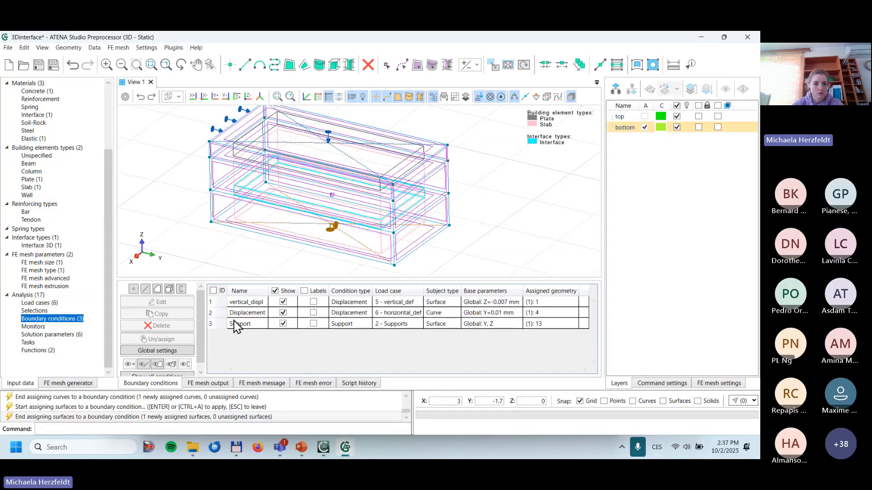
Step: Create a surface support in load case Supports constrained in X, and assign it to the long front side surfaces of all three solids
{"action": "left_click", "coordinate": [158, 290]}
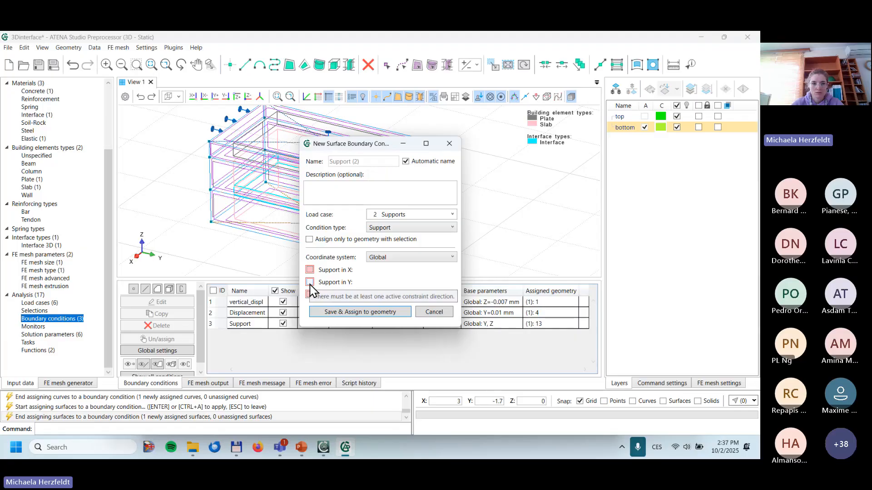
{"action": "left_click", "coordinate": [310, 270]}
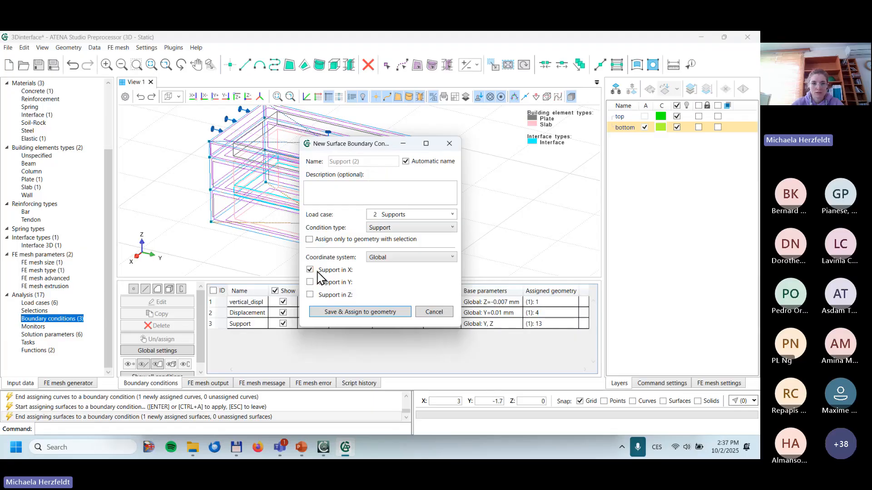
{"action": "left_click", "coordinate": [335, 312]}
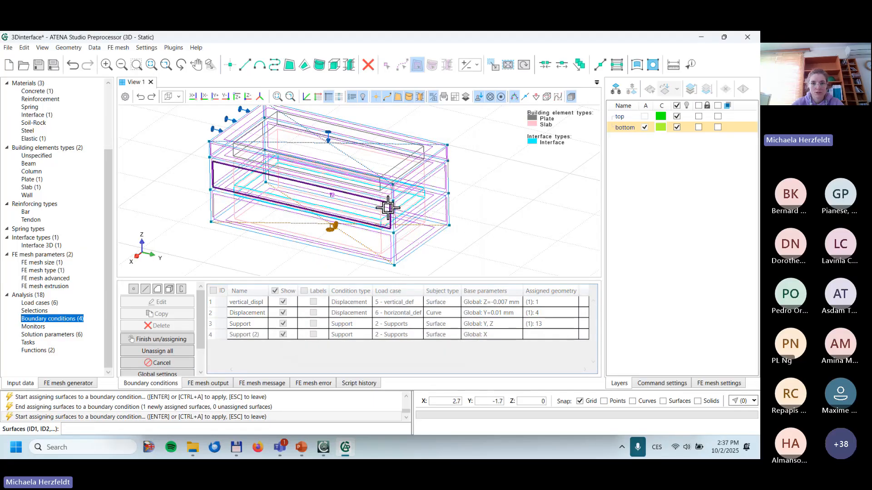
{"action": "left_click", "coordinate": [379, 187]}
{"action": "left_click", "coordinate": [381, 183]}
{"action": "left_click", "coordinate": [387, 259]}
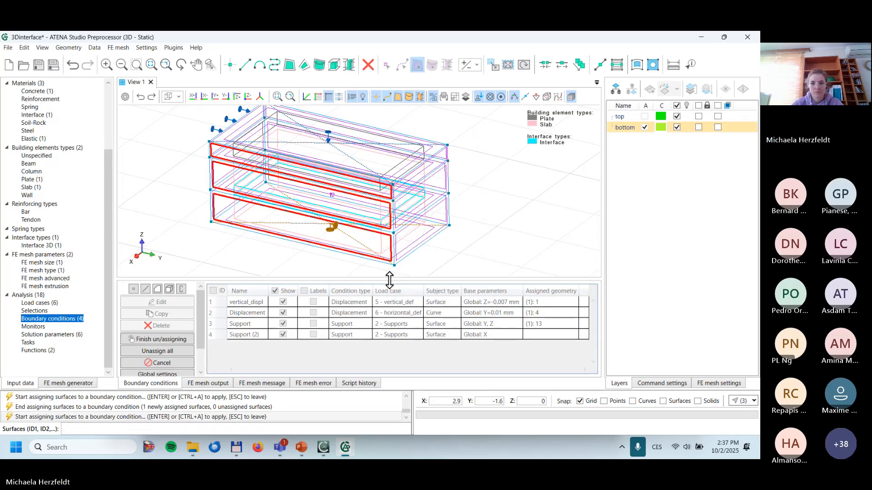
{"action": "key", "text": "Return"}
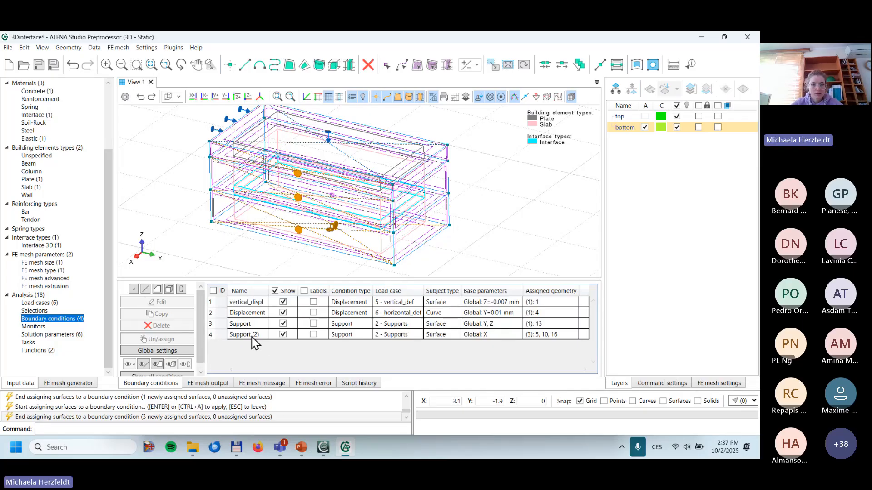
Step: Create a surface support in load case top_plate constrained in Z, and assign it to the uppermost solid's top surface
{"action": "left_click", "coordinate": [157, 290]}
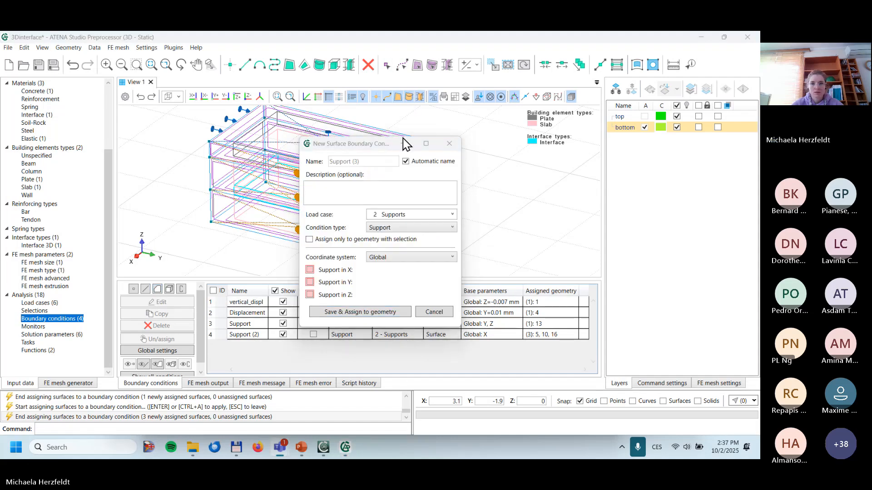
{"action": "left_click", "coordinate": [400, 215]}
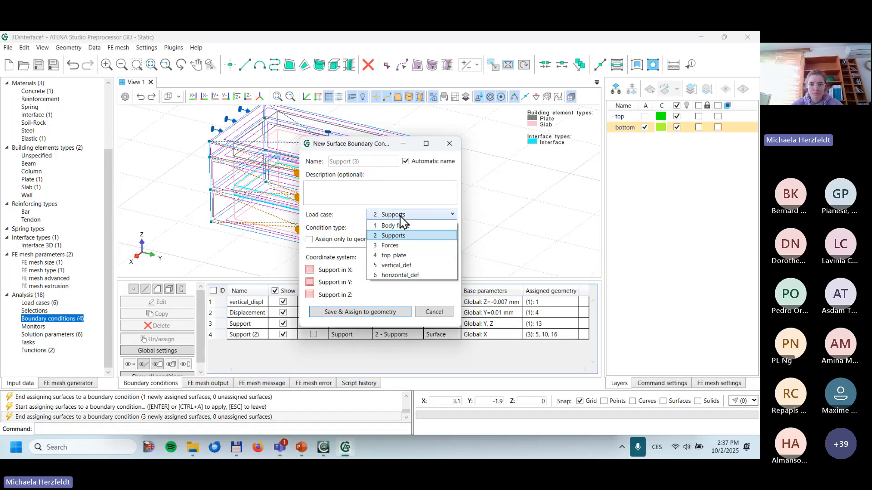
{"action": "left_click", "coordinate": [417, 255]}
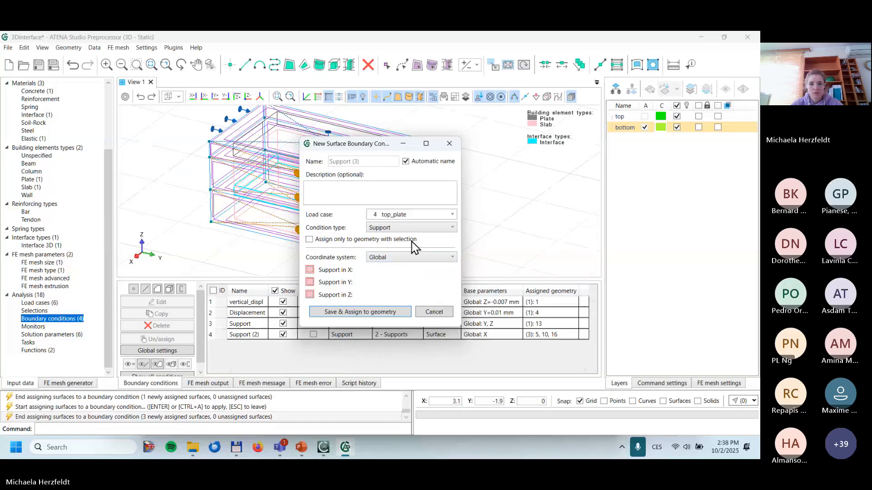
{"action": "left_click", "coordinate": [385, 229]}
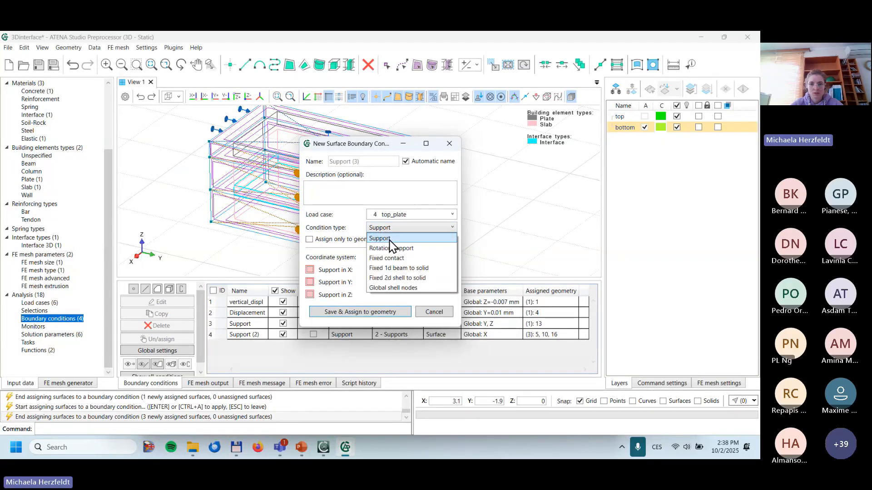
{"action": "left_click", "coordinate": [393, 239]}
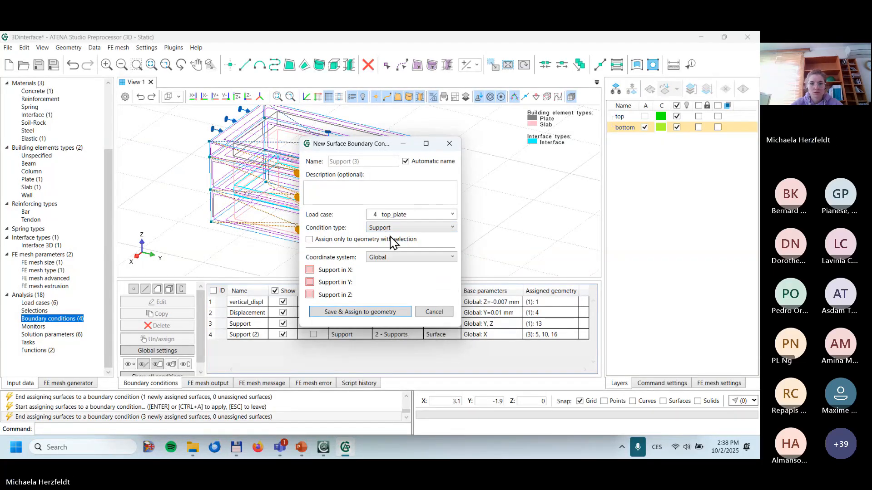
{"action": "left_click", "coordinate": [311, 295]}
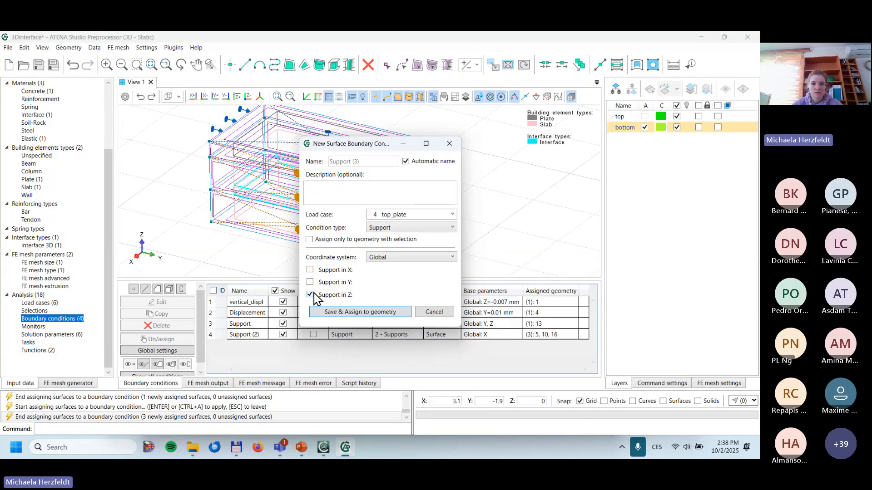
{"action": "left_click", "coordinate": [379, 314]}
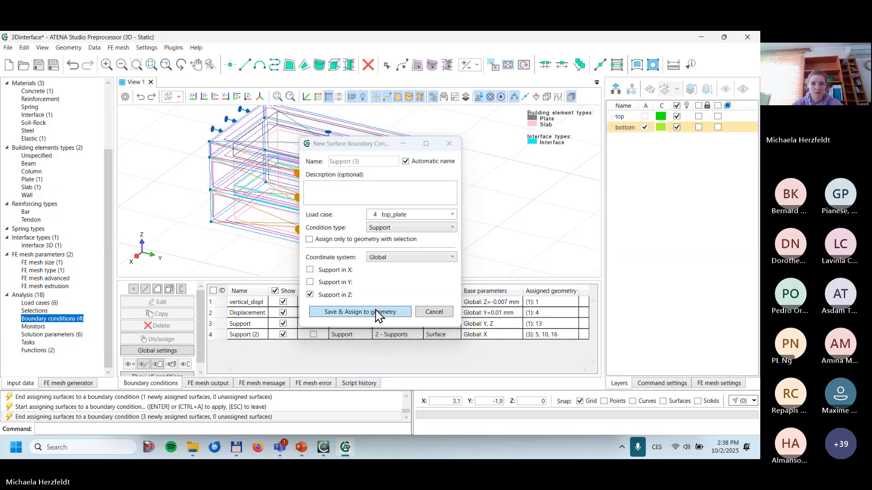
{"action": "left_click", "coordinate": [355, 128]}
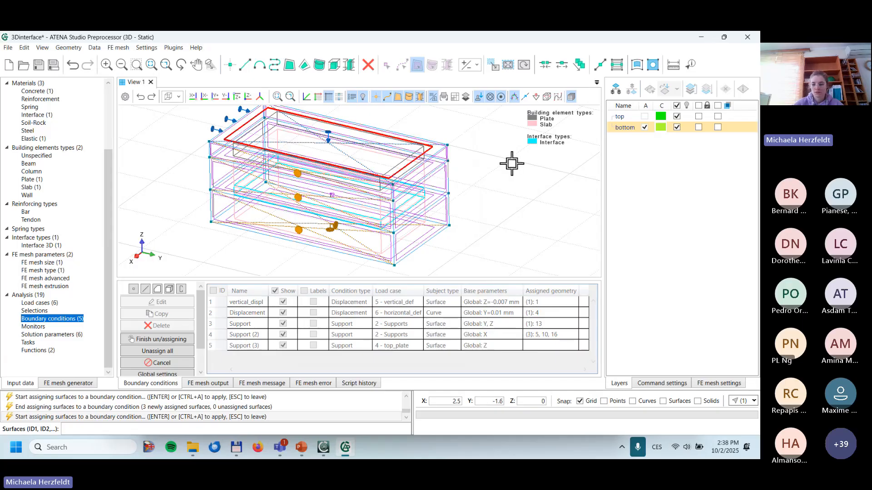
{"action": "key", "text": "Return"}
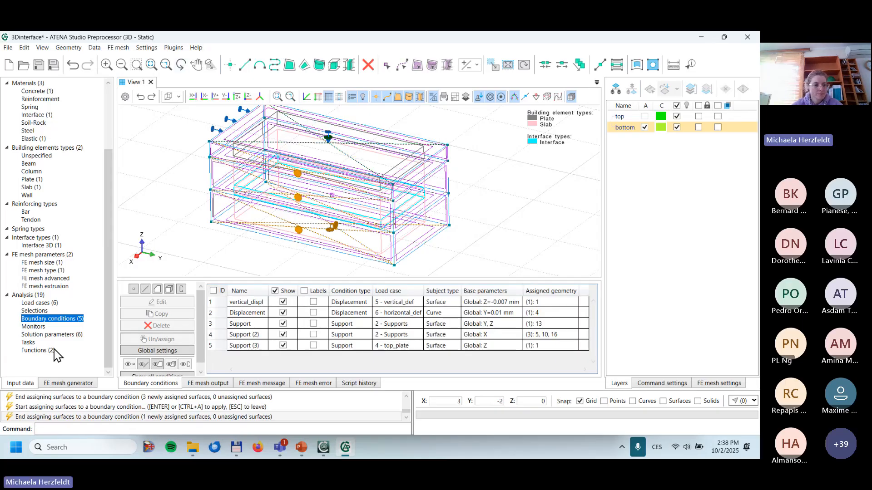
Step: Create a curve monitor named displacement with averaged Direction Y displacements, and assign it to the uppermost solid's short top edge at its low-Y end
{"action": "left_click", "coordinate": [41, 328]}
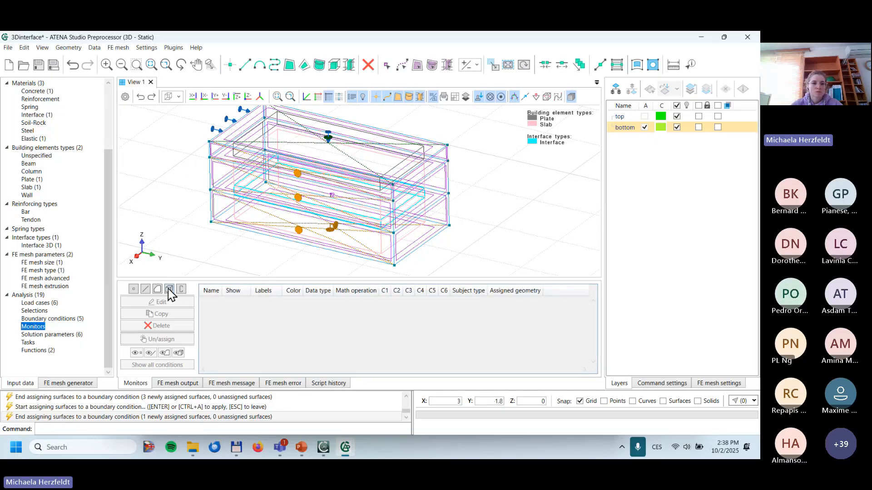
{"action": "left_click", "coordinate": [146, 289]}
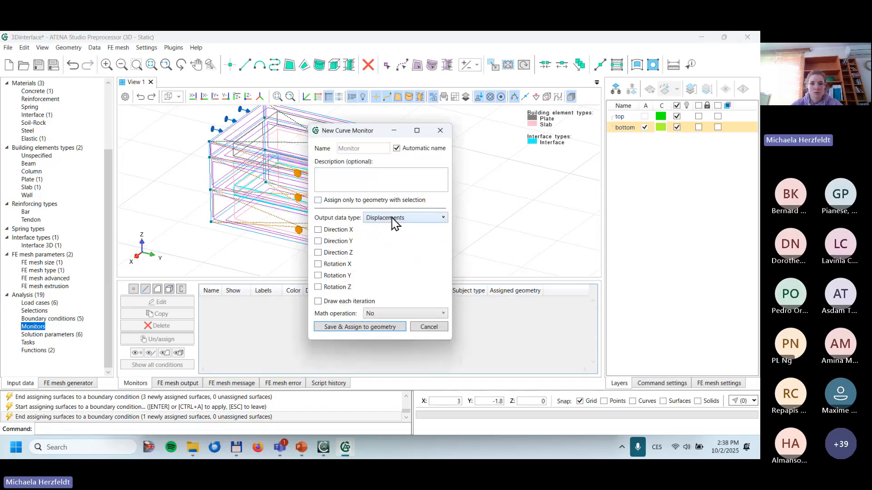
{"action": "left_click", "coordinate": [396, 149]}
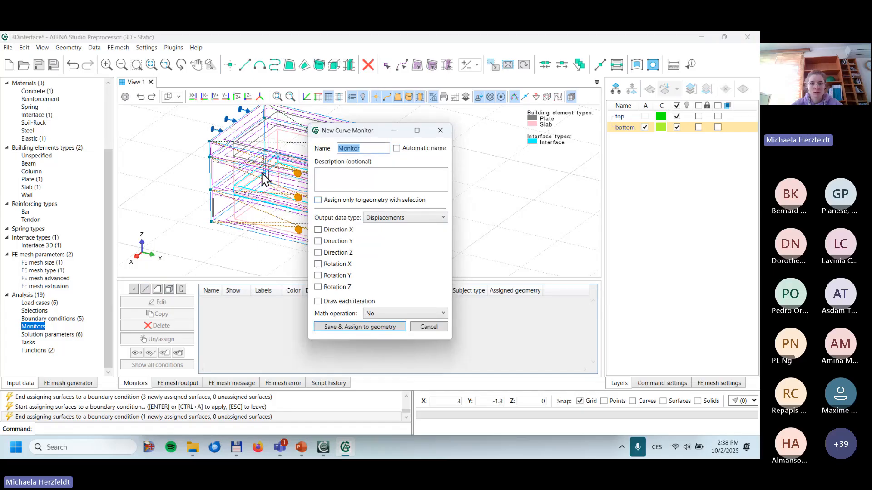
{"action": "type", "text": "displ"}
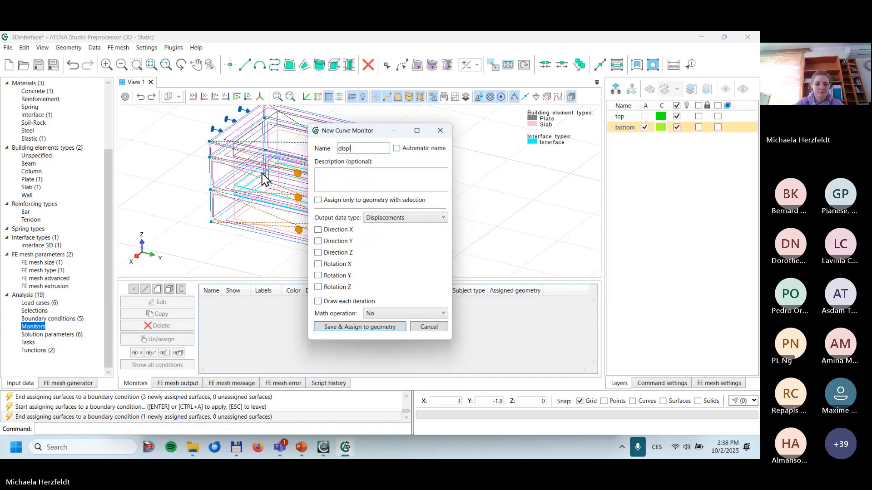
{"action": "type", "text": "acement"}
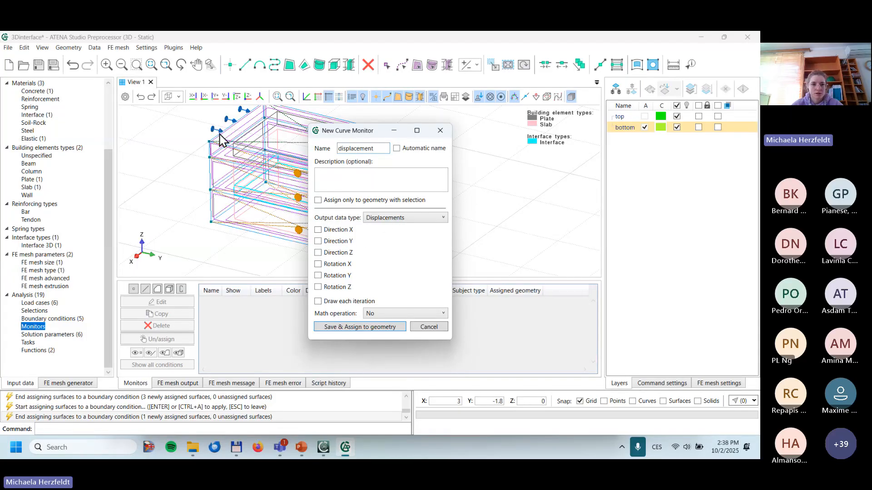
{"action": "left_click", "coordinate": [318, 242]}
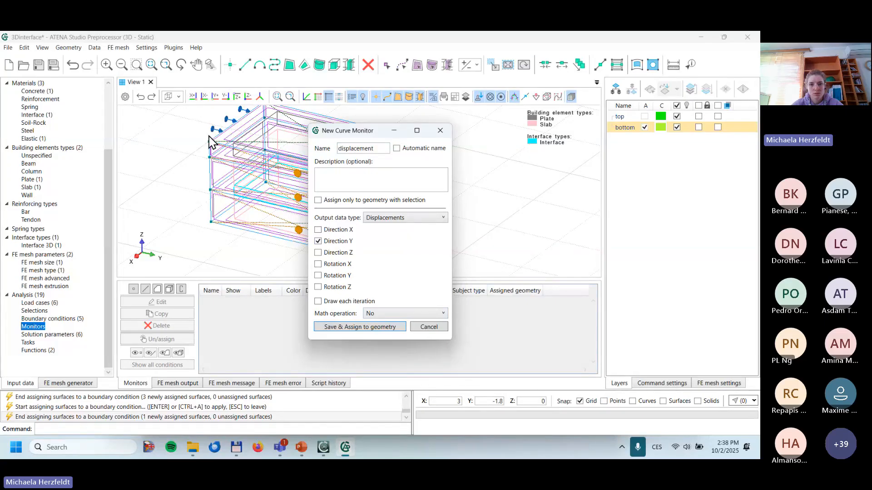
{"action": "left_click", "coordinate": [377, 314]}
{"action": "left_click", "coordinate": [391, 363]}
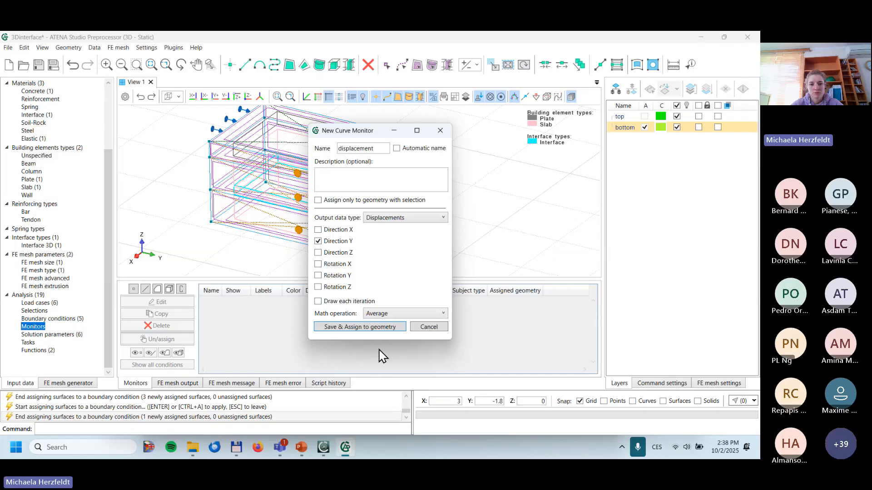
{"action": "left_click", "coordinate": [364, 327]}
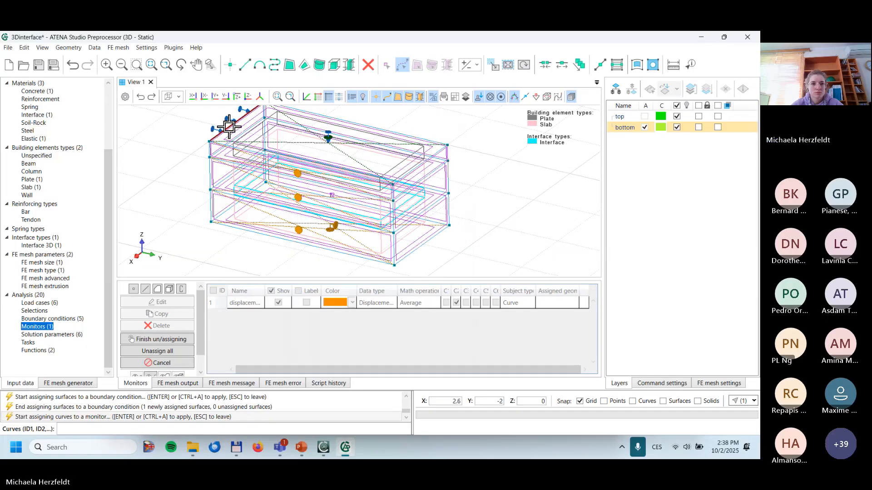
{"action": "key", "text": "Return"}
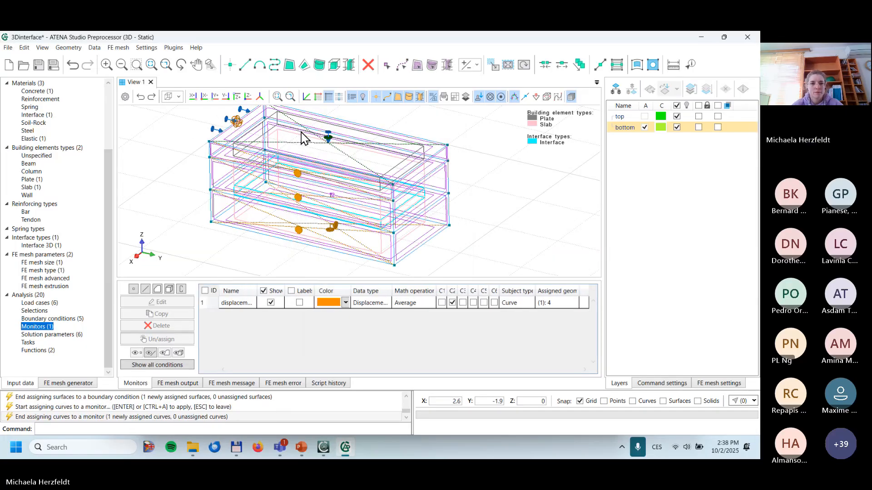
Step: Create a surface monitor named reaction, summing Force in Y reactions on the lowest solid's bottom surface, and save the project
{"action": "left_click", "coordinate": [157, 289]}
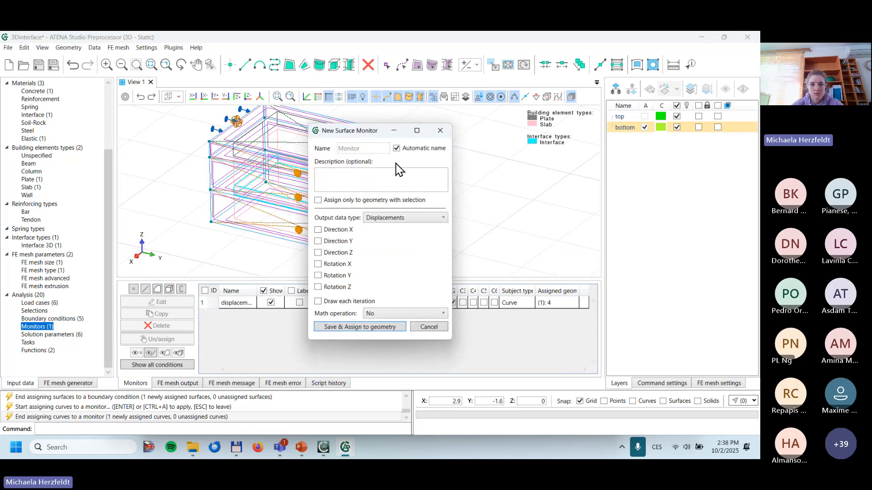
{"action": "left_click", "coordinate": [396, 148]}
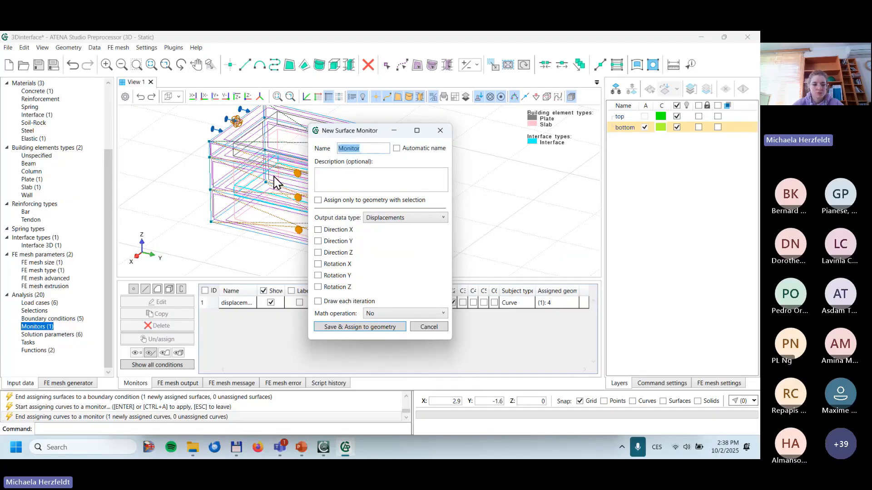
{"action": "type", "text": "reaction"}
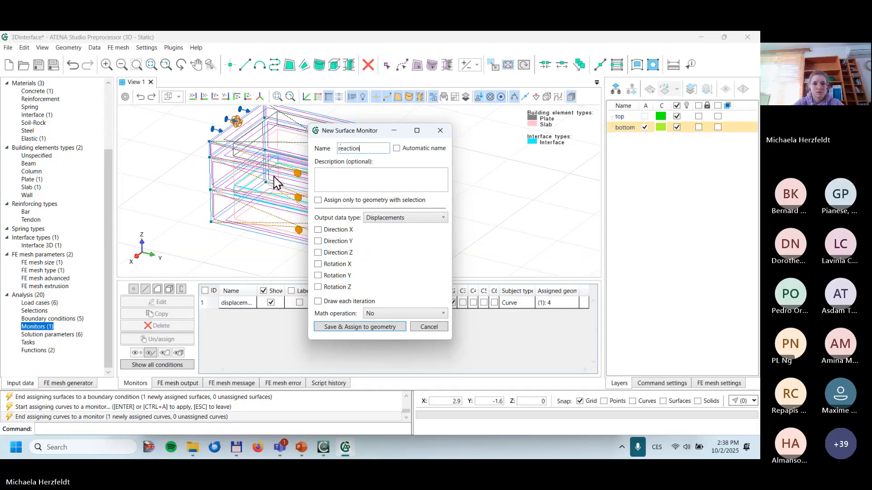
{"action": "left_click", "coordinate": [391, 219]}
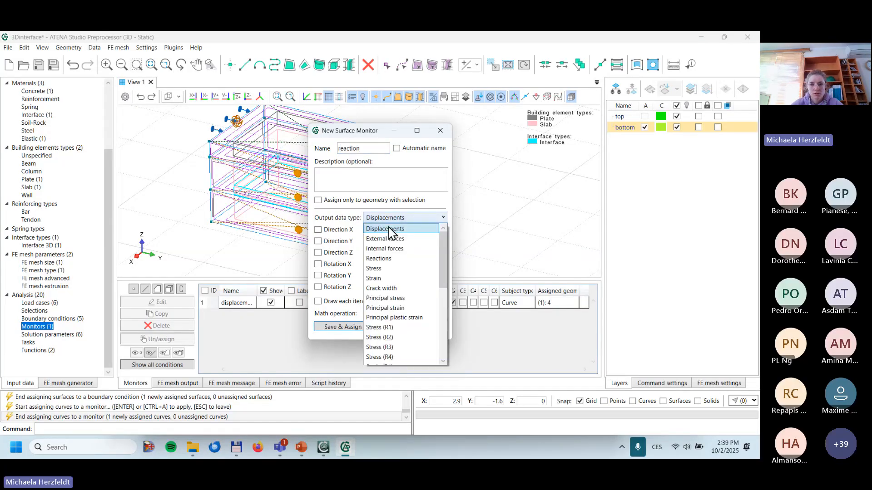
{"action": "left_click", "coordinate": [385, 258]}
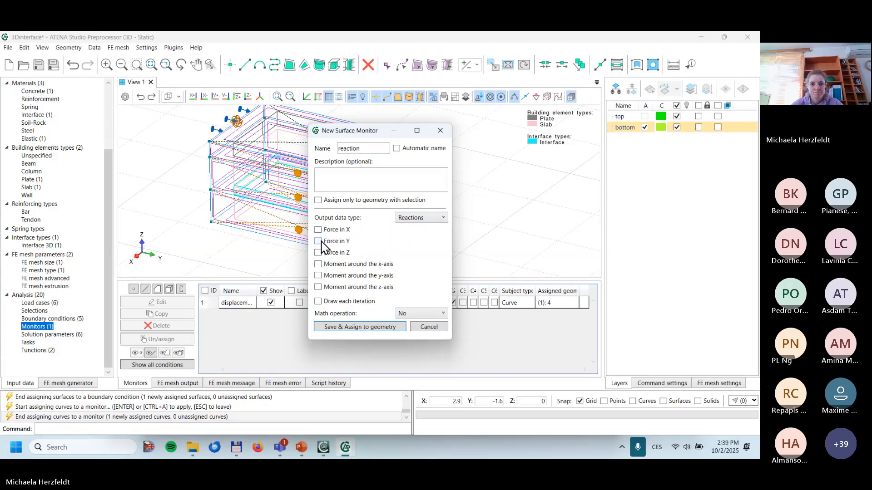
{"action": "left_click", "coordinate": [422, 314]}
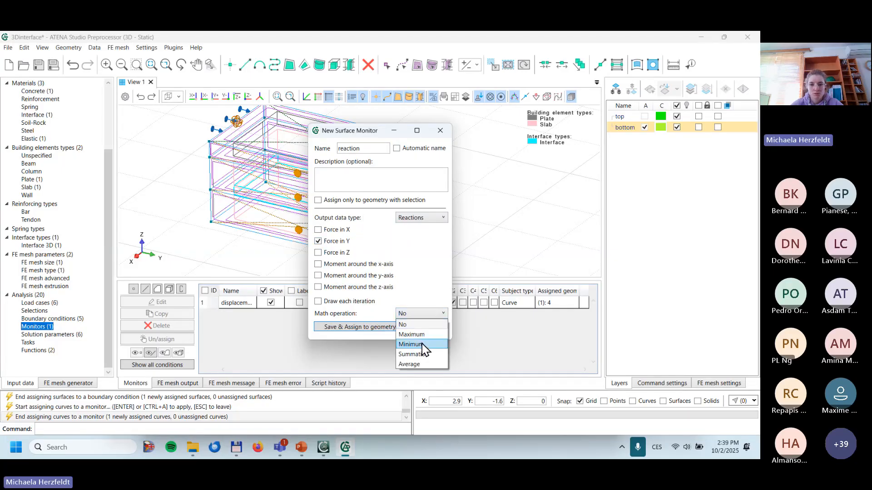
{"action": "left_click", "coordinate": [424, 356]}
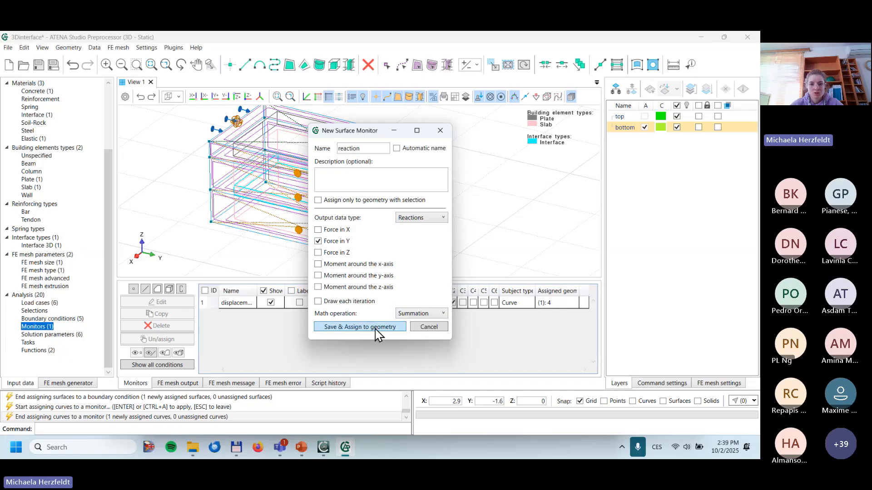
{"action": "left_click", "coordinate": [349, 327]}
{"action": "left_click", "coordinate": [408, 243]}
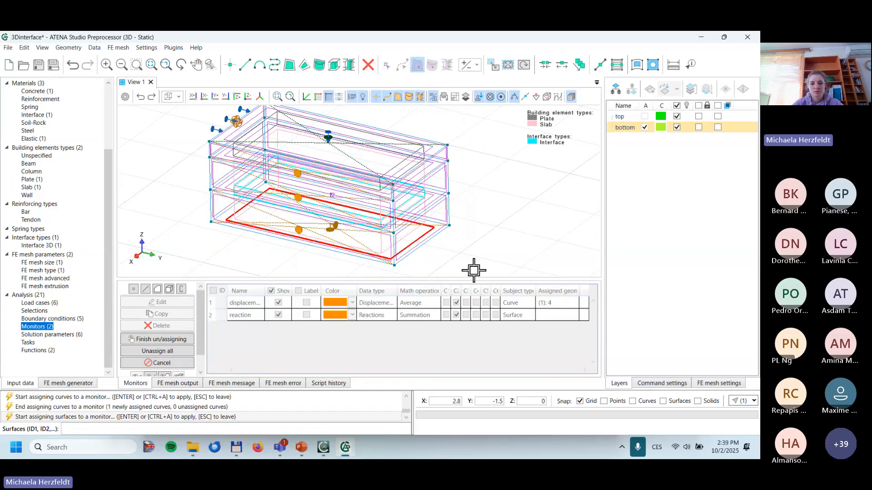
{"action": "key", "text": "Return"}
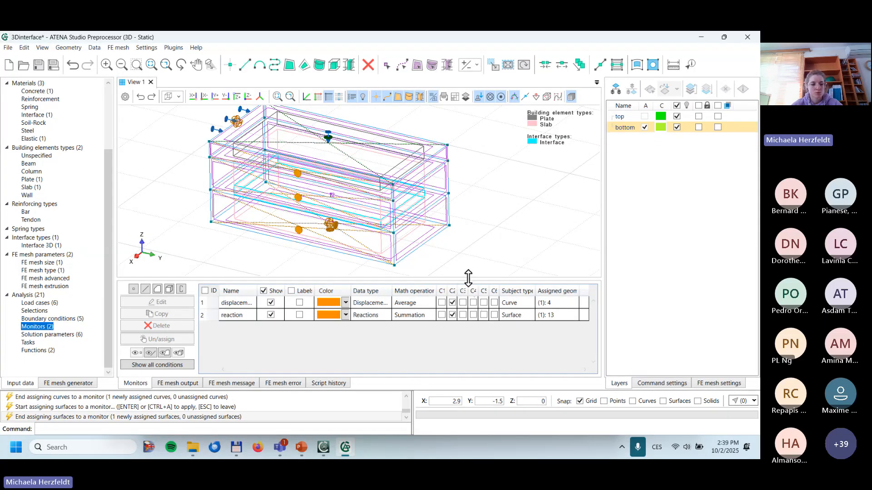
{"action": "key", "text": "ctrl+s"}
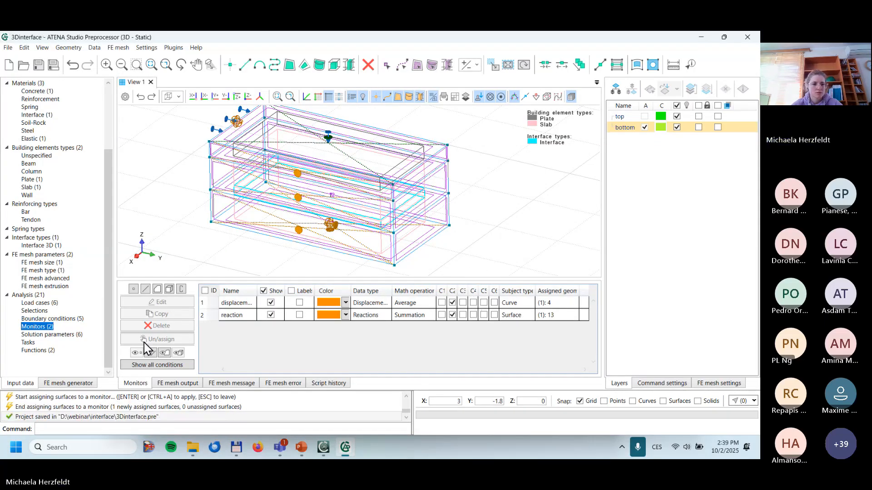
Step: Start a new analysis task and add the load cases Supports and vertical_def to Interval 1
{"action": "left_click", "coordinate": [28, 343]}
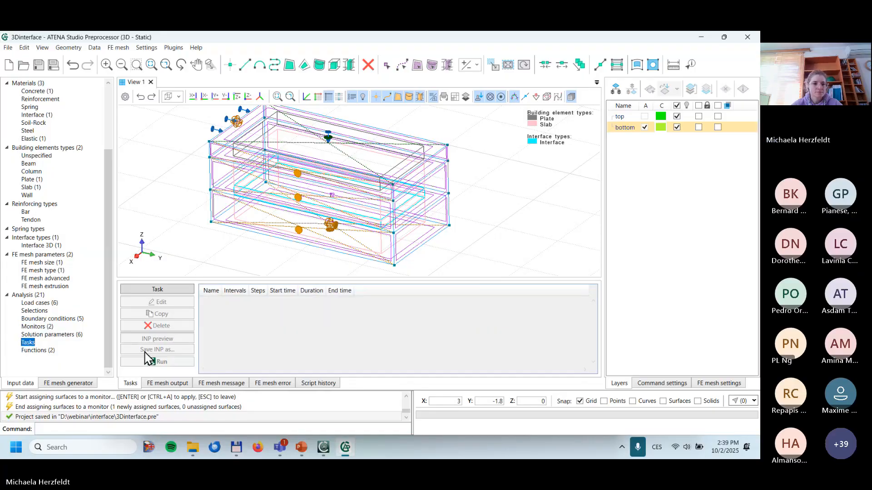
{"action": "left_click", "coordinate": [169, 293]}
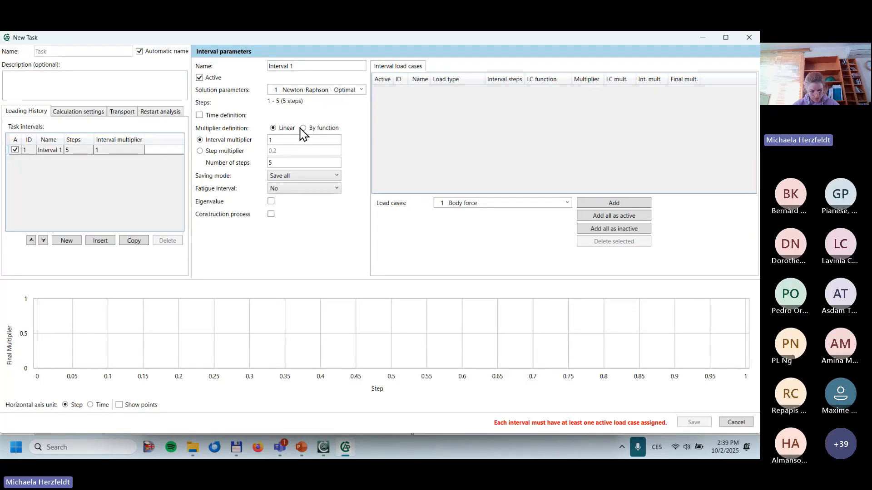
{"action": "left_click", "coordinate": [496, 204]}
{"action": "left_click", "coordinate": [497, 227]}
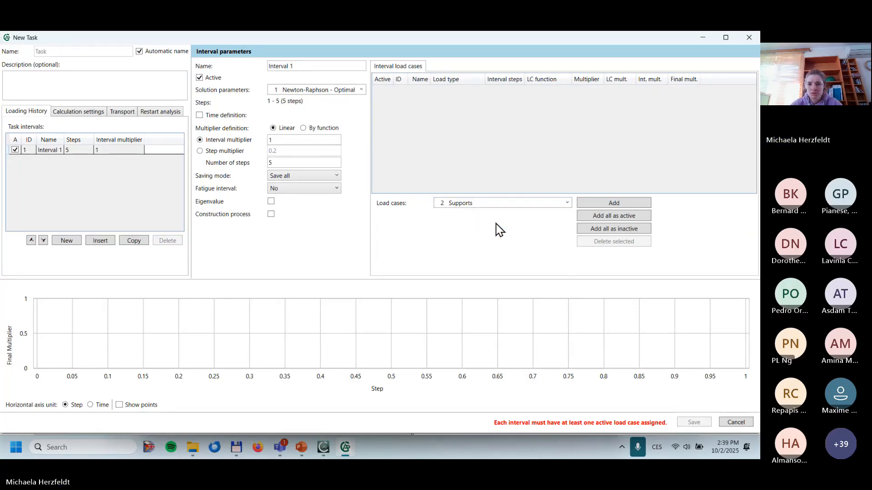
{"action": "left_click", "coordinate": [593, 205]}
{"action": "left_click", "coordinate": [564, 204]}
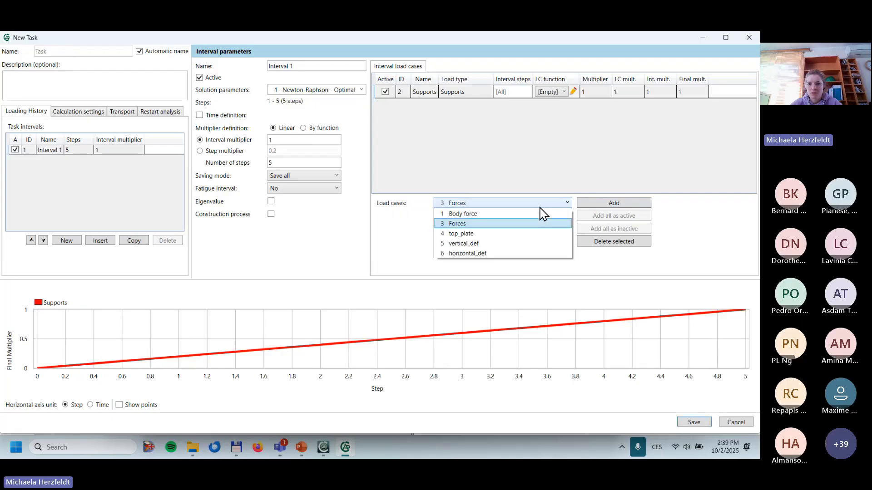
{"action": "left_click", "coordinate": [522, 246]}
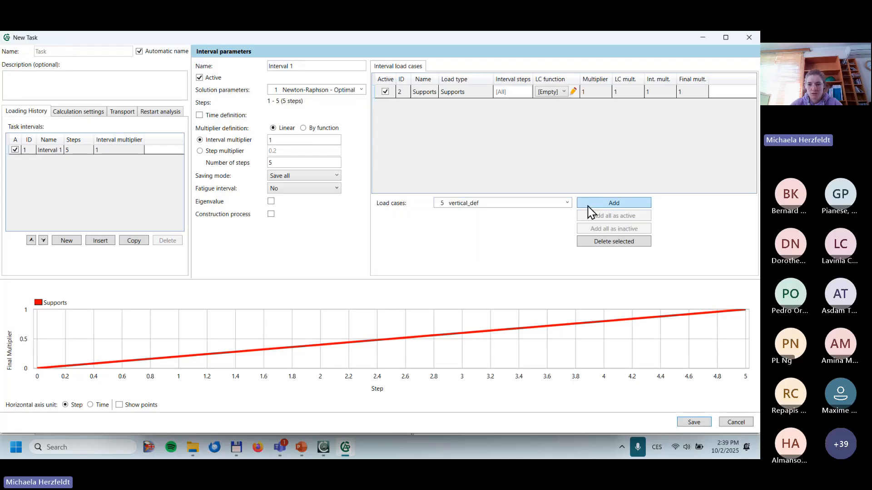
{"action": "left_click", "coordinate": [599, 207]}
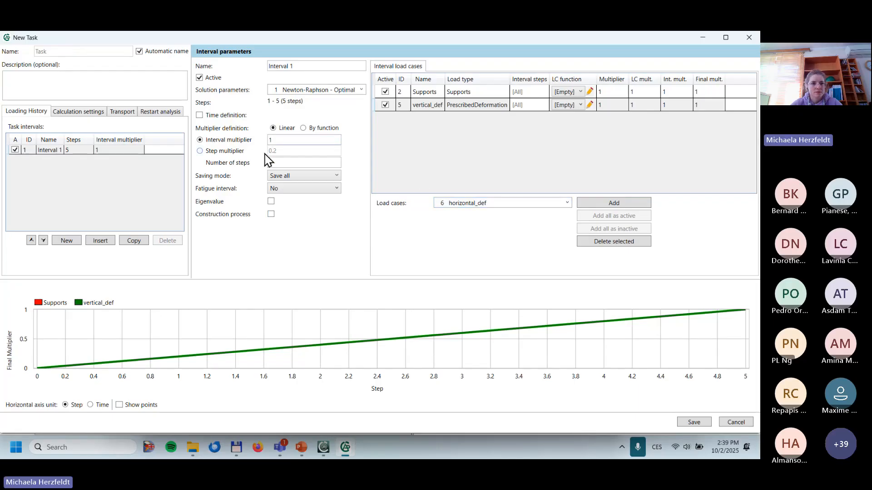
Step: Set the number of steps of the first task interval to 1
{"action": "left_click", "coordinate": [274, 162]}
{"action": "type", "text": "1"}
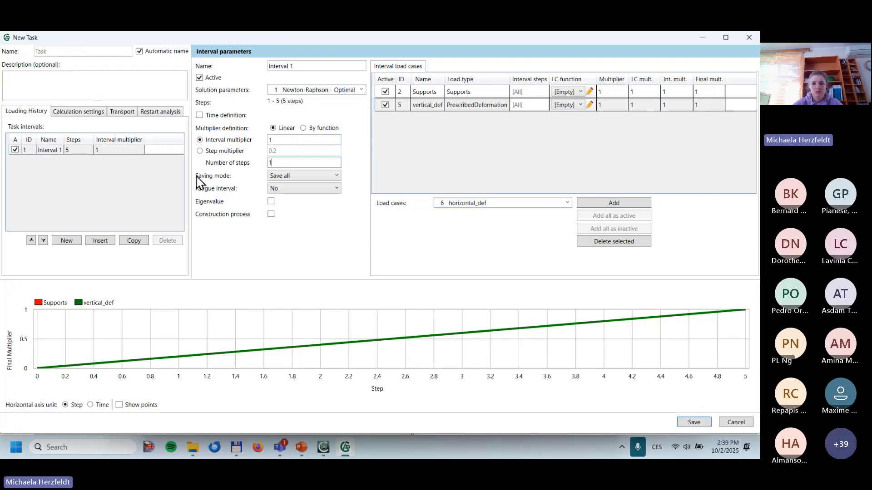
{"action": "left_click", "coordinate": [88, 152]}
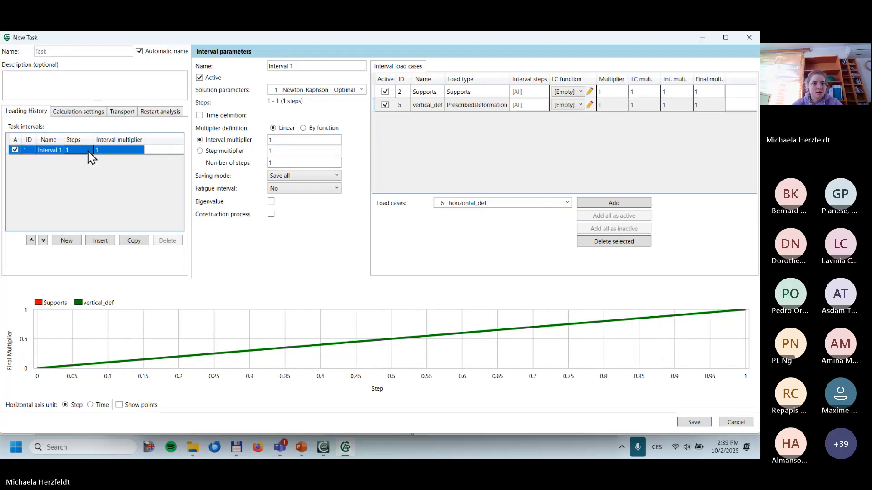
Step: Create a second task interval and add the load cases Supports, top_plate and horizontal_def to it
{"action": "left_click", "coordinate": [75, 243]}
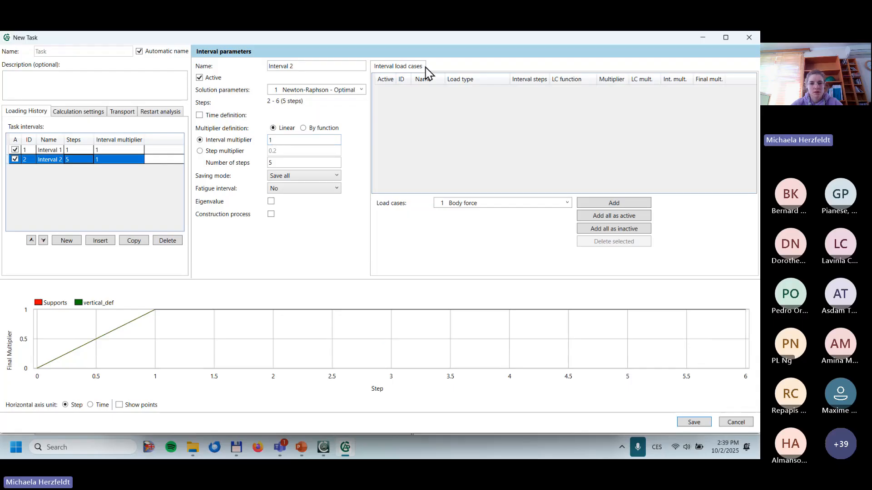
{"action": "left_click", "coordinate": [484, 206]}
{"action": "left_click", "coordinate": [488, 225]}
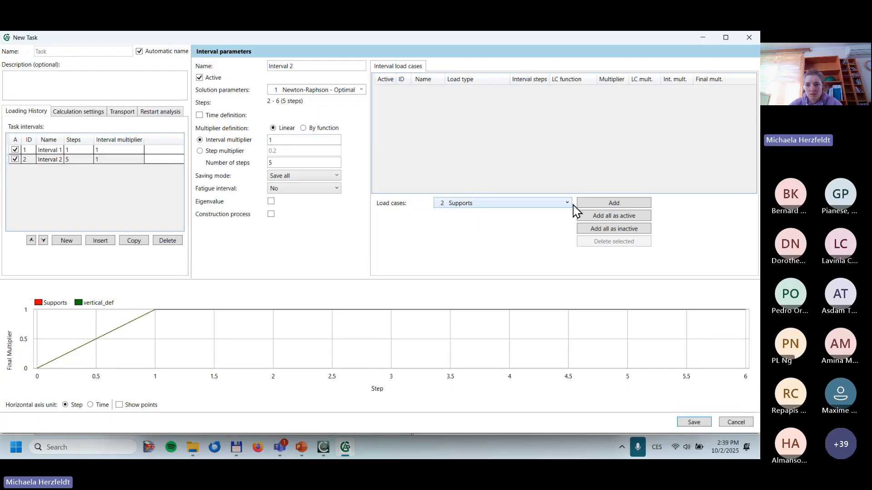
{"action": "left_click", "coordinate": [590, 204]}
{"action": "left_click", "coordinate": [545, 205]}
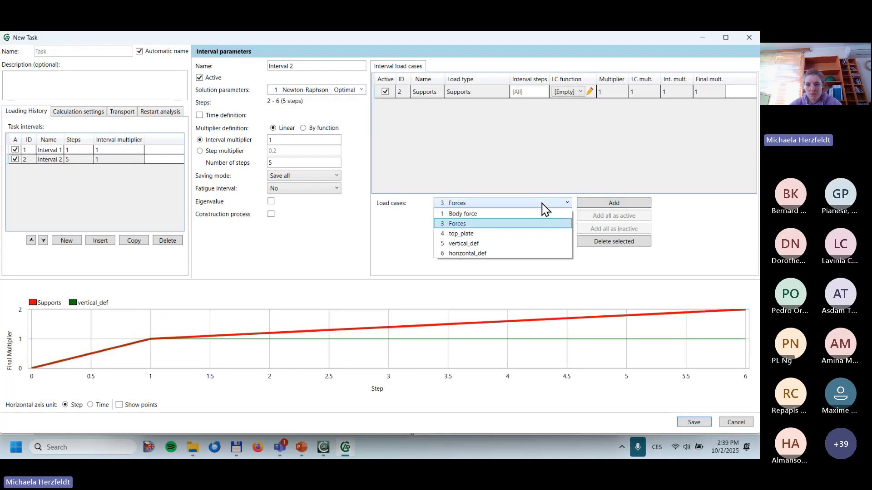
{"action": "left_click", "coordinate": [525, 234]}
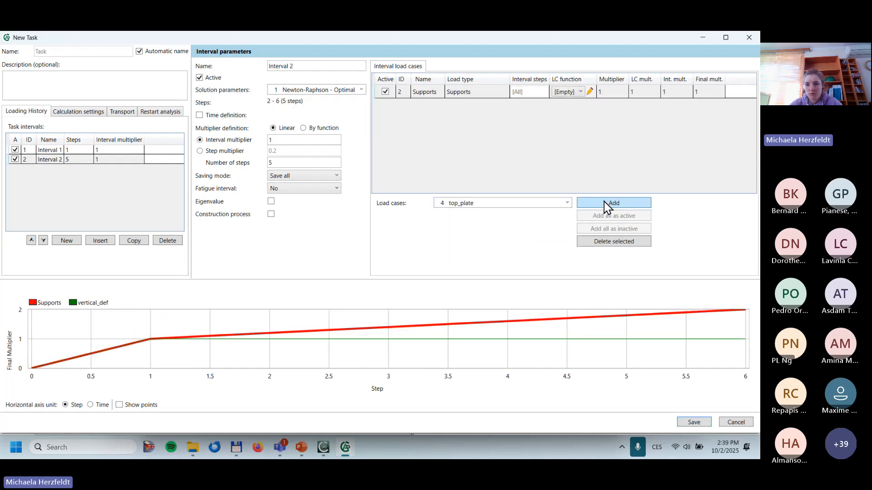
{"action": "left_click", "coordinate": [604, 202]}
{"action": "left_click", "coordinate": [556, 206]}
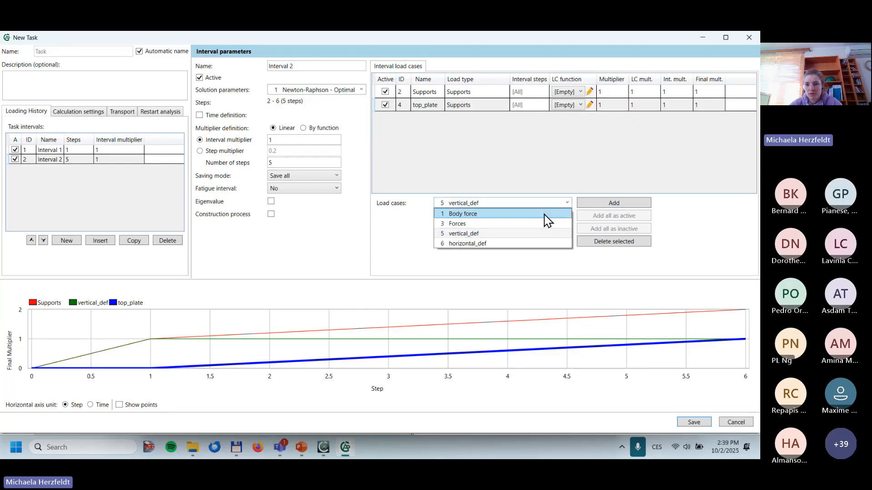
{"action": "left_click", "coordinate": [462, 244]}
{"action": "left_click", "coordinate": [594, 203]}
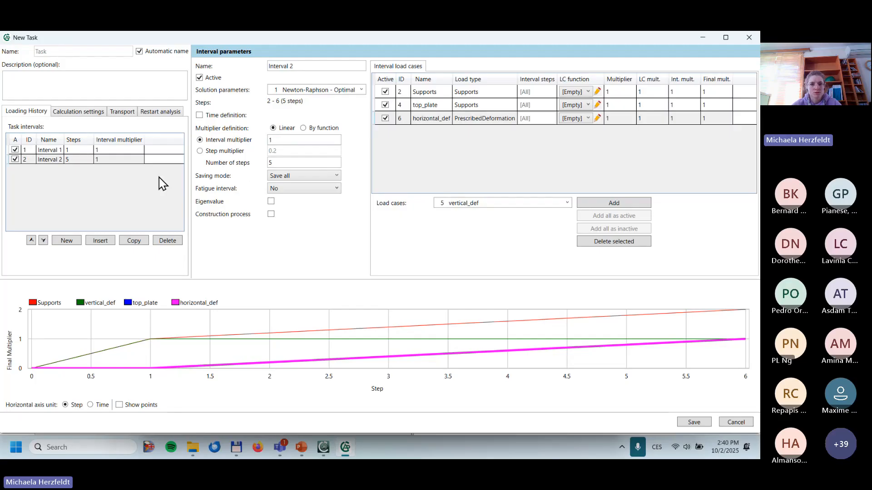
Step: Set the second interval's multiplier to 30 and its number of steps to 50, and save the task
{"action": "double_click", "coordinate": [277, 143]}
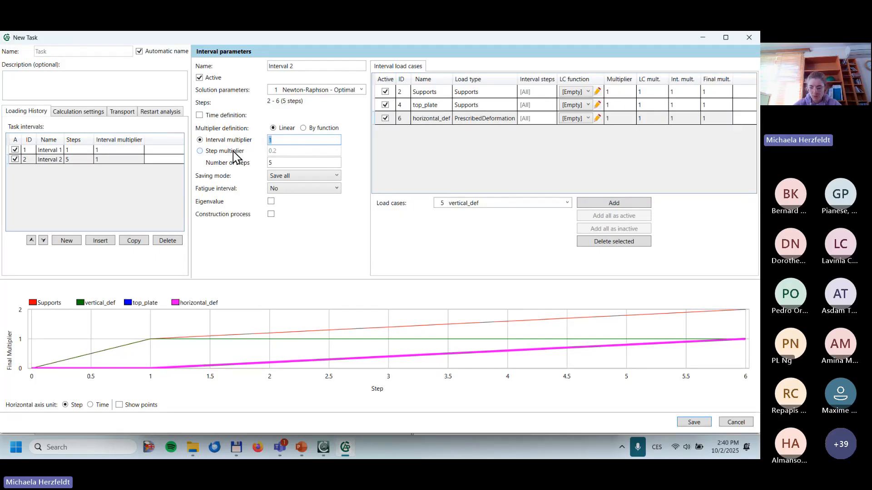
{"action": "type", "text": "30"}
{"action": "key", "text": "Tab"}
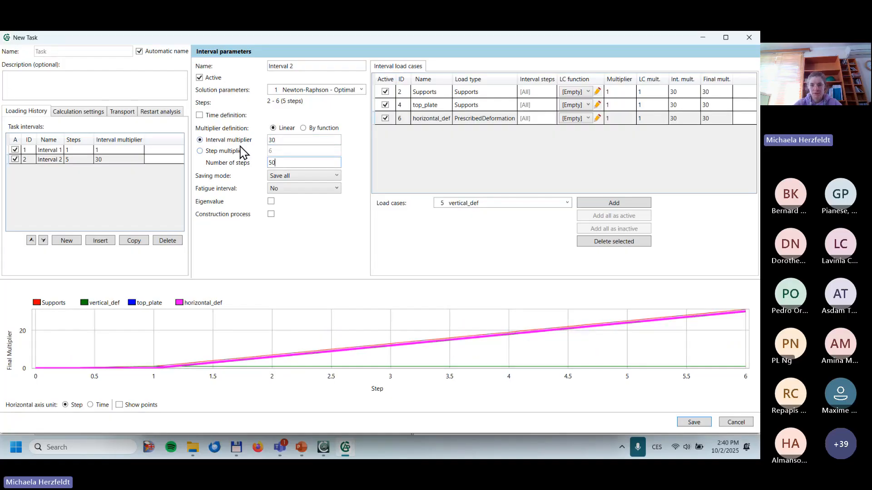
{"action": "left_click", "coordinate": [700, 424]}
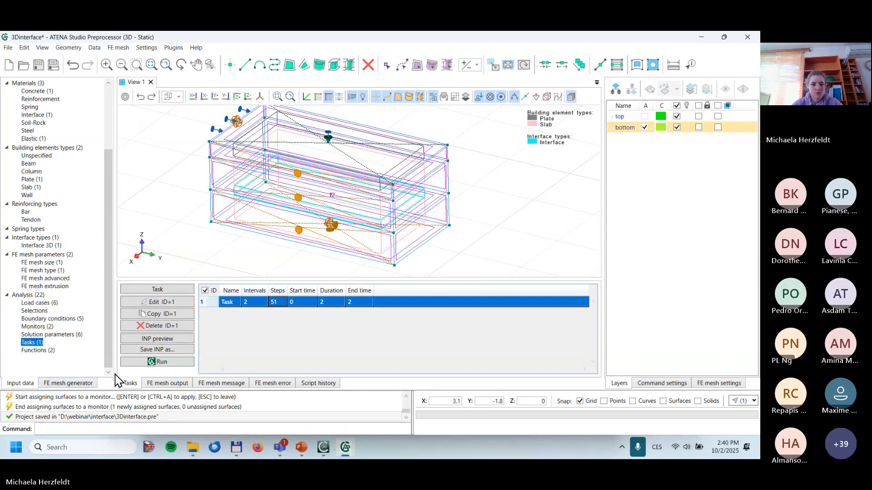
Step: Run the analysis task and show the deformed model from the side in the runtime view
{"action": "left_click", "coordinate": [155, 363]}
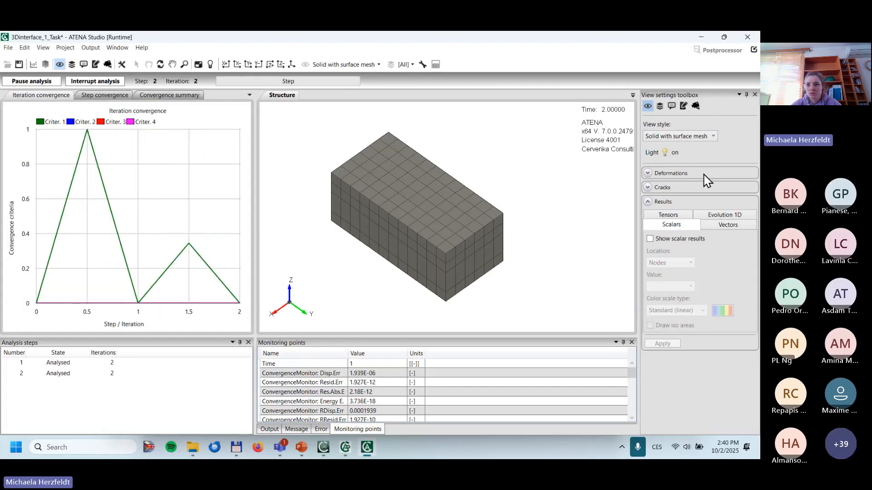
{"action": "left_click", "coordinate": [704, 183]}
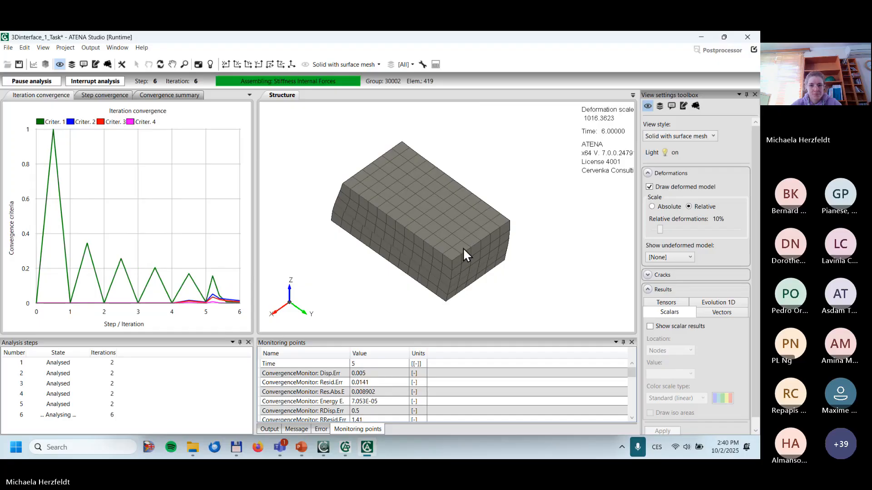
{"action": "middle_click_drag", "start_coordinate": [496, 251], "coordinate": [496, 251]}
{"action": "left_click_drag", "start_coordinate": [496, 250], "coordinate": [544, 191]}
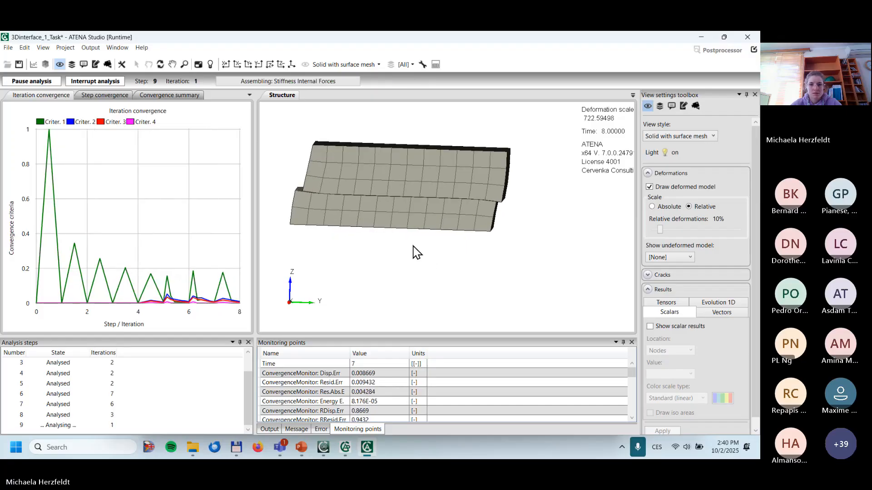
{"action": "middle_click_drag", "start_coordinate": [436, 253], "coordinate": [469, 261]}
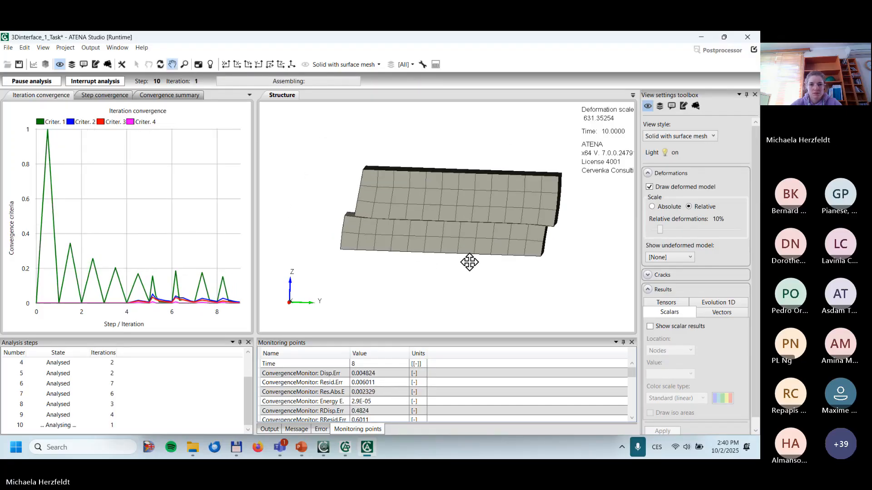
Step: Start a new diagram with the displacement monitor, component X(2), as the horizontal axis value
{"action": "left_click", "coordinate": [74, 181]}
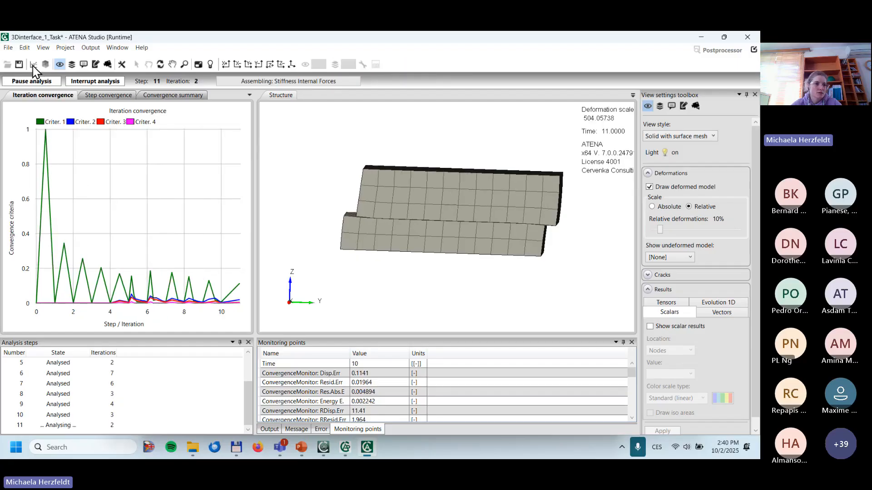
{"action": "left_click", "coordinate": [33, 65]}
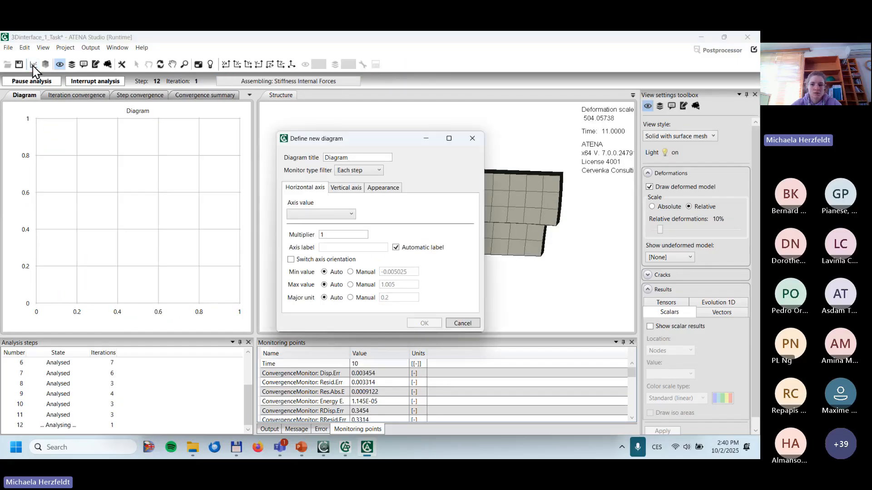
{"action": "left_click", "coordinate": [316, 213]}
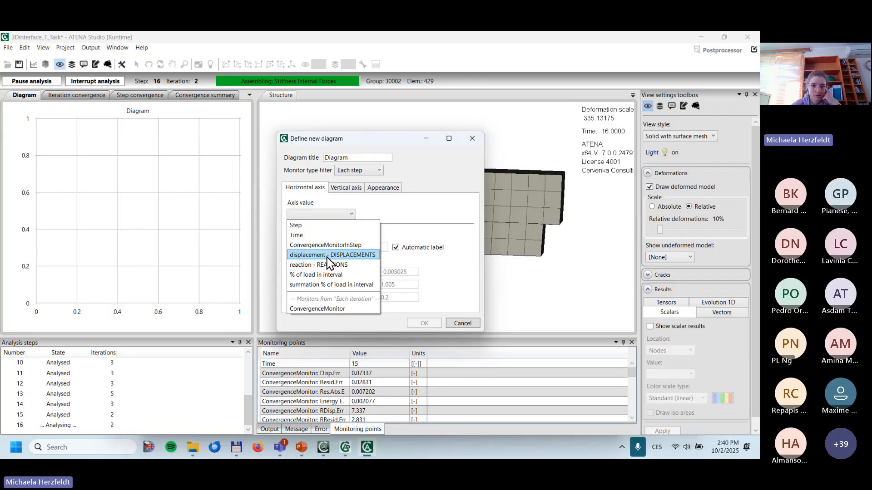
{"action": "left_click", "coordinate": [327, 255]}
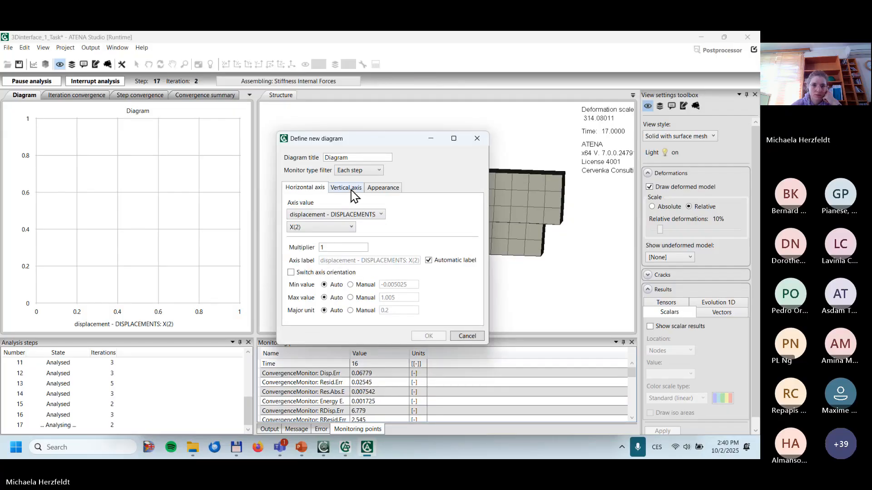
Step: Add the reaction monitor DOF(2) as the diagram's vertical series, switch the vertical axis orientation and confirm the diagram
{"action": "left_click", "coordinate": [351, 190]}
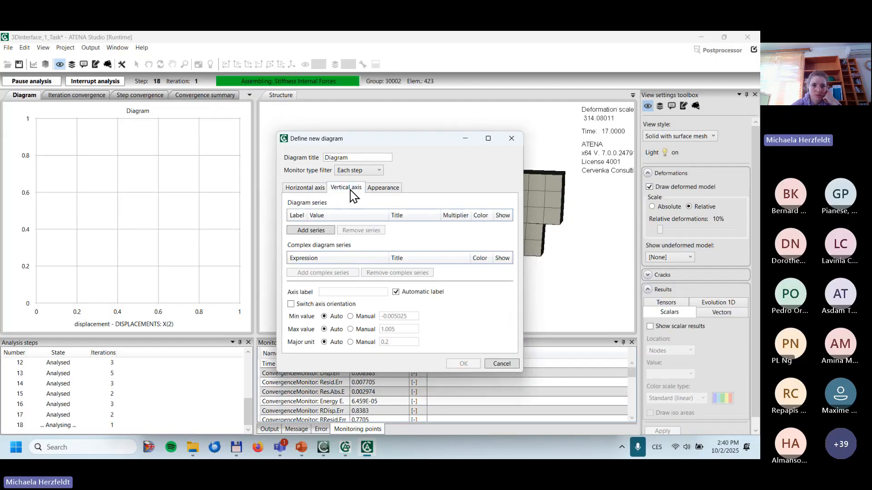
{"action": "left_click", "coordinate": [317, 231]}
{"action": "left_click", "coordinate": [340, 256]}
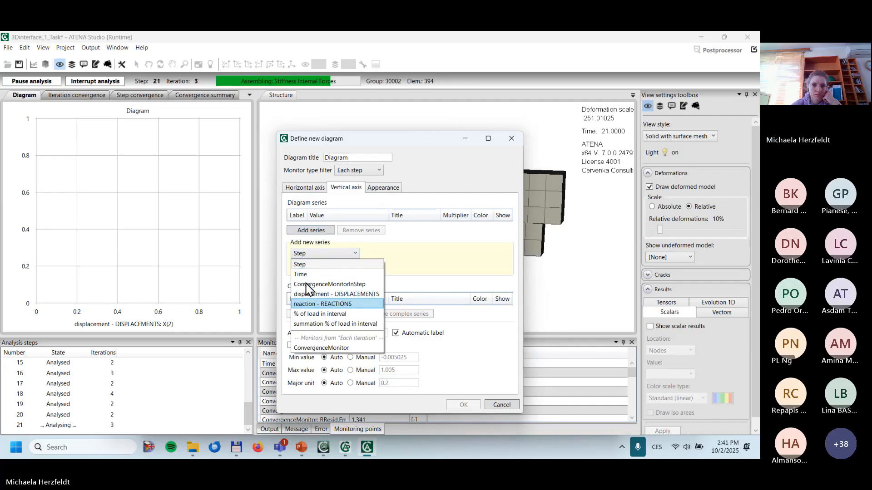
{"action": "left_click", "coordinate": [309, 303]}
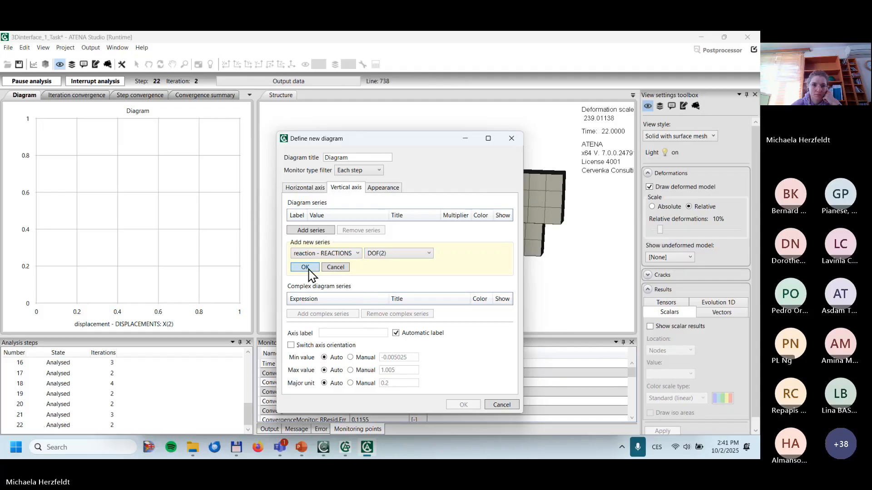
{"action": "left_click", "coordinate": [308, 269]}
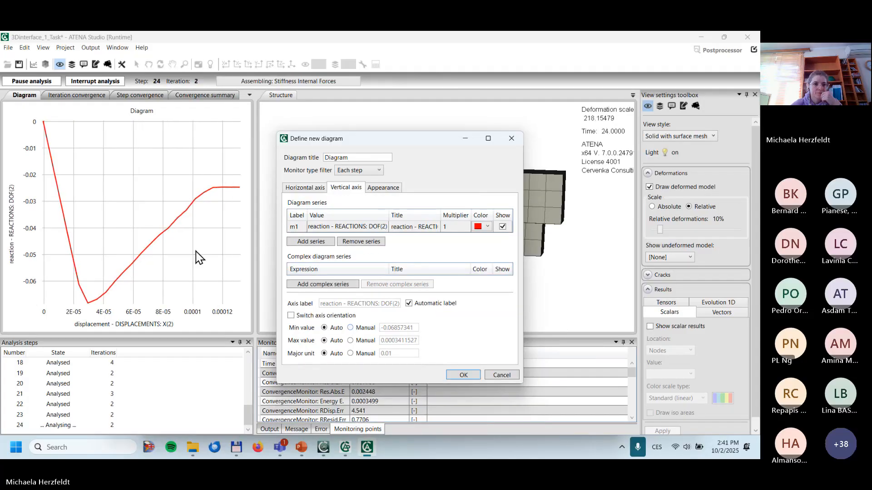
{"action": "left_click", "coordinate": [302, 316]}
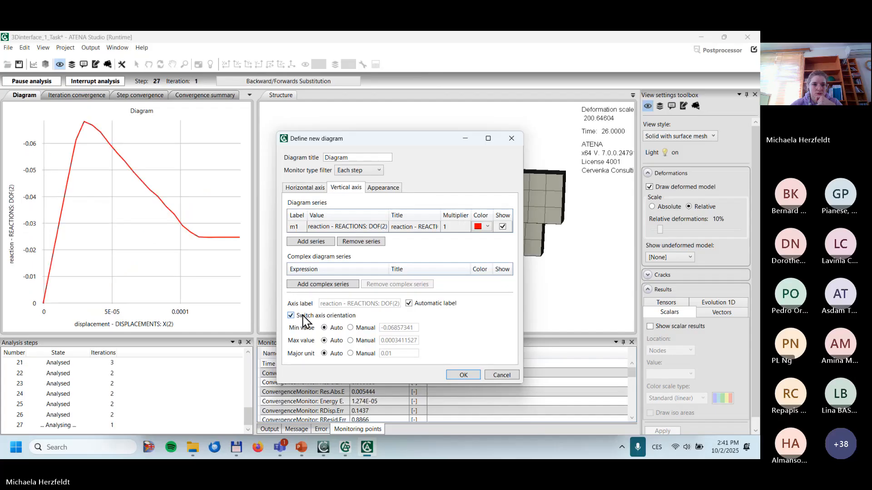
{"action": "left_click", "coordinate": [460, 376]}
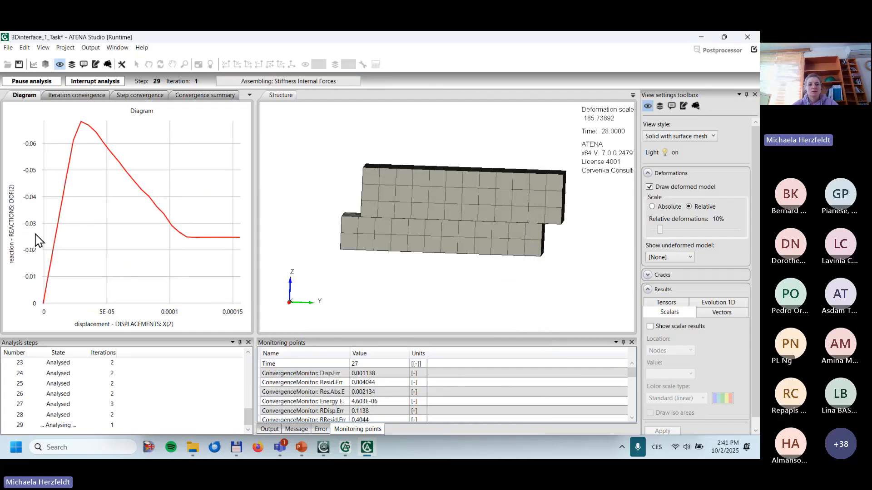
Step: Examine the reaction-displacement curve from its origin through the peak and inspect the sheared blocks in 3D
{"action": "left_click", "coordinate": [44, 303]}
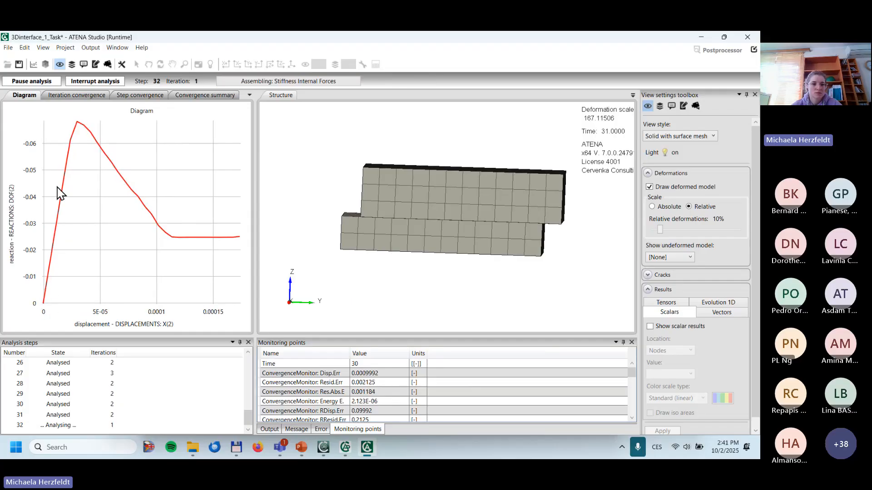
{"action": "left_click", "coordinate": [72, 121]}
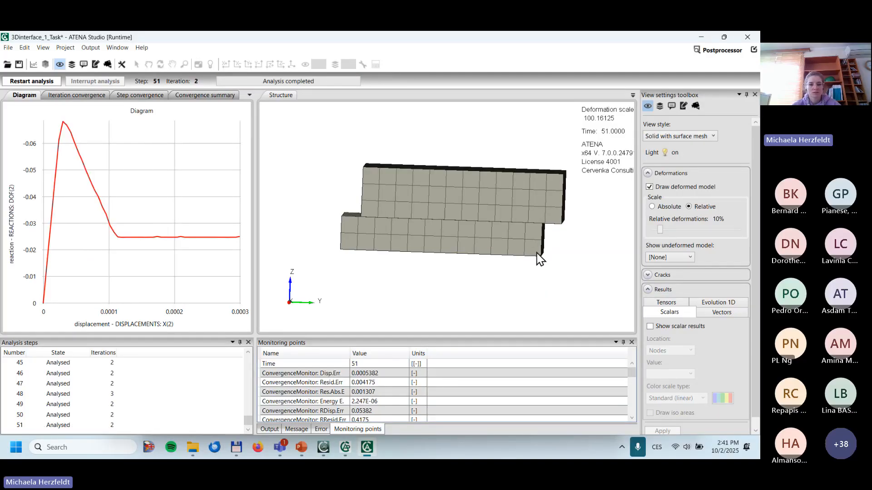
{"action": "left_click_drag", "start_coordinate": [483, 200], "coordinate": [391, 223]}
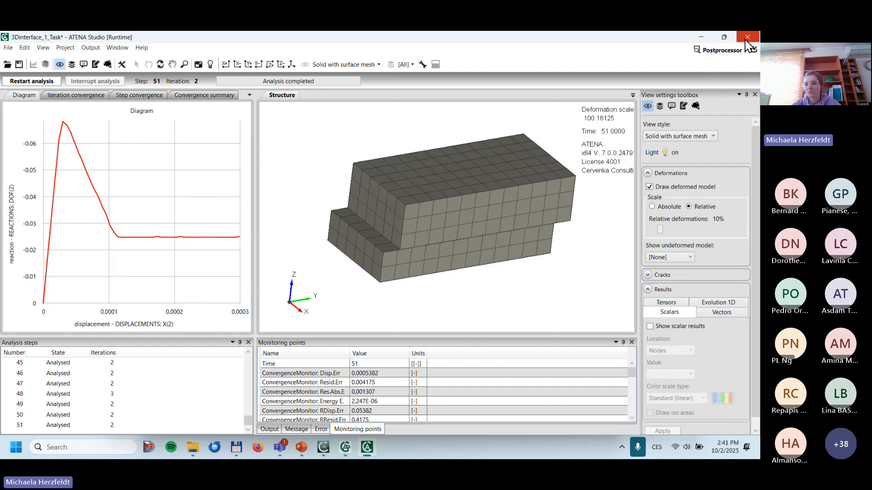
Step: Switch to the PowerPoint presentation and review slides 15 and 16 on interfaces connecting nonidentical entities
{"action": "left_click", "coordinate": [702, 39]}
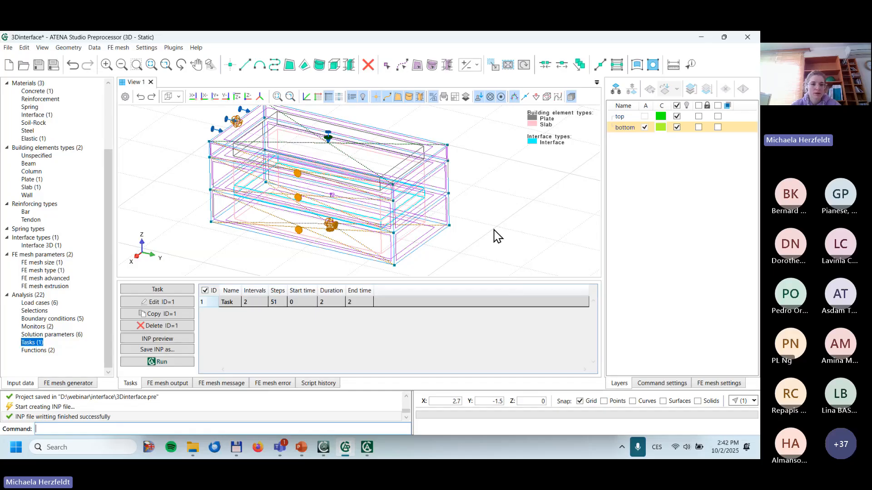
{"action": "left_click", "coordinate": [701, 38]}
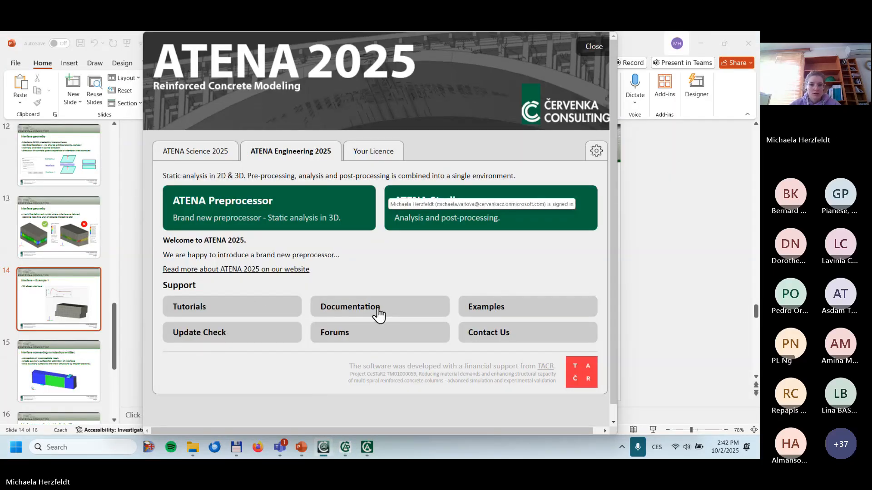
{"action": "left_click", "coordinate": [647, 259]}
{"action": "scroll", "coordinate": [334, 284], "scroll_direction": "down", "scroll_amount": 1}
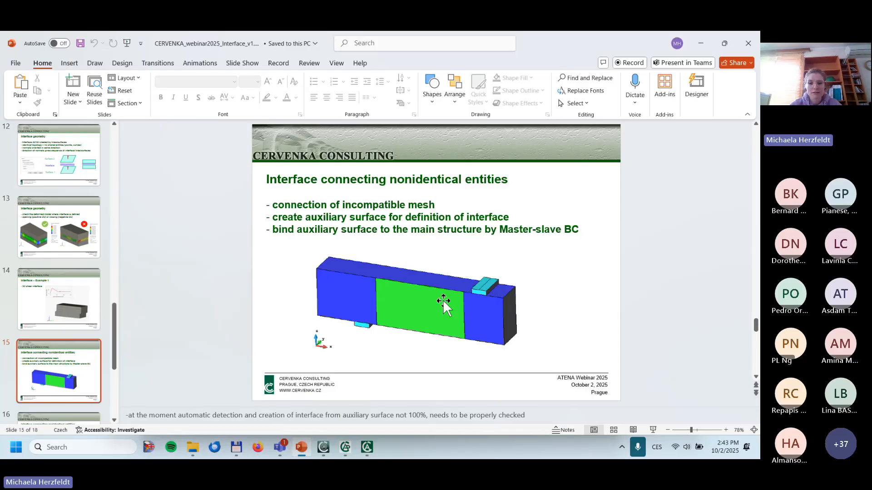
{"action": "scroll", "coordinate": [444, 290], "scroll_direction": "down", "scroll_amount": 1}
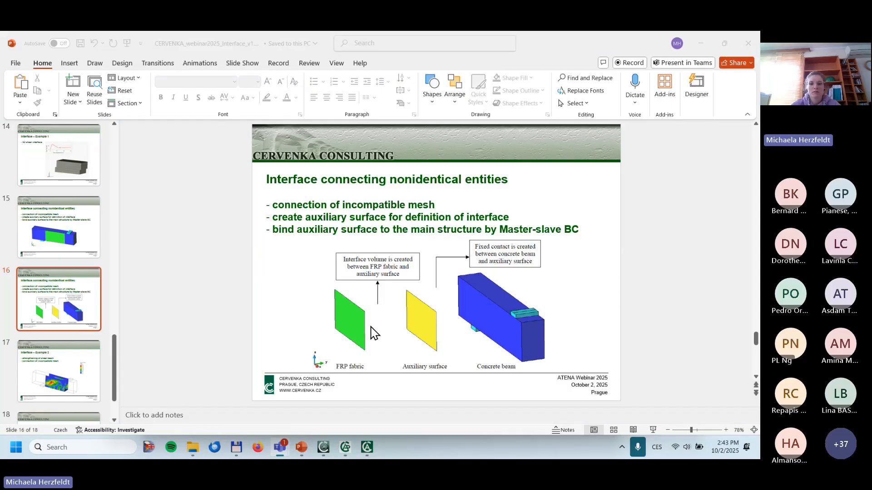
{"action": "left_click", "coordinate": [412, 299]}
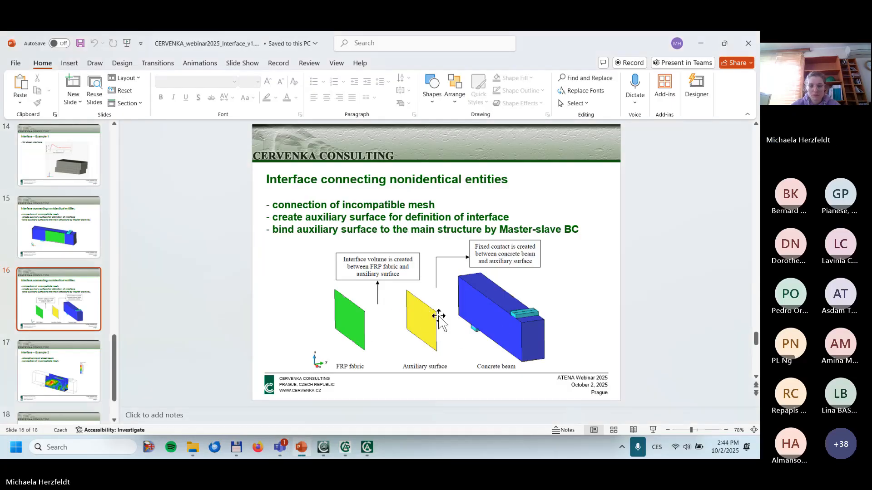
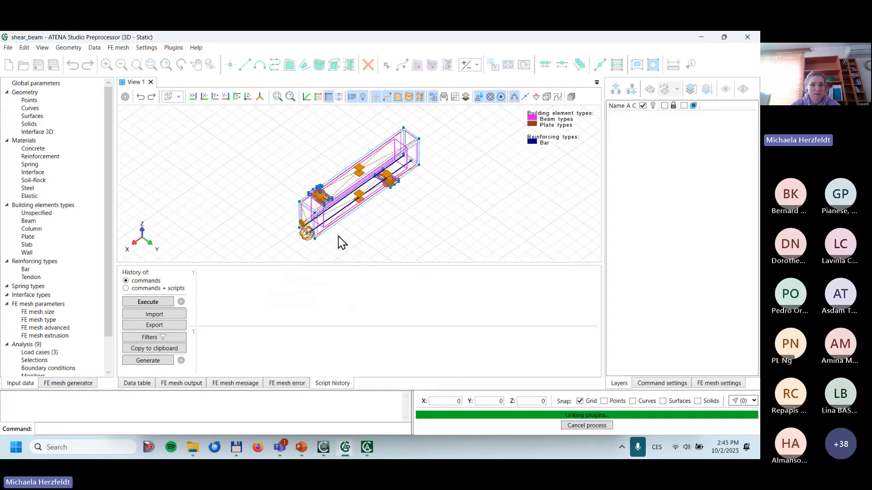
Step: Enlarge the 3D view of the shear_beam model by shrinking the script history area
{"action": "left_click_drag", "start_coordinate": [332, 263], "coordinate": [332, 297]}
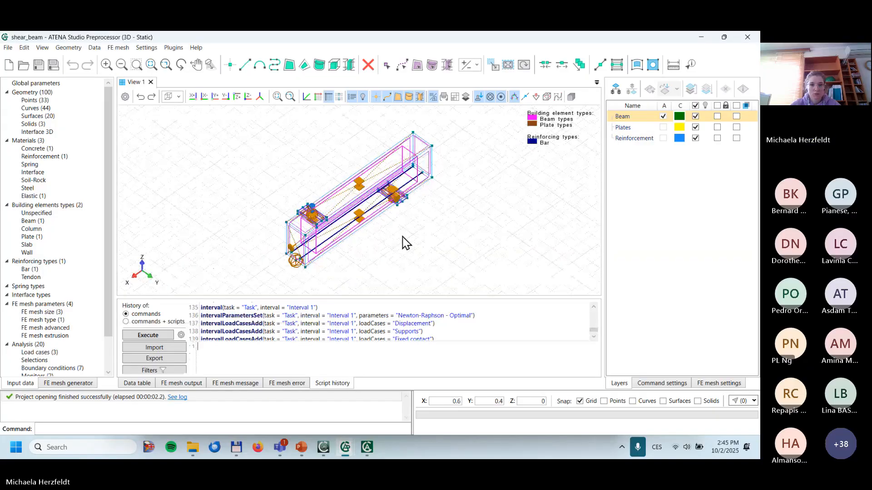
Step: Examine the shear beam model with its plates and reinforcement bars in 3D from several angles
{"action": "middle_click_drag", "start_coordinate": [384, 259], "coordinate": [366, 255]}
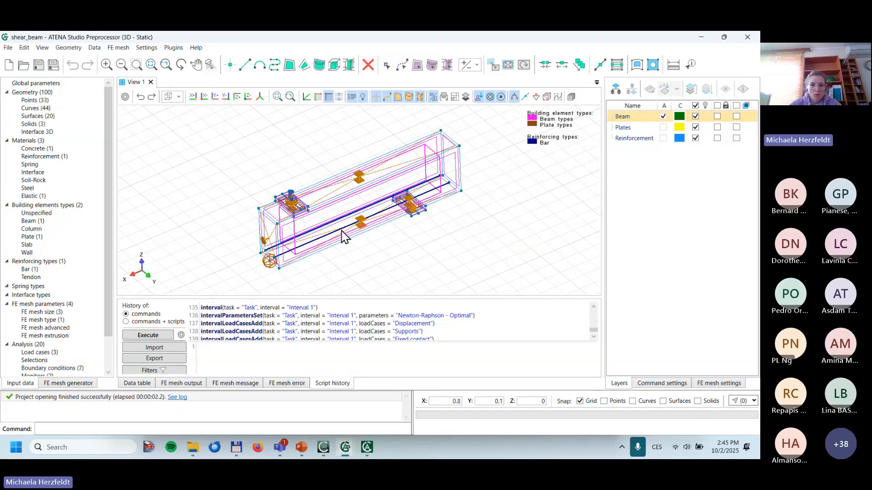
{"action": "middle_click_drag", "start_coordinate": [394, 257], "coordinate": [386, 231]}
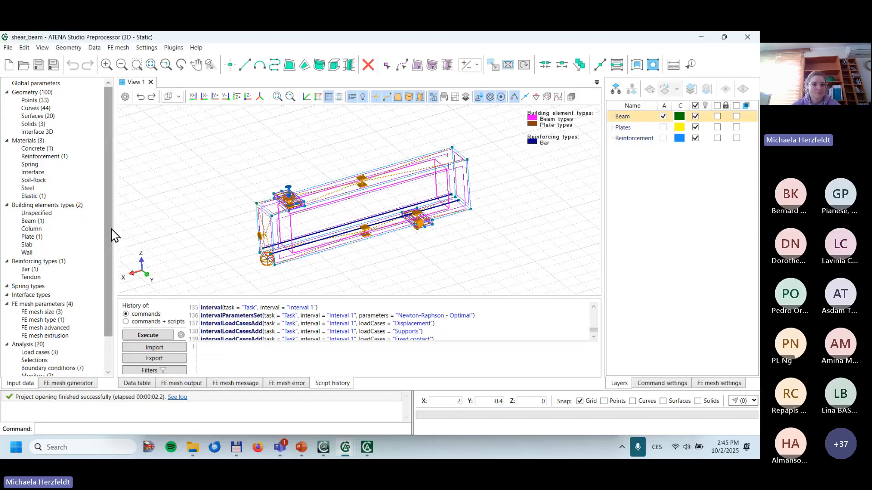
{"action": "scroll", "coordinate": [109, 237], "scroll_direction": "down", "scroll_amount": 1}
{"action": "scroll", "coordinate": [109, 237], "scroll_direction": "up", "scroll_amount": 1}
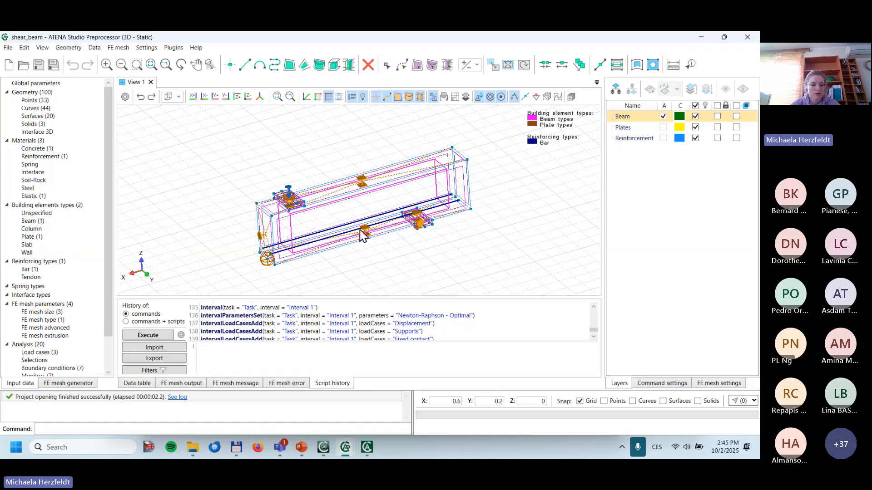
{"action": "scroll", "coordinate": [357, 220], "scroll_direction": "up", "scroll_amount": 2}
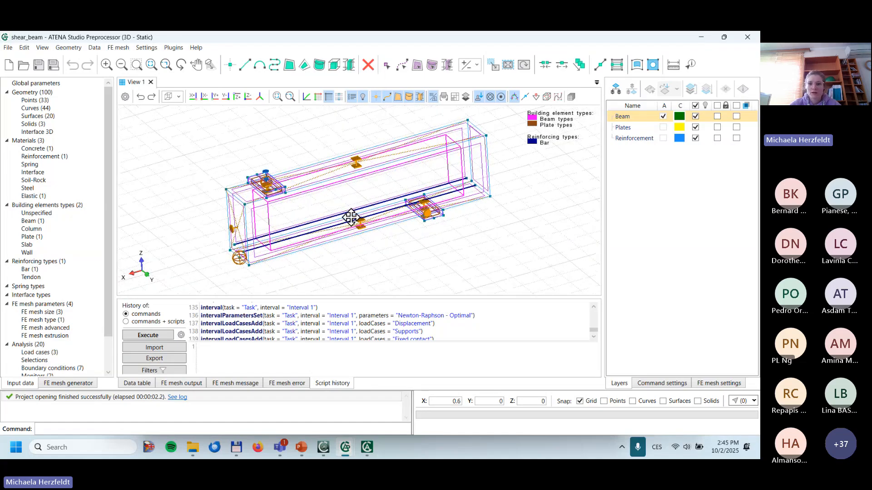
{"action": "middle_click_drag", "start_coordinate": [351, 217], "coordinate": [352, 210]}
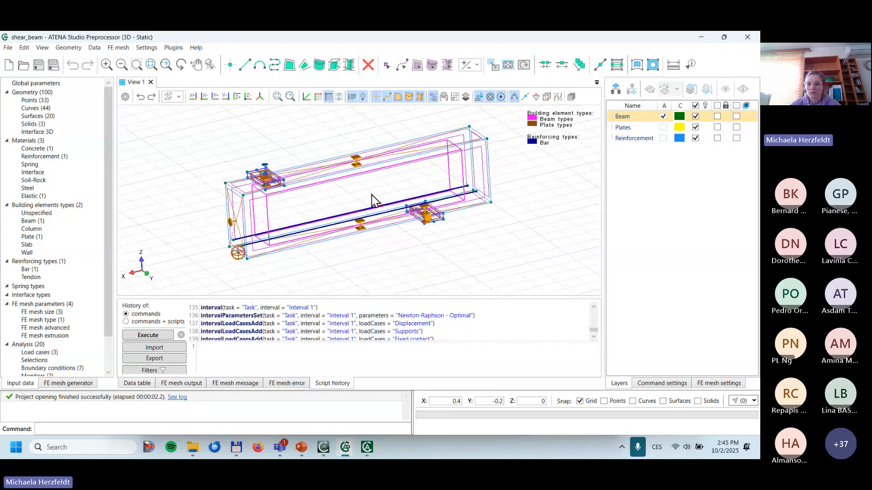
Step: Add two new layers and rename the first one auxiliary
{"action": "left_click", "coordinate": [616, 91]}
{"action": "left_click", "coordinate": [616, 91]}
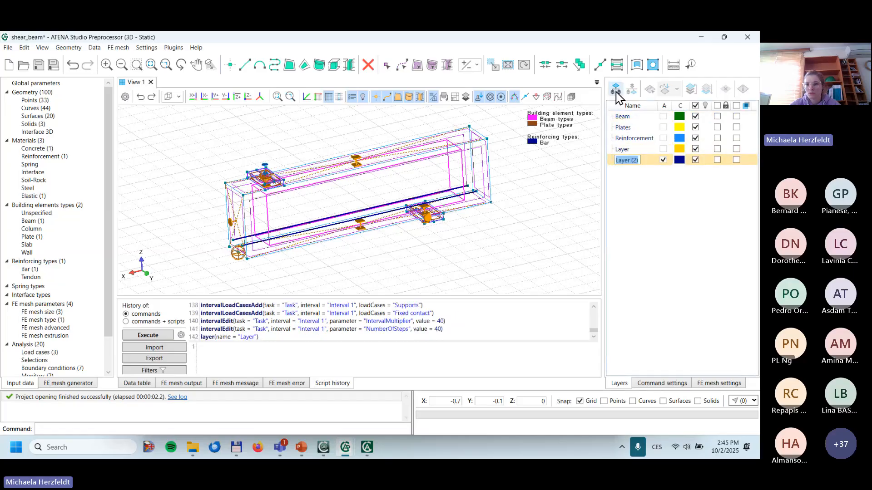
{"action": "left_click", "coordinate": [626, 150]}
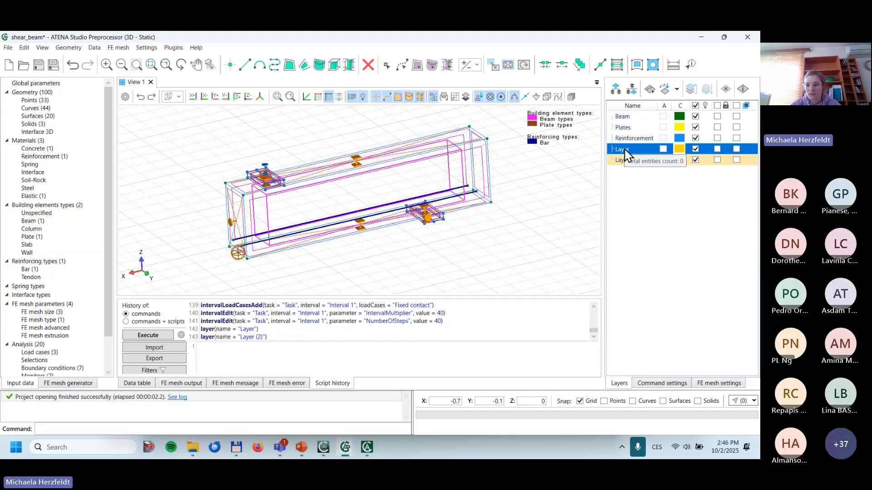
{"action": "double_click", "coordinate": [625, 150]}
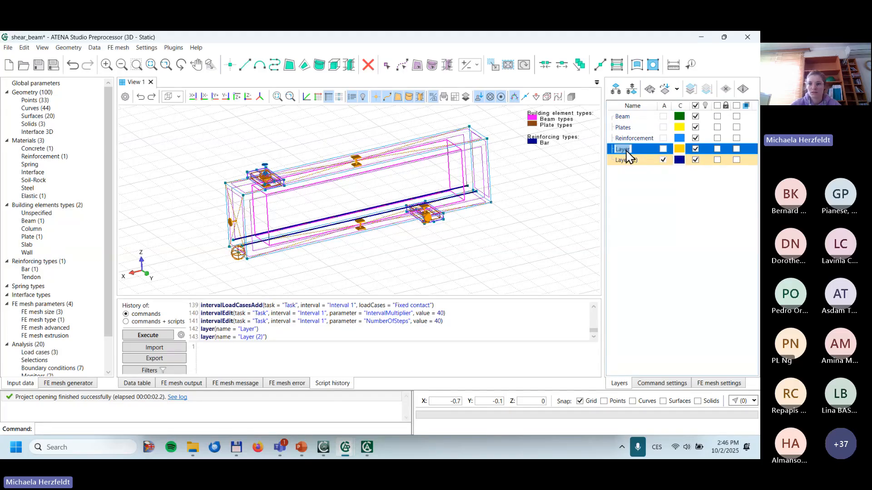
{"action": "type", "text": "auxiliary"}
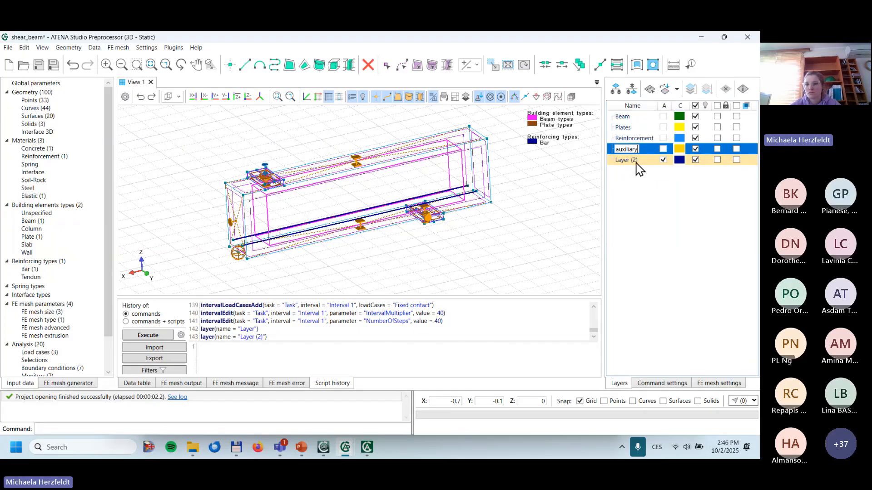
Step: Rename the second new layer wrap and make the auxiliary layer active
{"action": "left_click", "coordinate": [630, 160]}
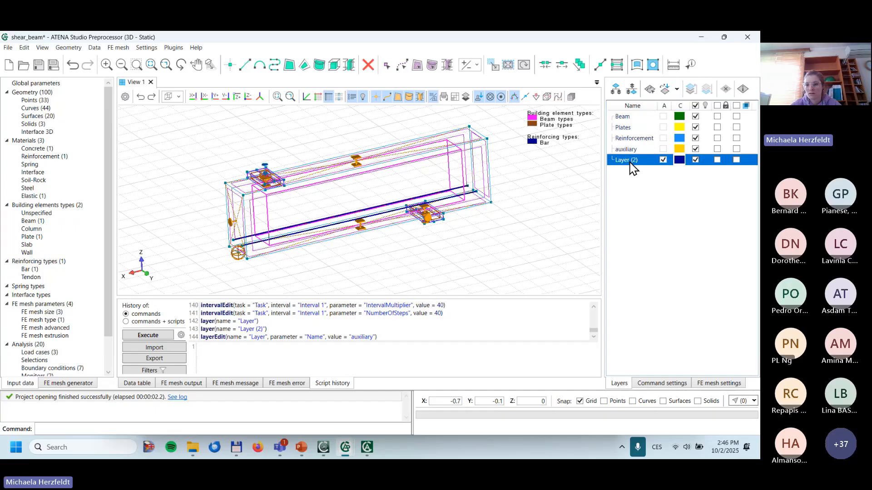
{"action": "left_click", "coordinate": [630, 162]}
{"action": "type", "text": "w"}
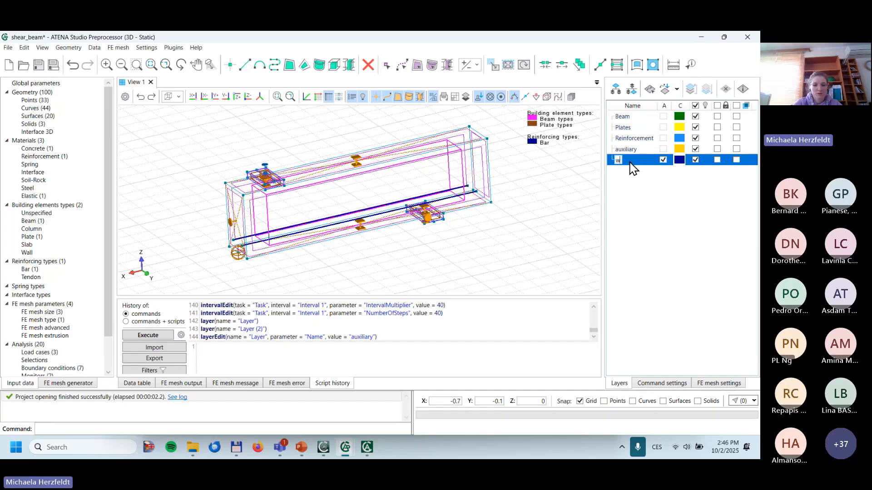
{"action": "type", "text": "rap"}
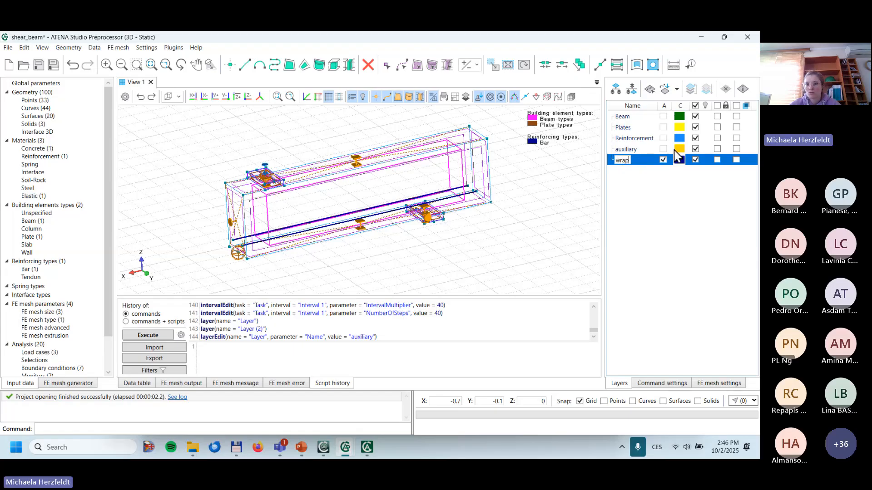
{"action": "key", "text": "Return"}
{"action": "left_click", "coordinate": [638, 152]}
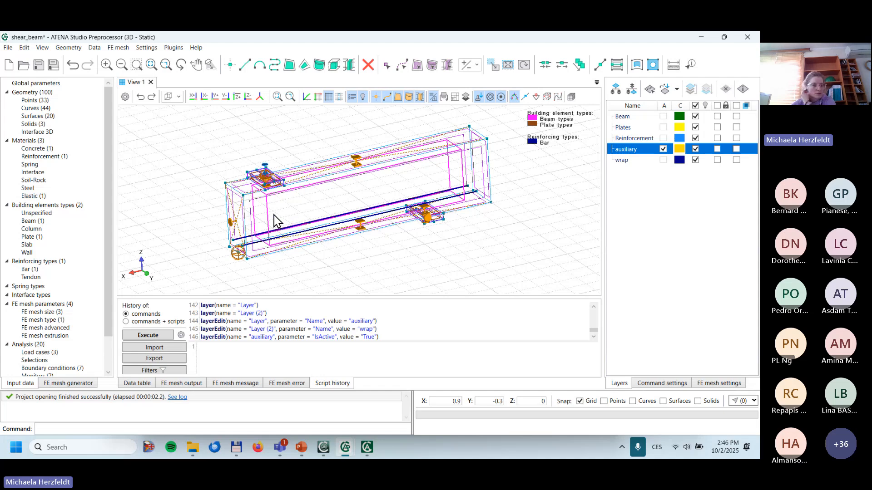
Step: Copy the two vertical edges and the bottom edge of the beam's end face by -0.27 in X, without collapsing close entities or respecting layers
{"action": "left_click", "coordinate": [494, 65]}
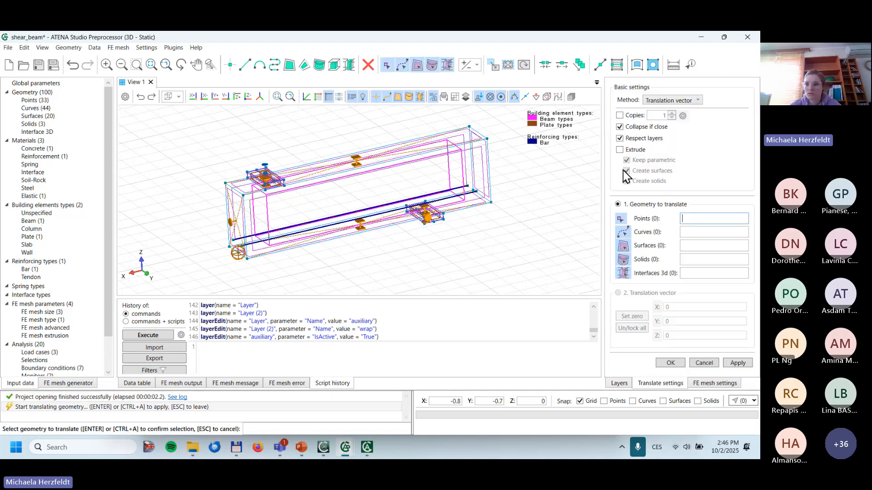
{"action": "left_click", "coordinate": [629, 138]}
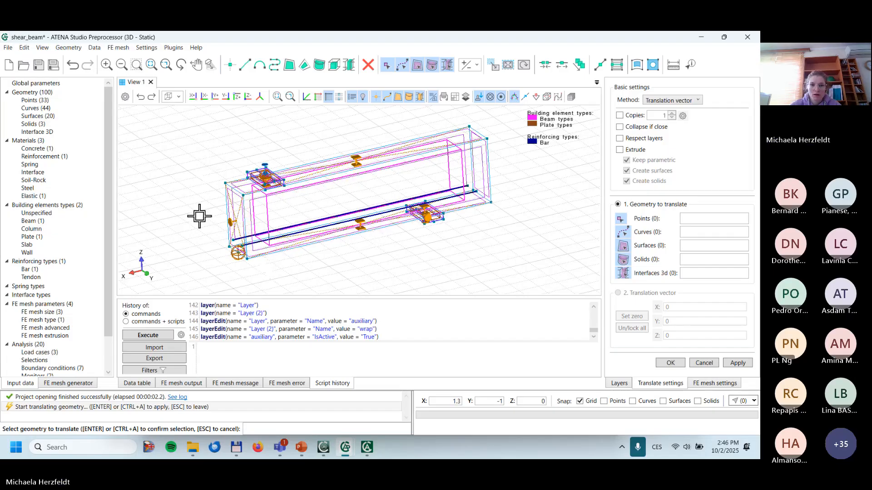
{"action": "left_click", "coordinate": [225, 201]}
{"action": "left_click", "coordinate": [230, 199]}
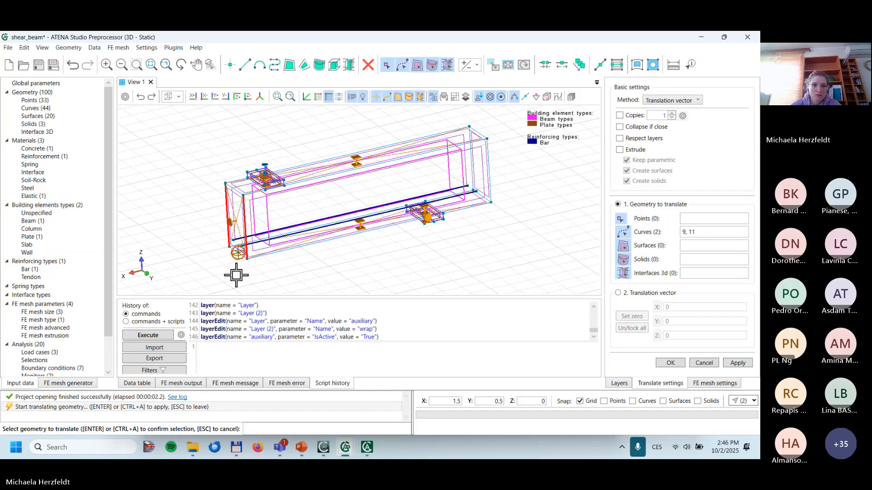
{"action": "scroll", "coordinate": [233, 267], "scroll_direction": "up", "scroll_amount": 2}
{"action": "scroll", "coordinate": [233, 267], "scroll_direction": "up", "scroll_amount": 2}
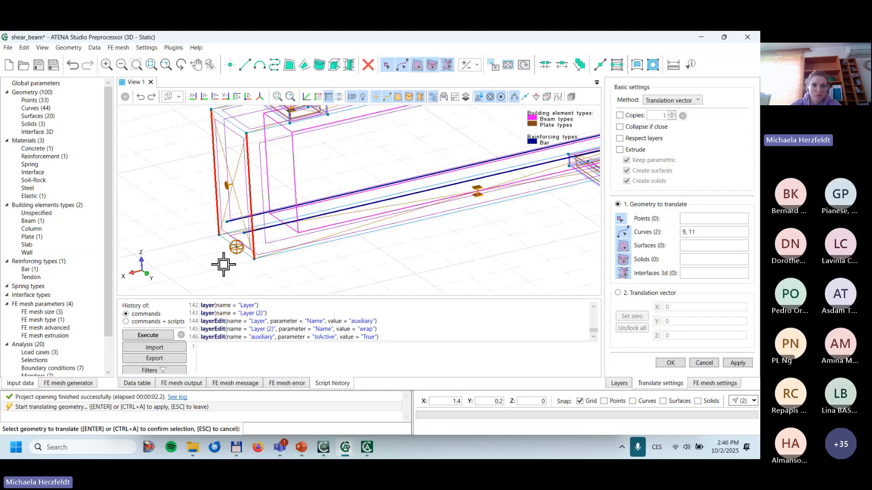
{"action": "left_click", "coordinate": [241, 248]}
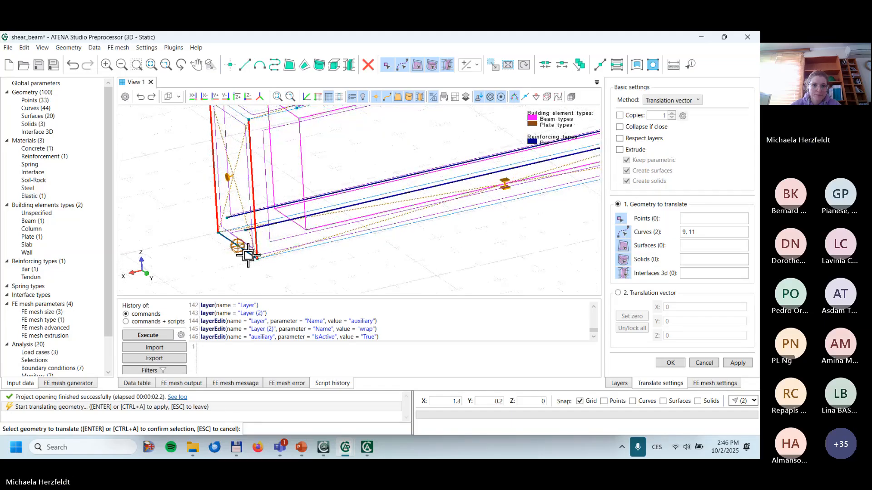
{"action": "left_click", "coordinate": [641, 293]}
{"action": "left_click", "coordinate": [635, 320]}
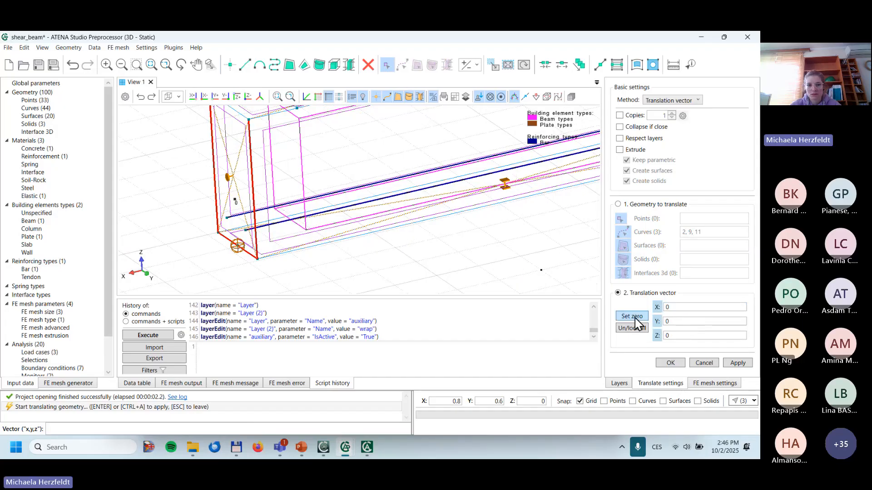
{"action": "left_click", "coordinate": [695, 307]}
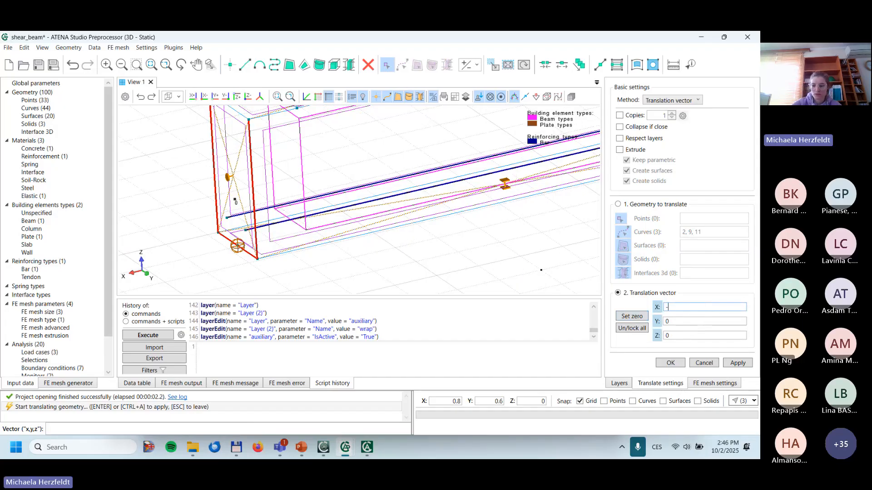
{"action": "type", "text": "-0"}
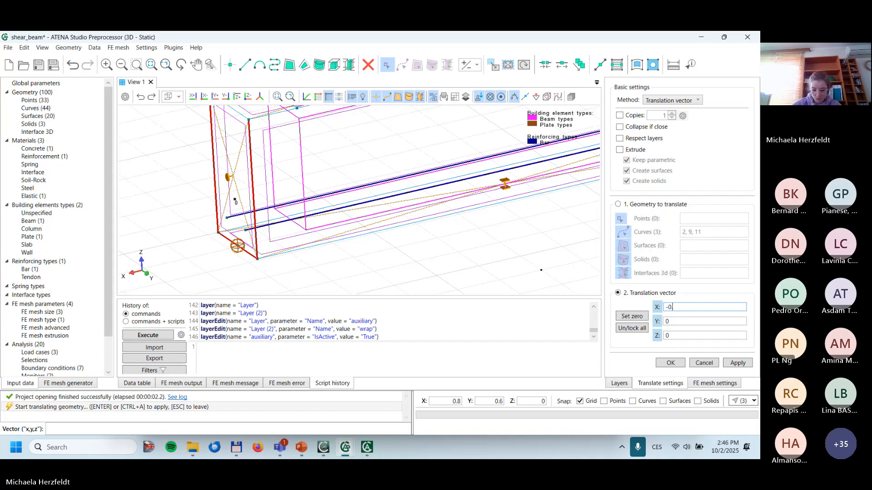
{"action": "type", "text": ".027"}
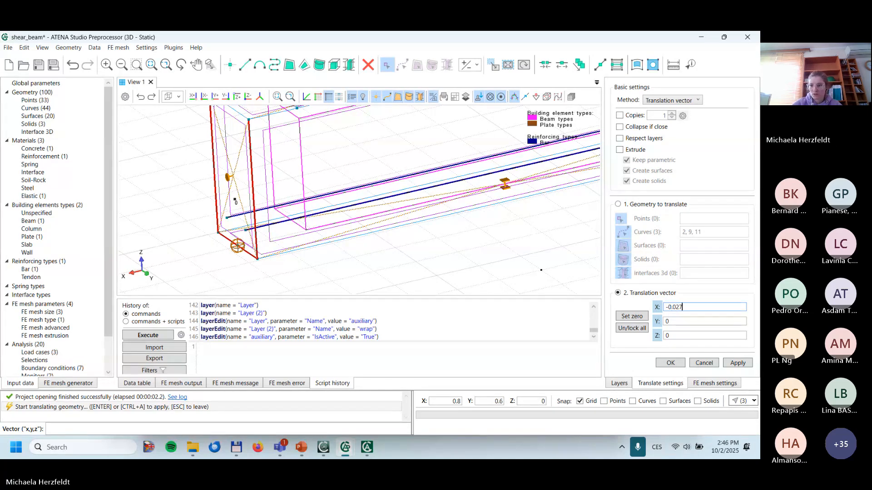
{"action": "key", "text": "BackSpace"}
{"action": "double_click", "coordinate": [686, 319]}
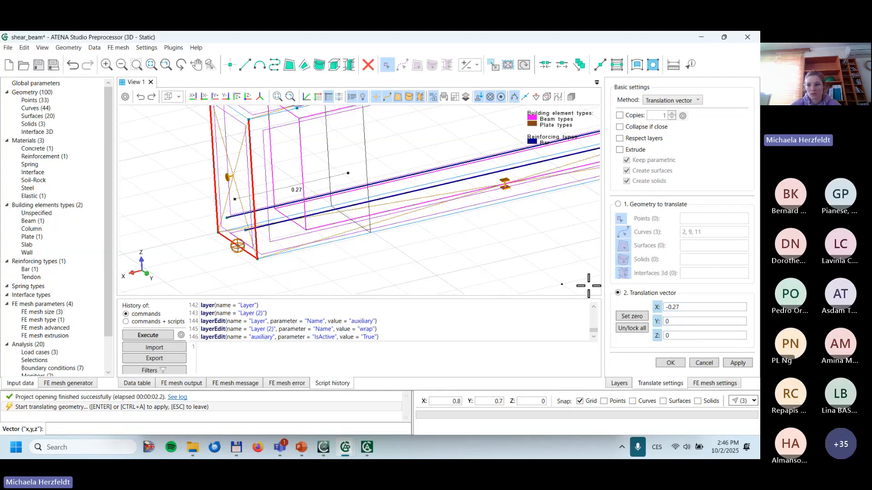
{"action": "left_click", "coordinate": [668, 362]}
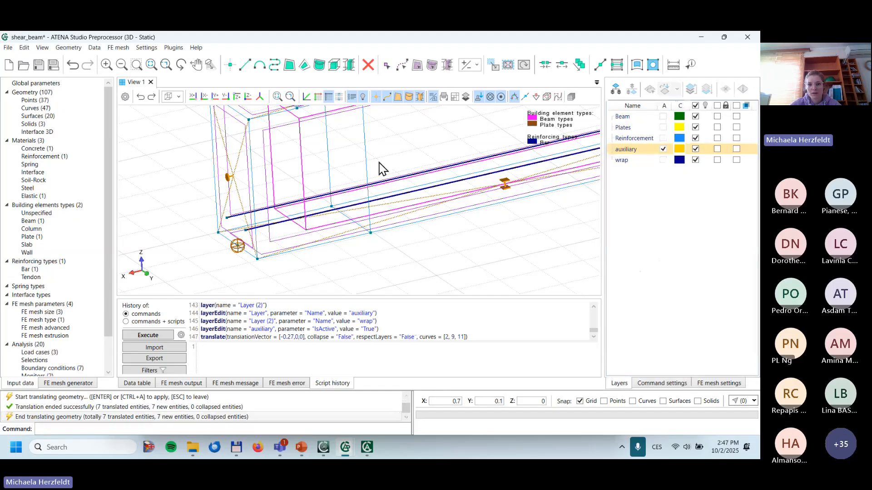
Step: Extrude the three copied curves by -0.6 in X with Translate, keeping them parametric and creating surfaces around the beam
{"action": "scroll", "coordinate": [370, 190], "scroll_direction": "down", "scroll_amount": 3}
{"action": "middle_click_drag", "start_coordinate": [392, 157], "coordinate": [394, 170]}
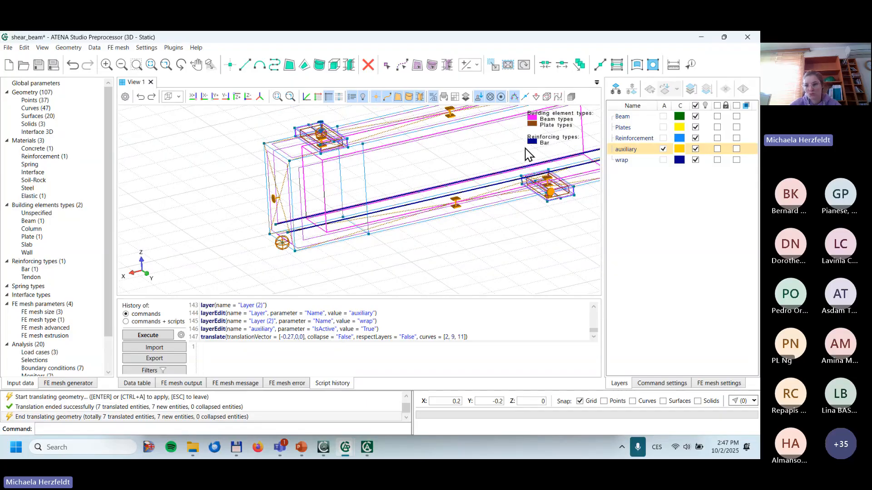
{"action": "left_click", "coordinate": [494, 65]}
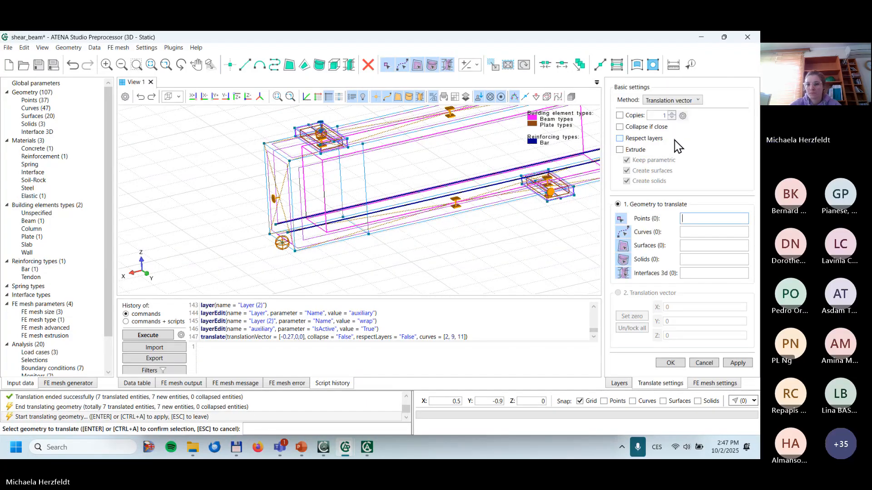
{"action": "left_click", "coordinate": [625, 150]}
{"action": "left_click", "coordinate": [365, 171]}
{"action": "left_click", "coordinate": [340, 171]}
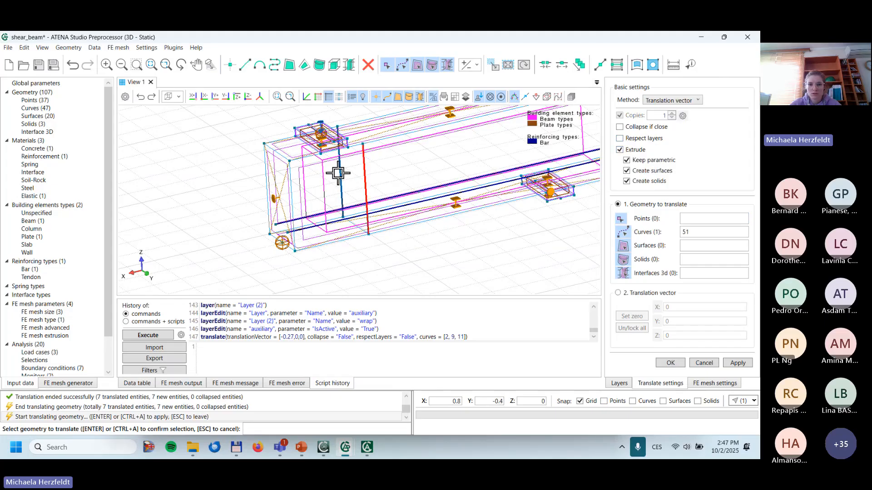
{"action": "left_click", "coordinate": [355, 222]}
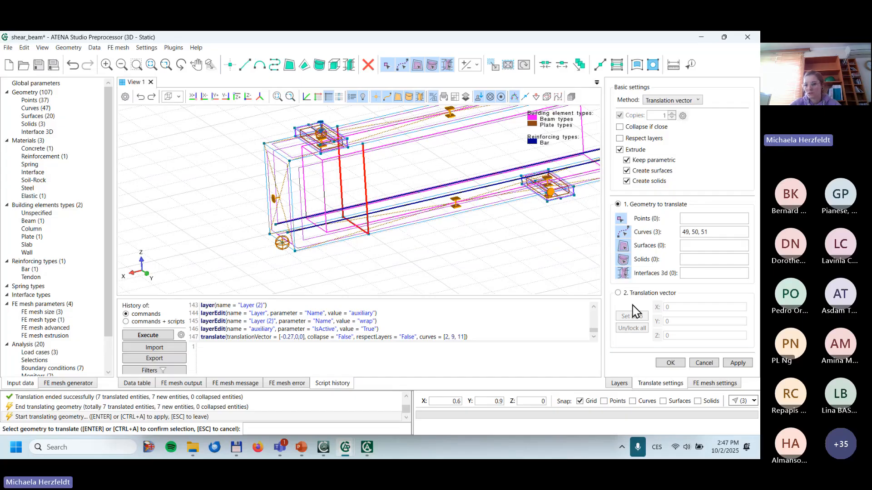
{"action": "left_click", "coordinate": [636, 294]}
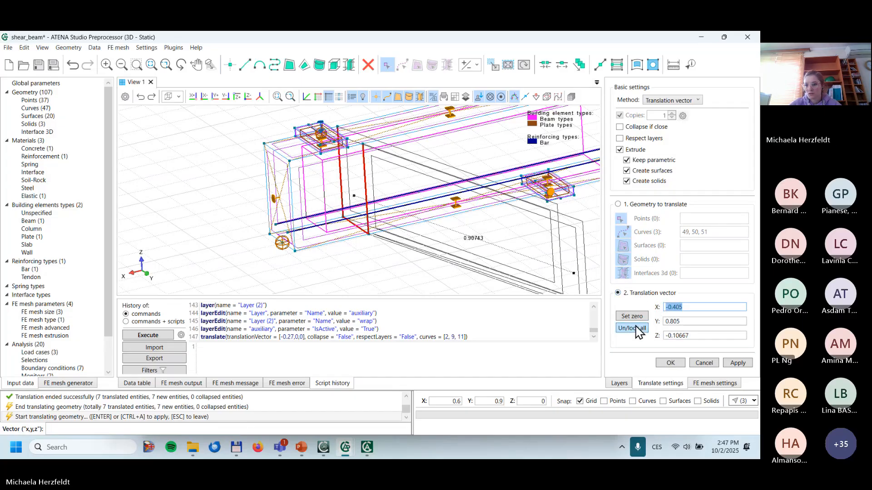
{"action": "left_click", "coordinate": [705, 306]}
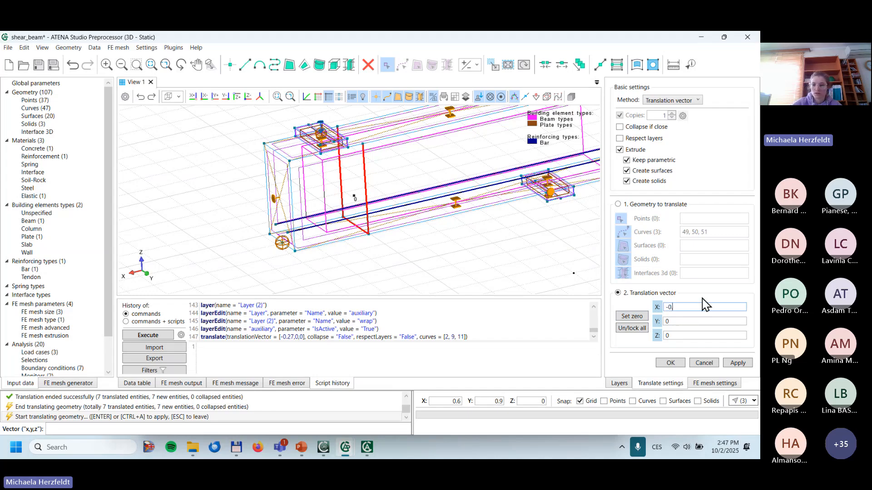
{"action": "type", "text": "-0.6"}
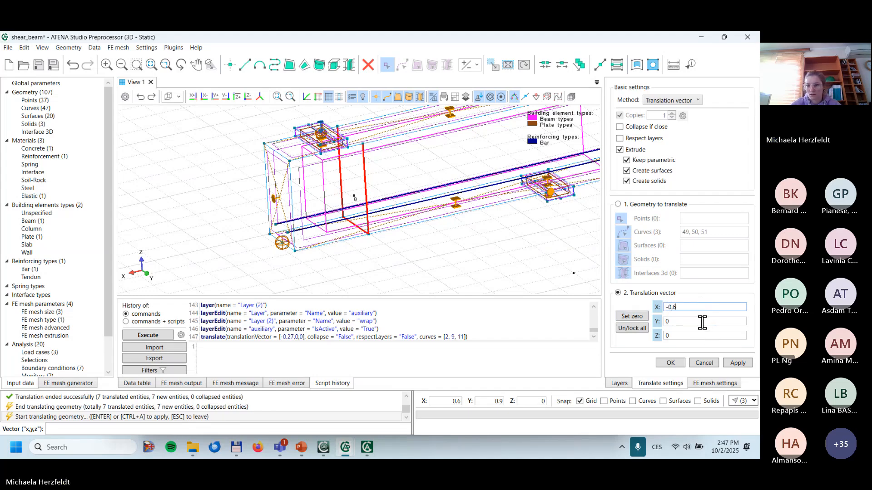
{"action": "left_click", "coordinate": [702, 321]}
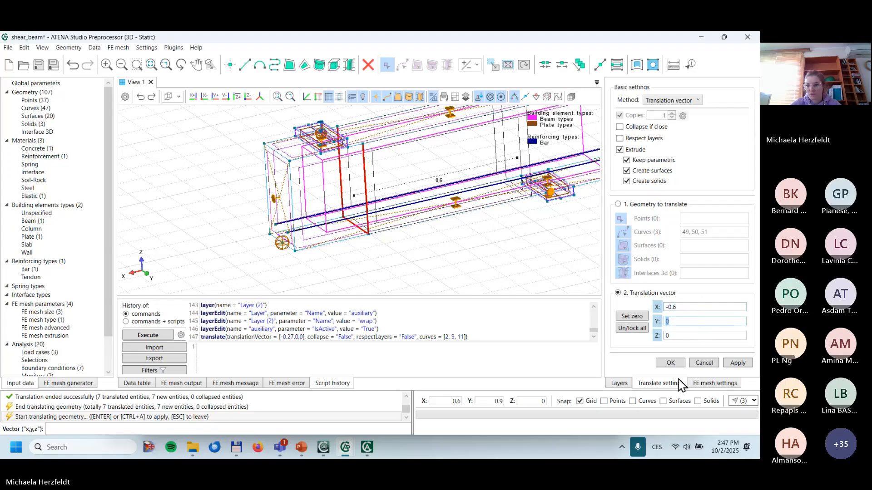
{"action": "left_click", "coordinate": [679, 363]}
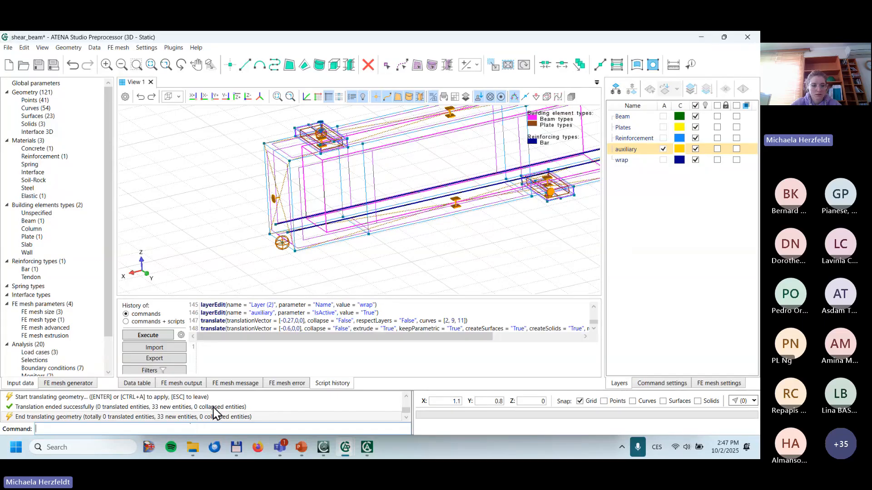
Step: View the information about the geometry contained in the auxiliary layer
{"action": "middle_click_drag", "start_coordinate": [500, 241], "coordinate": [436, 261]}
{"action": "scroll", "coordinate": [396, 262], "scroll_direction": "down", "scroll_amount": 1}
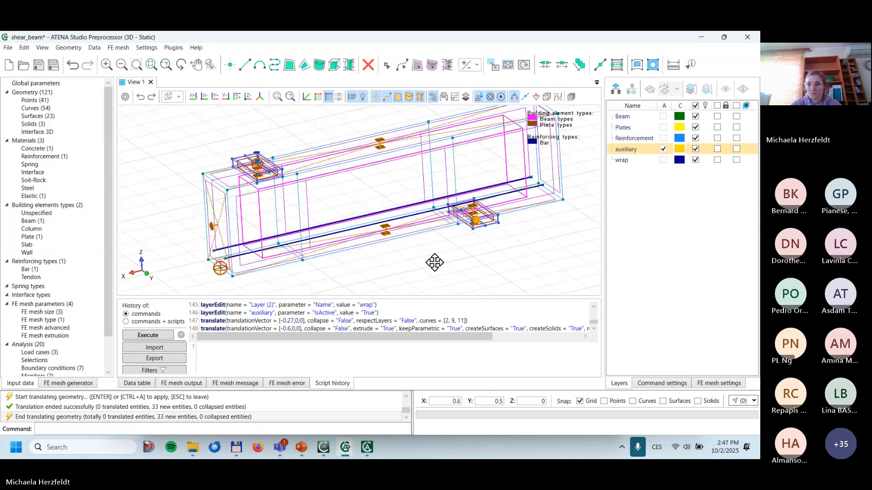
{"action": "left_click", "coordinate": [665, 152]}
{"action": "left_click", "coordinate": [743, 90]}
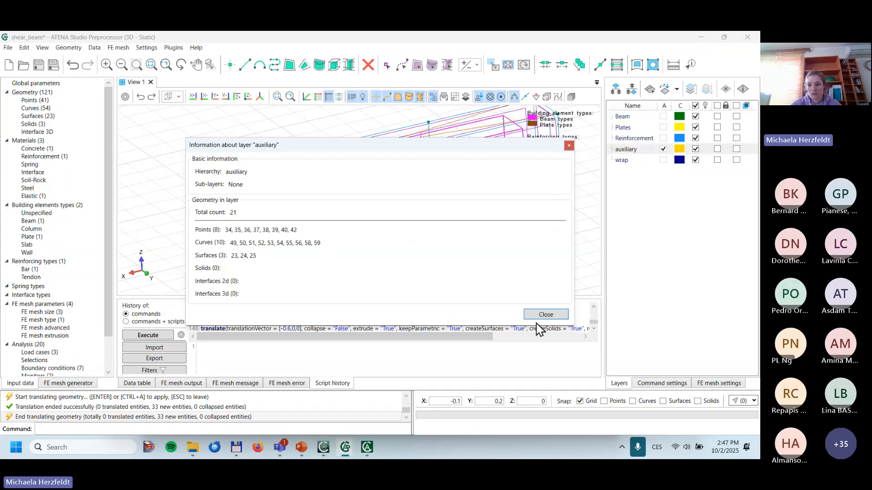
Step: Close the auxiliary layer's information and make the wrap layer active
{"action": "left_click", "coordinate": [546, 315]}
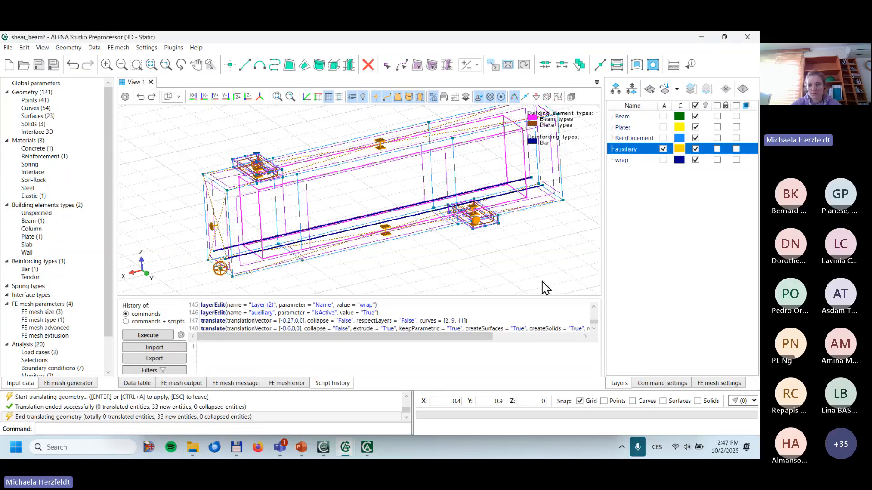
{"action": "left_click", "coordinate": [623, 161]}
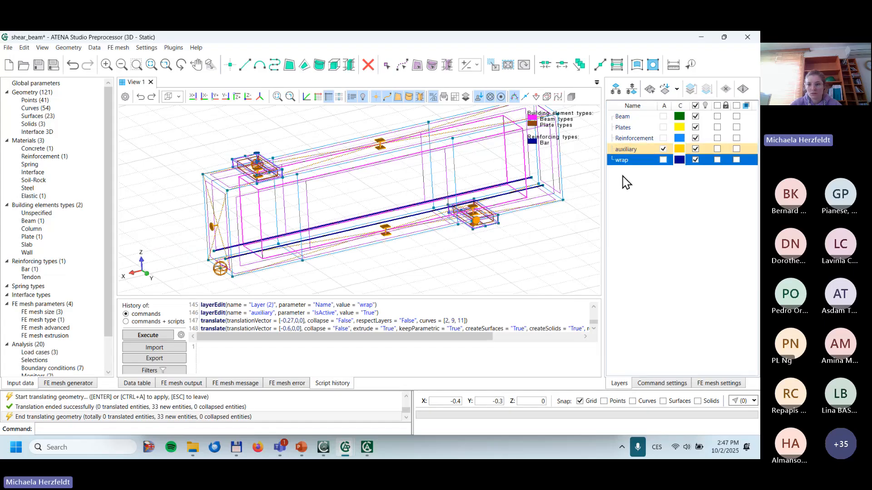
{"action": "left_click", "coordinate": [663, 160]}
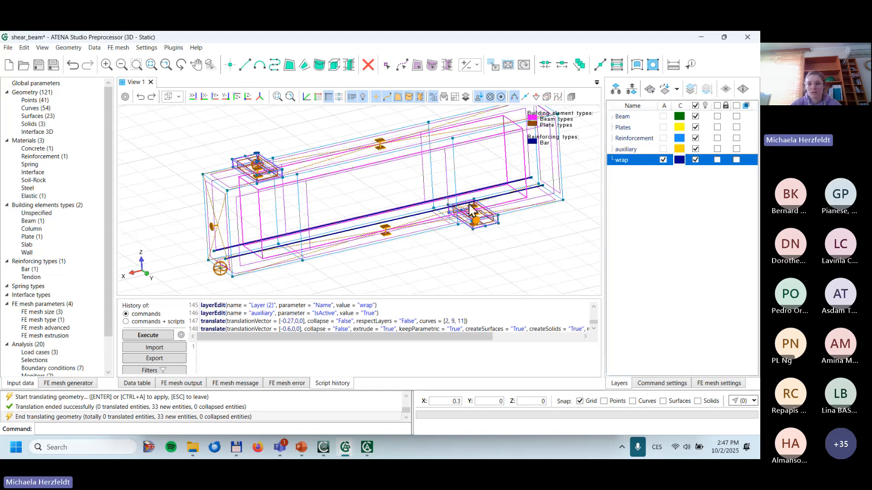
Step: Duplicate the three auxiliary surfaces 23, 24 and 25 around the beam into the wrap layer, without respecting layers
{"action": "left_click", "coordinate": [582, 65]}
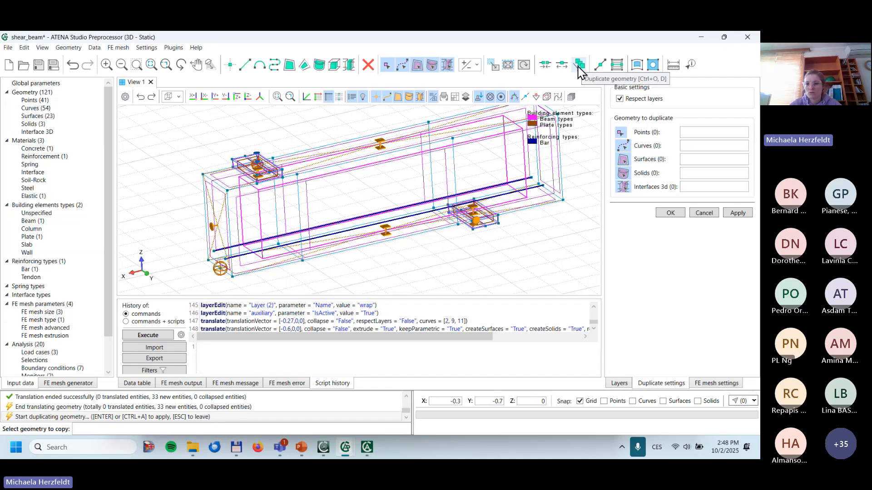
{"action": "left_click", "coordinate": [620, 99]}
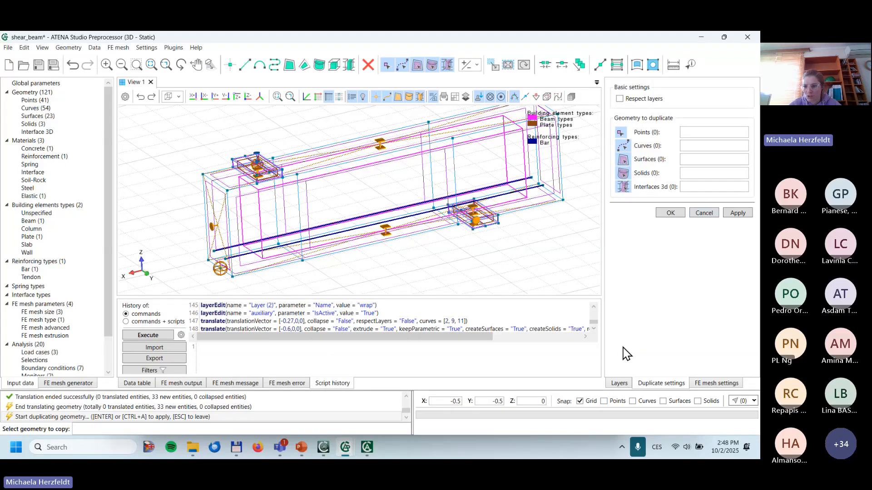
{"action": "left_click", "coordinate": [619, 383]}
{"action": "left_click", "coordinate": [664, 160]}
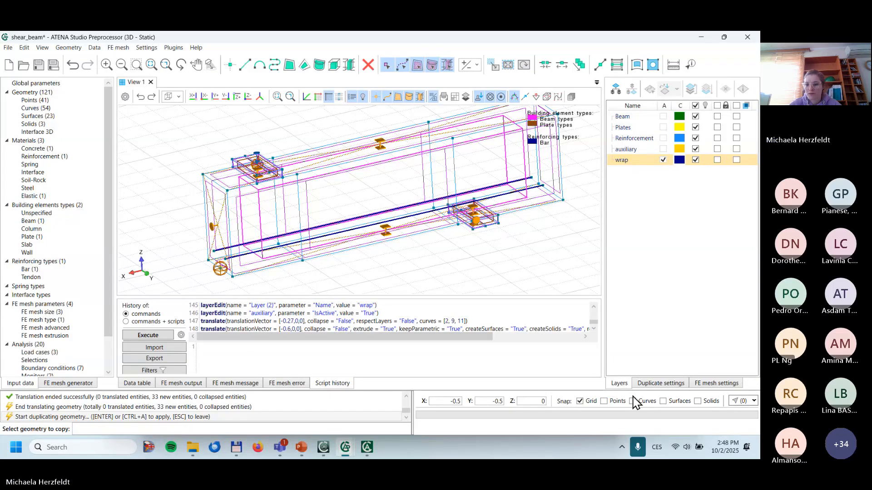
{"action": "left_click", "coordinate": [661, 383]}
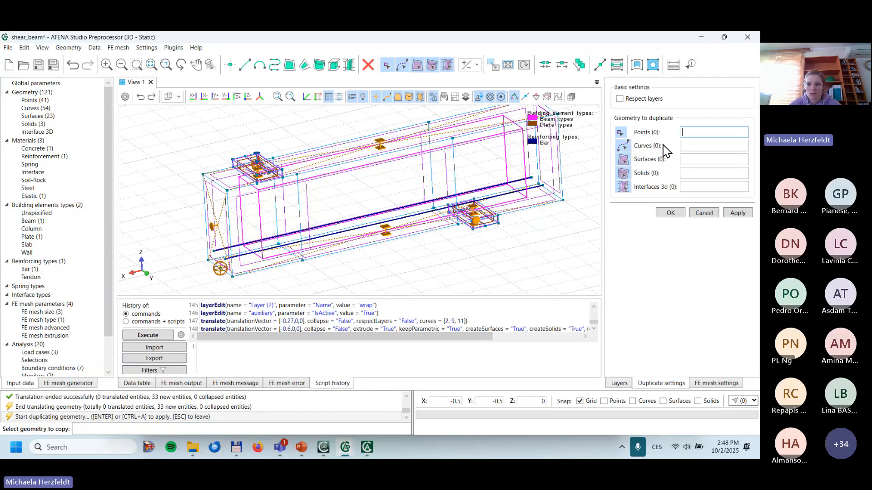
{"action": "left_click", "coordinate": [307, 208]}
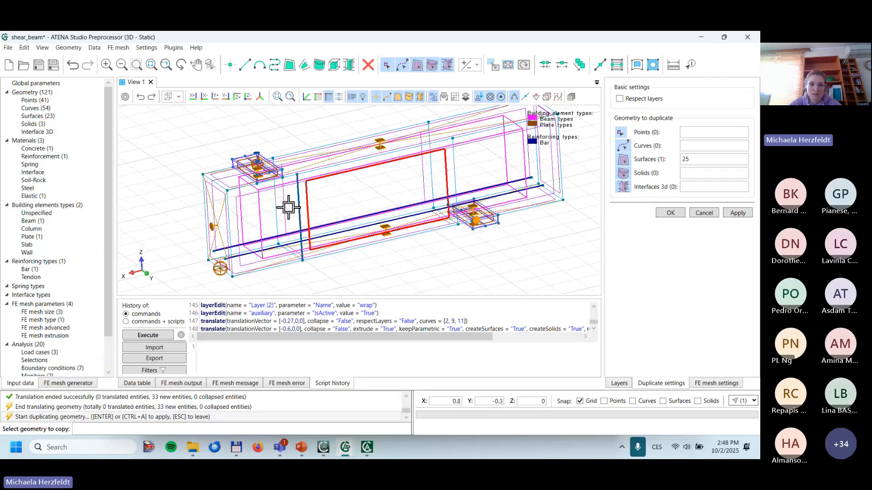
{"action": "left_click", "coordinate": [294, 251]}
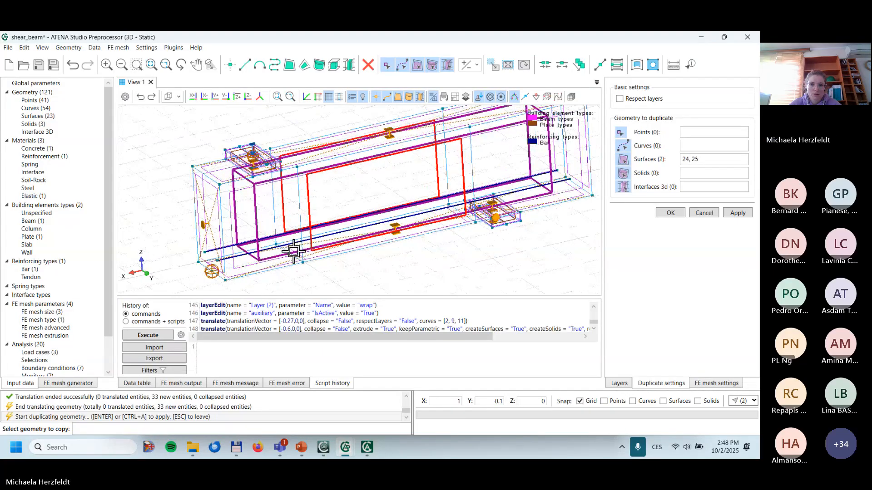
{"action": "scroll", "coordinate": [293, 250], "scroll_direction": "up", "scroll_amount": 2}
{"action": "scroll", "coordinate": [292, 249], "scroll_direction": "up", "scroll_amount": 2}
{"action": "left_click", "coordinate": [289, 252]}
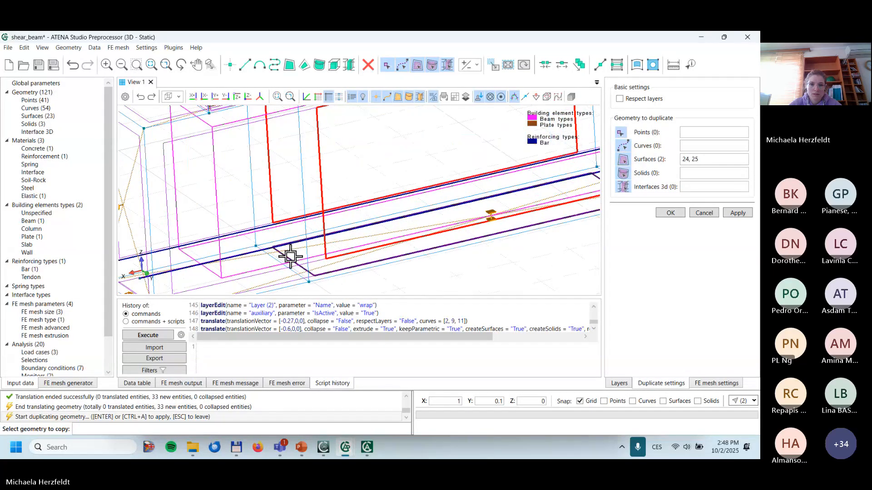
{"action": "scroll", "coordinate": [510, 241], "scroll_direction": "down", "scroll_amount": 4}
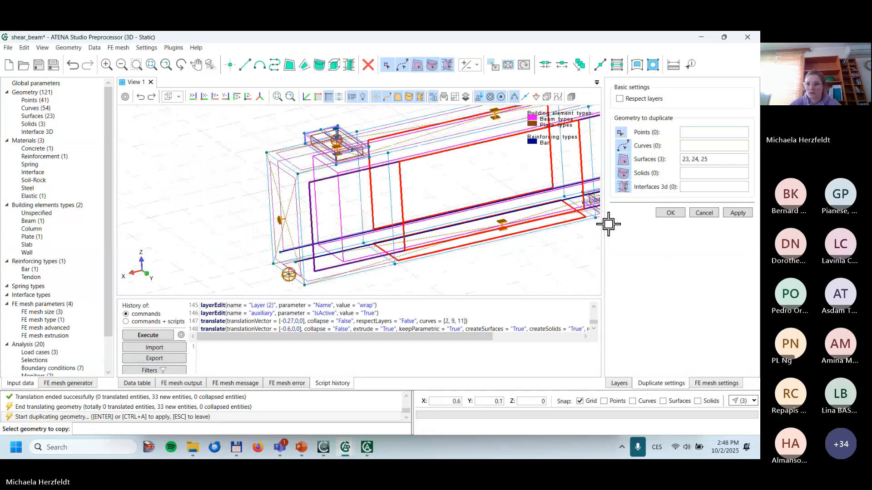
{"action": "left_click", "coordinate": [670, 213]}
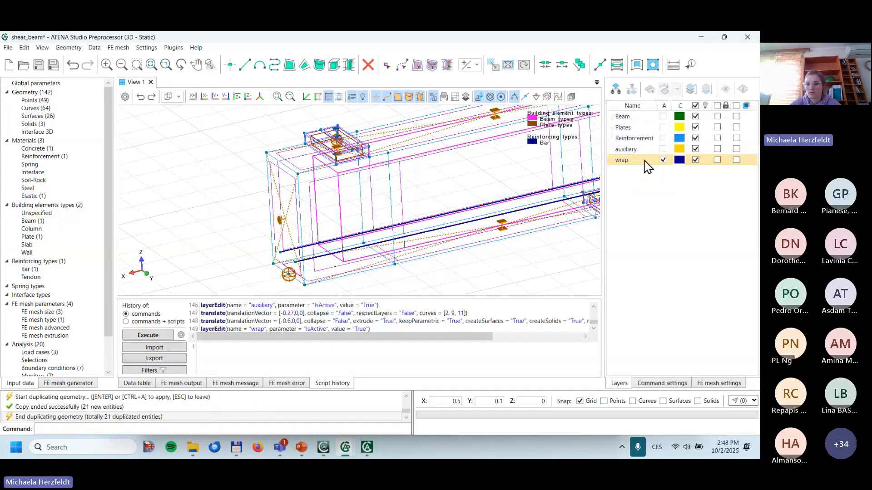
Step: View the information about the geometry contained in the auxiliary layer and in the wrap layer
{"action": "left_click", "coordinate": [636, 150]}
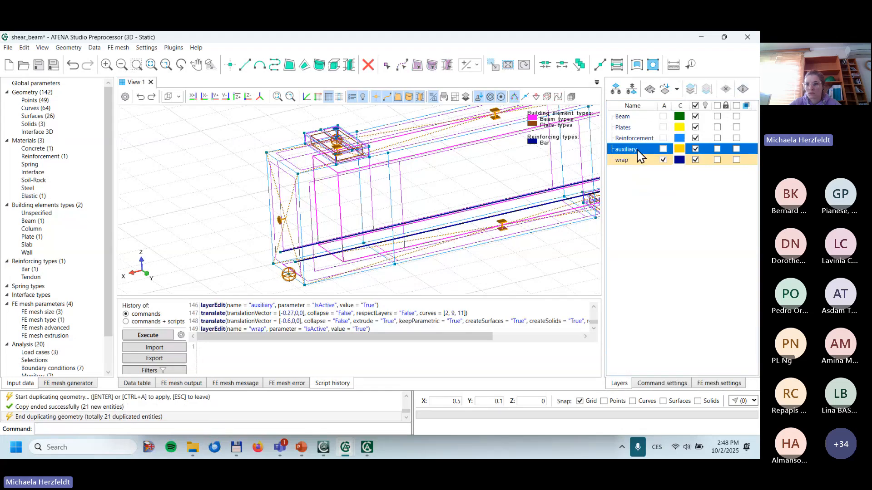
{"action": "left_click", "coordinate": [743, 89]}
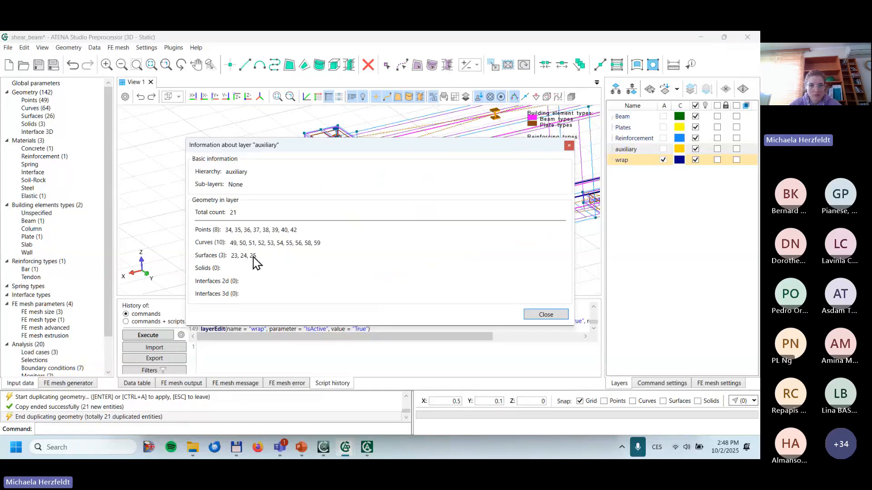
{"action": "left_click", "coordinate": [534, 315]}
{"action": "left_click", "coordinate": [624, 160]}
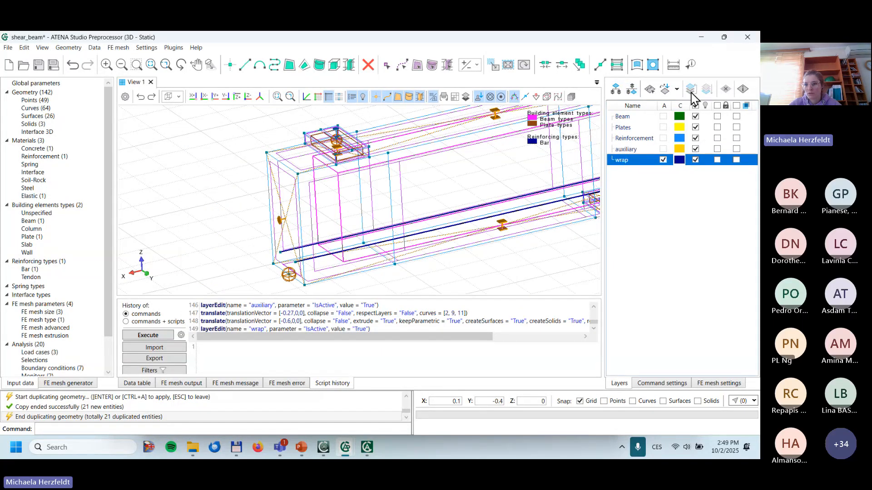
{"action": "left_click", "coordinate": [743, 89]}
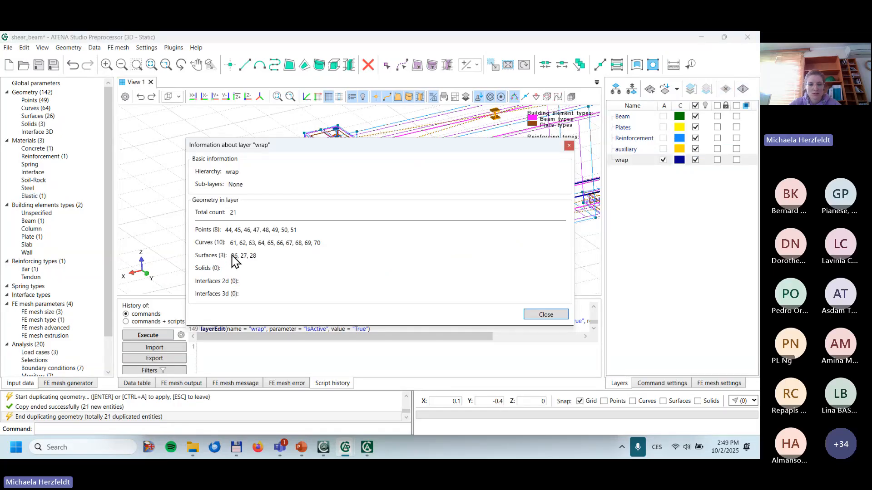
{"action": "left_click", "coordinate": [537, 315]}
Step: Select the coincident surfaces on the beam's long side face and check their numbers in the list of selected entities
{"action": "scroll", "coordinate": [376, 211], "scroll_direction": "up", "scroll_amount": 2}
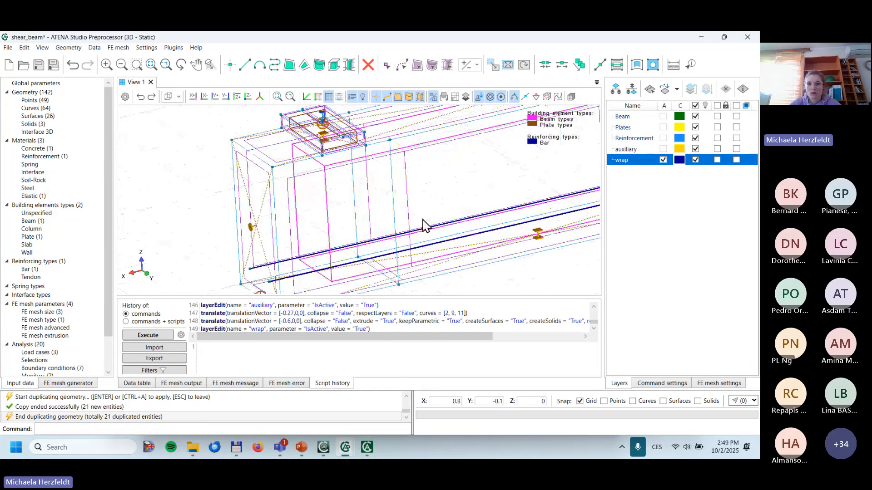
{"action": "scroll", "coordinate": [425, 225], "scroll_direction": "down", "scroll_amount": 2}
{"action": "left_click", "coordinate": [417, 65]}
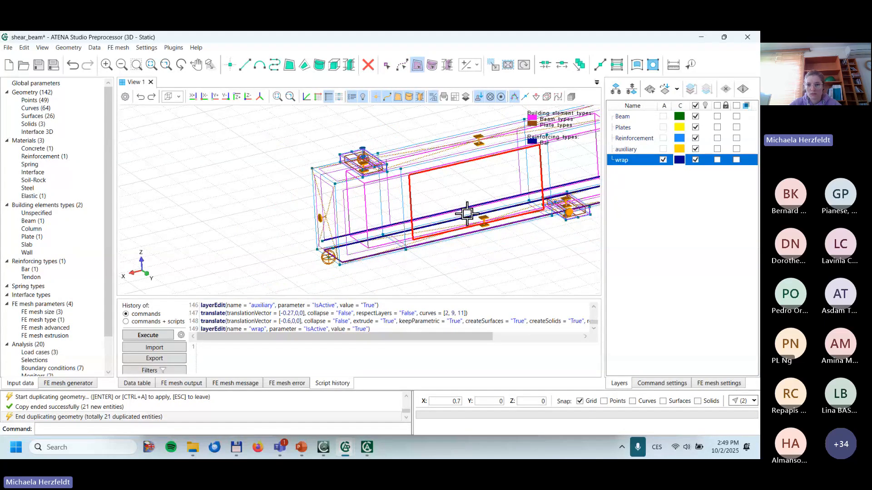
{"action": "left_click", "coordinate": [743, 402]}
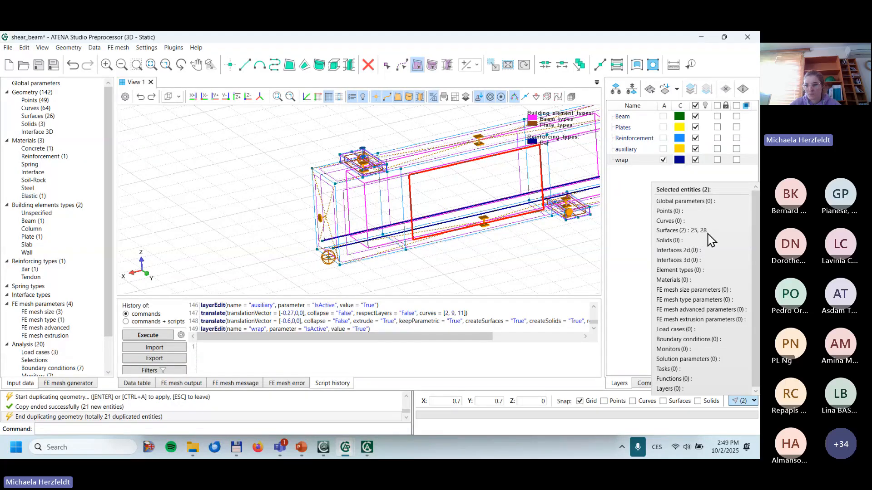
{"action": "left_click", "coordinate": [572, 245]}
{"action": "middle_click_drag", "start_coordinate": [574, 249], "coordinate": [415, 263]}
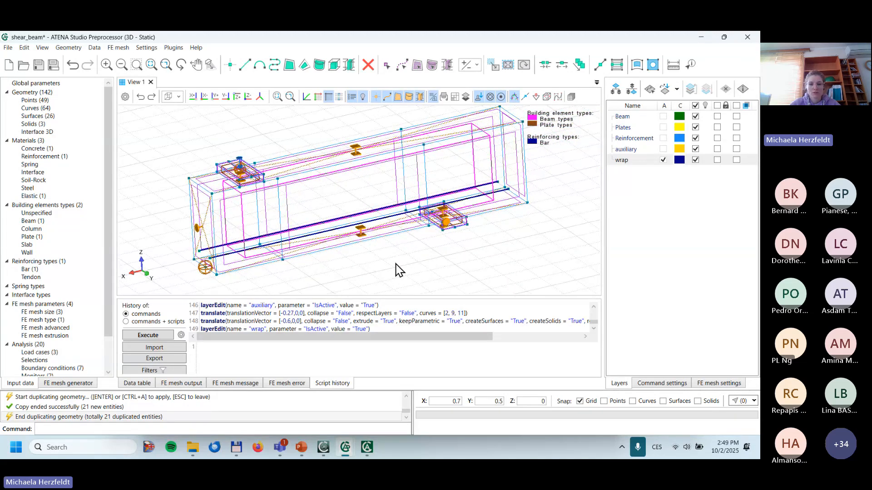
Step: Create 3D interfaces automatically for the surface pairs 23-26, 24-27 and 25-28, with the surface filter All except frozen
{"action": "scroll", "coordinate": [398, 269], "scroll_direction": "down", "scroll_amount": 1}
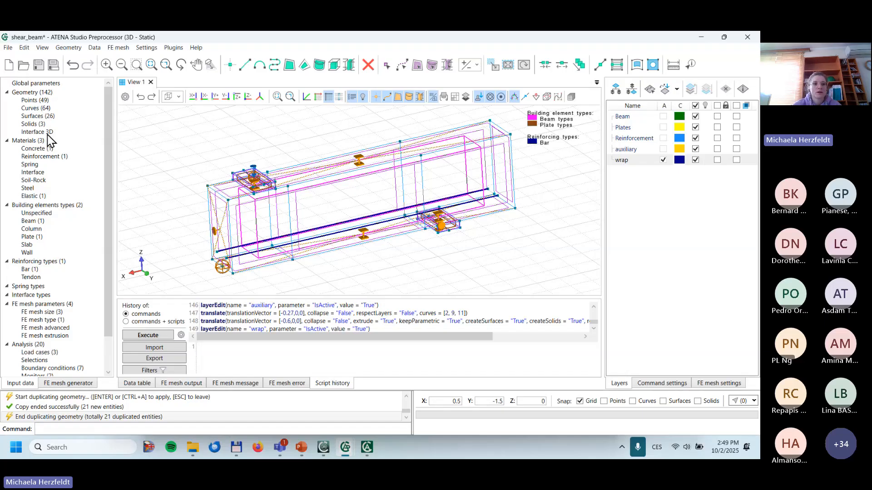
{"action": "left_click", "coordinate": [38, 132]}
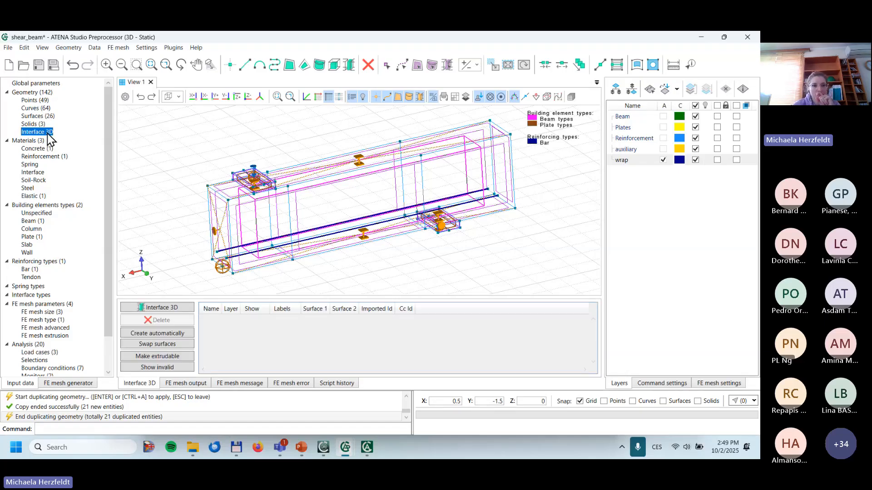
{"action": "left_click", "coordinate": [173, 335]}
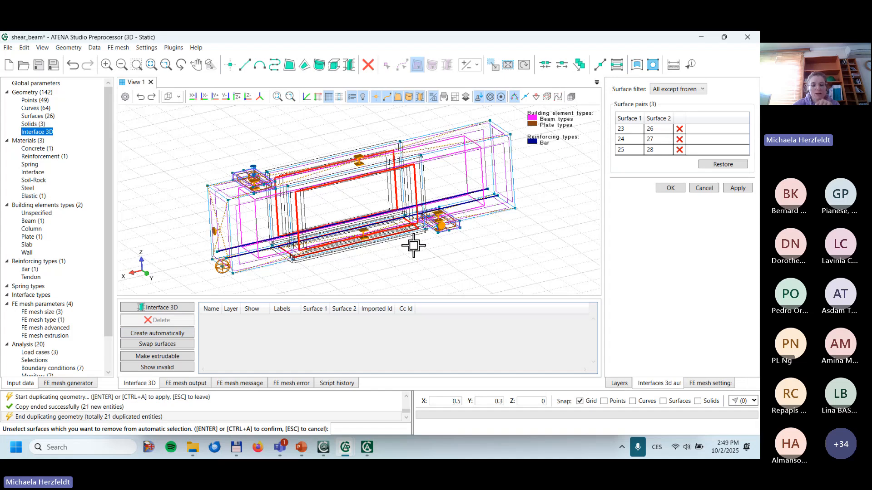
{"action": "scroll", "coordinate": [318, 240], "scroll_direction": "up", "scroll_amount": 1}
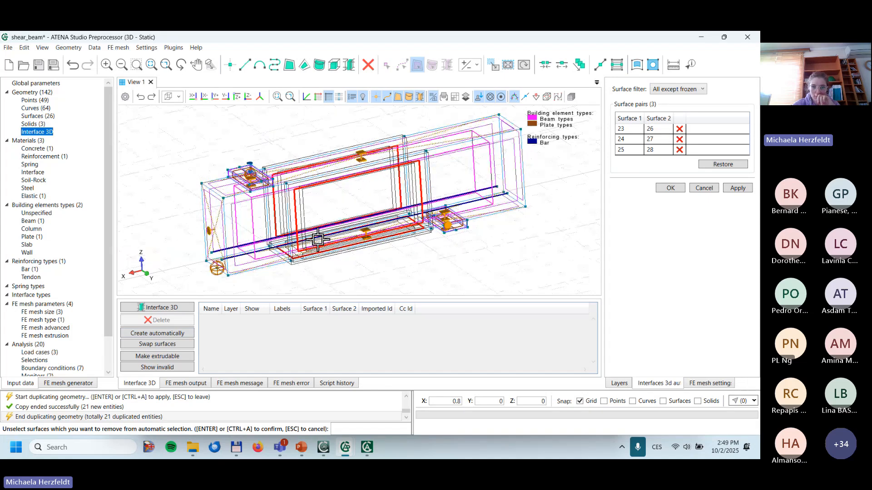
{"action": "scroll", "coordinate": [318, 239], "scroll_direction": "up", "scroll_amount": 2}
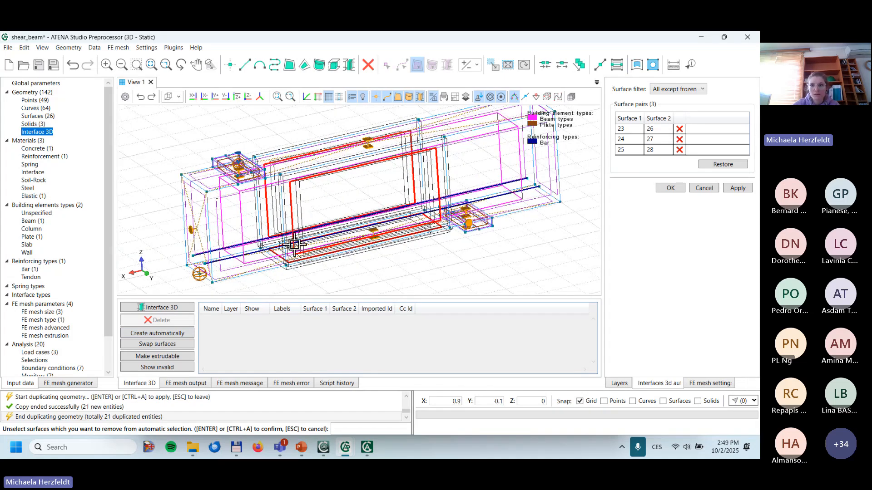
{"action": "left_click", "coordinate": [679, 192]}
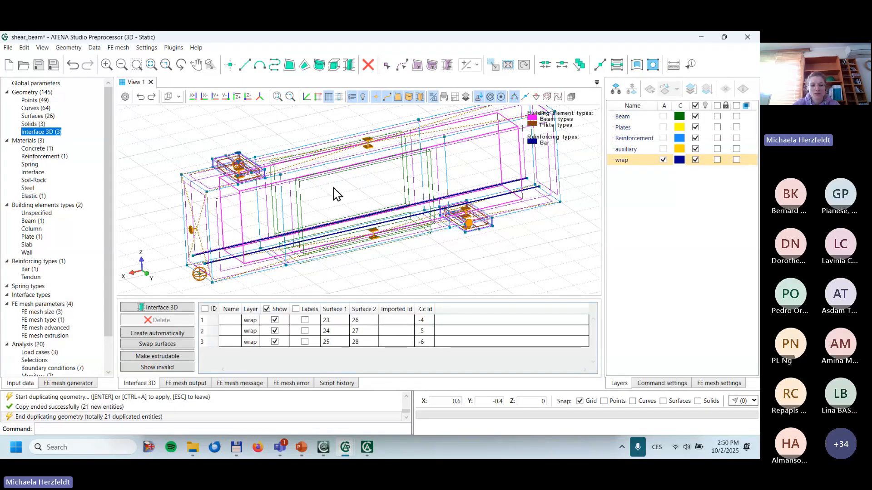
Step: Hide the Beam layer and display the surface normals as arrows in the model
{"action": "middle_click_drag", "start_coordinate": [355, 211], "coordinate": [381, 219]}
{"action": "middle_click_drag", "start_coordinate": [496, 230], "coordinate": [517, 242]}
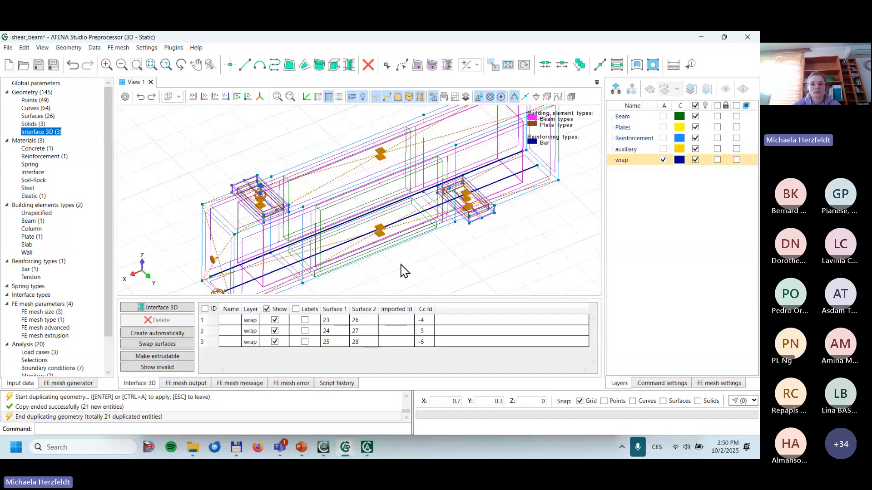
{"action": "middle_click_drag", "start_coordinate": [389, 265], "coordinate": [380, 255]}
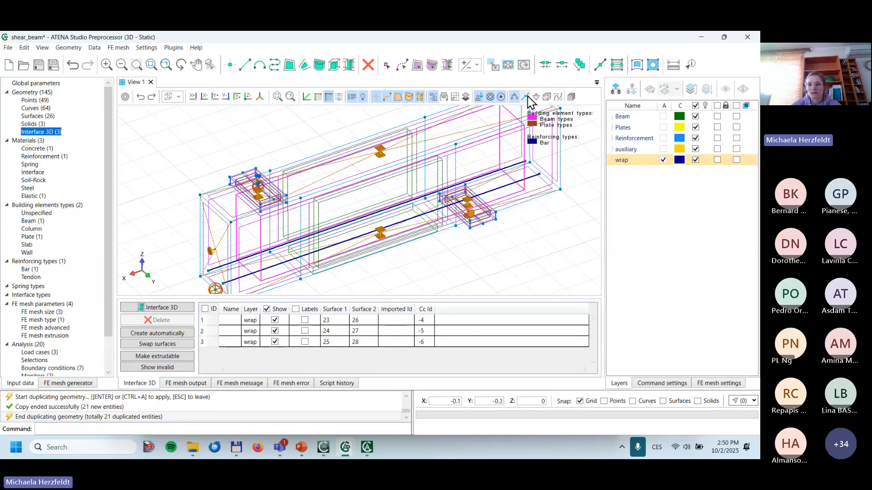
{"action": "left_click", "coordinate": [695, 117]}
{"action": "left_click", "coordinate": [536, 96]}
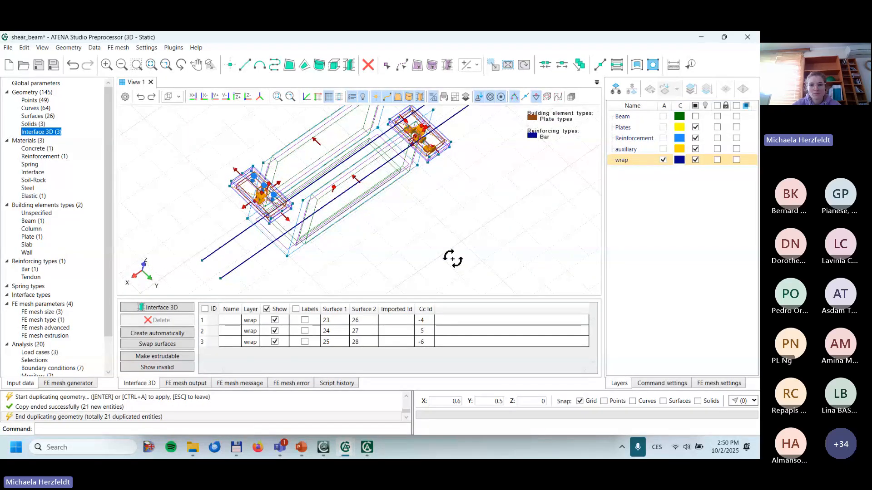
Step: Examine the normal directions of the wrap's side and bottom surfaces together with the interfaces' Surface 1 and Surface 2 assignments
{"action": "middle_click_drag", "start_coordinate": [452, 257], "coordinate": [441, 200]}
{"action": "mouse_move", "coordinate": [375, 236]}
{"action": "middle_mouse_down"}
{"action": "mouse_move", "coordinate": [380, 245]}
{"action": "mouse_move", "coordinate": [366, 243]}
{"action": "mouse_move", "coordinate": [393, 247]}
{"action": "mouse_move", "coordinate": [377, 244]}
{"action": "middle_mouse_up"}
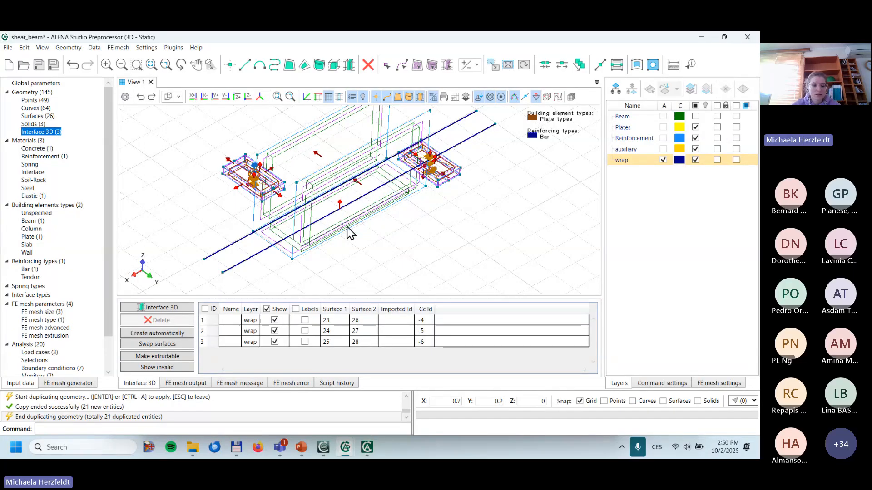
{"action": "middle_click_drag", "start_coordinate": [372, 245], "coordinate": [362, 187]}
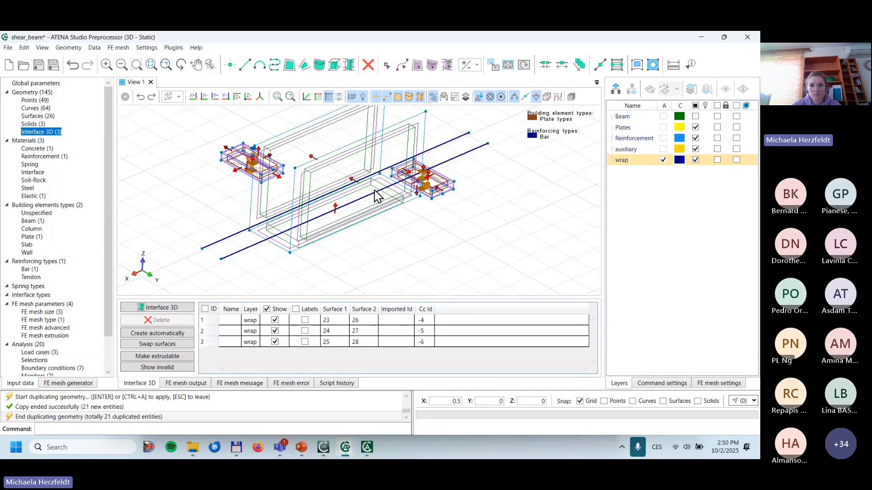
{"action": "middle_click_drag", "start_coordinate": [361, 227], "coordinate": [348, 210]}
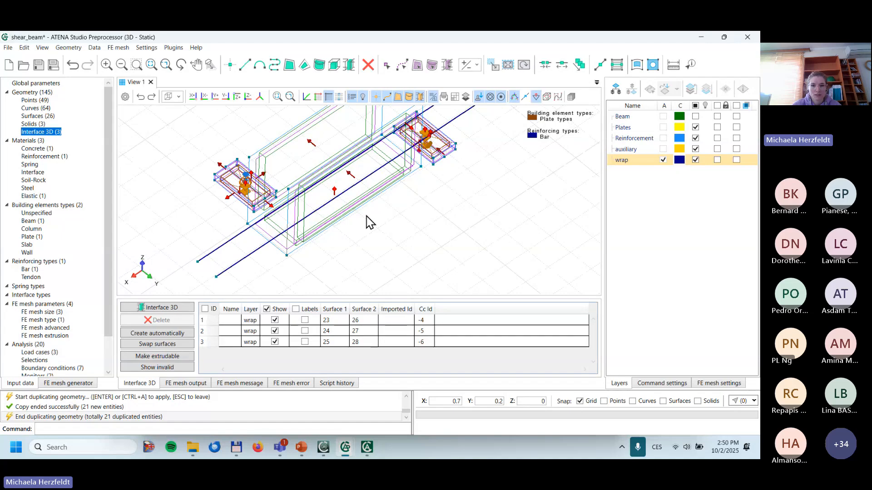
{"action": "middle_click_drag", "start_coordinate": [383, 241], "coordinate": [405, 219]}
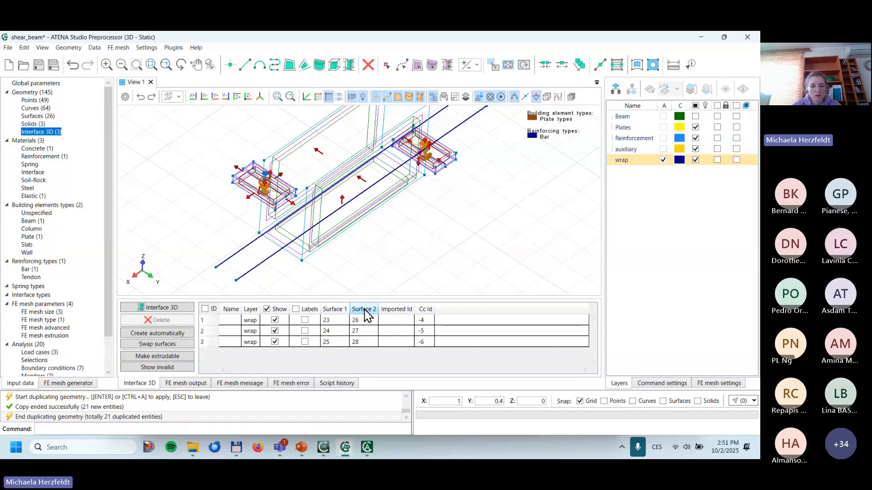
{"action": "middle_click_drag", "start_coordinate": [391, 241], "coordinate": [356, 249]}
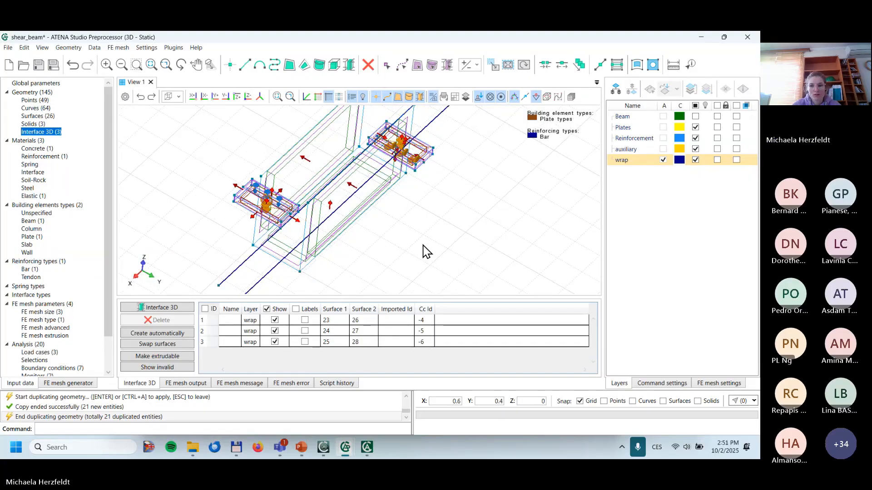
{"action": "mouse_move", "coordinate": [631, 153]}
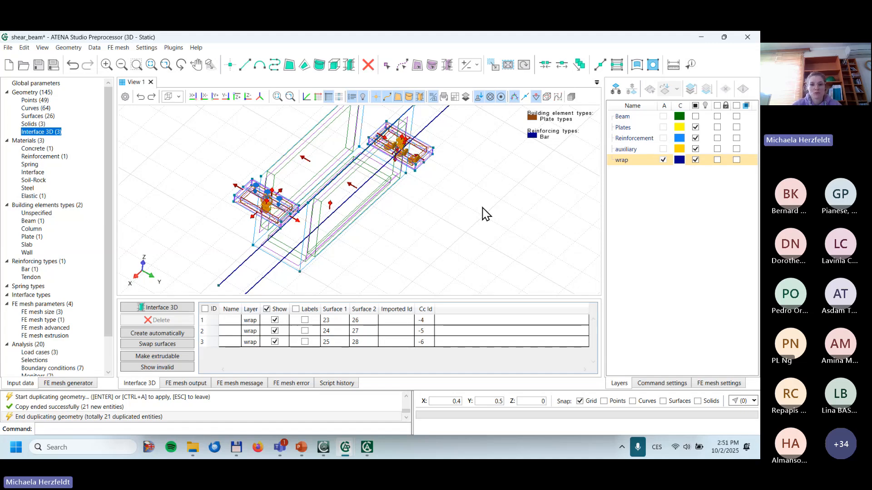
Step: Highlight the 24-27 interface in the model and compare its surface order with the wrap's normal directions
{"action": "middle_click_drag", "start_coordinate": [322, 171], "coordinate": [315, 183]}
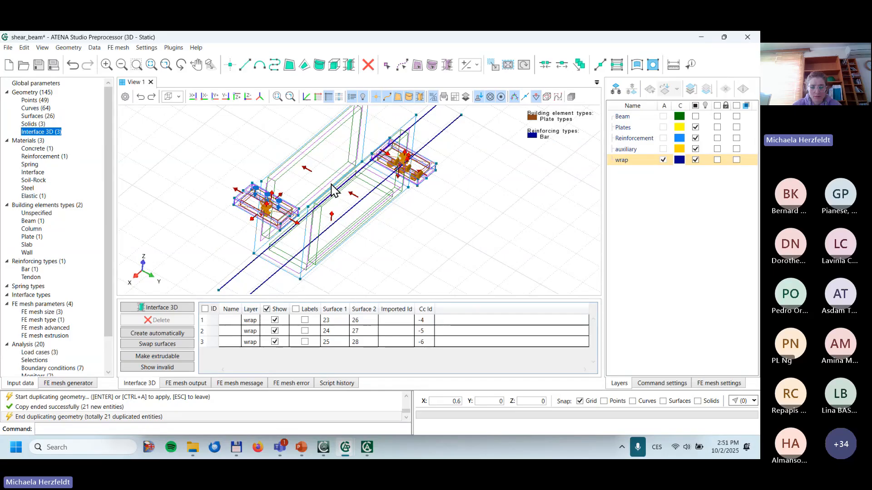
{"action": "middle_click_drag", "start_coordinate": [412, 234], "coordinate": [413, 221]}
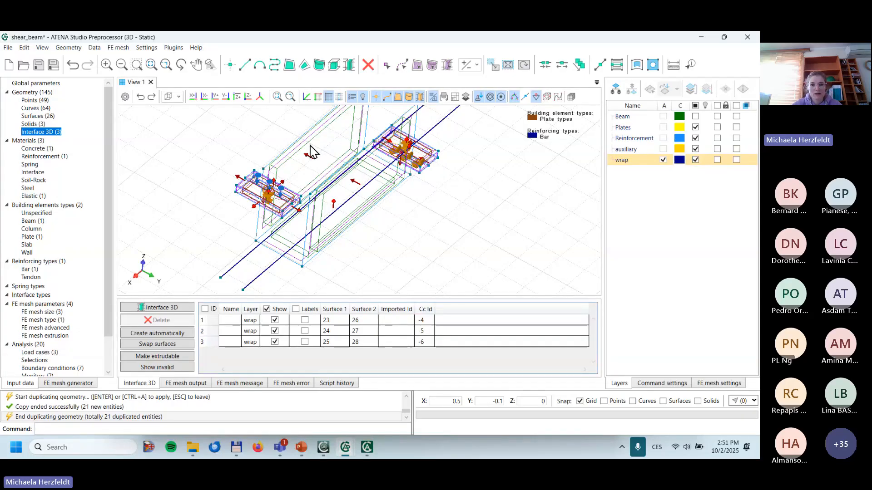
{"action": "left_click", "coordinate": [248, 322]}
{"action": "left_click", "coordinate": [257, 332]}
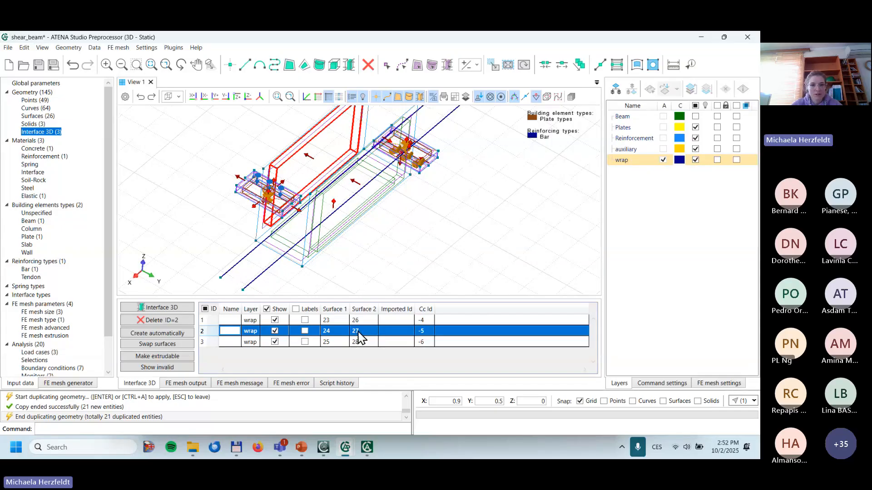
Step: Swap the surfaces of the bottom face's 3D interface so that Surface 1 is 26 and Surface 2 is 23
{"action": "left_click", "coordinate": [359, 321]}
{"action": "middle_click_drag", "start_coordinate": [380, 258], "coordinate": [335, 225]}
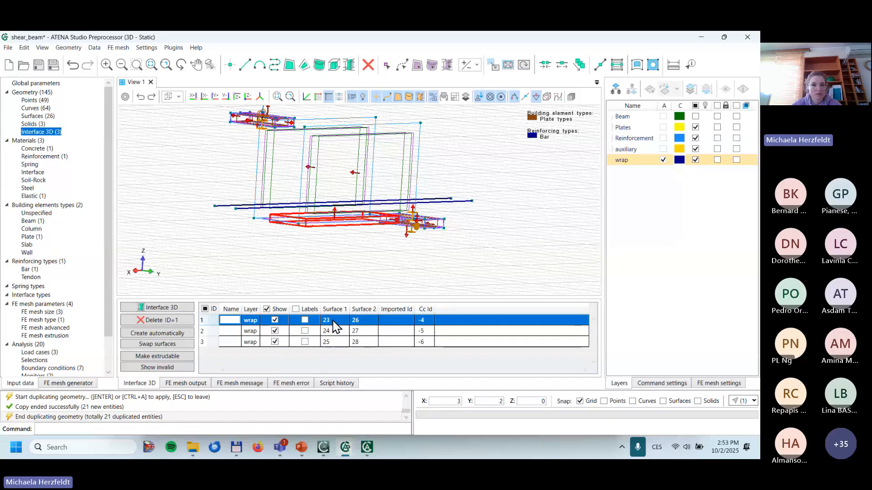
{"action": "left_click", "coordinate": [157, 344]}
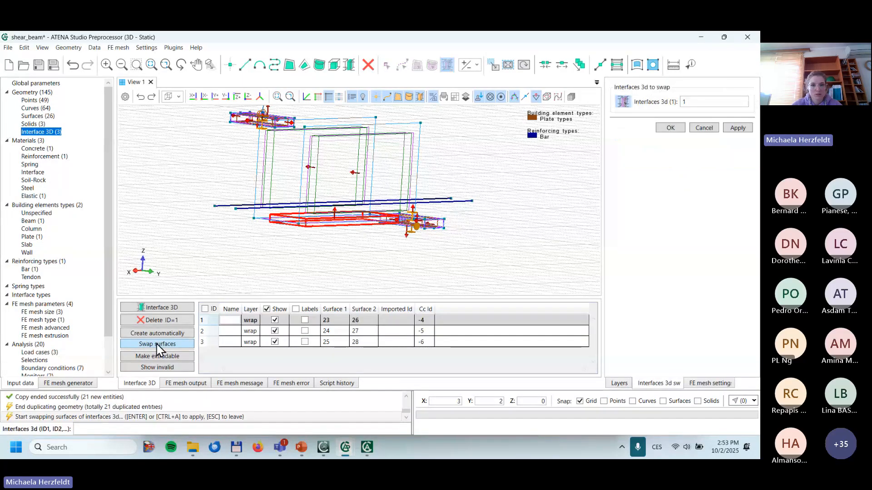
{"action": "left_click", "coordinate": [675, 129]}
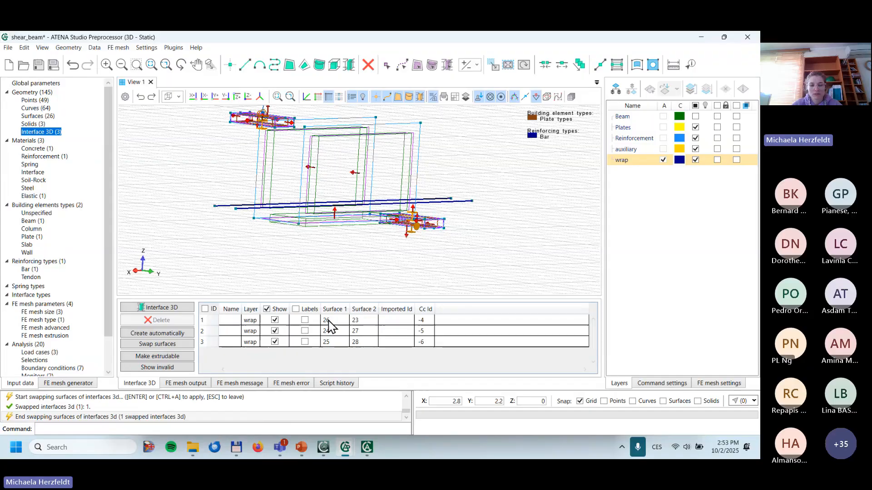
{"action": "left_click", "coordinate": [361, 324]}
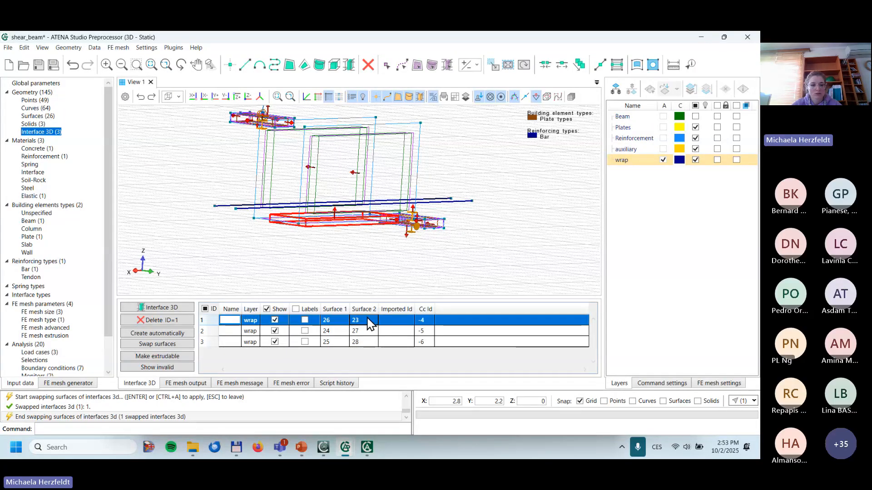
{"action": "left_click", "coordinate": [339, 253]}
Step: Swap the surfaces of 3D interface 3 on the side face, making Surface 1 28 and Surface 2 25
{"action": "left_click", "coordinate": [250, 344]}
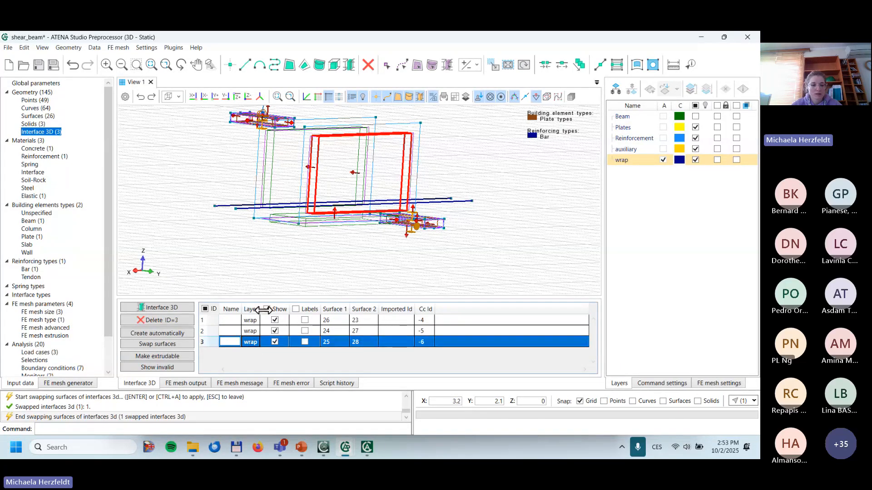
{"action": "middle_click_drag", "start_coordinate": [321, 278], "coordinate": [390, 254]}
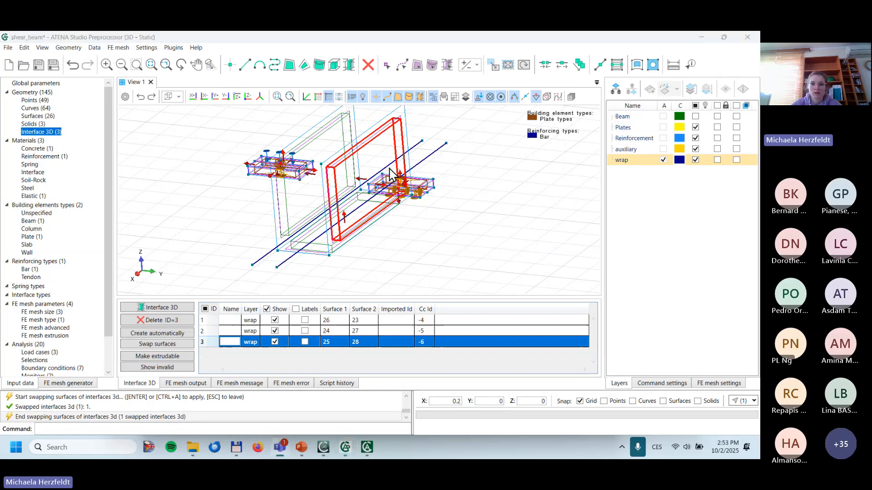
{"action": "left_click", "coordinate": [368, 181]}
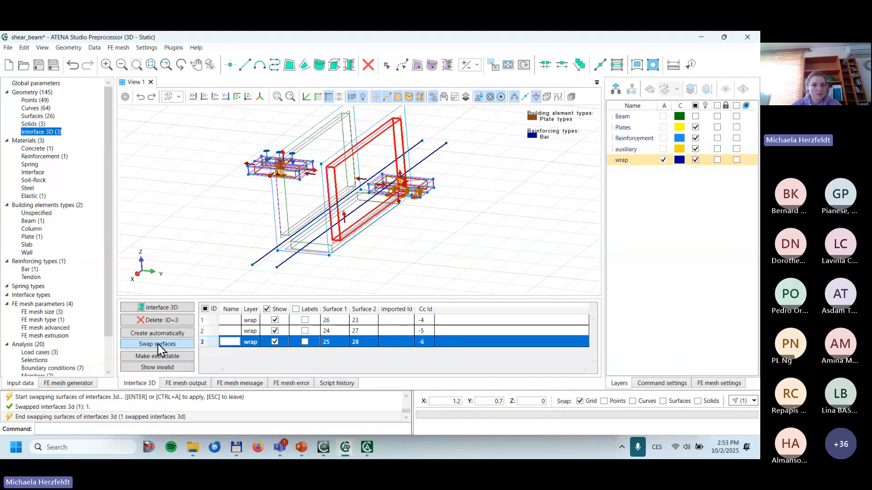
{"action": "left_click", "coordinate": [180, 345]}
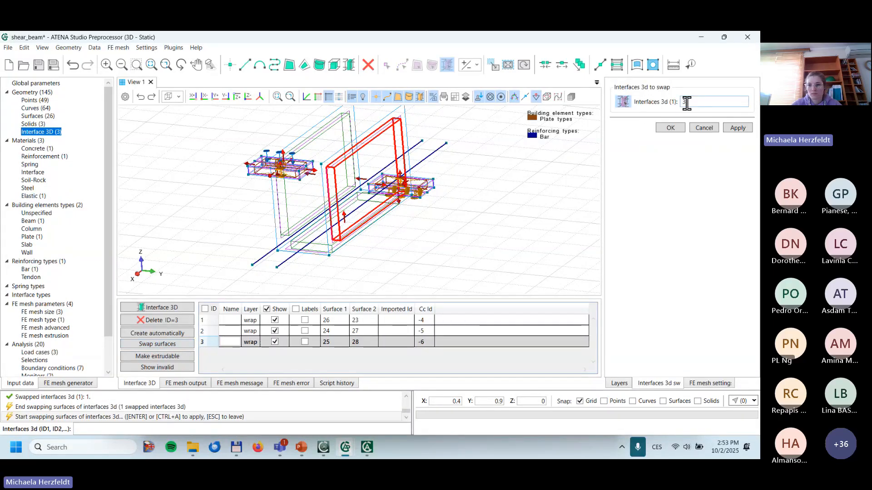
{"action": "left_click", "coordinate": [671, 129]}
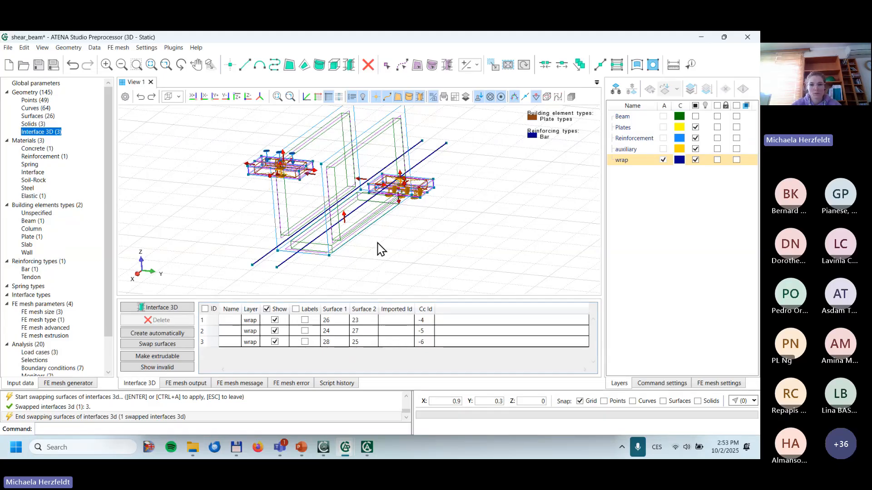
Step: Examine the wrap's surface normals from several sides against the swapped Surface 1 and Surface 2 assignments
{"action": "middle_click_drag", "start_coordinate": [378, 244], "coordinate": [441, 274]}
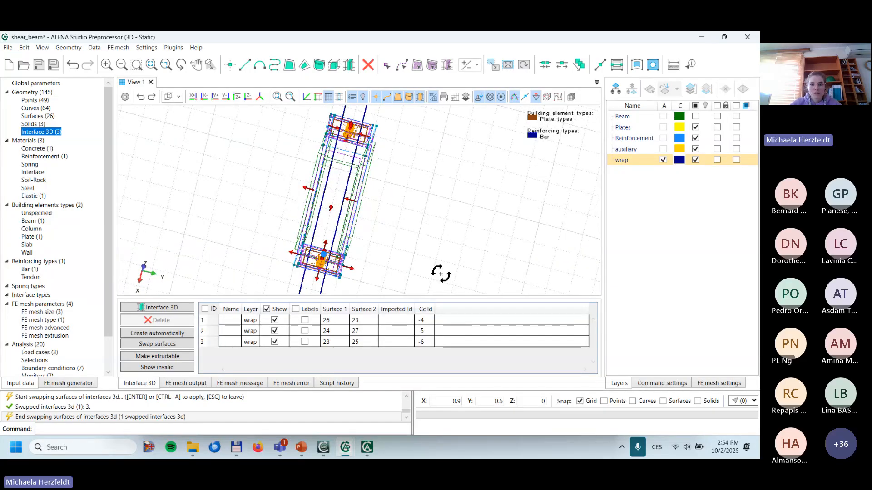
{"action": "middle_click_drag", "start_coordinate": [440, 274], "coordinate": [386, 236]}
{"action": "scroll", "coordinate": [335, 217], "scroll_direction": "up", "scroll_amount": 5}
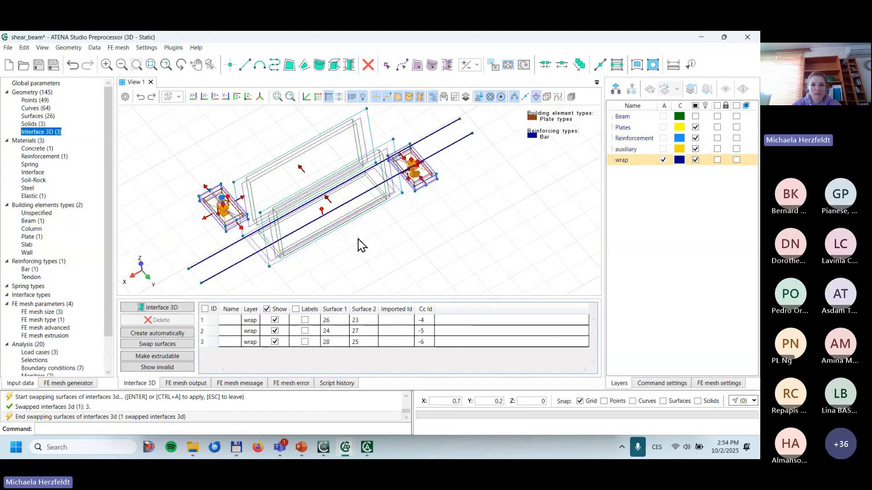
{"action": "middle_click_drag", "start_coordinate": [402, 245], "coordinate": [369, 259]}
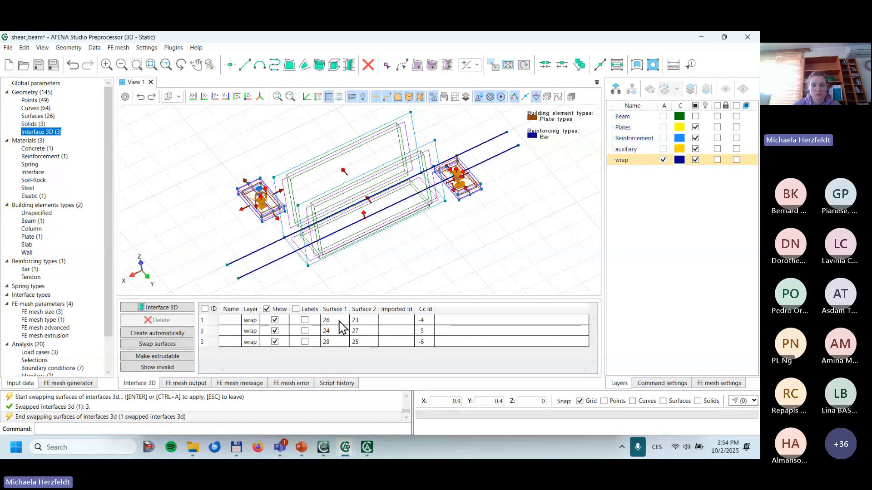
{"action": "middle_click_drag", "start_coordinate": [414, 250], "coordinate": [443, 252]}
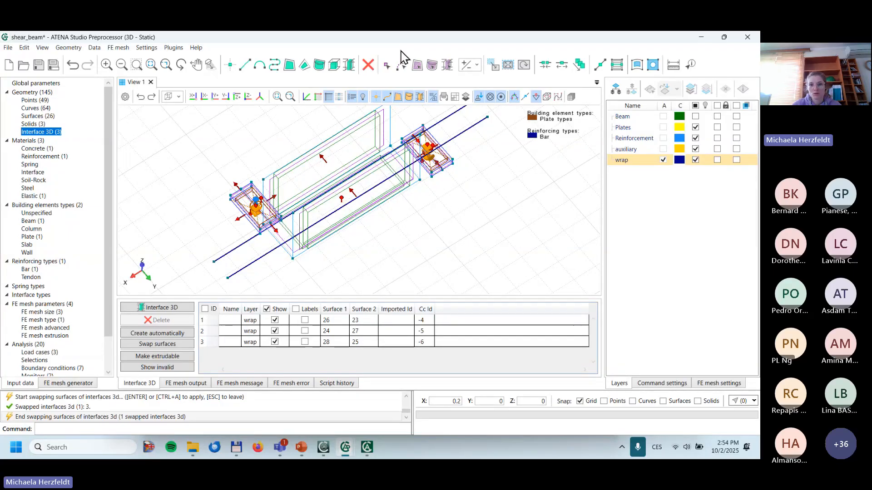
{"action": "left_click", "coordinate": [381, 236]}
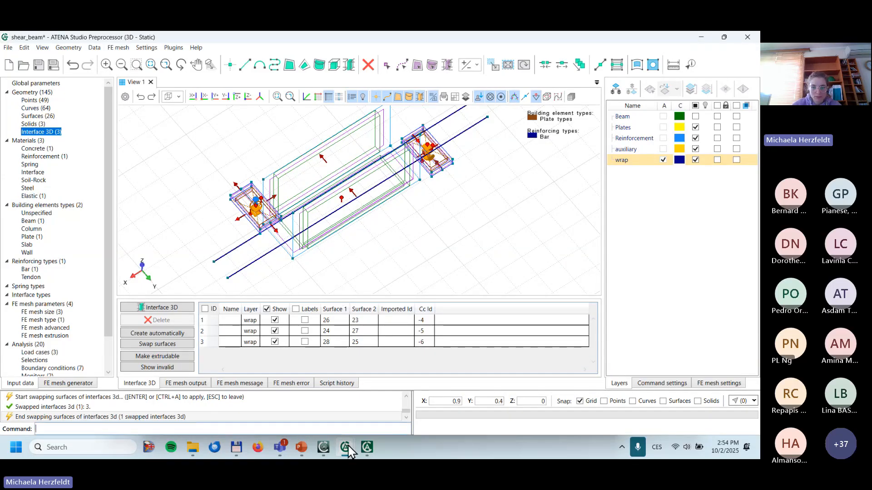
Step: Open the example shear_beam_strengthening_B_fabric_2Dcomposite.pre from the STATIC\Strengthening folder of the ATENA Engineering 2025 examples
{"action": "mouse_move", "coordinate": [368, 449]}
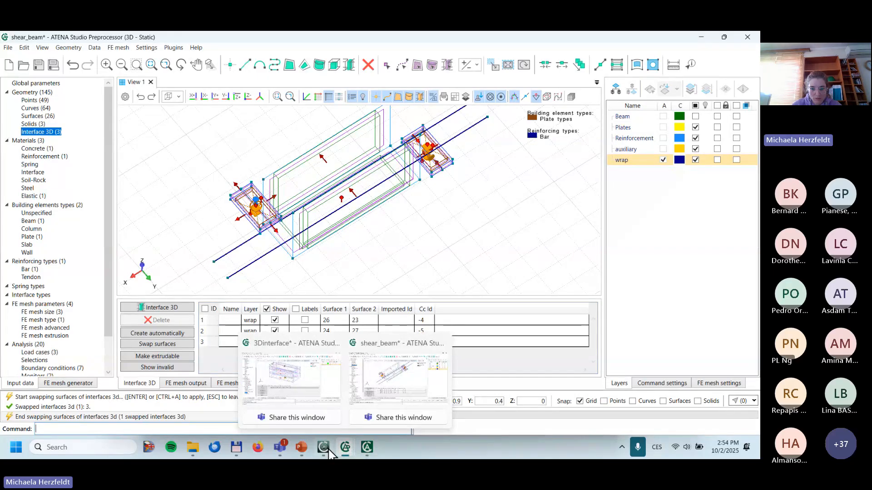
{"action": "left_click", "coordinate": [326, 429]}
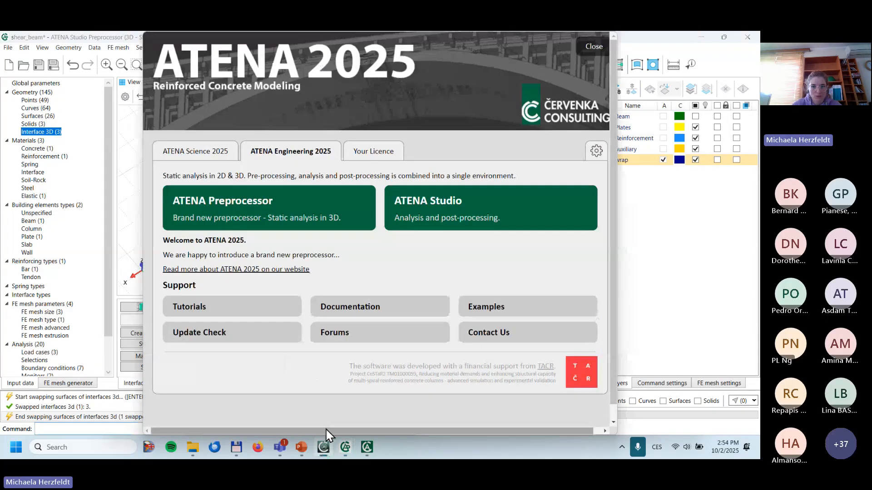
{"action": "left_click", "coordinate": [505, 309]}
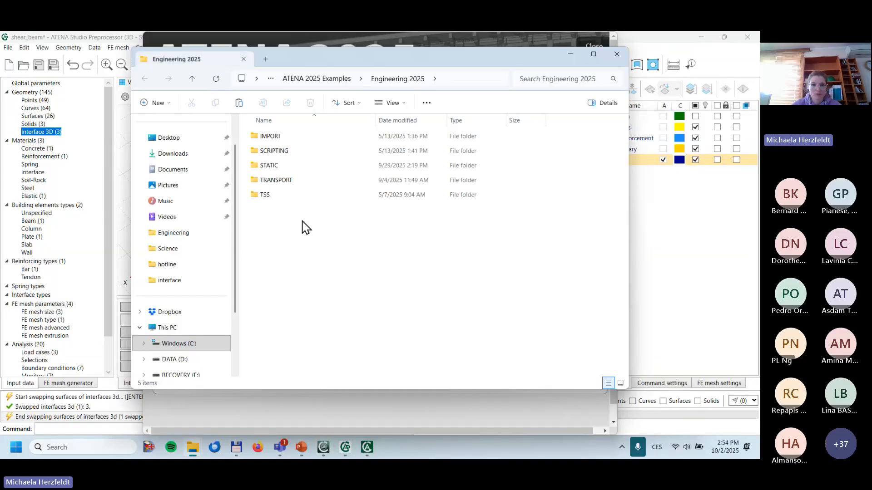
{"action": "left_click", "coordinate": [272, 169]}
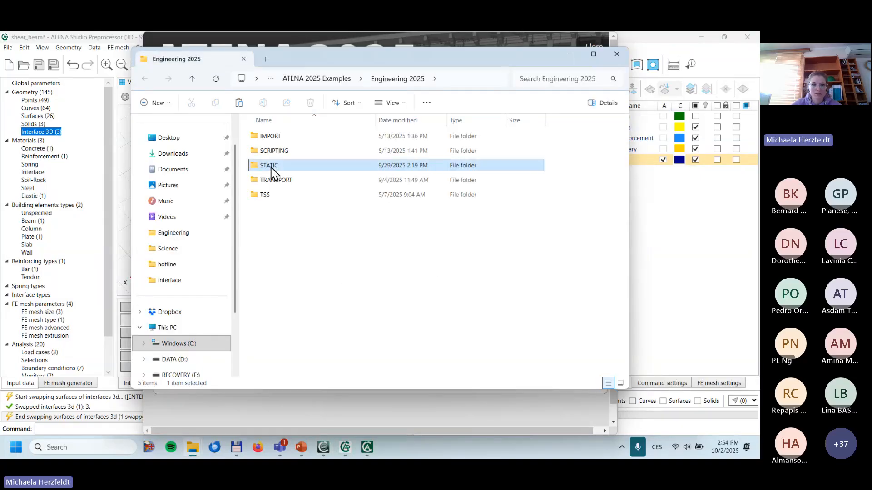
{"action": "double_click", "coordinate": [272, 169]}
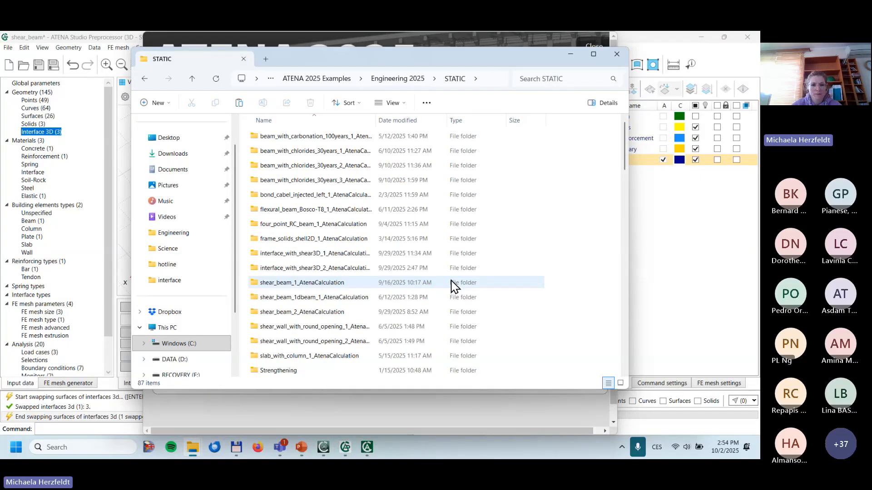
{"action": "scroll", "coordinate": [302, 308], "scroll_direction": "down", "scroll_amount": 4}
{"action": "double_click", "coordinate": [283, 178]}
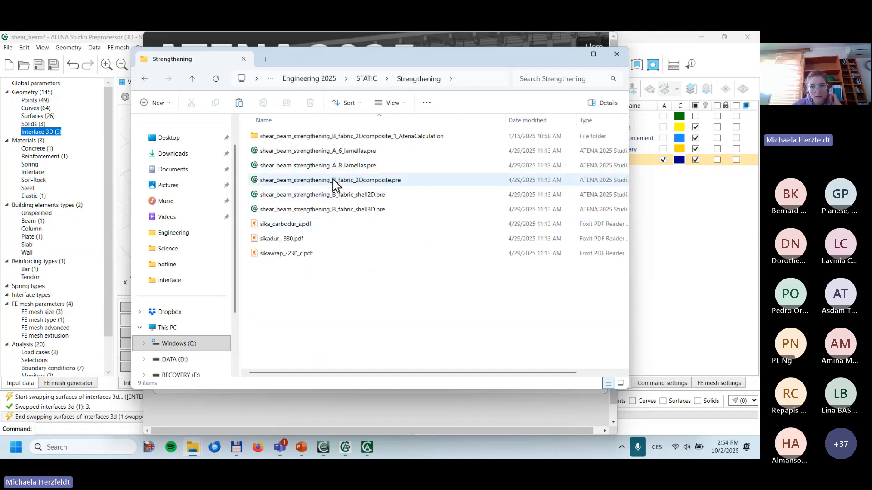
{"action": "left_click", "coordinate": [337, 183]}
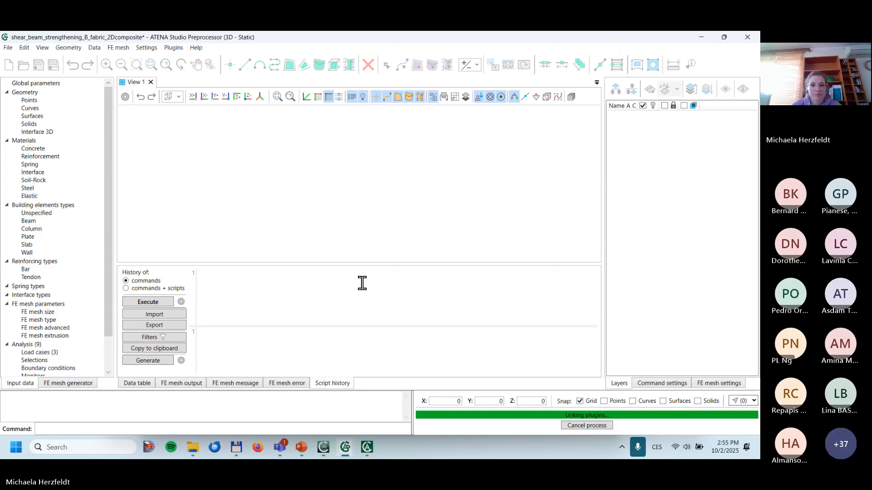
Step: Enlarge the model view of the strengthening example and list its 3D interfaces
{"action": "scroll", "coordinate": [359, 205], "scroll_direction": "up", "scroll_amount": 3}
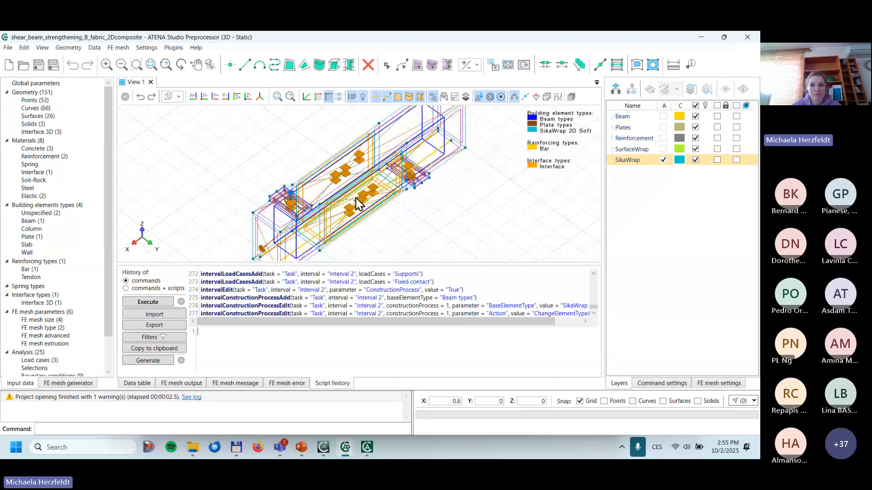
{"action": "scroll", "coordinate": [358, 204], "scroll_direction": "up", "scroll_amount": 5}
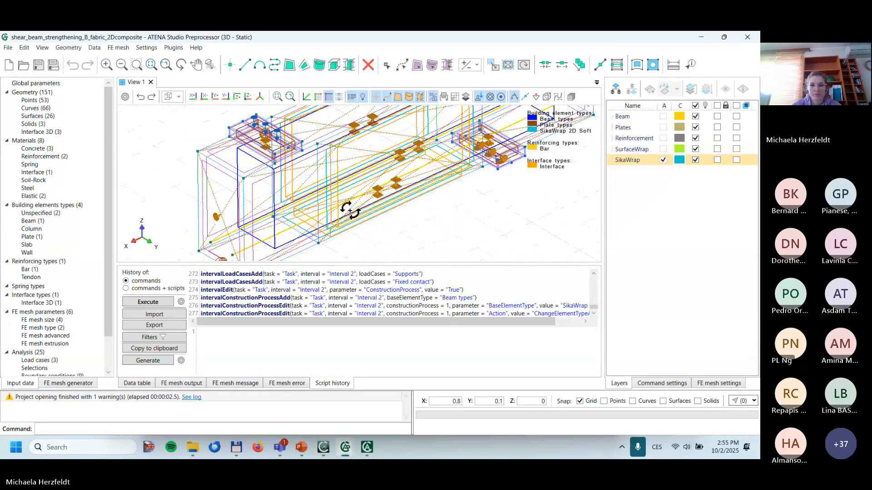
{"action": "middle_click_drag", "start_coordinate": [414, 204], "coordinate": [385, 223]}
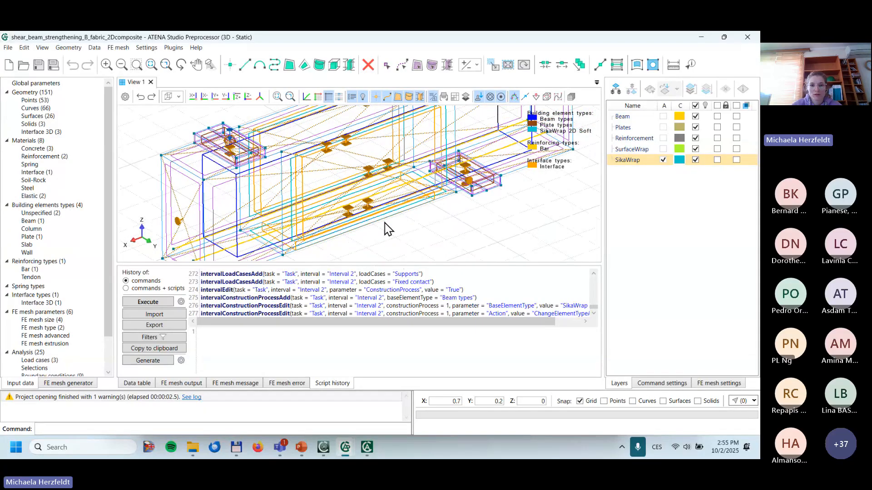
{"action": "scroll", "coordinate": [388, 229], "scroll_direction": "down", "scroll_amount": 3}
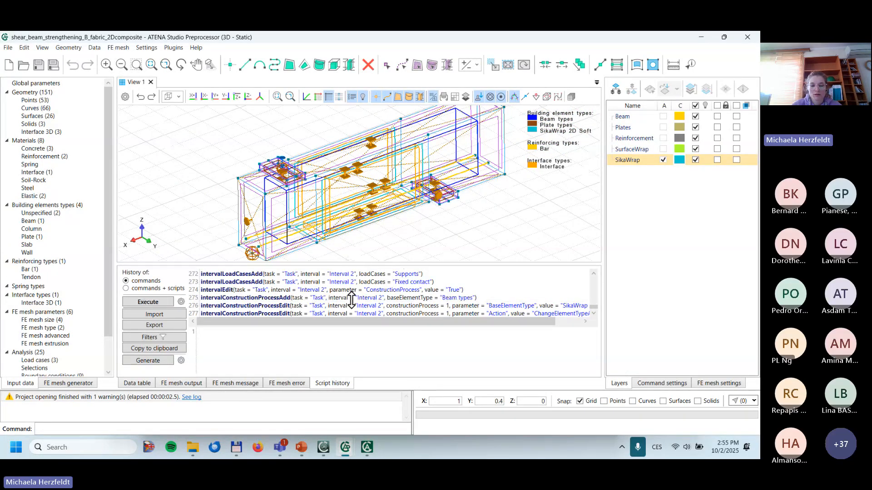
{"action": "left_click_drag", "start_coordinate": [351, 300], "coordinate": [352, 300]}
{"action": "middle_click_drag", "start_coordinate": [366, 247], "coordinate": [350, 235]}
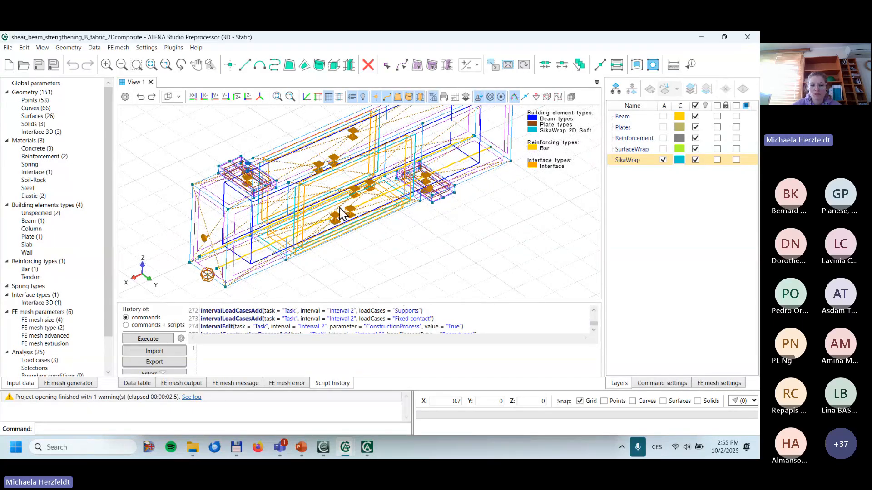
{"action": "left_click", "coordinate": [41, 132]}
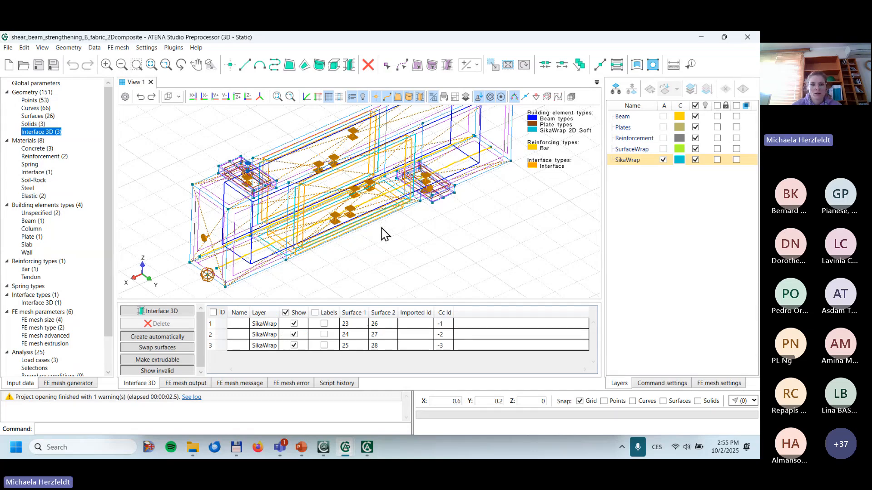
Step: Display the surface normals in the example model and hide the Beam layer
{"action": "middle_click_drag", "start_coordinate": [383, 254], "coordinate": [410, 245]}
{"action": "left_click", "coordinate": [536, 97]}
{"action": "middle_click_drag", "start_coordinate": [388, 221], "coordinate": [358, 208]}
{"action": "left_click", "coordinate": [695, 116]}
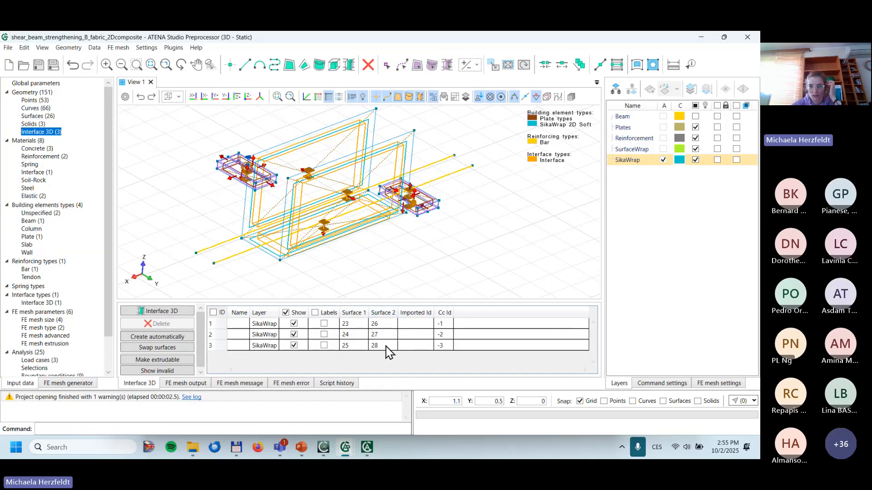
Step: Examine the normals of the SikaWrap side and bottom surfaces against the example's Surface 1 and Surface 2 assignments
{"action": "middle_click_drag", "start_coordinate": [368, 258], "coordinate": [400, 202]}
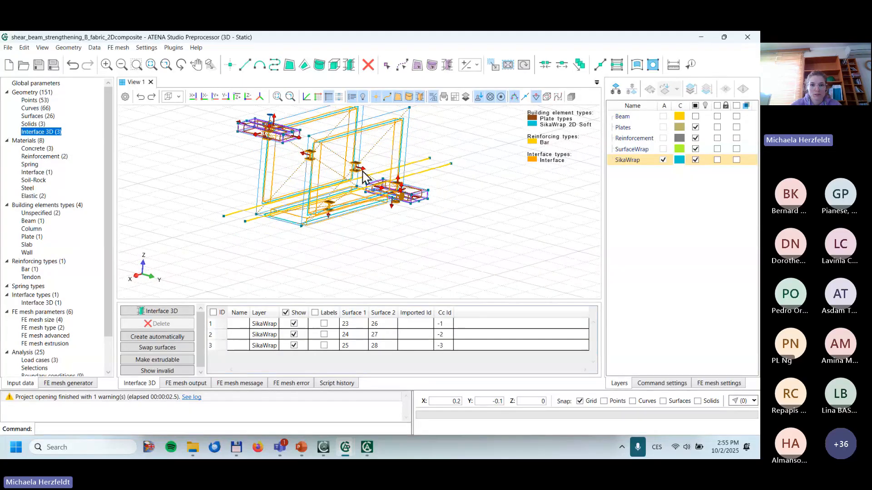
{"action": "middle_click_drag", "start_coordinate": [282, 275], "coordinate": [309, 257]}
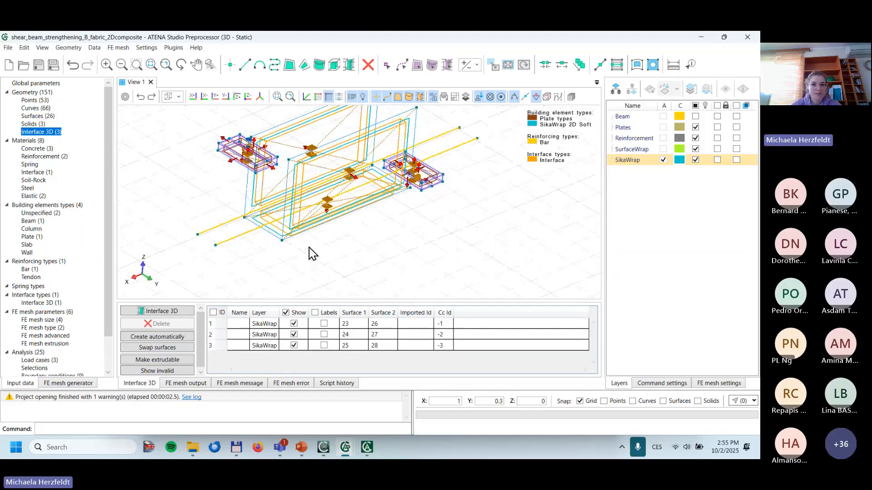
{"action": "scroll", "coordinate": [330, 211], "scroll_direction": "down", "scroll_amount": 1}
{"action": "middle_click_drag", "start_coordinate": [334, 218], "coordinate": [332, 246]}
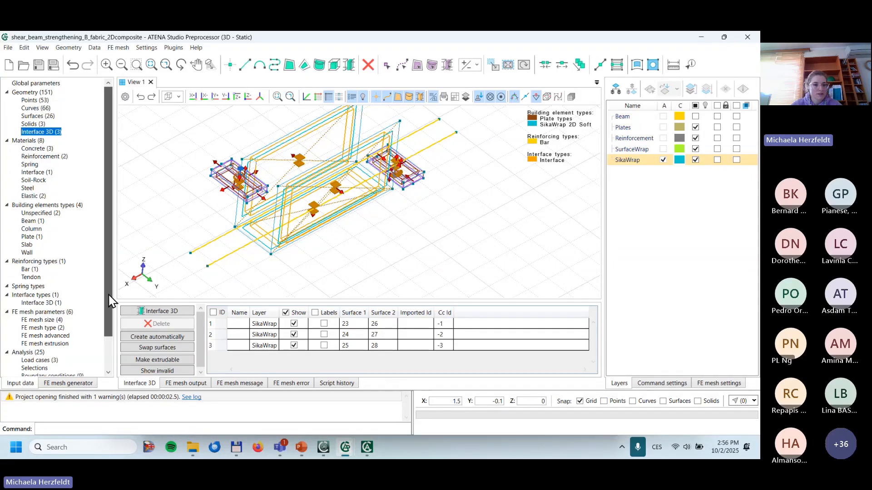
{"action": "left_click", "coordinate": [112, 353]}
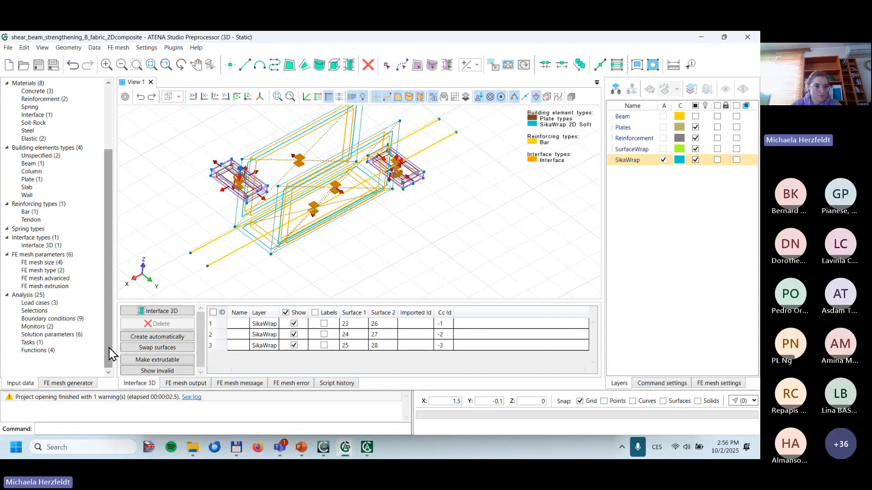
Step: Review the boundary conditions and compare the surfaces assigned to the interface slave and interface master fixed contacts
{"action": "left_click", "coordinate": [49, 320]}
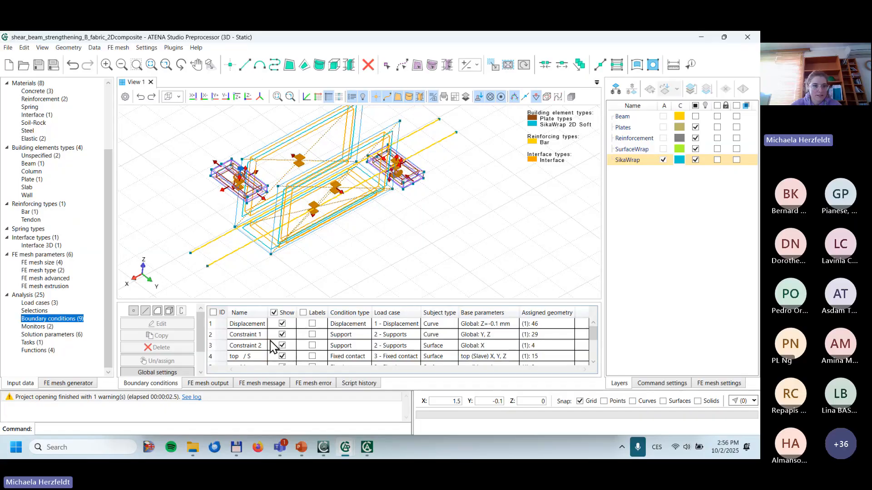
{"action": "scroll", "coordinate": [262, 345], "scroll_direction": "down", "scroll_amount": 2}
{"action": "left_click", "coordinate": [254, 349]}
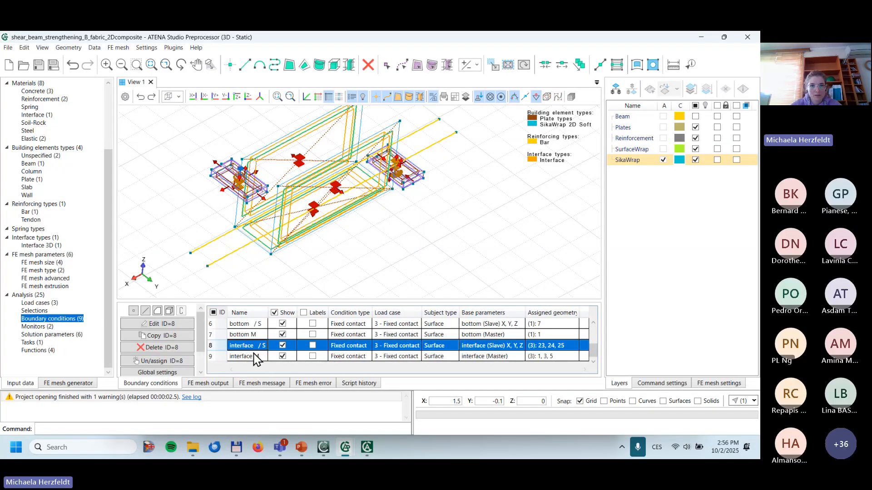
{"action": "left_click", "coordinate": [253, 358]}
{"action": "left_click", "coordinate": [255, 348]}
{"action": "left_click", "coordinate": [255, 357]}
{"action": "left_click", "coordinate": [257, 349]}
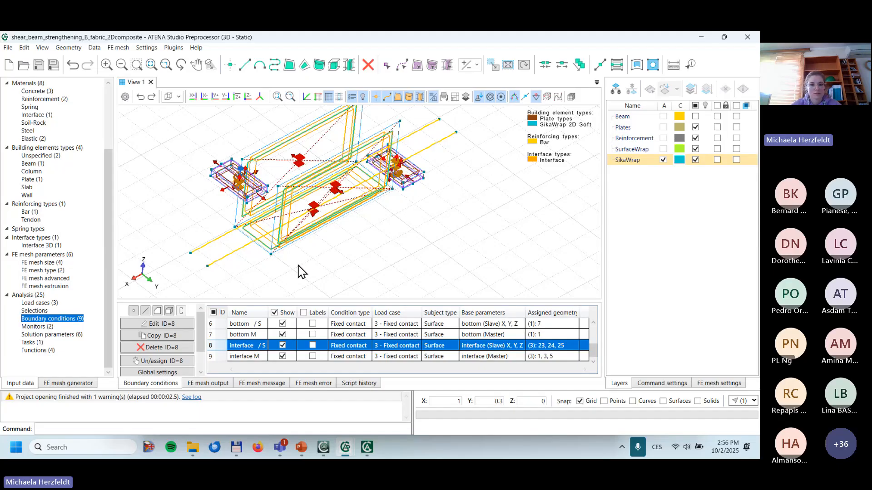
{"action": "scroll", "coordinate": [299, 266], "scroll_direction": "down", "scroll_amount": 3}
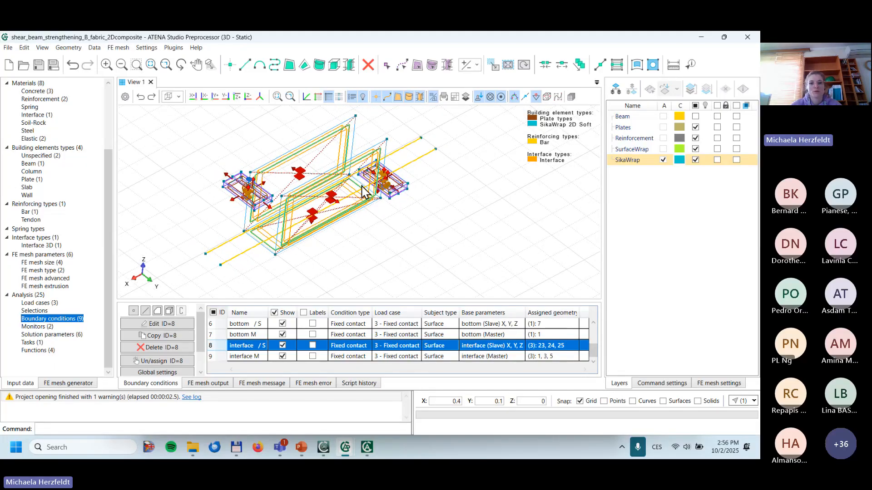
{"action": "scroll", "coordinate": [234, 247], "scroll_direction": "down", "scroll_amount": 1}
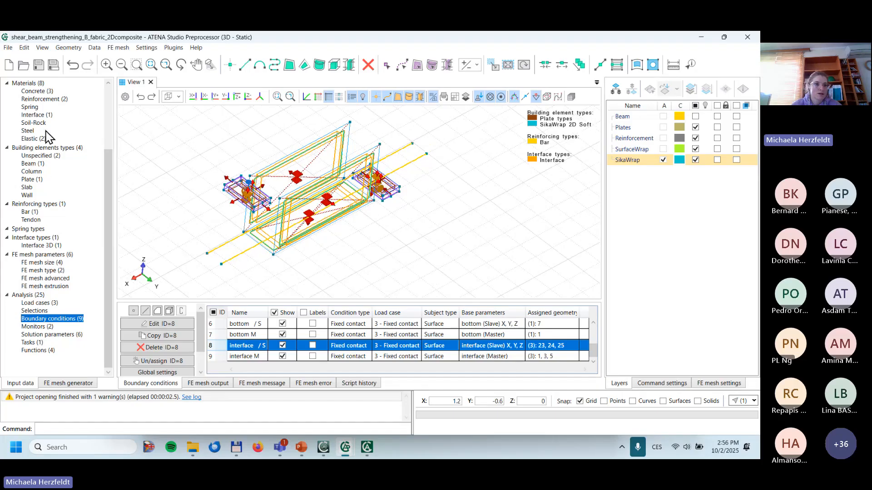
Step: Inspect the SikaWrap combined material's solid and reinforcement components, and close its properties without changes
{"action": "left_click", "coordinate": [40, 91]}
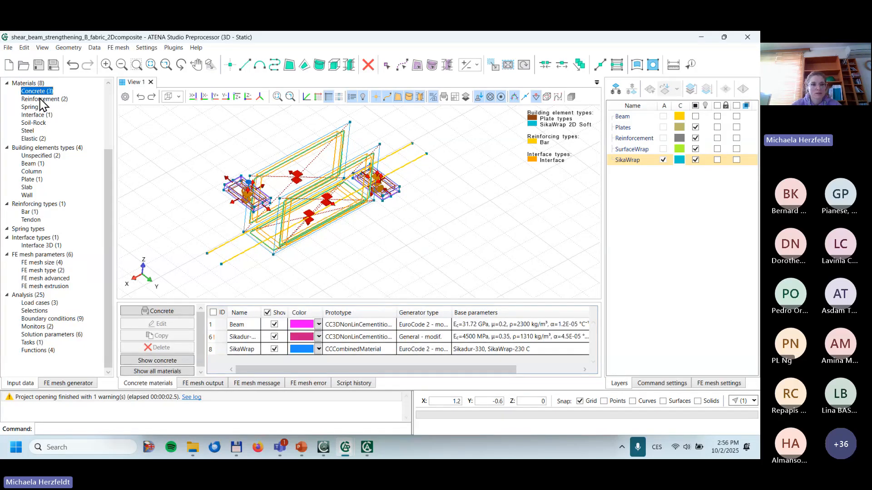
{"action": "left_click", "coordinate": [41, 100]}
{"action": "left_click", "coordinate": [40, 91]}
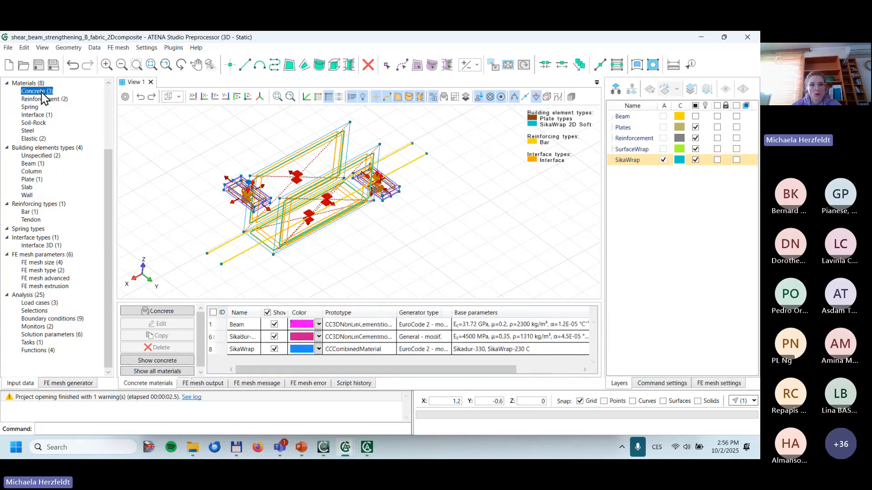
{"action": "left_click", "coordinate": [248, 350]}
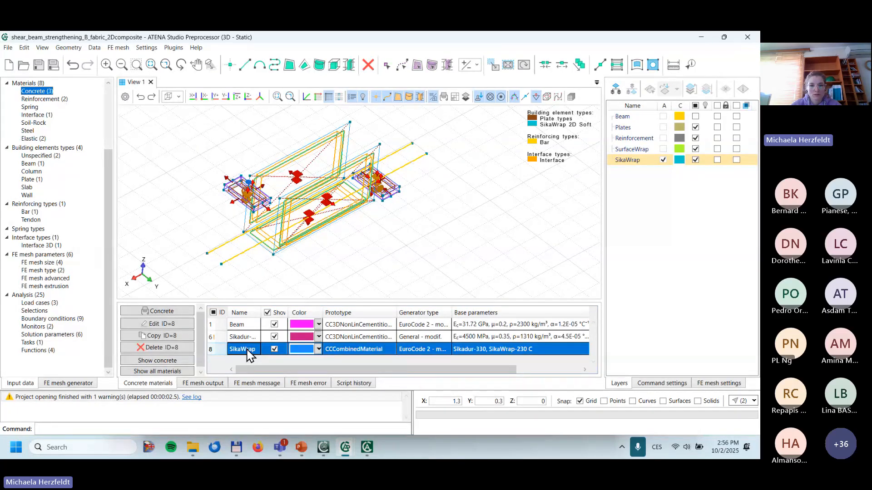
{"action": "double_click", "coordinate": [247, 350]}
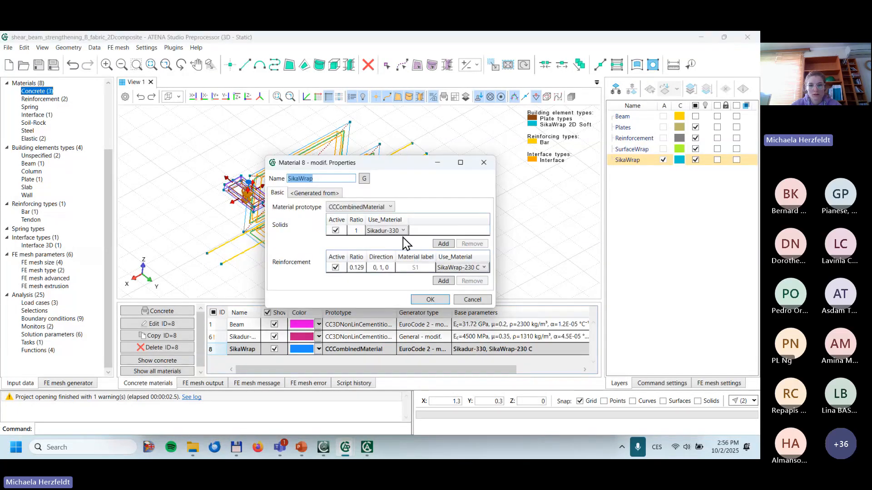
{"action": "left_click", "coordinate": [471, 301]}
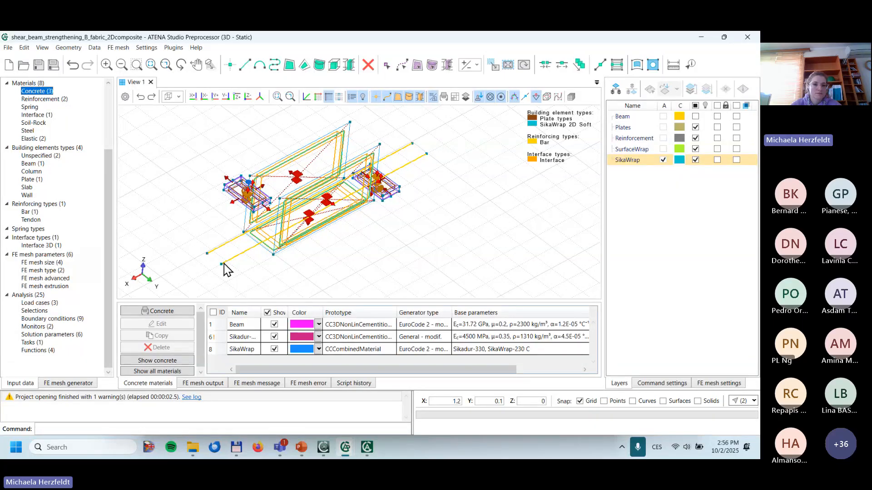
Step: Open the analysis task and review Interval 1, Interval 2 and the construction process defined for Interval 2
{"action": "left_click", "coordinate": [35, 343]}
{"action": "double_click", "coordinate": [263, 332]}
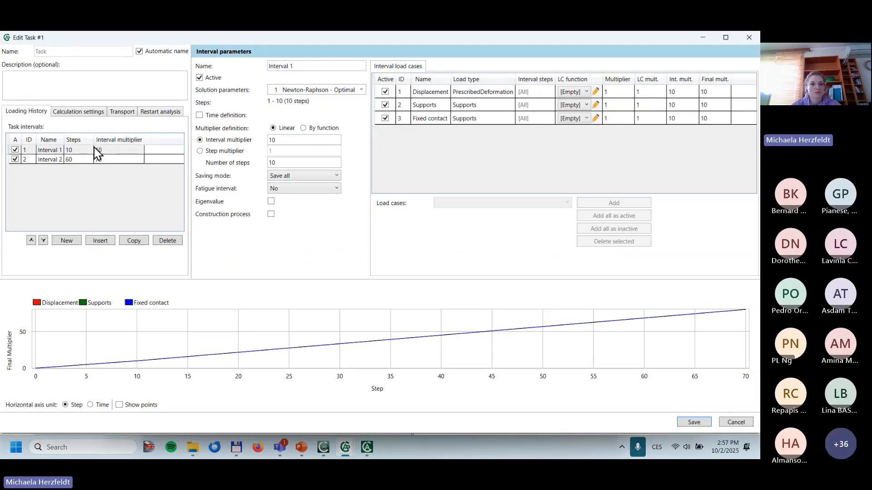
{"action": "left_click", "coordinate": [54, 153]}
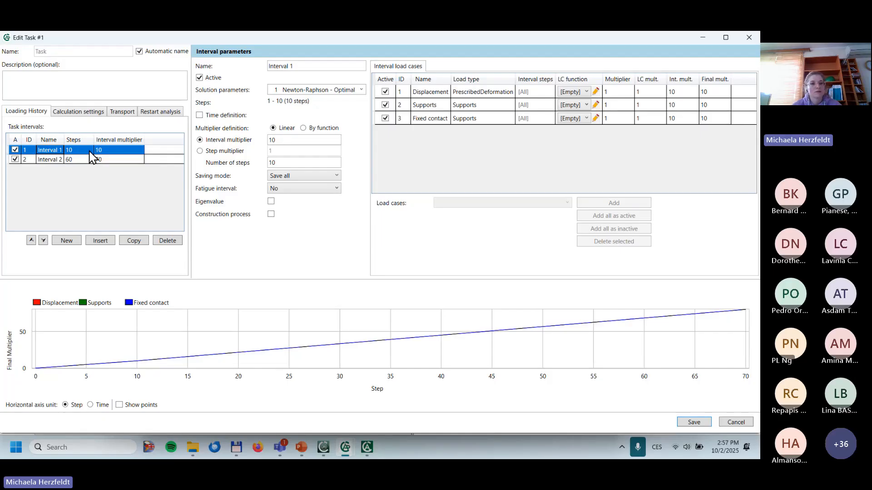
{"action": "left_click", "coordinate": [74, 160]}
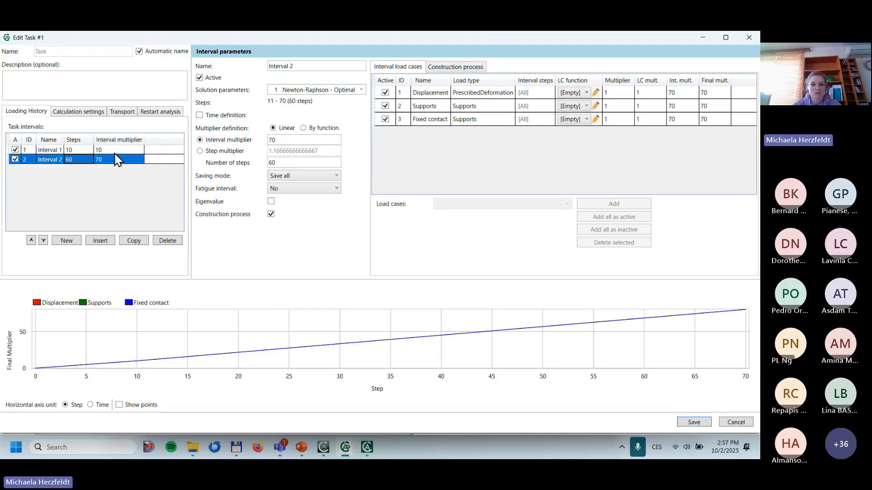
{"action": "left_click", "coordinate": [474, 69]}
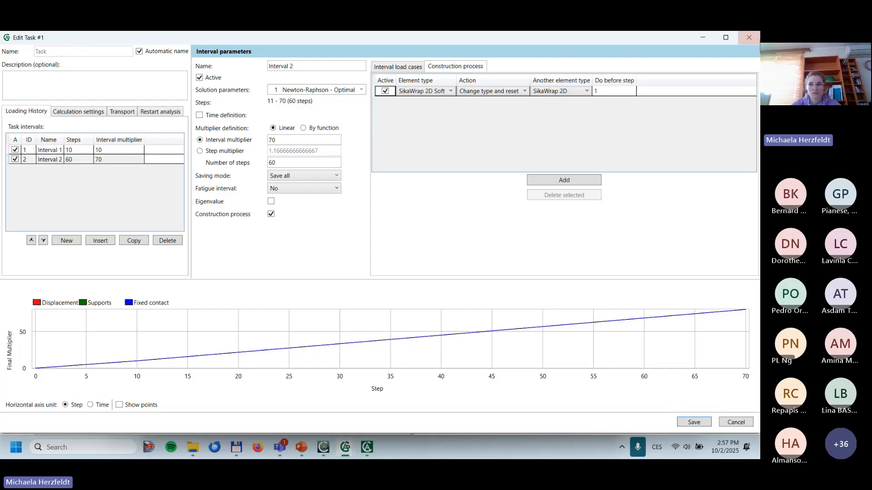
Step: Save the task definition and run its analysis in ATENA Studio
{"action": "left_click", "coordinate": [699, 423]}
{"action": "scroll", "coordinate": [161, 364], "scroll_direction": "down", "scroll_amount": 1}
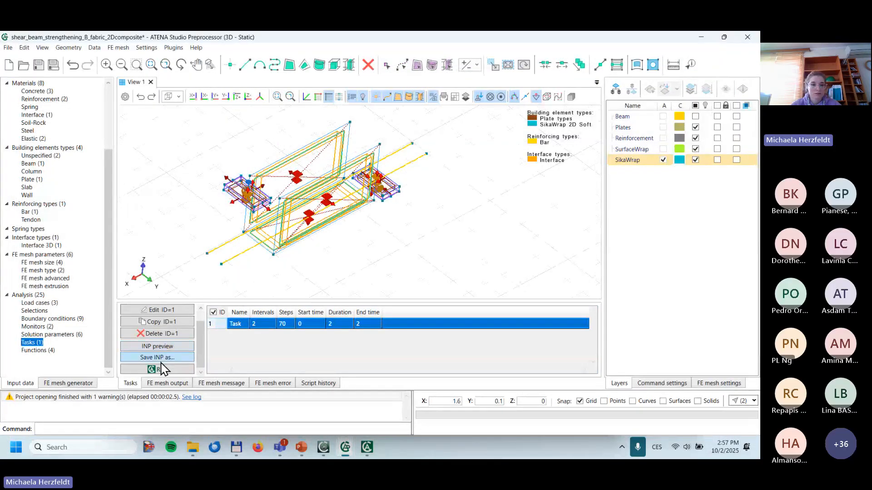
{"action": "left_click", "coordinate": [159, 371]}
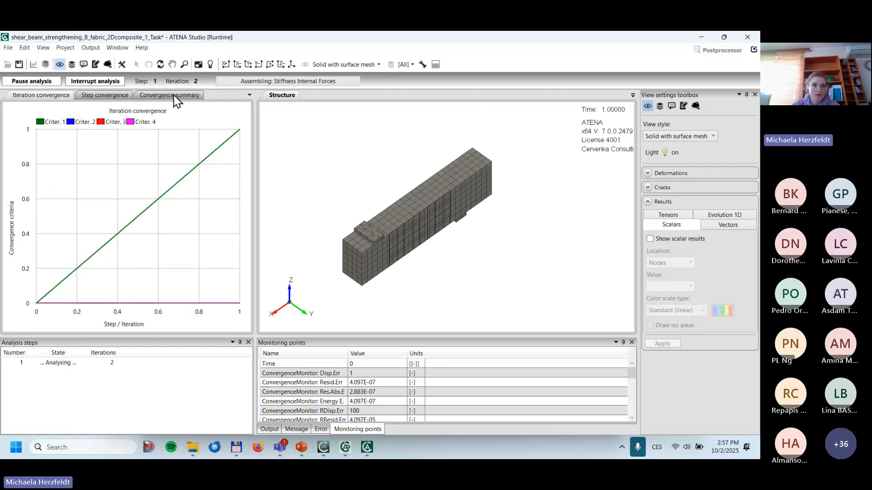
Step: Create a new activity containing only the 2D element groups and display it with the full model outline
{"action": "middle_click_drag", "start_coordinate": [422, 263], "coordinate": [435, 271]}
{"action": "left_click_drag", "start_coordinate": [434, 271], "coordinate": [395, 220]}
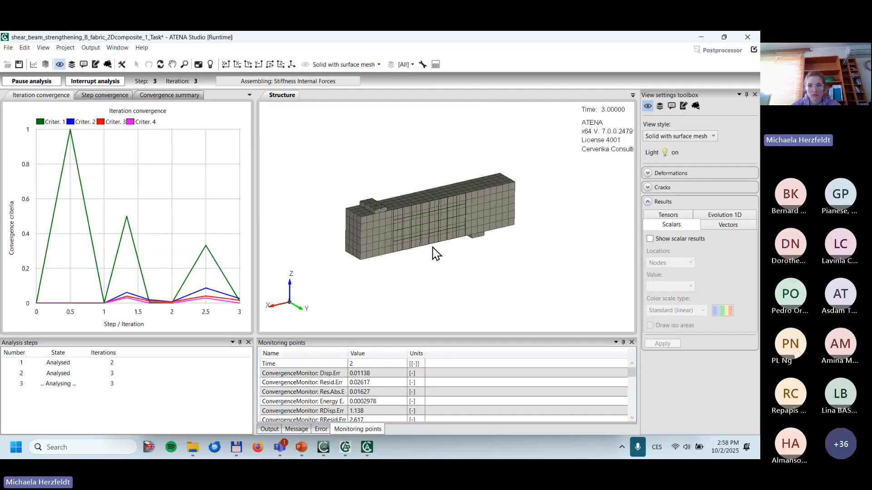
{"action": "left_click", "coordinate": [660, 106]}
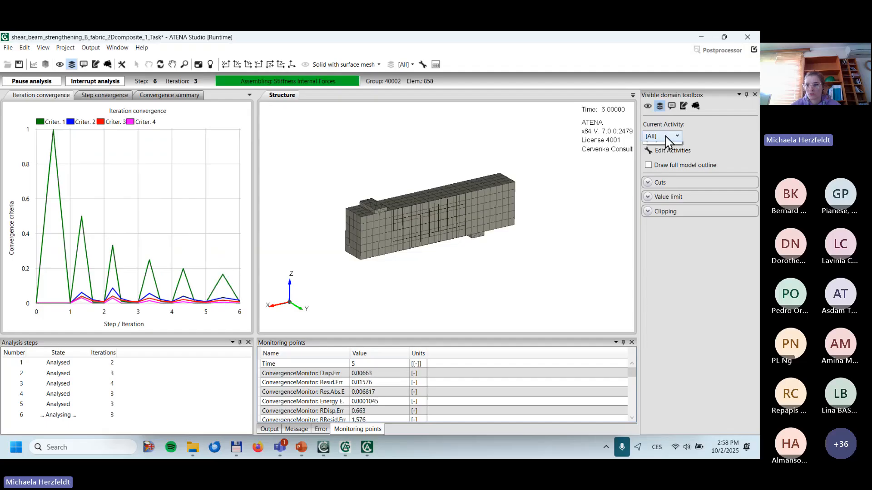
{"action": "left_click", "coordinate": [666, 137]}
{"action": "left_click", "coordinate": [666, 147]}
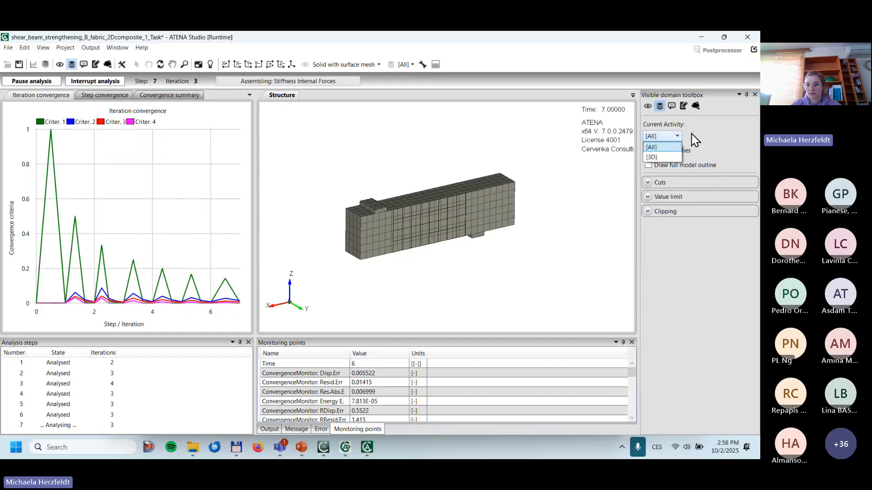
{"action": "left_click", "coordinate": [670, 151]}
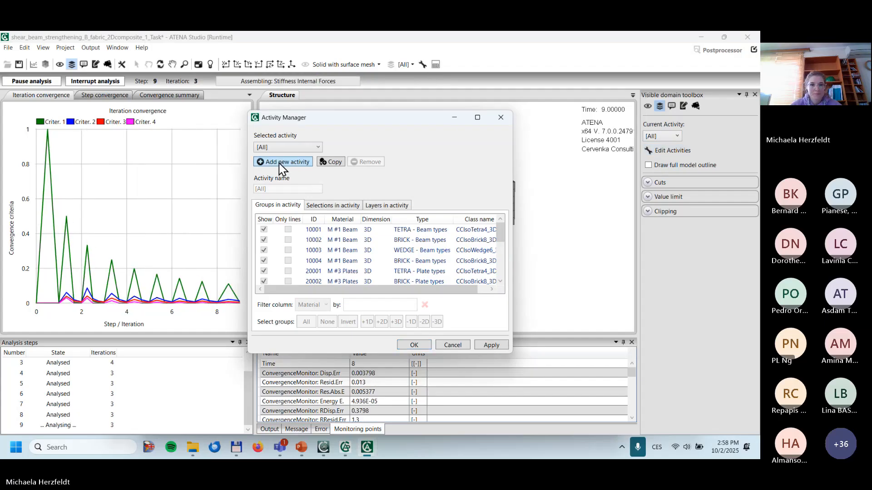
{"action": "left_click", "coordinate": [280, 162]}
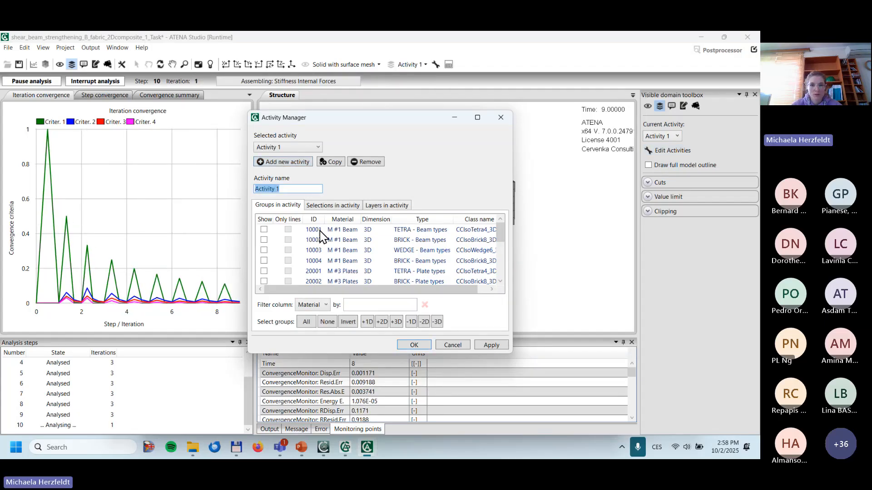
{"action": "left_click", "coordinate": [383, 322]}
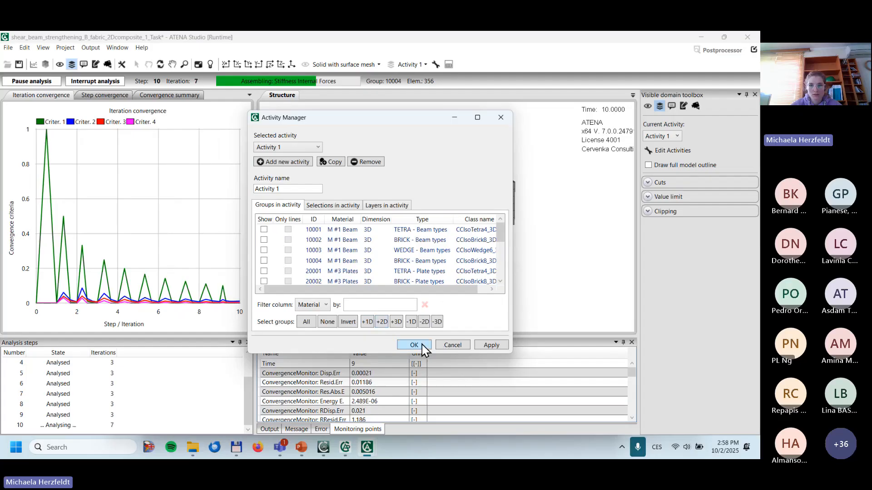
{"action": "left_click", "coordinate": [414, 345]}
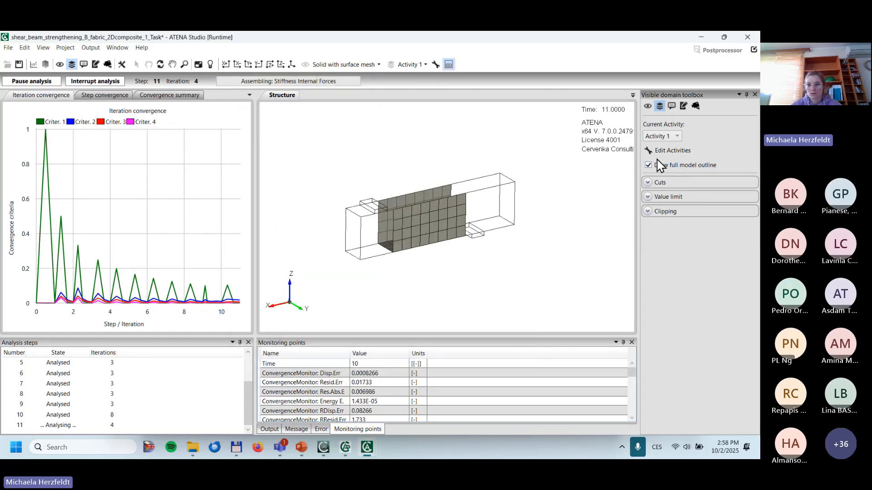
{"action": "middle_click_drag", "start_coordinate": [480, 241], "coordinate": [477, 253]}
{"action": "left_click_drag", "start_coordinate": [476, 258], "coordinate": [481, 275]}
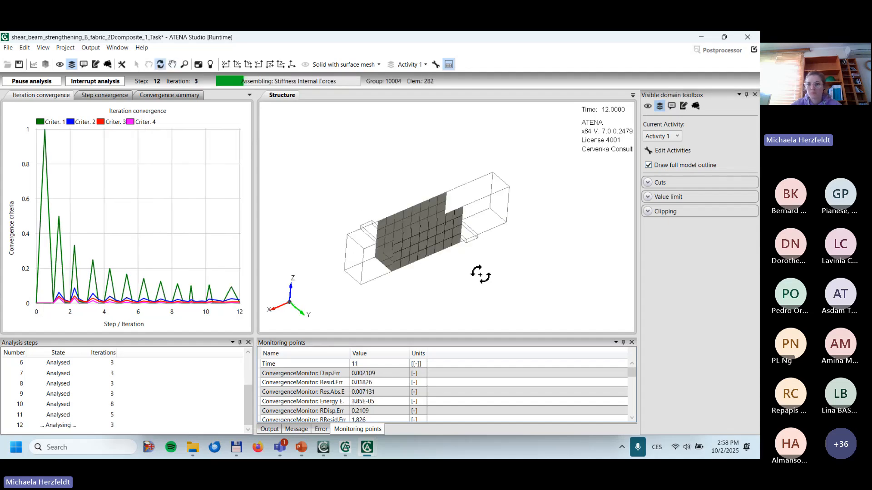
Step: Display the maximum Principal Stress at nodes on the wrap as scalar results with iso areas
{"action": "left_click", "coordinate": [648, 106]}
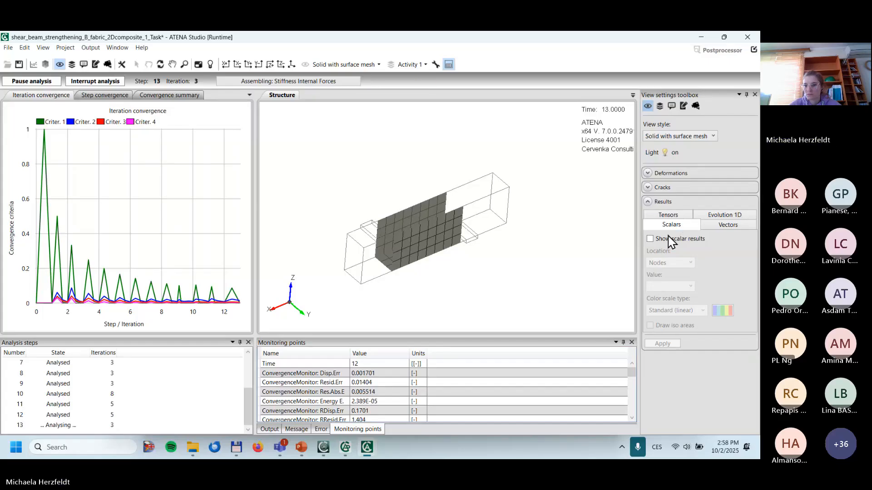
{"action": "left_click", "coordinate": [669, 239]}
{"action": "left_click", "coordinate": [671, 286]}
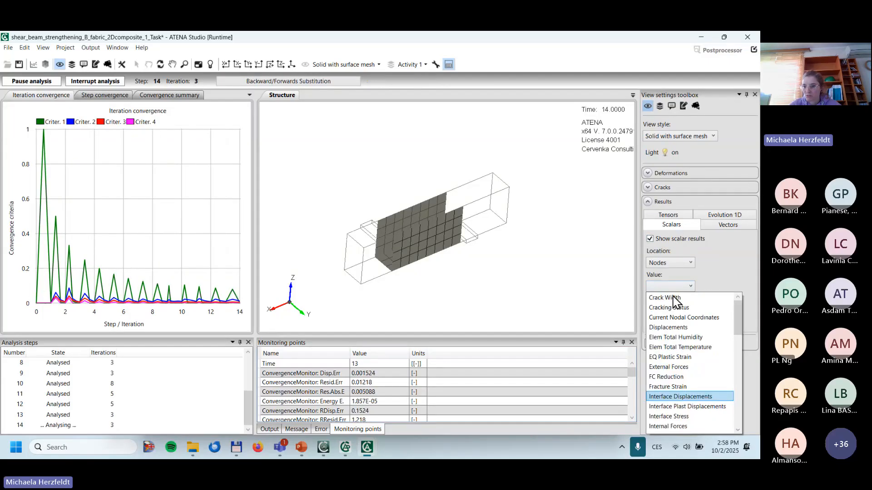
{"action": "scroll", "coordinate": [680, 367], "scroll_direction": "down", "scroll_amount": 5}
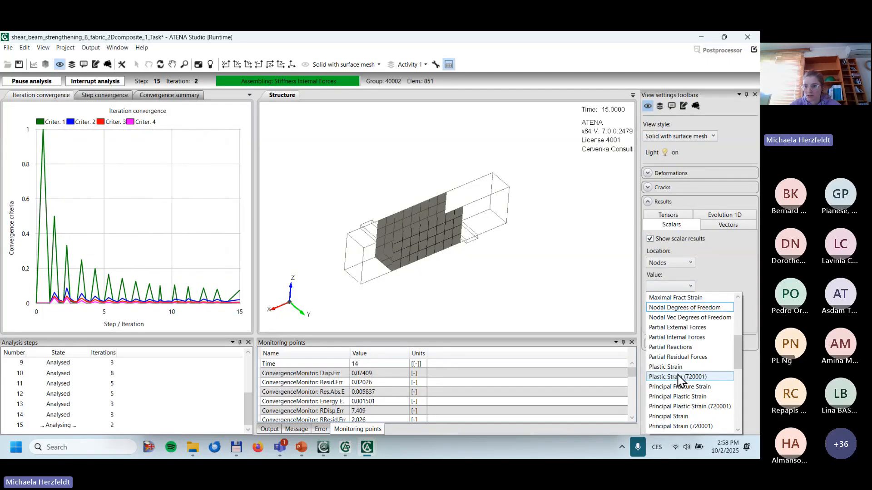
{"action": "scroll", "coordinate": [680, 412], "scroll_direction": "down", "scroll_amount": 4}
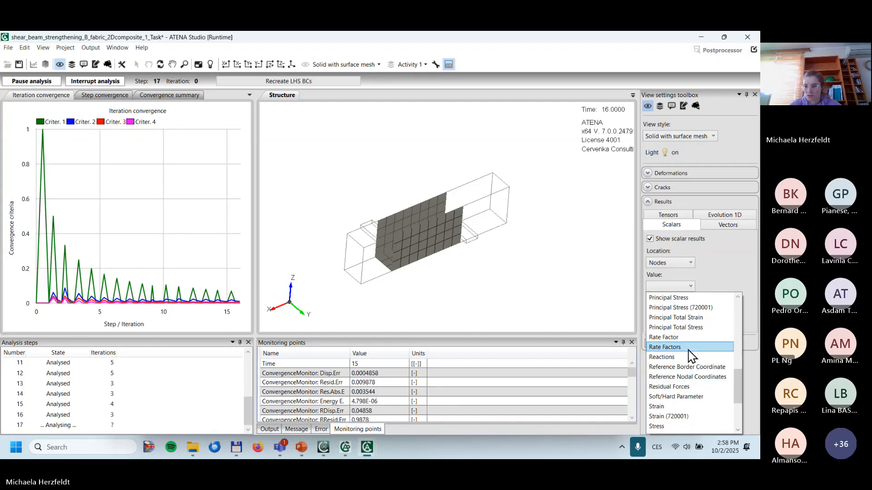
{"action": "left_click", "coordinate": [689, 297]}
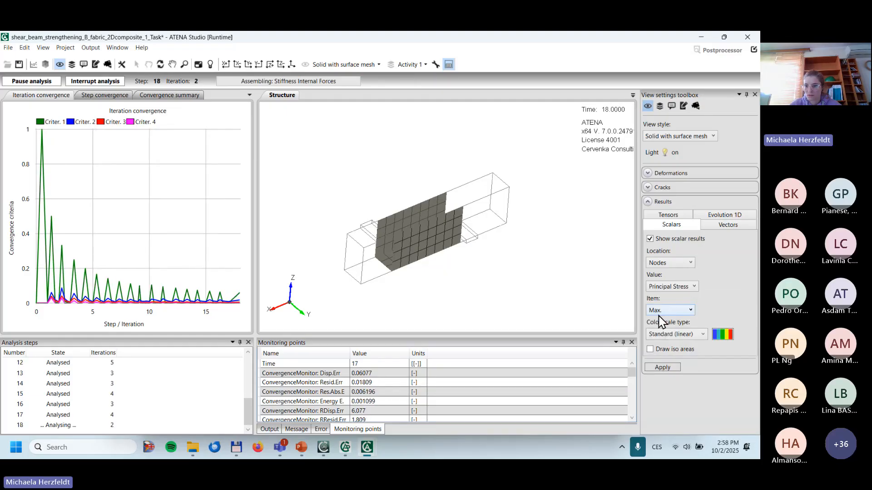
{"action": "left_click", "coordinate": [650, 349]}
{"action": "left_click", "coordinate": [663, 368]}
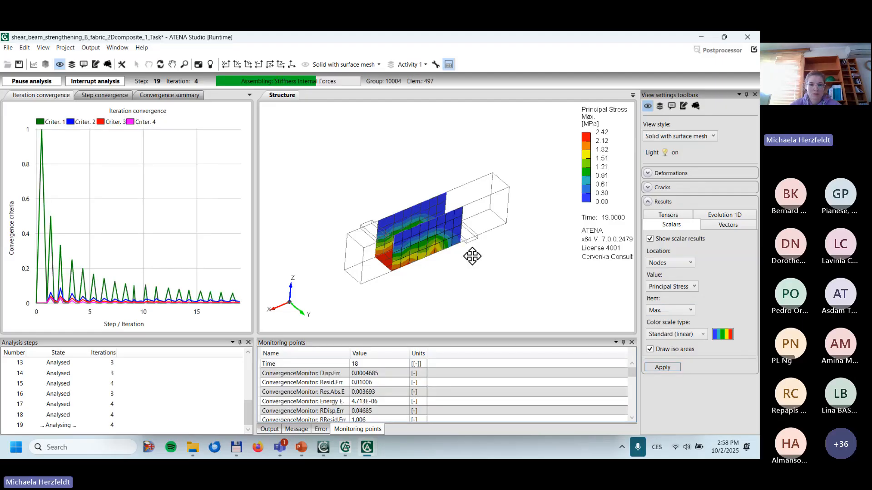
{"action": "left_click_drag", "start_coordinate": [472, 256], "coordinate": [443, 237]}
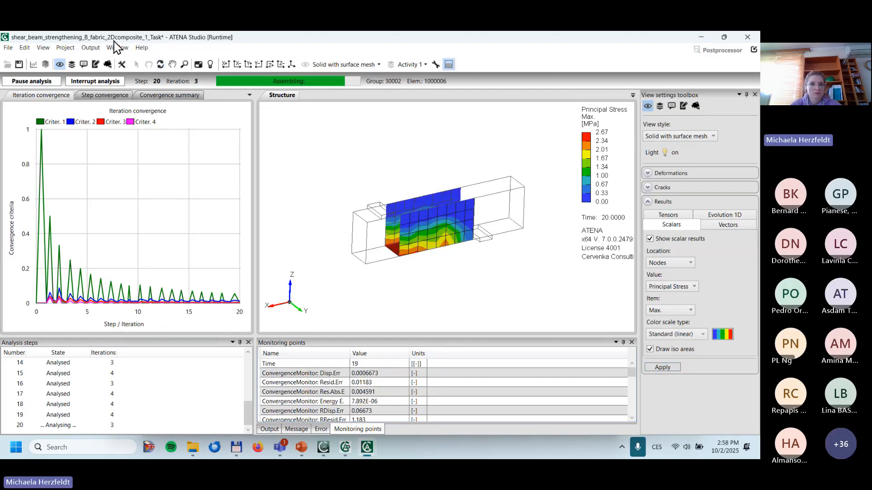
Step: Open a second structure view and show cracks in elements with the max cracks level set to 1
{"action": "left_click", "coordinate": [24, 47]}
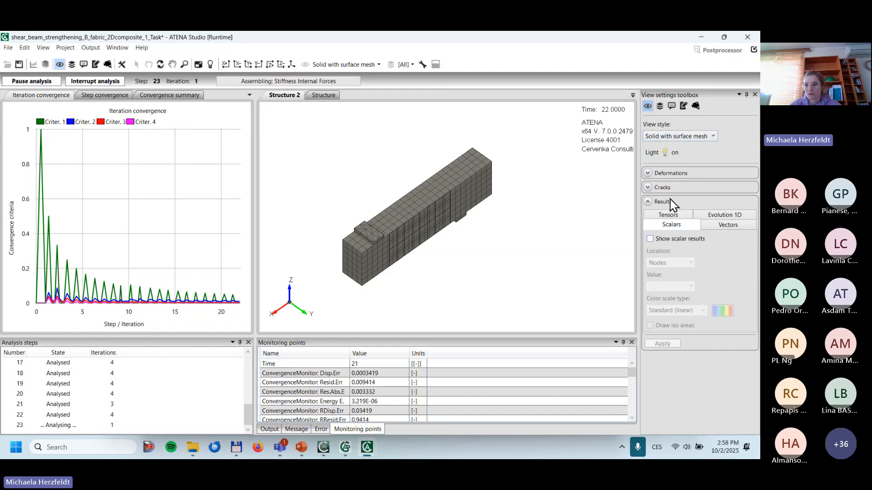
{"action": "left_click", "coordinate": [674, 193]}
{"action": "left_click", "coordinate": [671, 200]}
{"action": "left_click", "coordinate": [704, 227]}
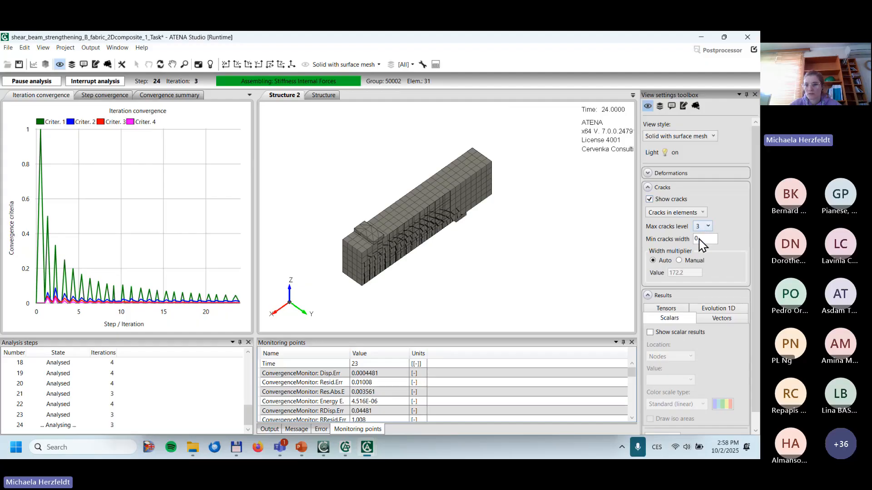
{"action": "left_click", "coordinate": [702, 237]}
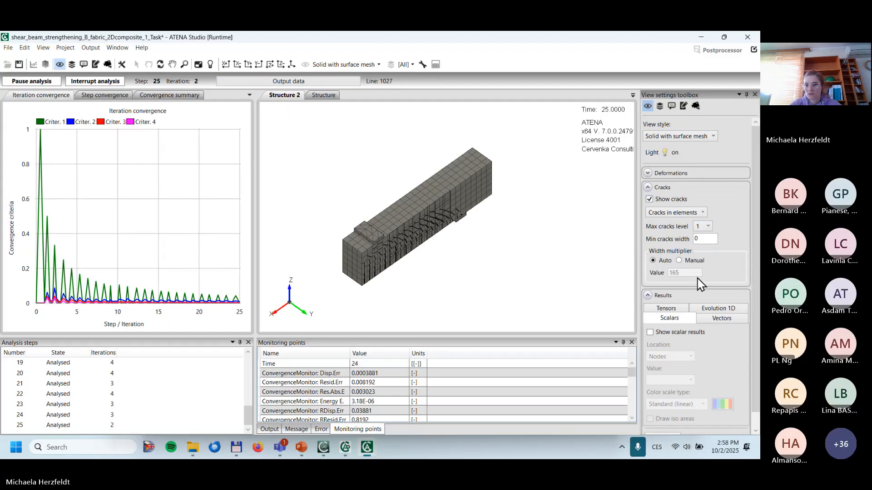
{"action": "scroll", "coordinate": [699, 279], "scroll_direction": "down", "scroll_amount": 2}
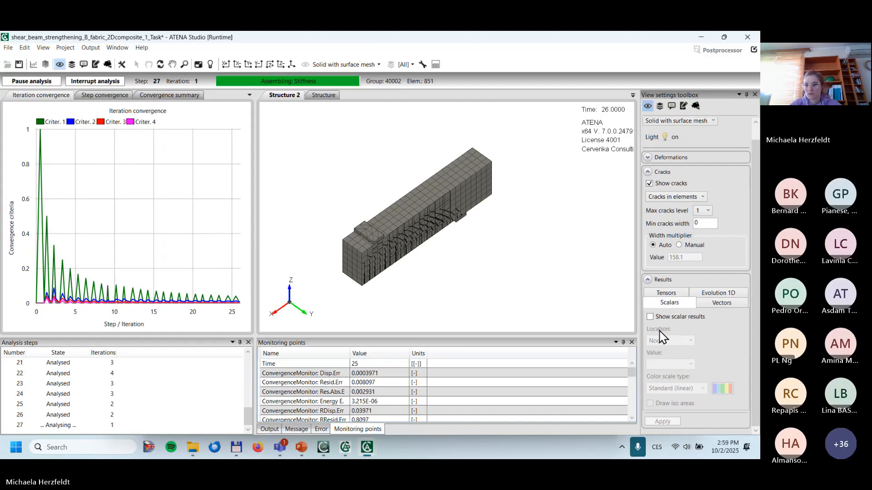
Step: Compare the crack pattern on the full beam with the principal stress on the wrap as the analysis progresses
{"action": "left_click_drag", "start_coordinate": [448, 253], "coordinate": [411, 185]}
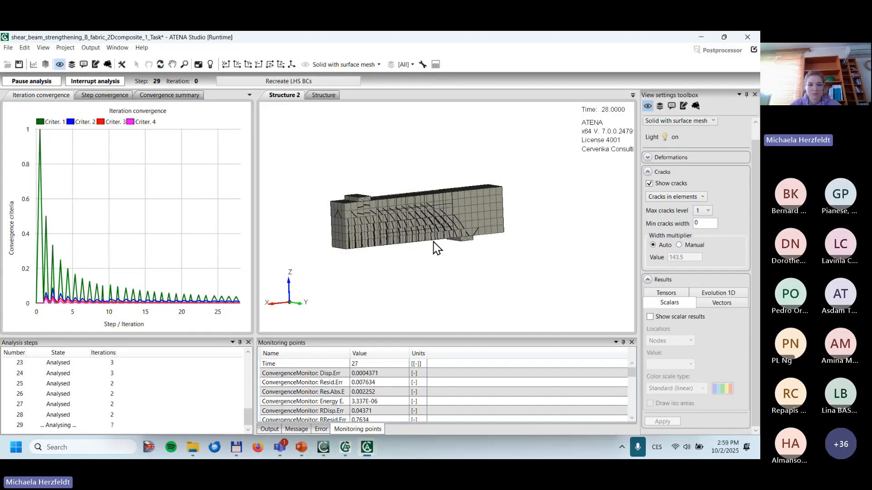
{"action": "left_click", "coordinate": [324, 96]}
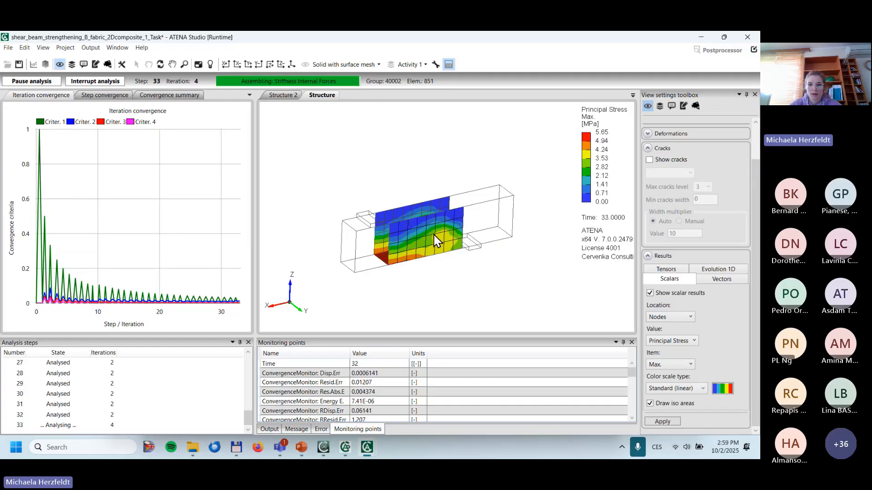
{"action": "left_click", "coordinate": [285, 97]}
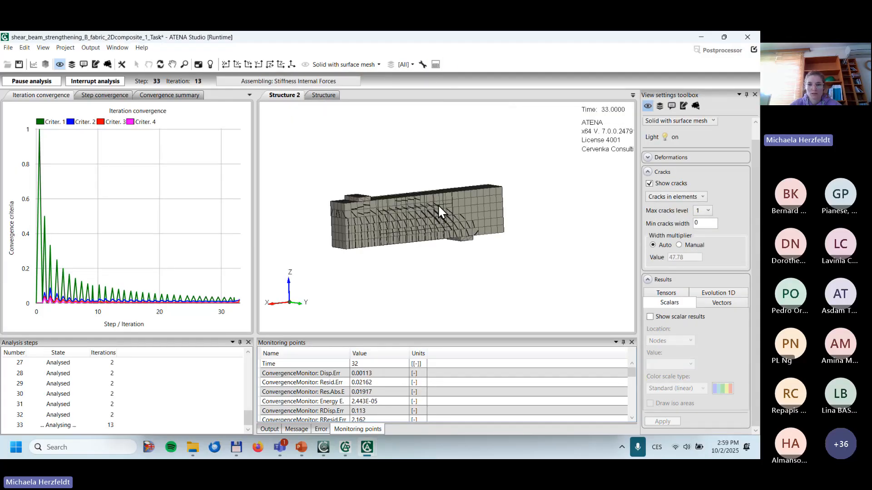
{"action": "left_click", "coordinate": [322, 95]}
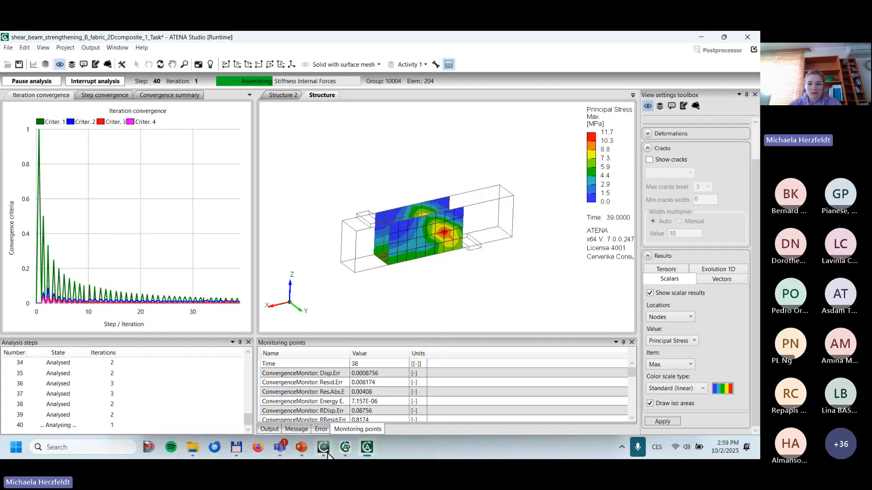
Step: Switch to the presentation's closing slide in PowerPoint and open the webinar's meeting chat in Teams
{"action": "left_click", "coordinate": [301, 448]}
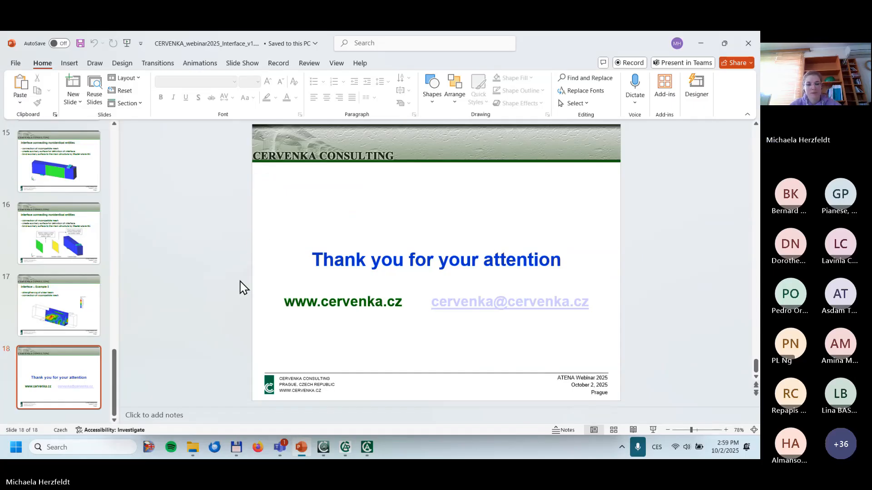
{"action": "left_click", "coordinate": [283, 449]}
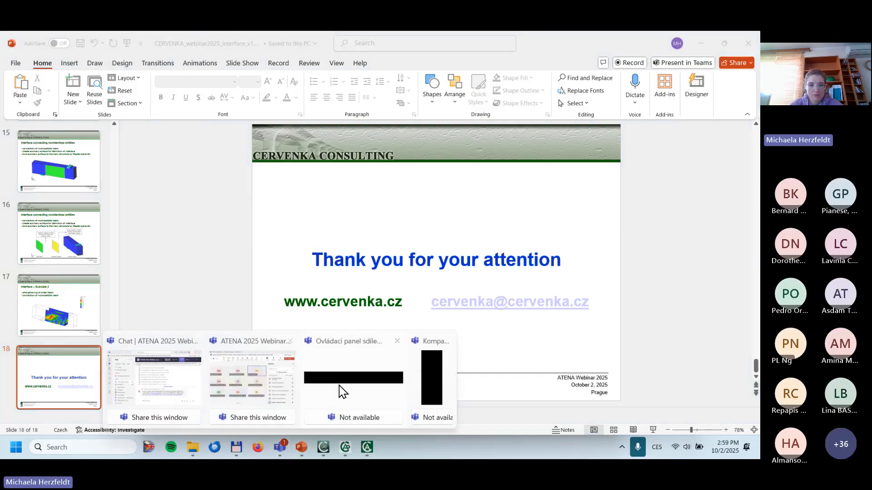
{"action": "left_click", "coordinate": [350, 357]}
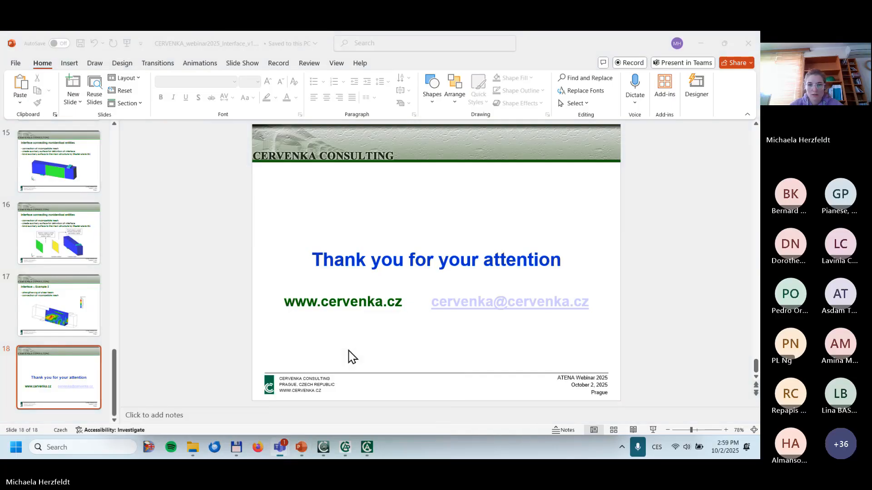
{"action": "left_click", "coordinate": [280, 447]}
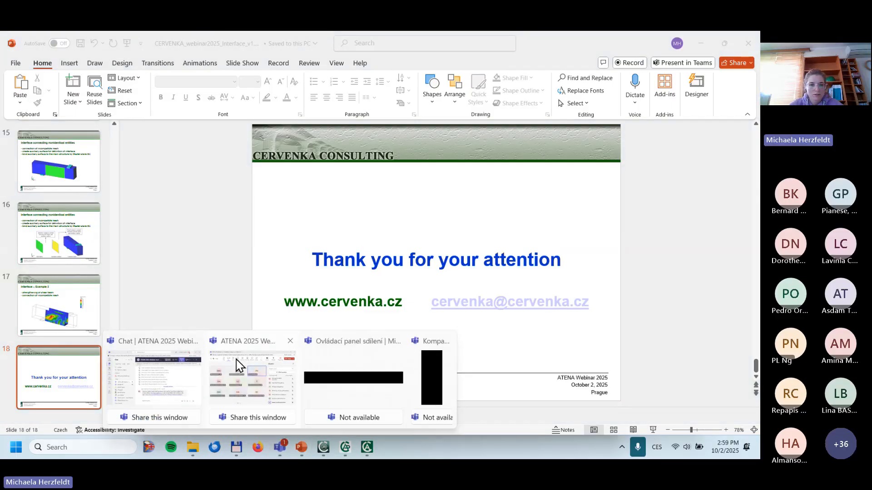
{"action": "left_click", "coordinate": [235, 349]}
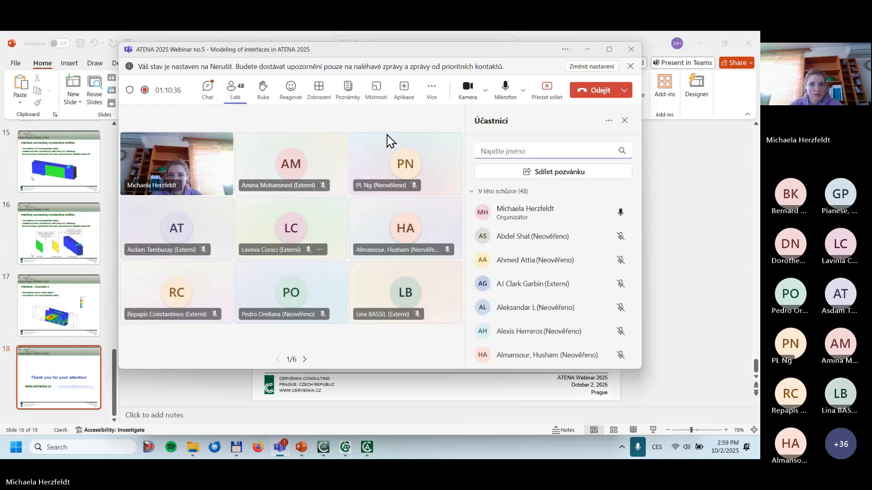
{"action": "left_click", "coordinate": [207, 93]}
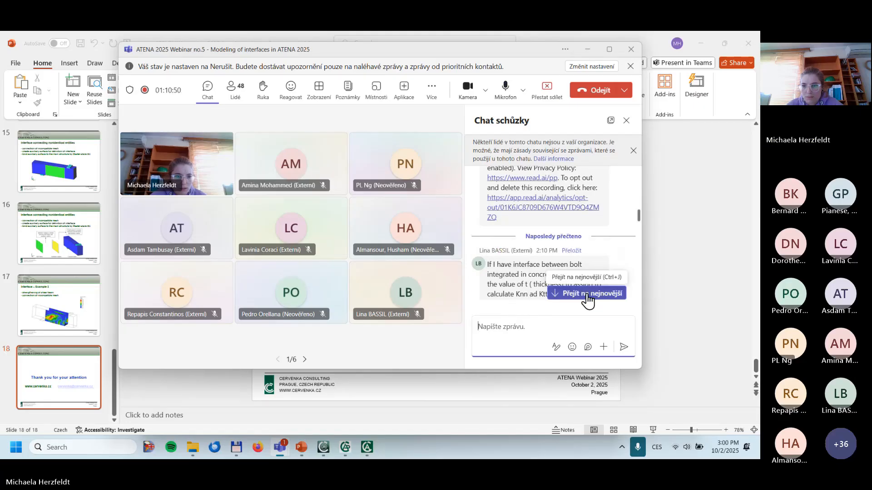
Step: Read the chat questions about interface thickness for Knn and Ktt and about expanding the interface volume in the z direction
{"action": "scroll", "coordinate": [526, 284], "scroll_direction": "down", "scroll_amount": 1}
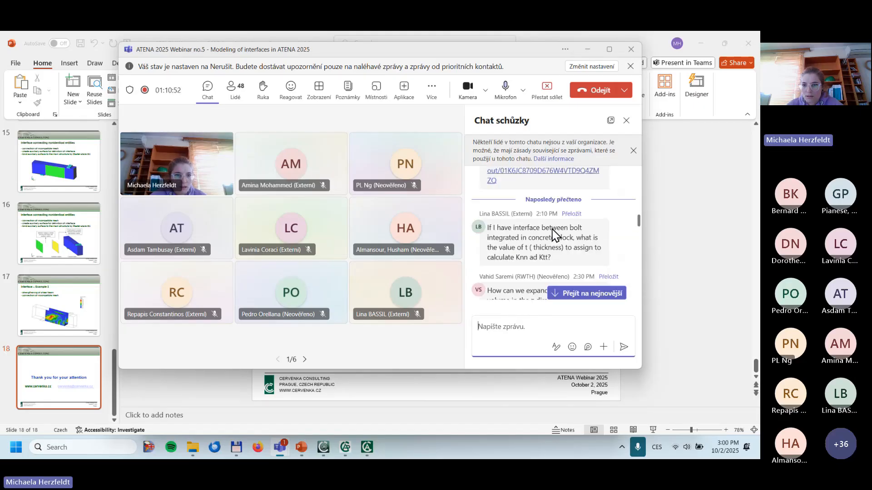
{"action": "scroll", "coordinate": [552, 228], "scroll_direction": "up", "scroll_amount": 1}
{"action": "left_click_drag", "start_coordinate": [638, 213], "coordinate": [638, 217]}
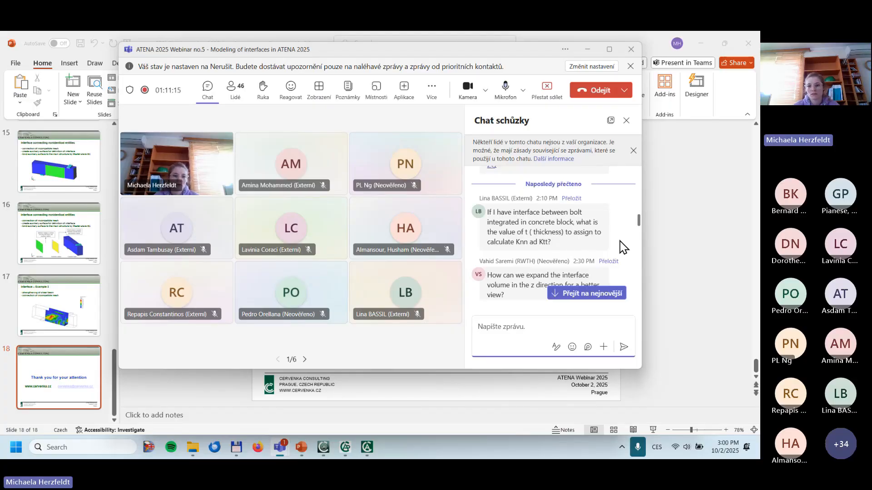
{"action": "mouse_move", "coordinate": [558, 247]}
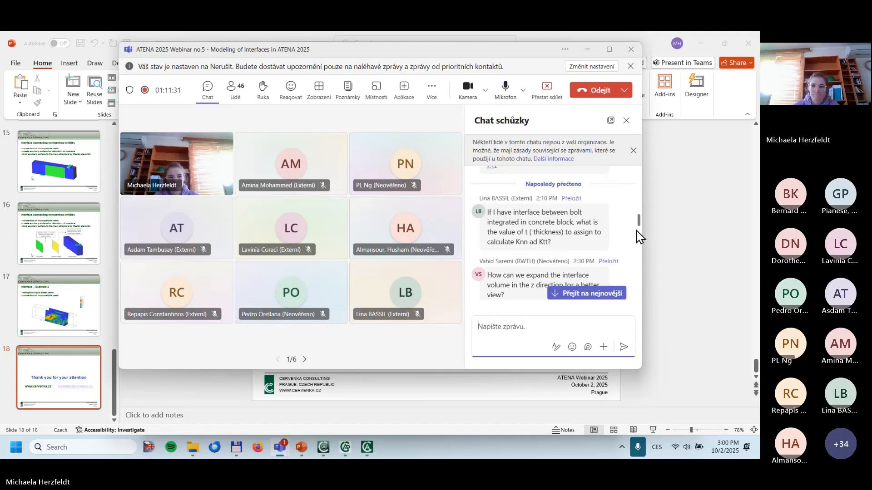
{"action": "scroll", "coordinate": [638, 230], "scroll_direction": "down", "scroll_amount": 2}
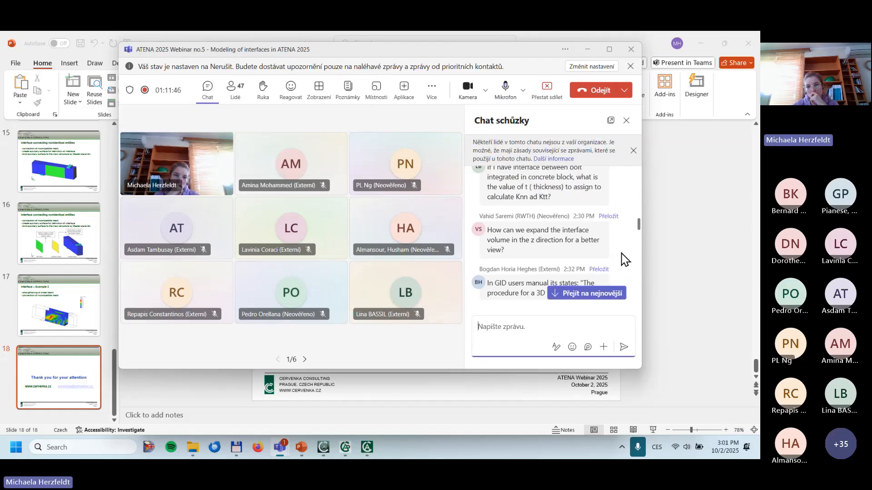
Step: Switch to the 3Dinterface project in ATENA Studio Preprocessor
{"action": "left_click", "coordinate": [345, 448]}
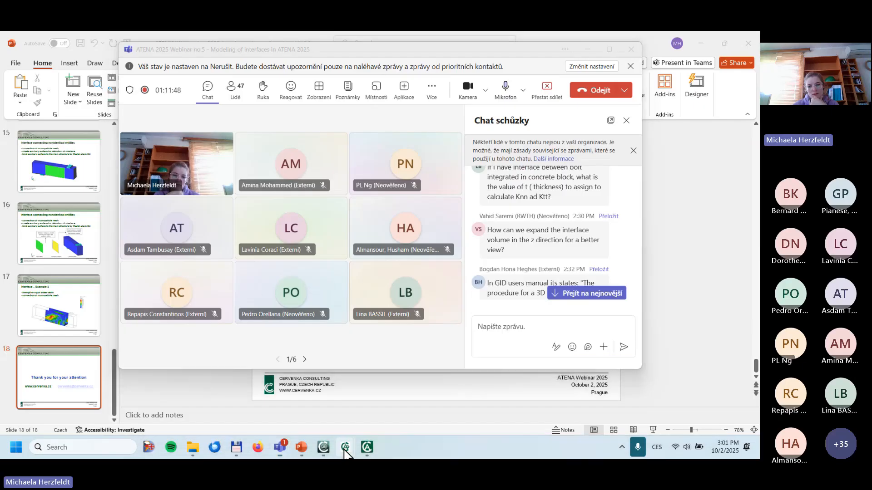
{"action": "mouse_move", "coordinate": [450, 390]}
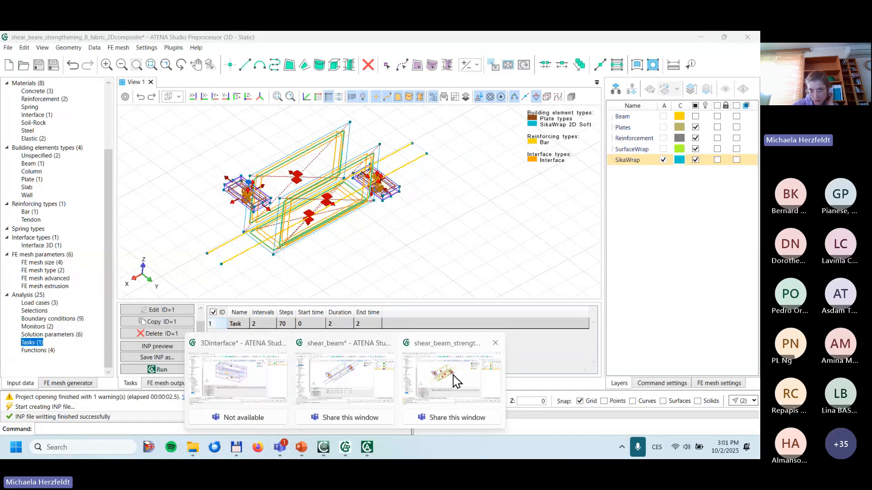
{"action": "mouse_move", "coordinate": [360, 375]}
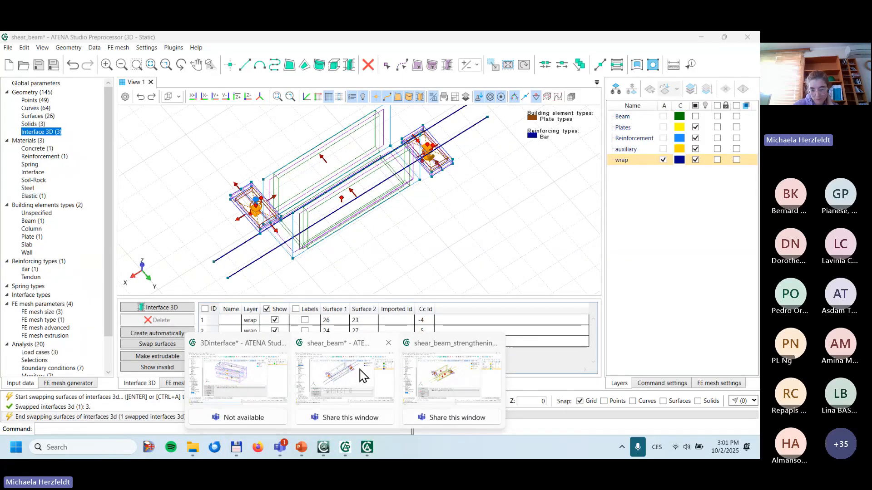
{"action": "left_click", "coordinate": [241, 374]}
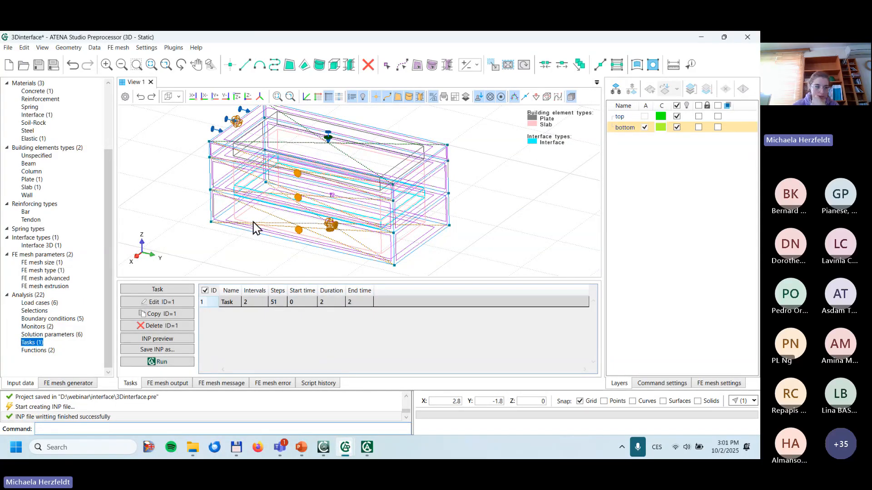
Step: List the project's 3D interfaces and highlight the one on the bottom layer to examine its displayed volume in the model
{"action": "scroll", "coordinate": [246, 209], "scroll_direction": "up", "scroll_amount": 3}
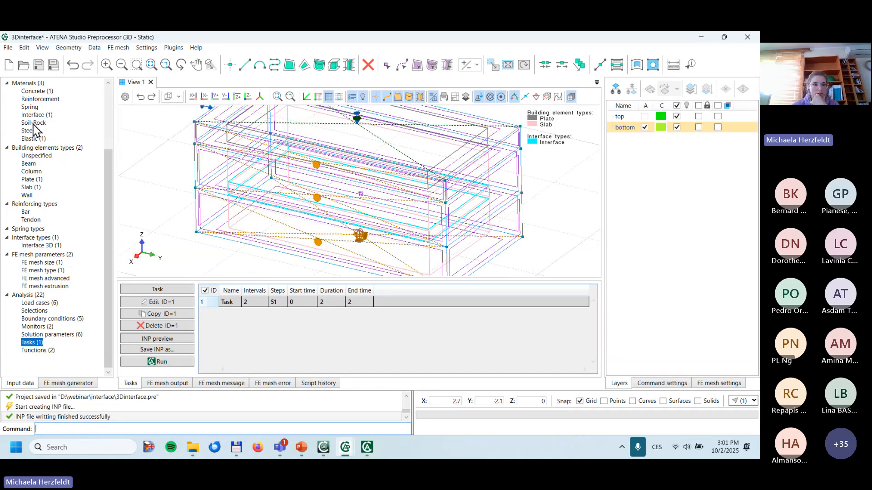
{"action": "left_click", "coordinate": [110, 94]}
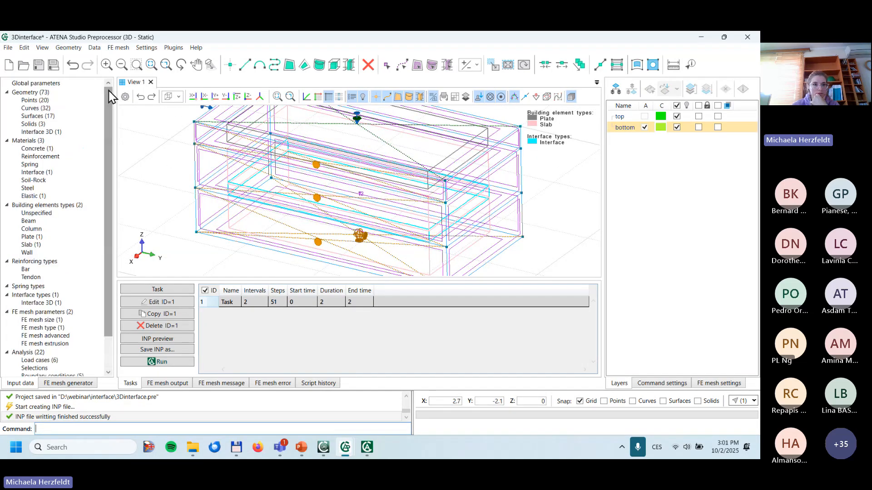
{"action": "left_click", "coordinate": [41, 132]}
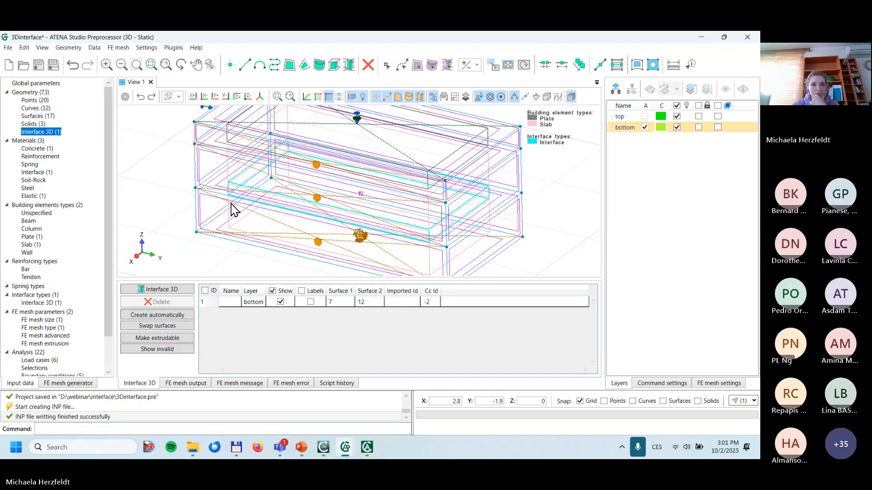
{"action": "left_click", "coordinate": [254, 302]}
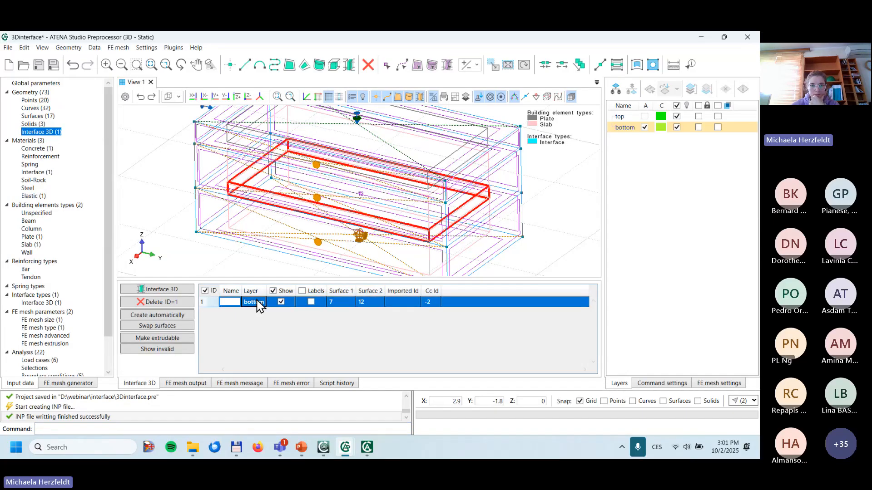
{"action": "middle_click_drag", "start_coordinate": [259, 207], "coordinate": [279, 195]}
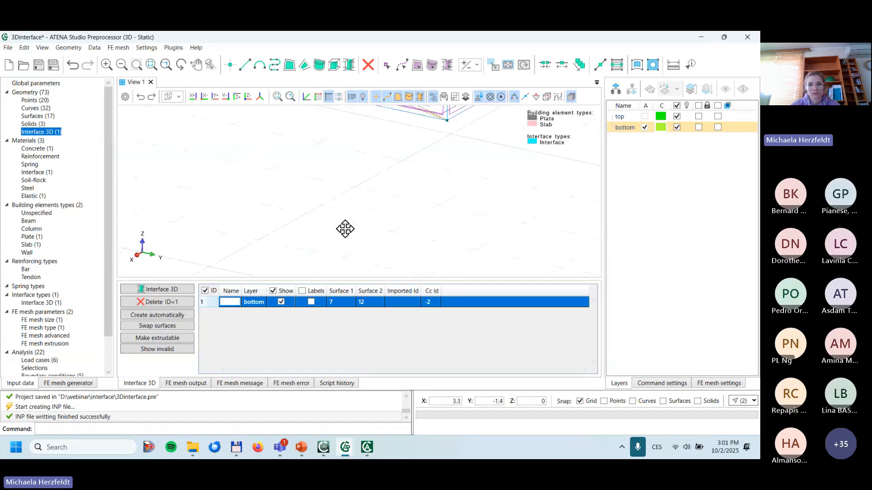
{"action": "middle_click_drag", "start_coordinate": [436, 158], "coordinate": [431, 216]}
{"action": "scroll", "coordinate": [273, 196], "scroll_direction": "up", "scroll_amount": 1}
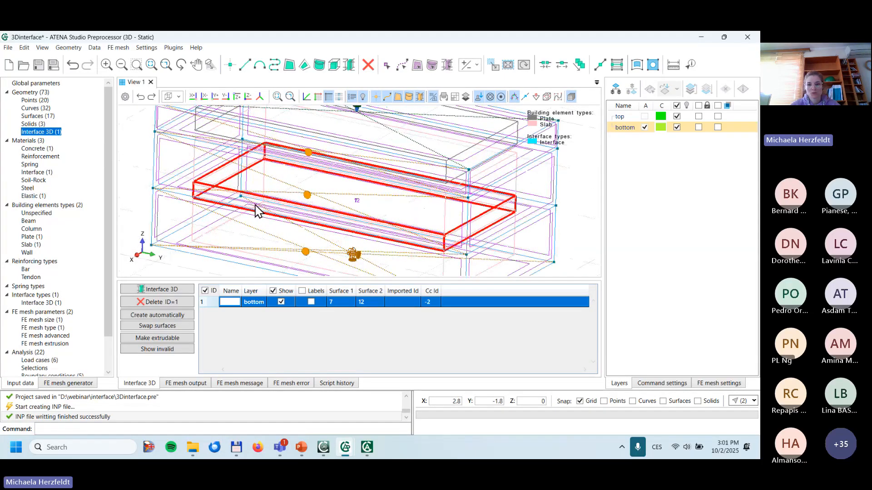
{"action": "scroll", "coordinate": [256, 208], "scroll_direction": "down", "scroll_amount": 2}
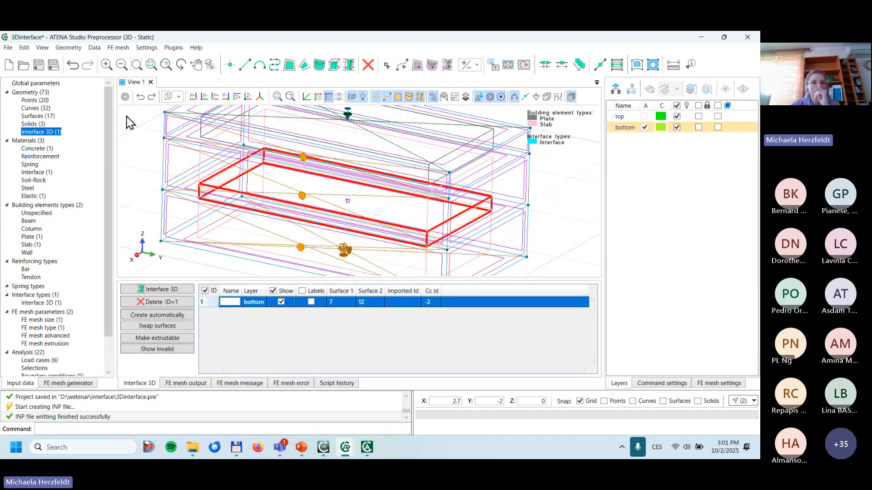
Step: Set the selection lines width of 3D interfaces to 5 in the project's general viewport settings
{"action": "left_click", "coordinate": [146, 48]}
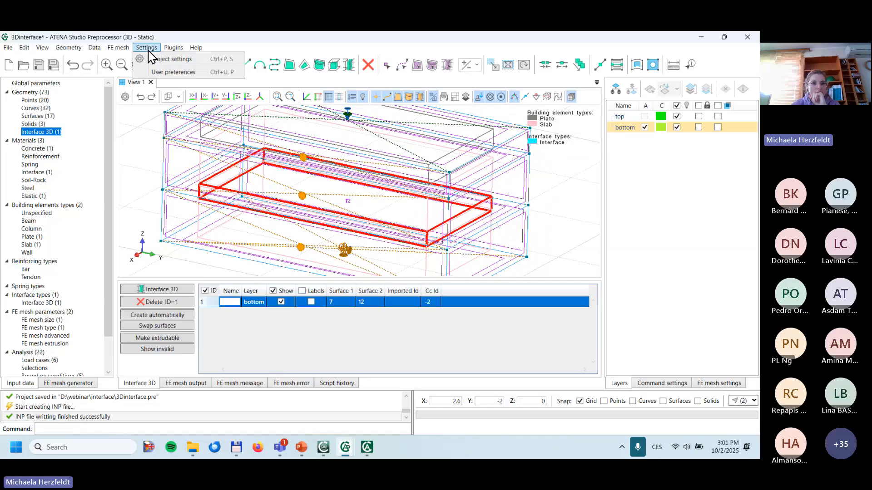
{"action": "left_click", "coordinate": [157, 60]}
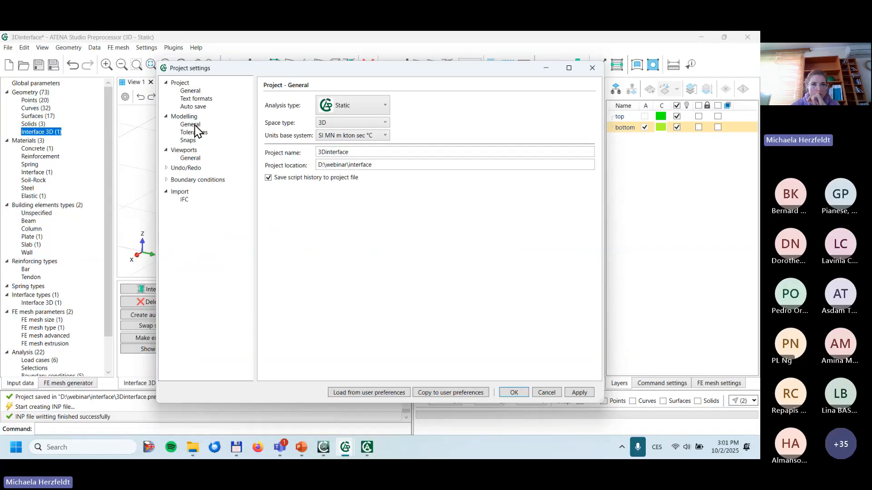
{"action": "left_click", "coordinate": [194, 160]}
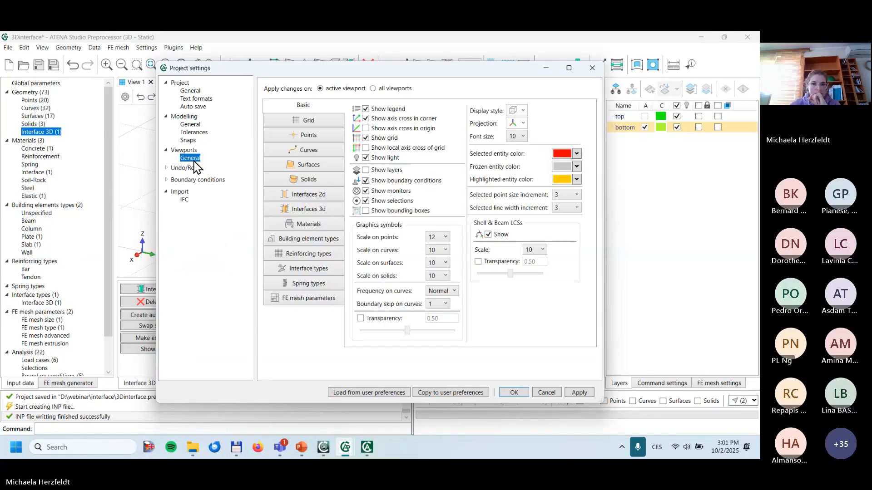
{"action": "left_click", "coordinate": [307, 211]}
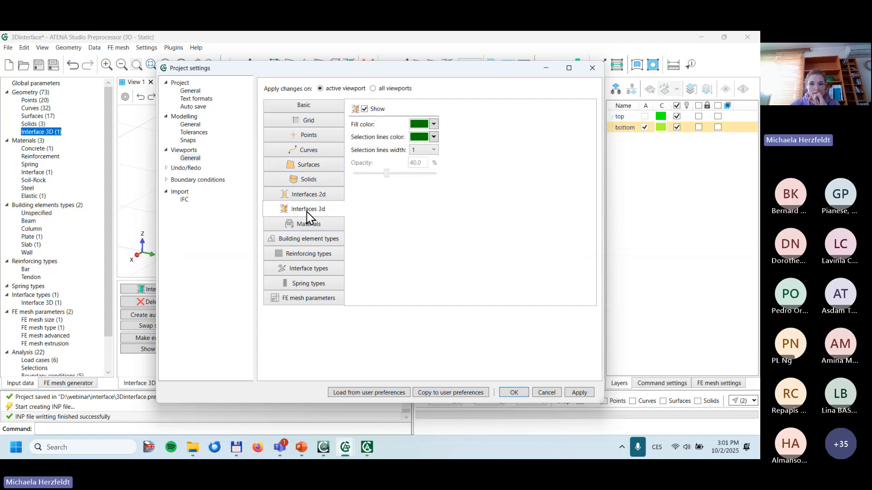
{"action": "left_click", "coordinate": [427, 153]}
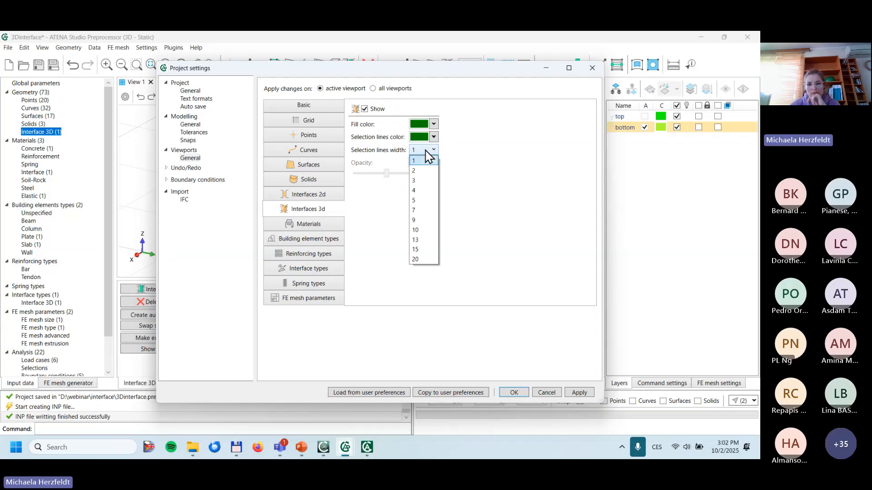
{"action": "left_click", "coordinate": [425, 201]}
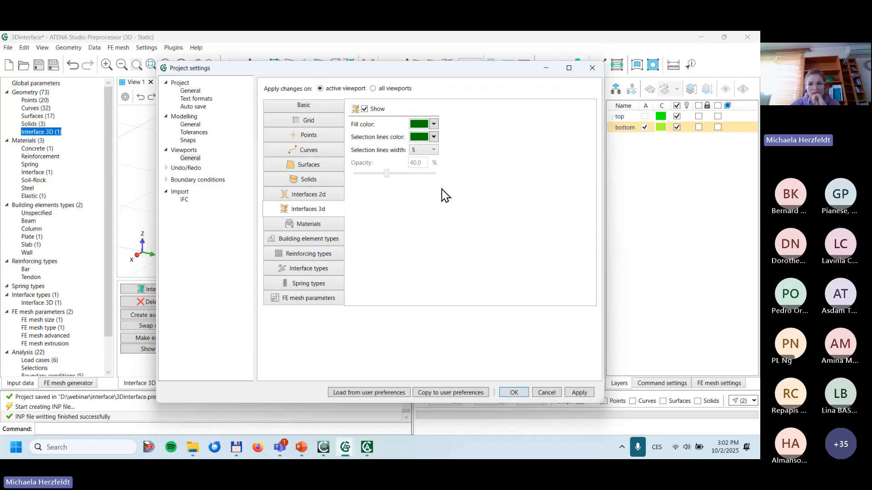
{"action": "left_click", "coordinate": [512, 393]}
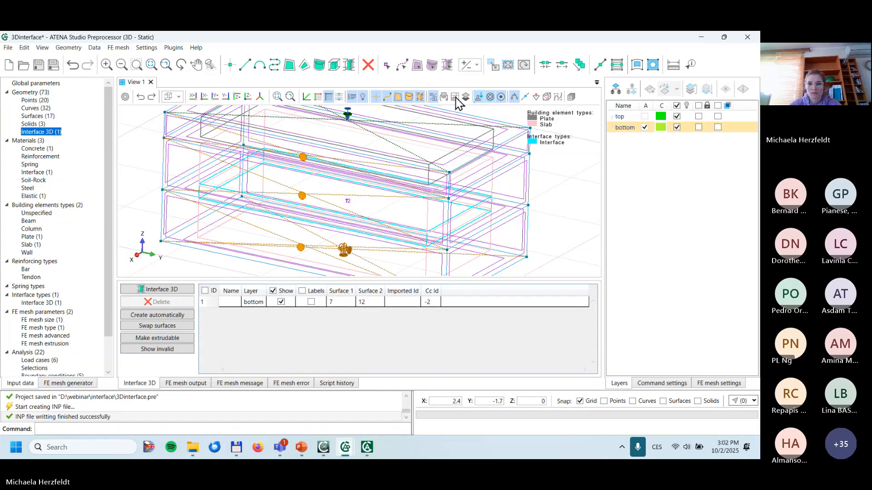
Step: Turn off the display of assigned element and interface types, and examine the 3D interface's thickened outline in the model
{"action": "left_click", "coordinate": [434, 97]}
{"action": "scroll", "coordinate": [236, 206], "scroll_direction": "up", "scroll_amount": 1}
{"action": "scroll", "coordinate": [240, 205], "scroll_direction": "down", "scroll_amount": 1}
{"action": "scroll", "coordinate": [274, 205], "scroll_direction": "down", "scroll_amount": 1}
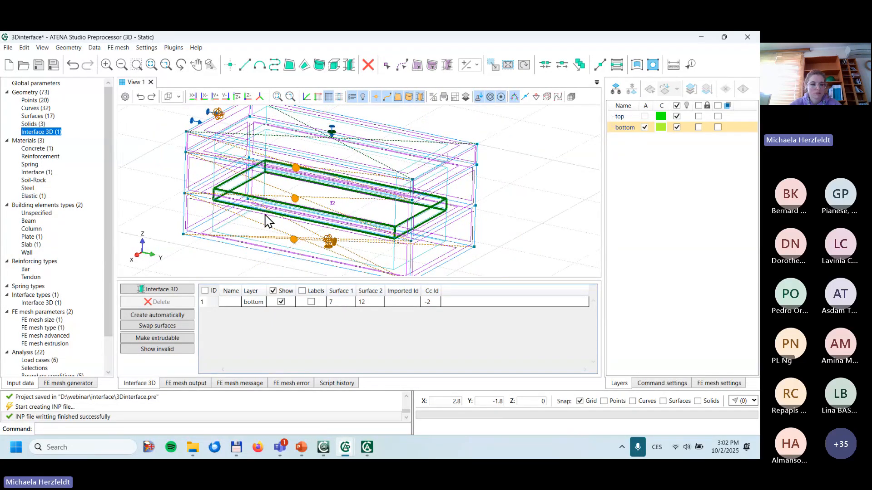
{"action": "middle_click_drag", "start_coordinate": [299, 204], "coordinate": [290, 197]}
{"action": "mouse_move", "coordinate": [313, 213]}
{"action": "middle_mouse_down"}
{"action": "mouse_move", "coordinate": [325, 205]}
{"action": "mouse_move", "coordinate": [322, 212]}
{"action": "middle_mouse_up"}
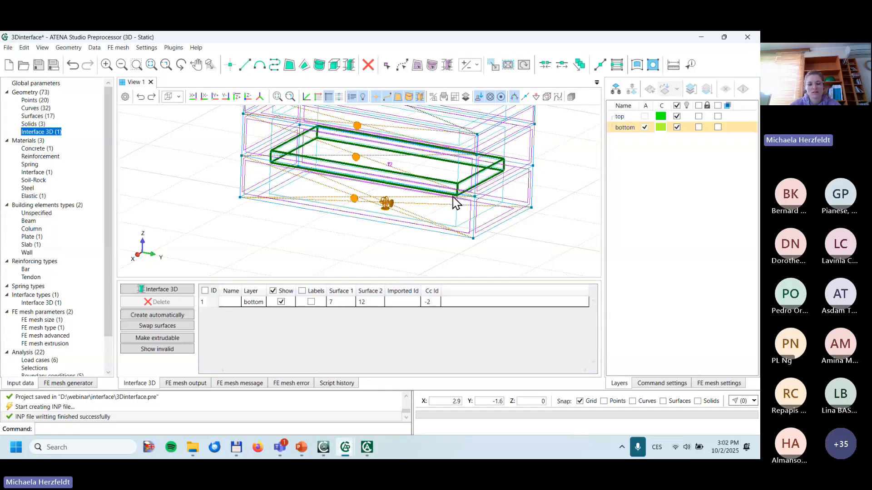
{"action": "middle_click_drag", "start_coordinate": [362, 208], "coordinate": [340, 243]}
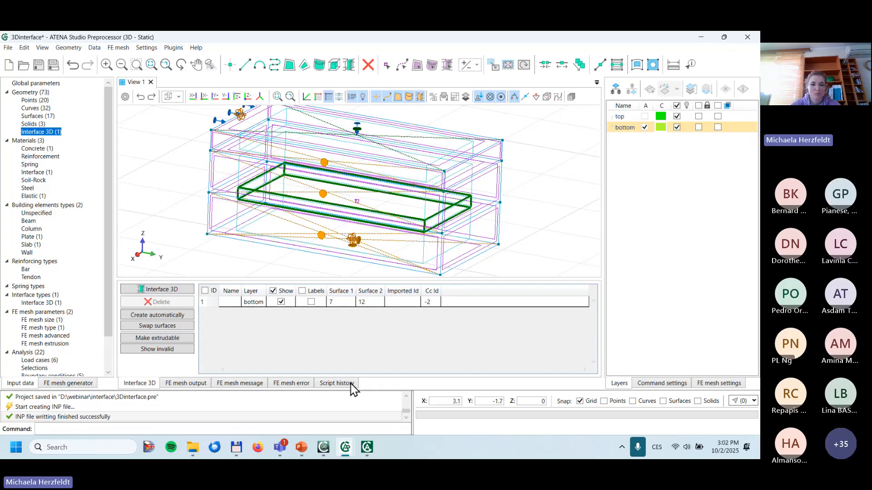
Step: Switch to the webinar meeting in Teams and read the chat question about contact volume normals in 3D interfaces
{"action": "mouse_move", "coordinate": [278, 452]}
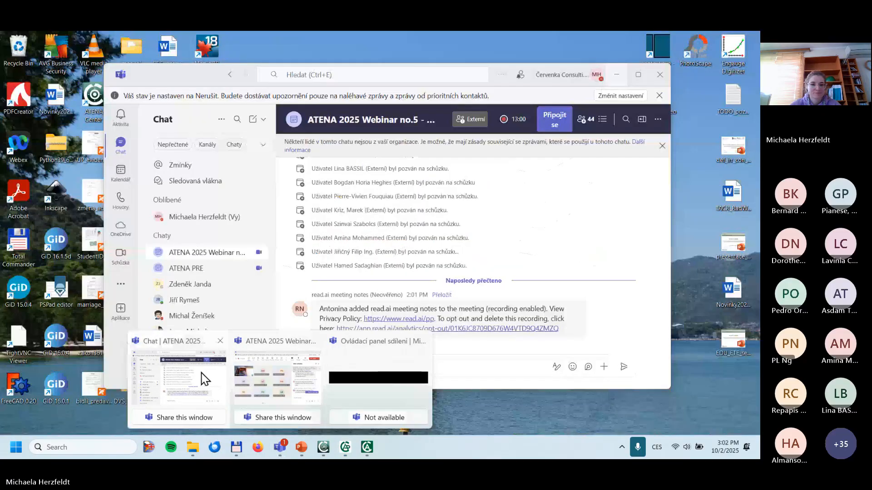
{"action": "left_click", "coordinate": [311, 368]}
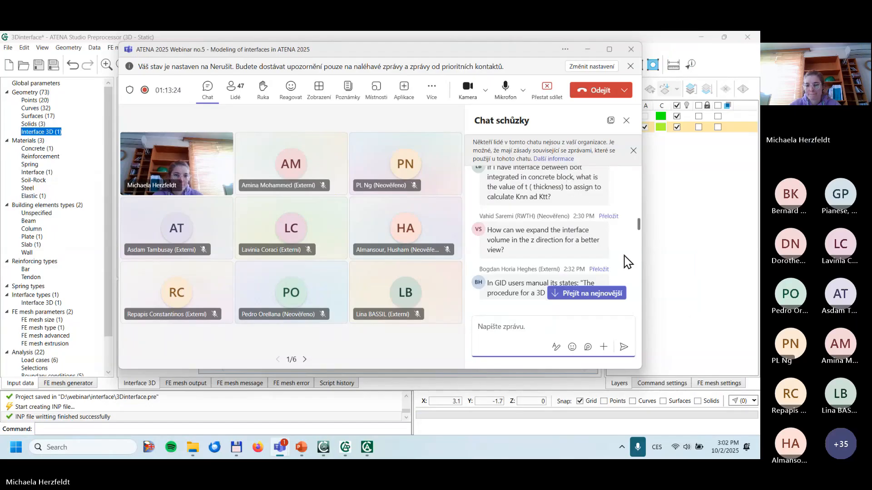
{"action": "scroll", "coordinate": [624, 265], "scroll_direction": "down", "scroll_amount": 3}
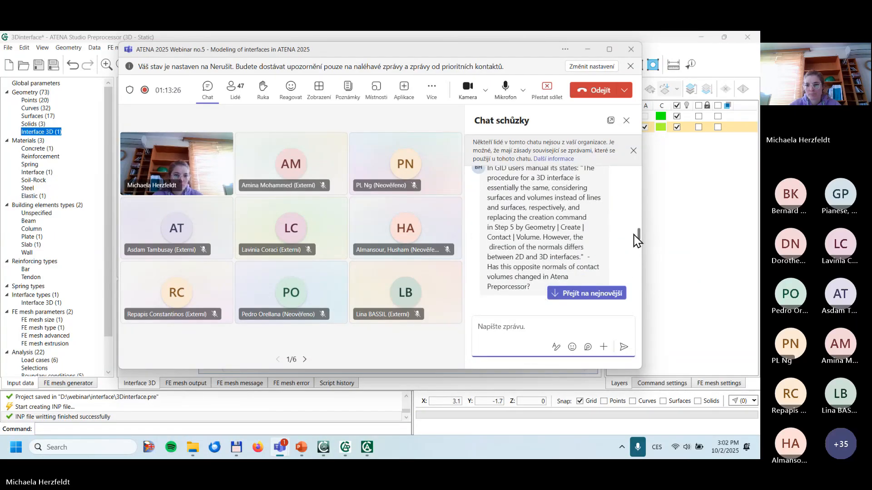
{"action": "scroll", "coordinate": [640, 235], "scroll_direction": "up", "scroll_amount": 1}
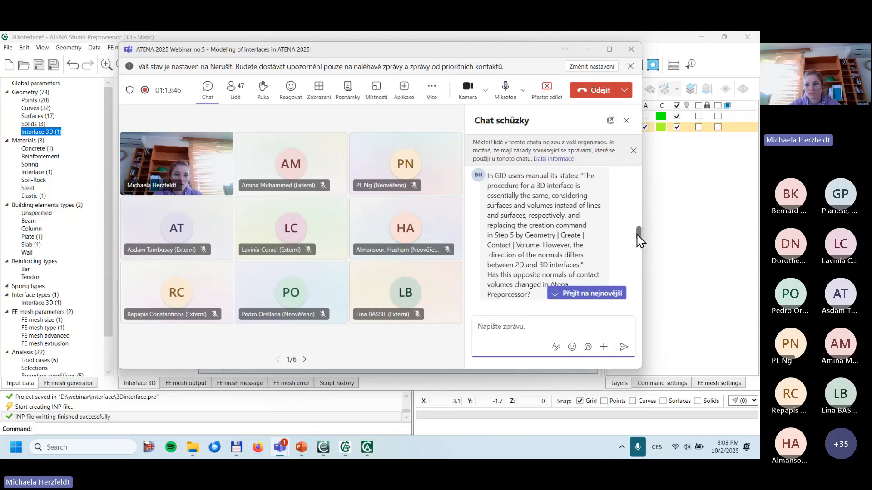
{"action": "left_click_drag", "start_coordinate": [638, 234], "coordinate": [639, 243]}
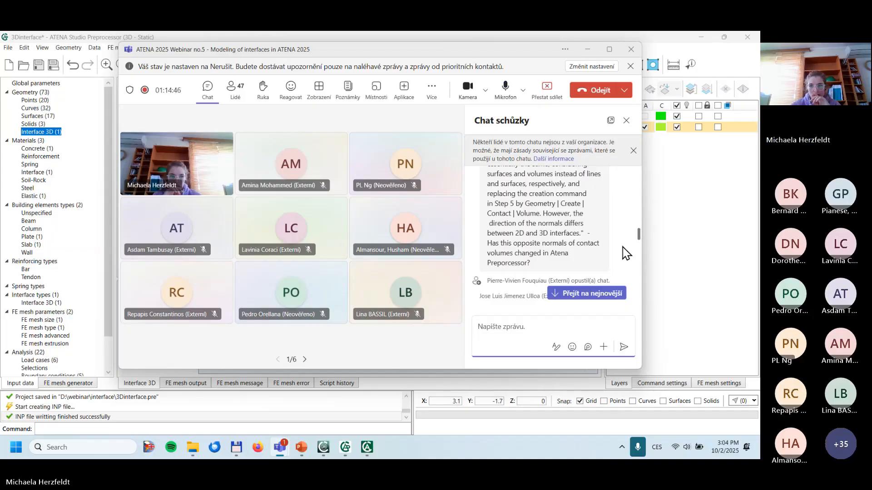
{"action": "left_click_drag", "start_coordinate": [639, 235], "coordinate": [639, 246]}
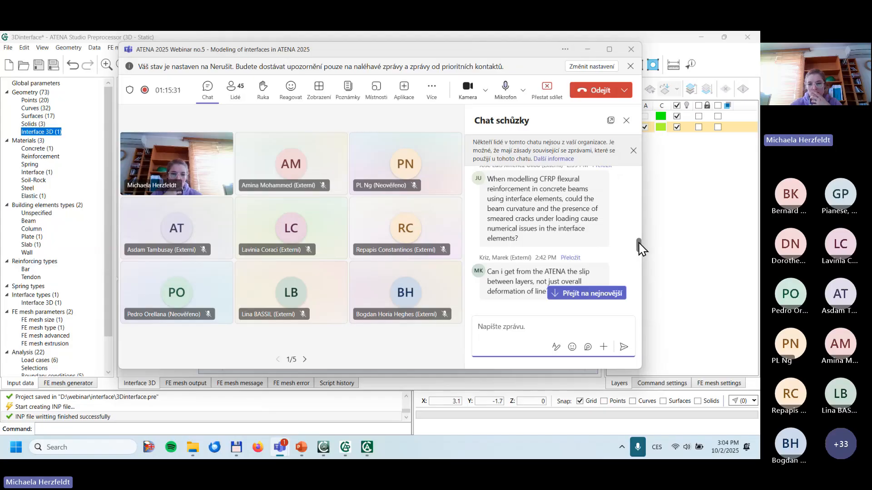
Step: Maximize the meeting window and read the chat questions on CFRP reinforcement, slip between layers and changing the surface normal direction
{"action": "mouse_move", "coordinate": [604, 248]}
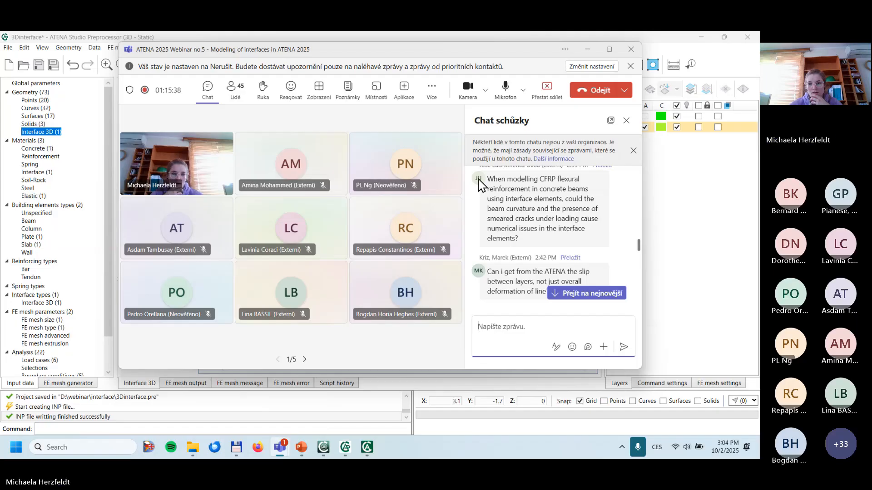
{"action": "mouse_move", "coordinate": [479, 184]}
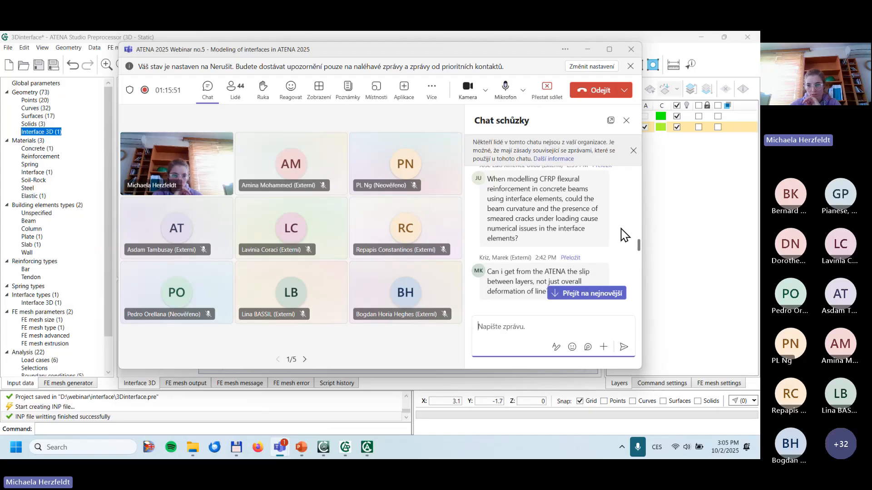
{"action": "scroll", "coordinate": [624, 236], "scroll_direction": "down", "scroll_amount": 3}
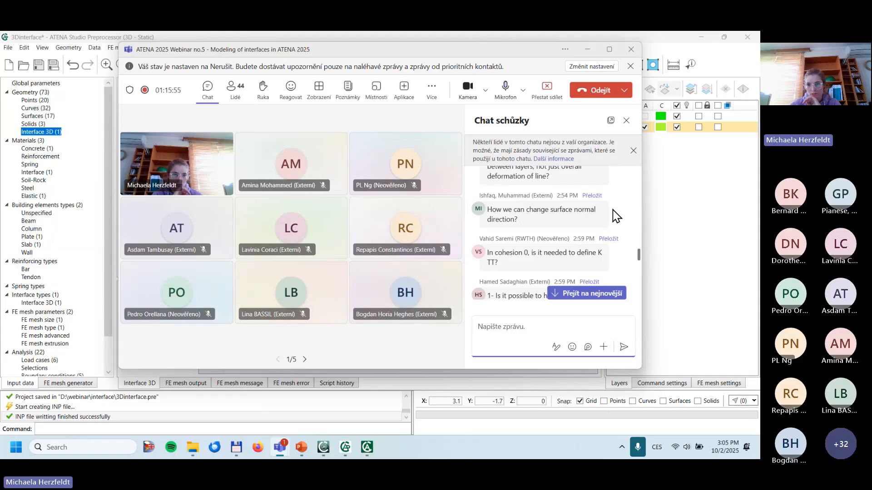
{"action": "scroll", "coordinate": [616, 216], "scroll_direction": "up", "scroll_amount": 3}
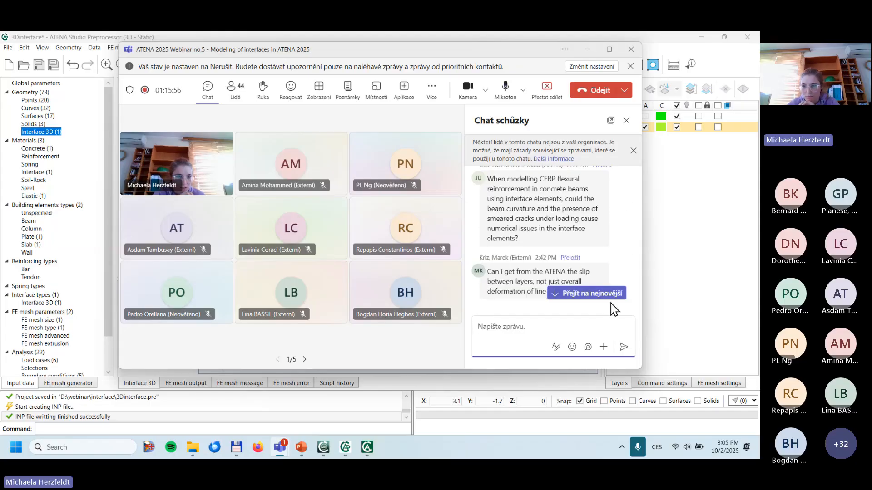
{"action": "double_click", "coordinate": [517, 56]}
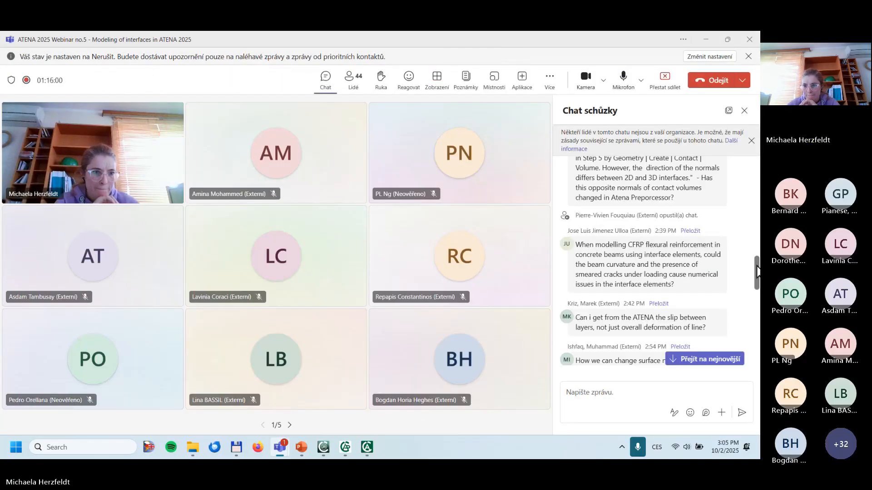
{"action": "scroll", "coordinate": [757, 268], "scroll_direction": "down", "scroll_amount": 1}
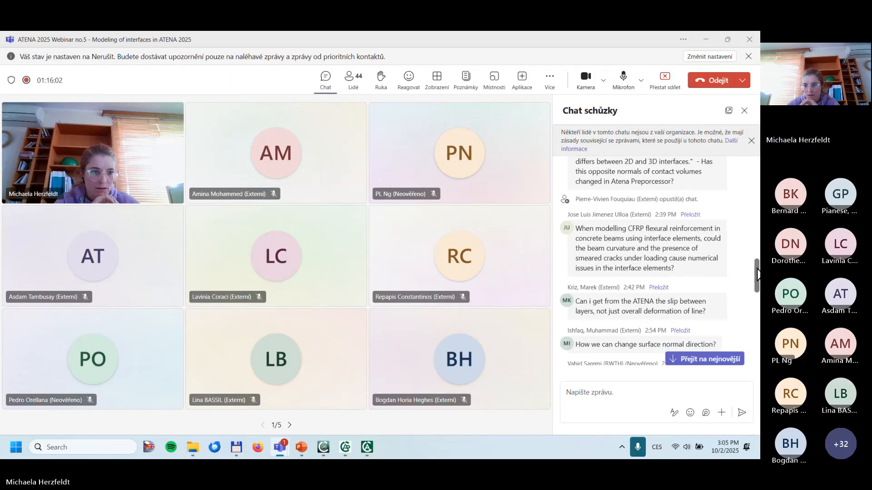
{"action": "left_click_drag", "start_coordinate": [757, 272], "coordinate": [757, 276]}
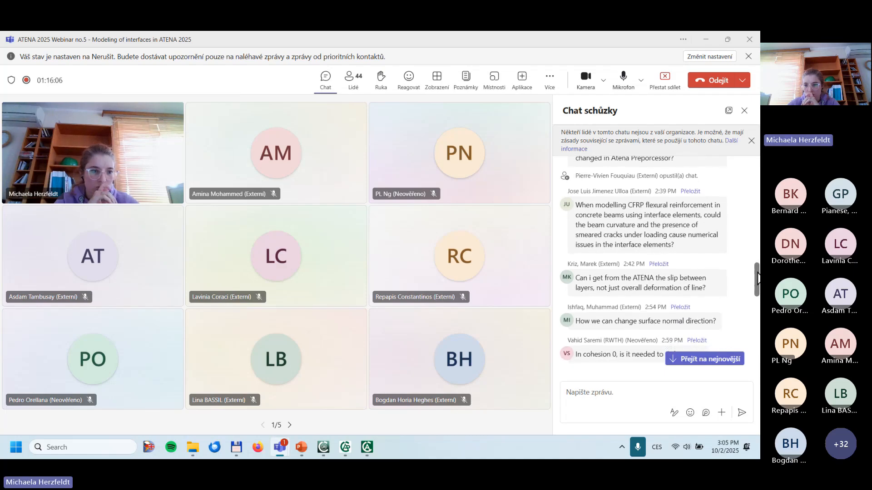
{"action": "left_click_drag", "start_coordinate": [757, 278], "coordinate": [757, 281]}
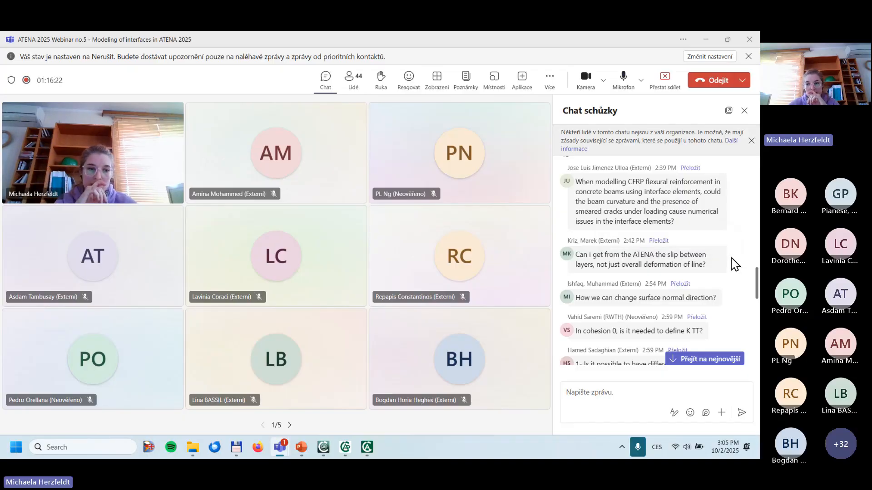
Step: Switch to 3Dinterface_1_Task in ATENA Studio and display the nodal Interface Displacements item Dv(2) as iso areas
{"action": "mouse_move", "coordinate": [367, 448]}
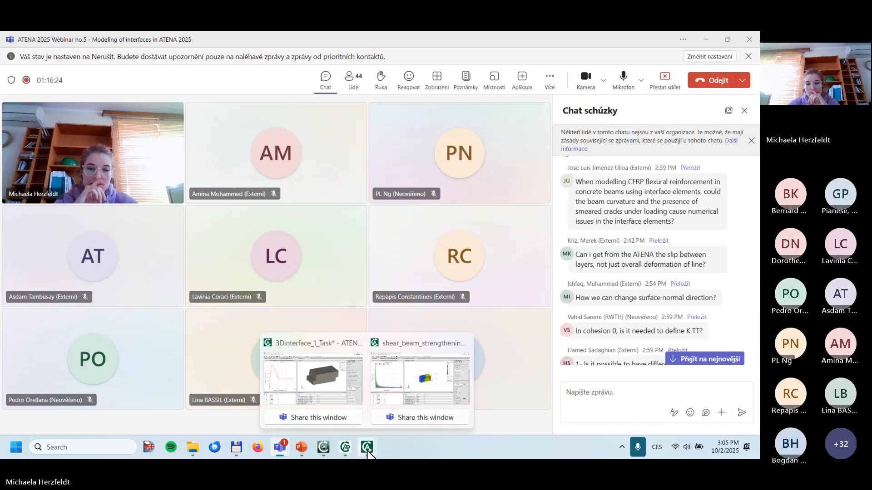
{"action": "left_click", "coordinate": [325, 387]}
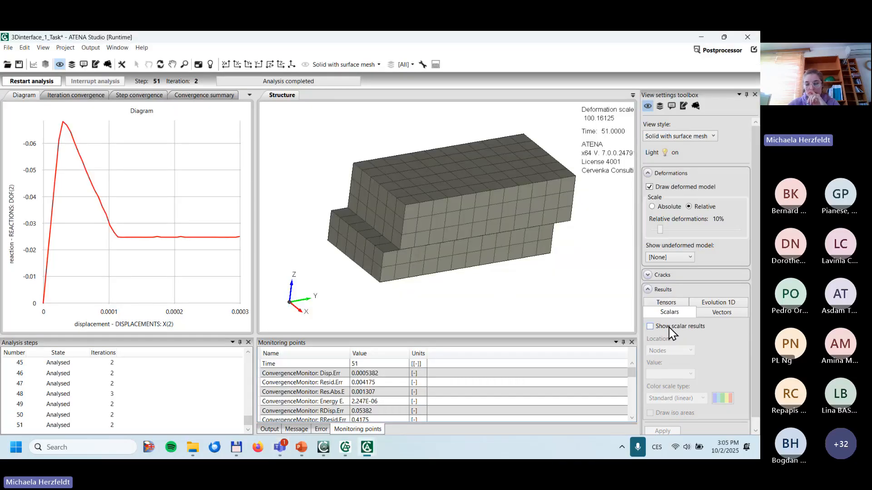
{"action": "left_click", "coordinate": [683, 174]}
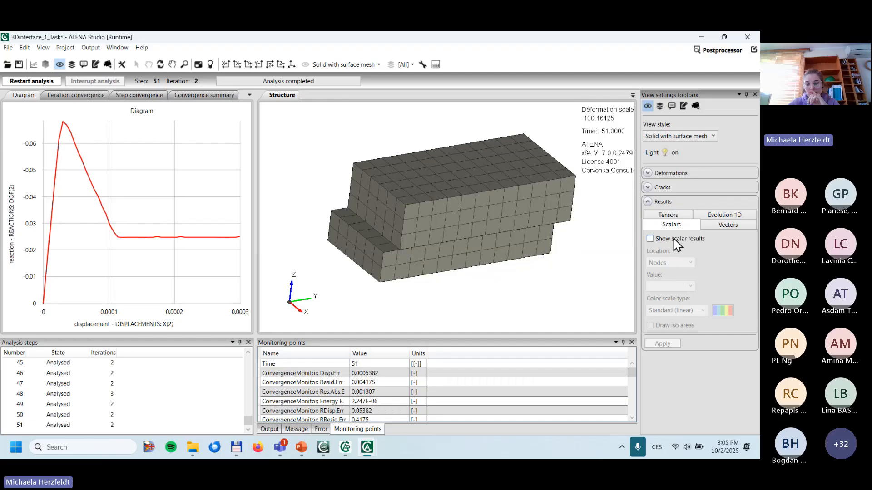
{"action": "left_click", "coordinate": [675, 239]}
{"action": "left_click", "coordinate": [672, 287]}
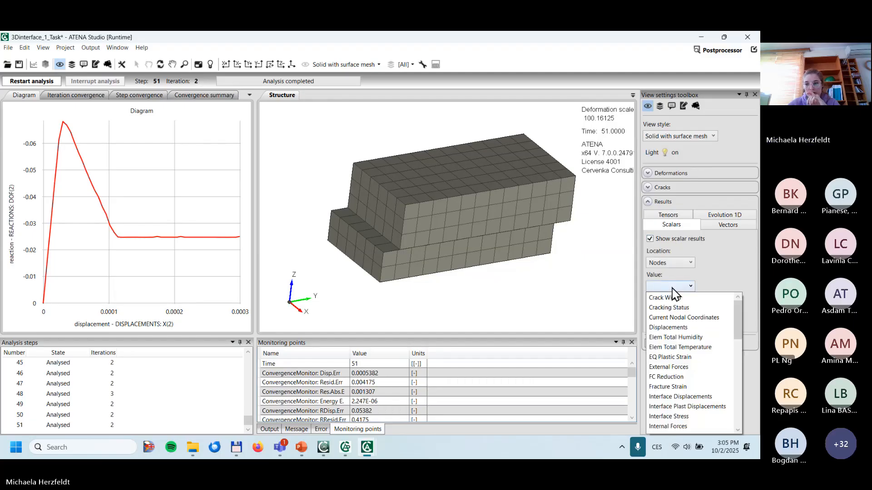
{"action": "left_click", "coordinate": [687, 398]}
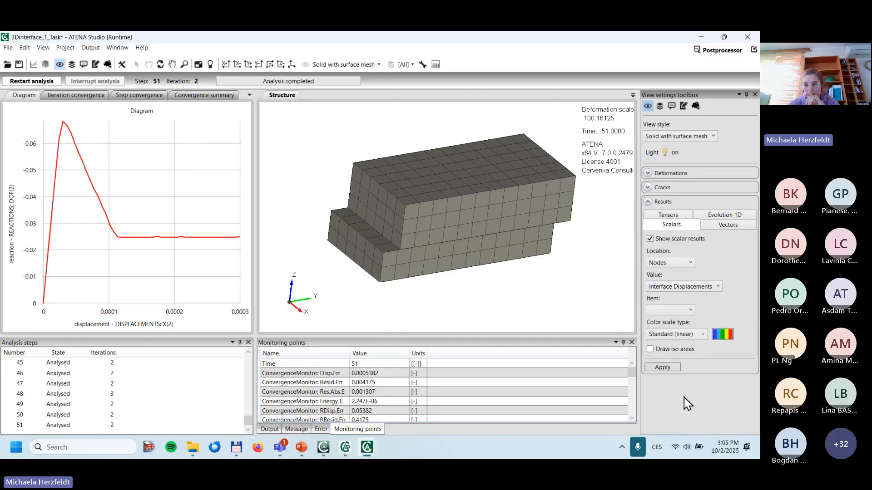
{"action": "left_click", "coordinate": [676, 310]}
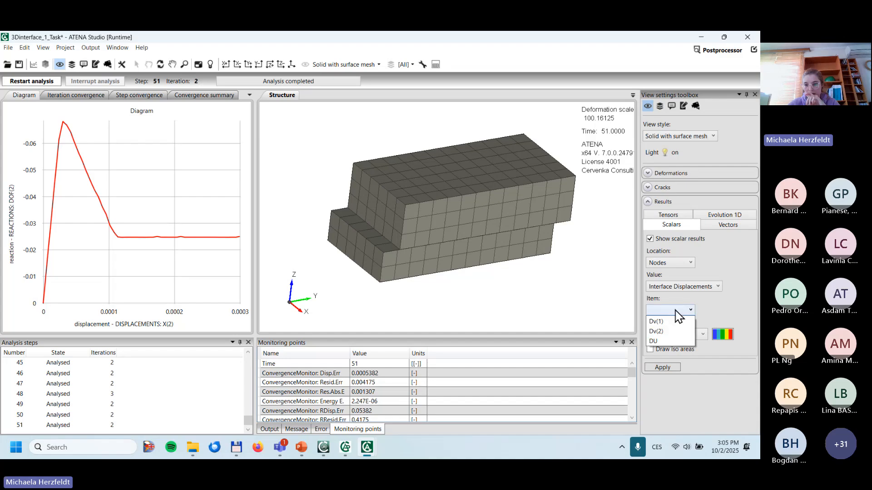
{"action": "left_click", "coordinate": [659, 332]}
{"action": "left_click", "coordinate": [662, 349]}
{"action": "left_click", "coordinate": [662, 367]}
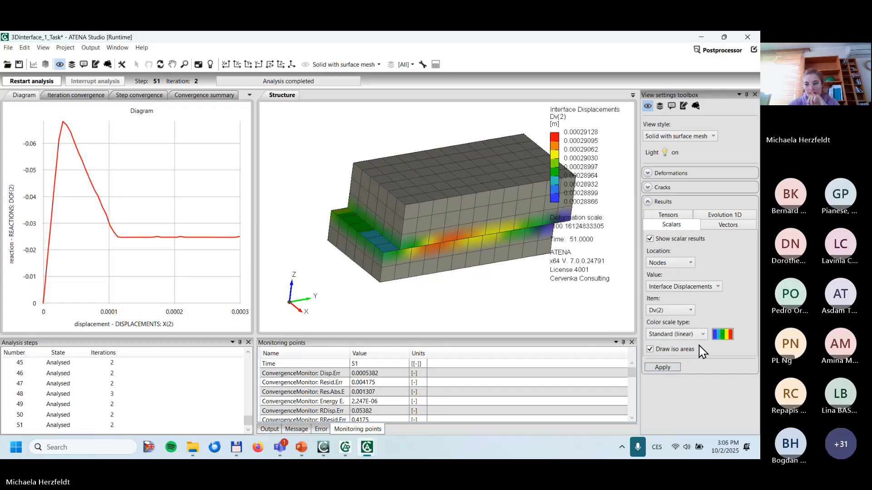
Step: Choose DU as the interface displacement item and minimize the 3Dinterface_1_Task results window
{"action": "left_click", "coordinate": [676, 311]}
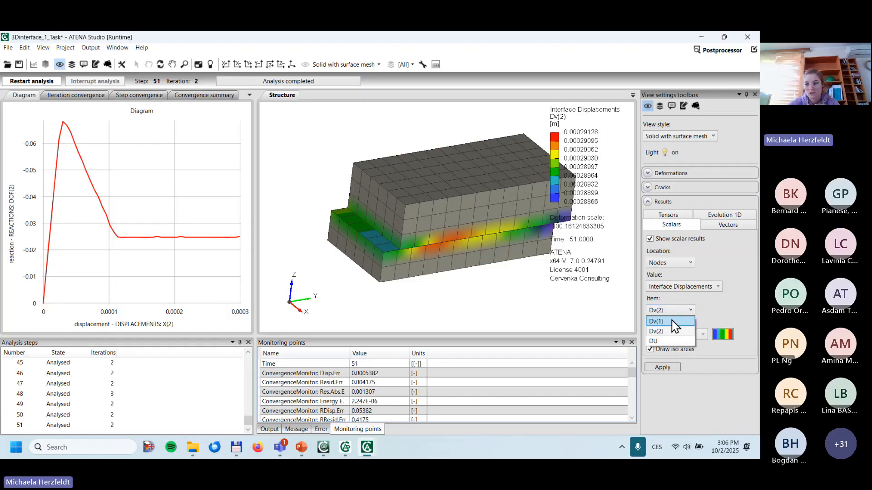
{"action": "left_click", "coordinate": [657, 341]}
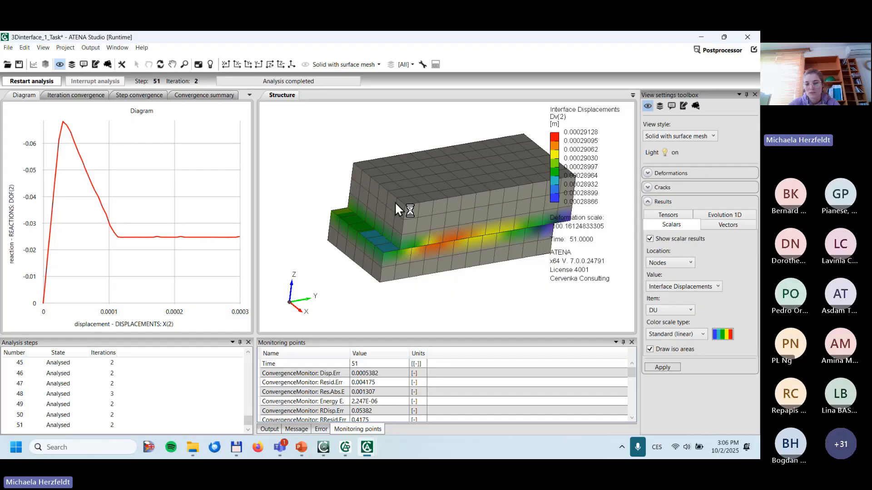
{"action": "left_click", "coordinate": [701, 38]}
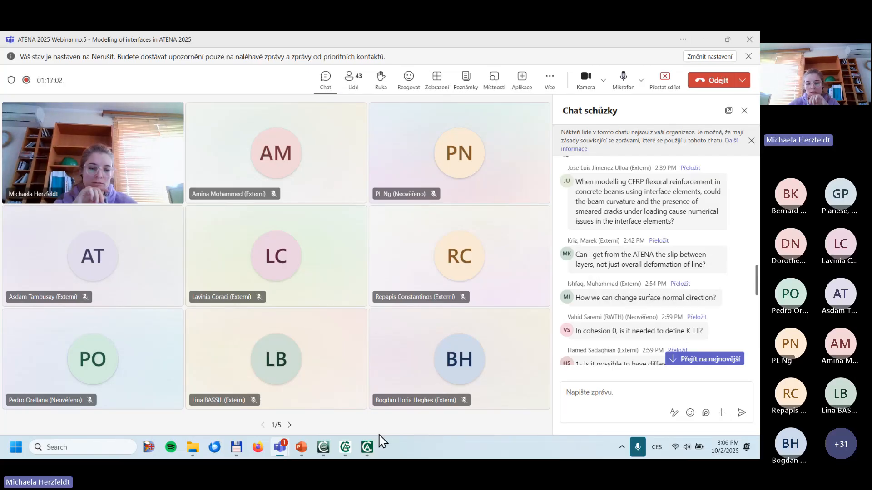
Step: Switch to the 3Dinterface project in ATENA Studio Preprocessor, show the surface normals and hide the boundary condition symbols
{"action": "mouse_move", "coordinate": [329, 452]}
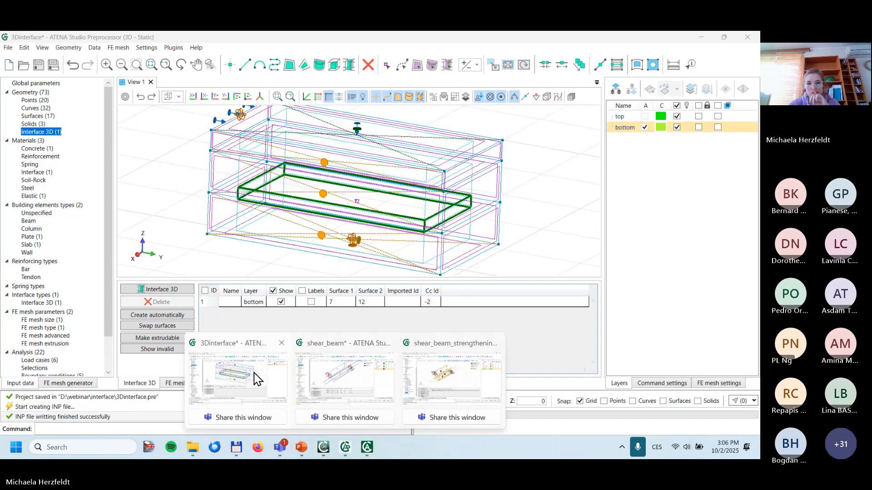
{"action": "left_click", "coordinate": [253, 376]}
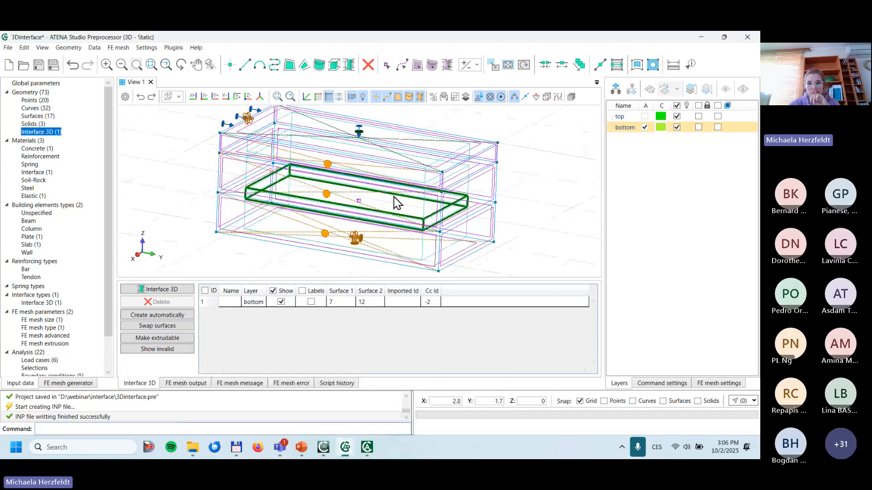
{"action": "scroll", "coordinate": [394, 196], "scroll_direction": "down", "scroll_amount": 1}
{"action": "left_click", "coordinate": [536, 97]}
{"action": "scroll", "coordinate": [362, 146], "scroll_direction": "up", "scroll_amount": 5}
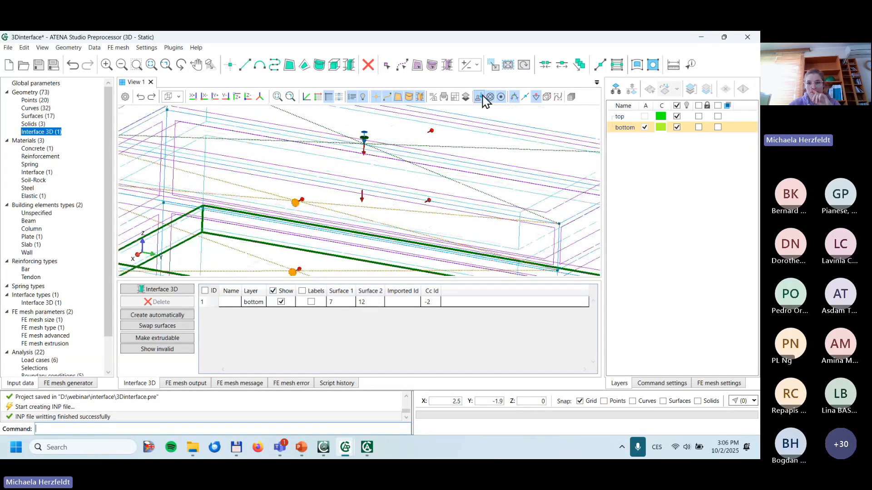
{"action": "left_click", "coordinate": [481, 96]}
{"action": "middle_click_drag", "start_coordinate": [363, 159], "coordinate": [362, 150]}
{"action": "scroll", "coordinate": [362, 175], "scroll_direction": "down", "scroll_amount": 4}
{"action": "scroll", "coordinate": [364, 179], "scroll_direction": "down", "scroll_amount": 2}
{"action": "middle_click_drag", "start_coordinate": [403, 195], "coordinate": [380, 122]}
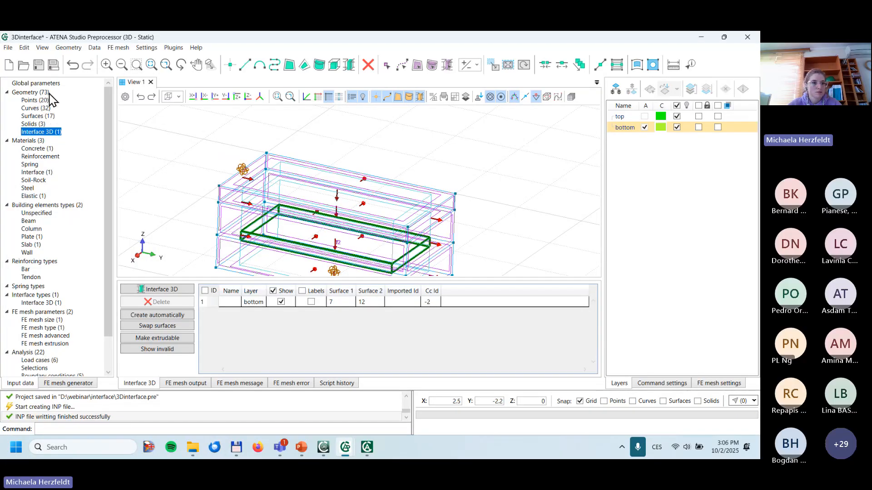
Step: List the project's surfaces and turn on the labels of all surfaces
{"action": "left_click", "coordinate": [33, 117]}
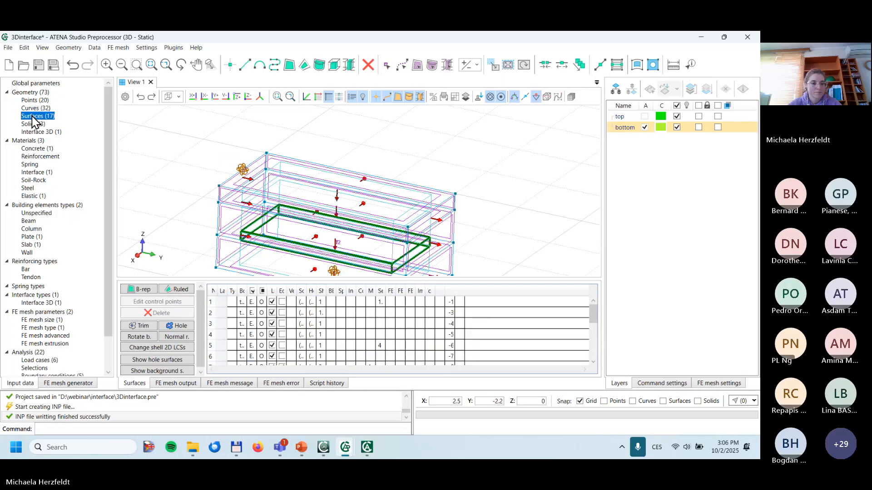
{"action": "left_click", "coordinate": [363, 292]}
{"action": "left_click", "coordinate": [363, 291]}
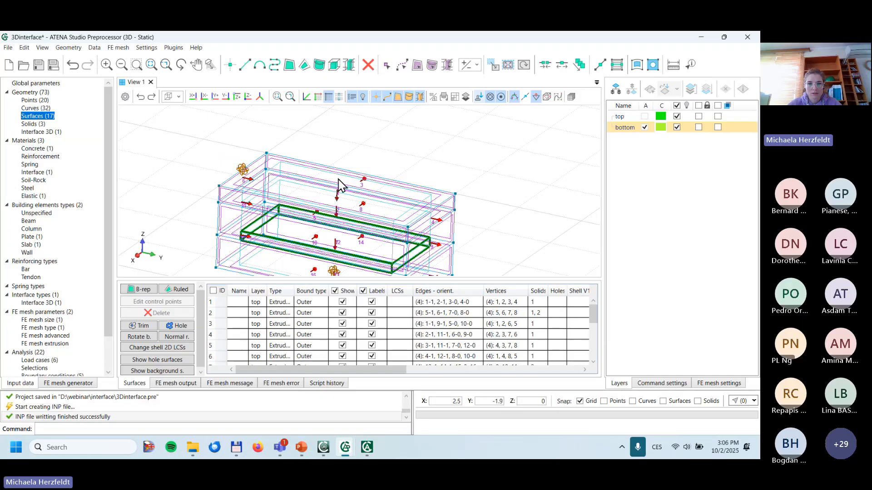
Step: Reverse the normal direction of surface 1, the uppermost face of the model
{"action": "scroll", "coordinate": [338, 200], "scroll_direction": "up", "scroll_amount": 4}
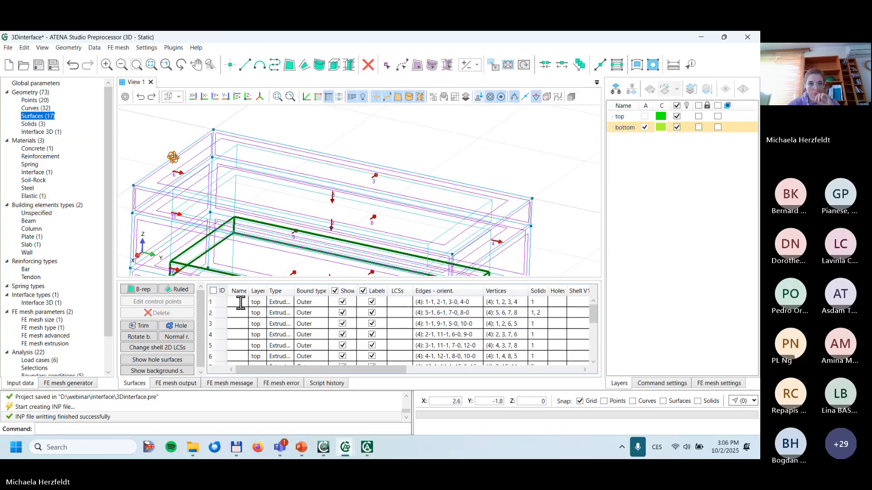
{"action": "left_click", "coordinate": [267, 304]}
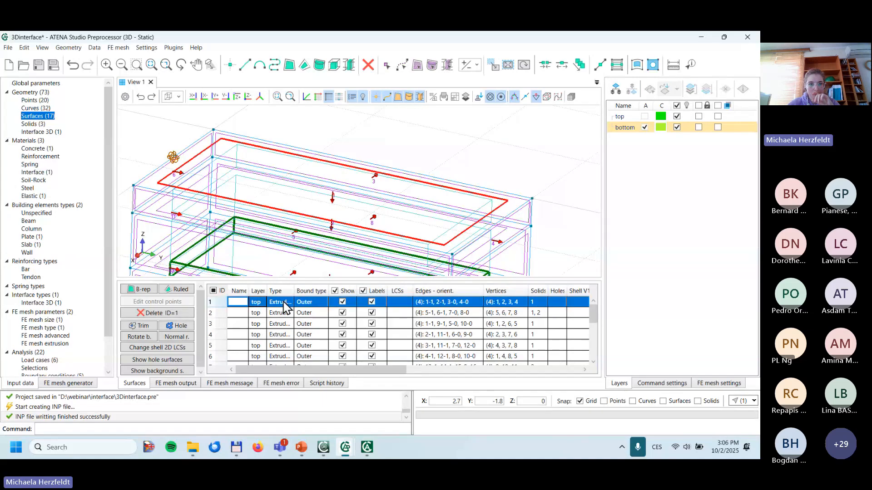
{"action": "left_click", "coordinate": [180, 338]}
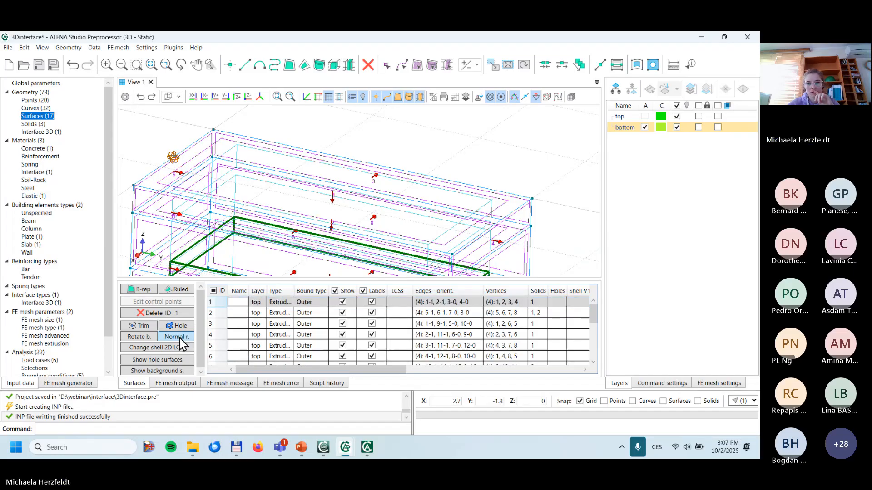
{"action": "left_click", "coordinate": [179, 338]}
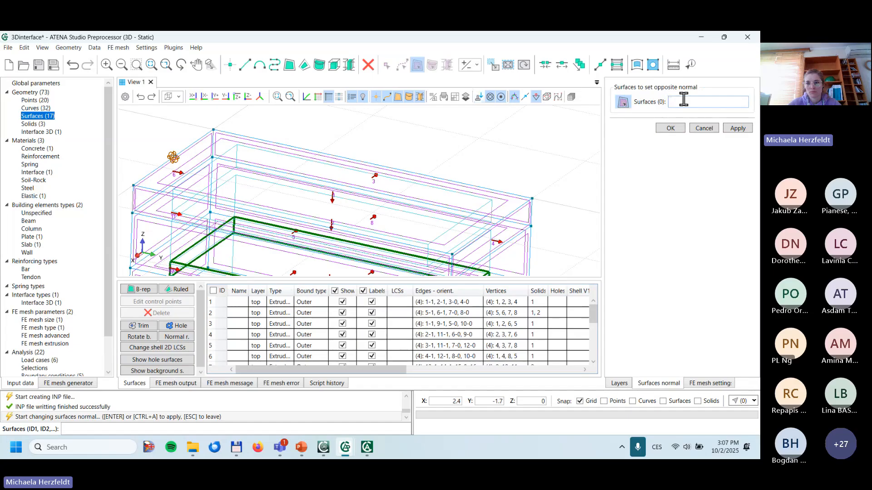
{"action": "left_click", "coordinate": [345, 196]}
{"action": "left_click", "coordinate": [670, 128]}
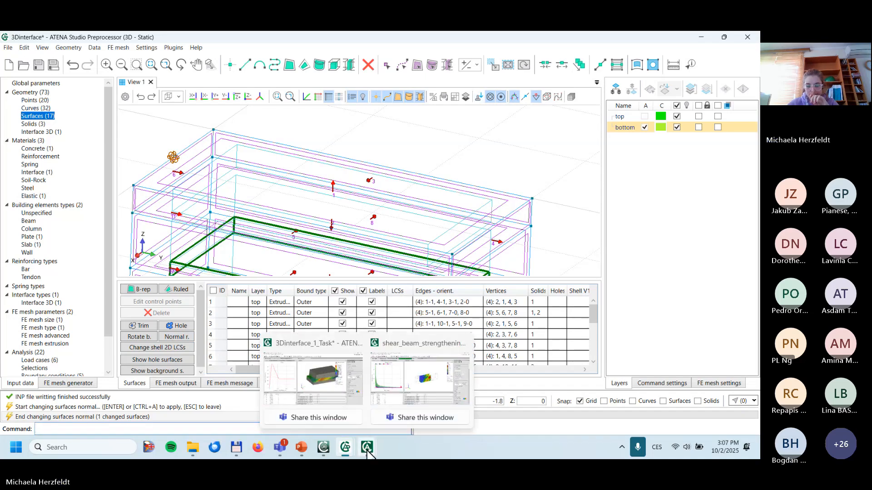
Step: Switch to the shear_beam_strengthening_B_fabric_2Dcomposite_1_Task window in ATENA Studio and interrupt its running analysis as soon as possible
{"action": "mouse_move", "coordinate": [327, 450]}
{"action": "mouse_move", "coordinate": [367, 450]}
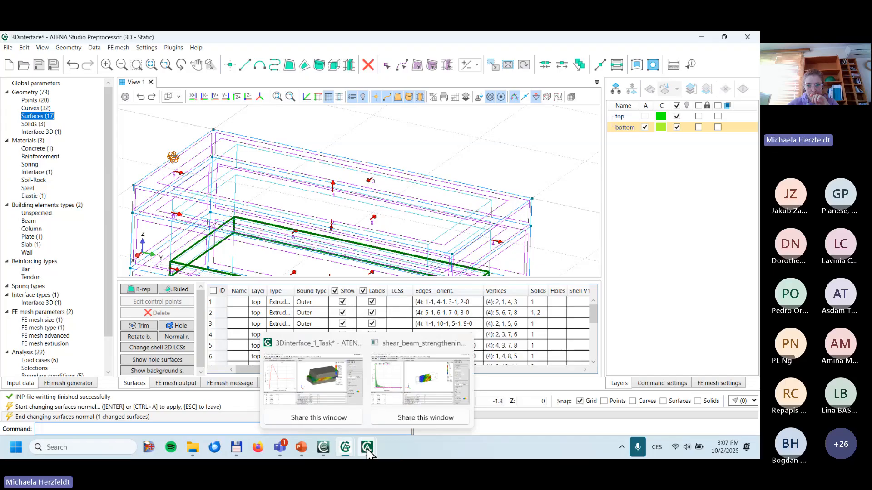
{"action": "left_click", "coordinate": [414, 382]}
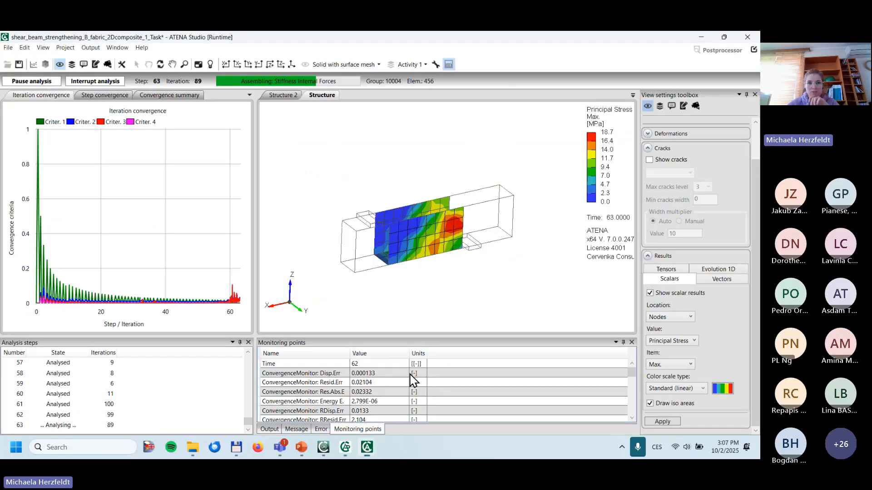
{"action": "left_click", "coordinate": [95, 81]}
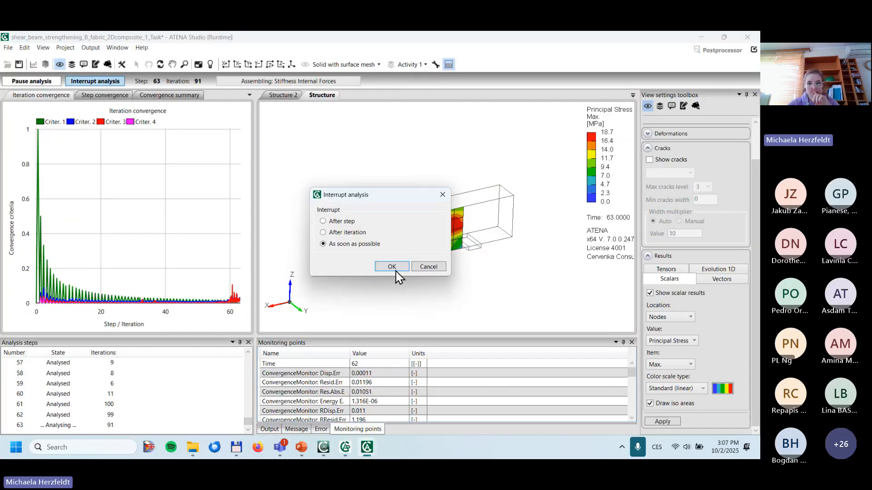
{"action": "left_click", "coordinate": [392, 267]}
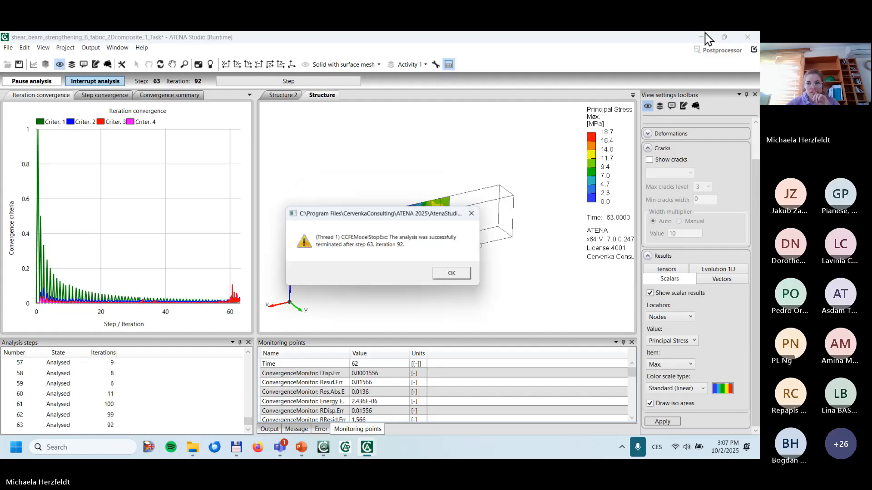
{"action": "left_click", "coordinate": [455, 275]}
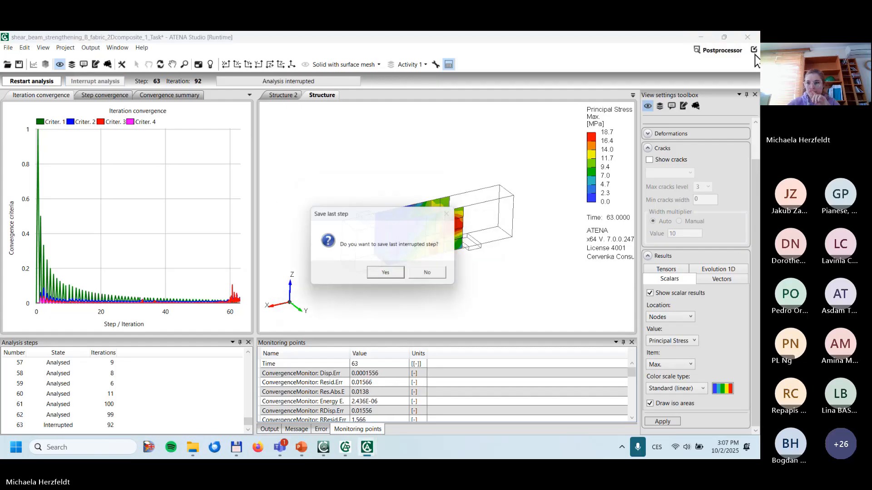
Step: Decline saving the last interrupted step and close the shear beam task window, saving the current project
{"action": "left_click", "coordinate": [423, 272]}
{"action": "left_click", "coordinate": [747, 37]}
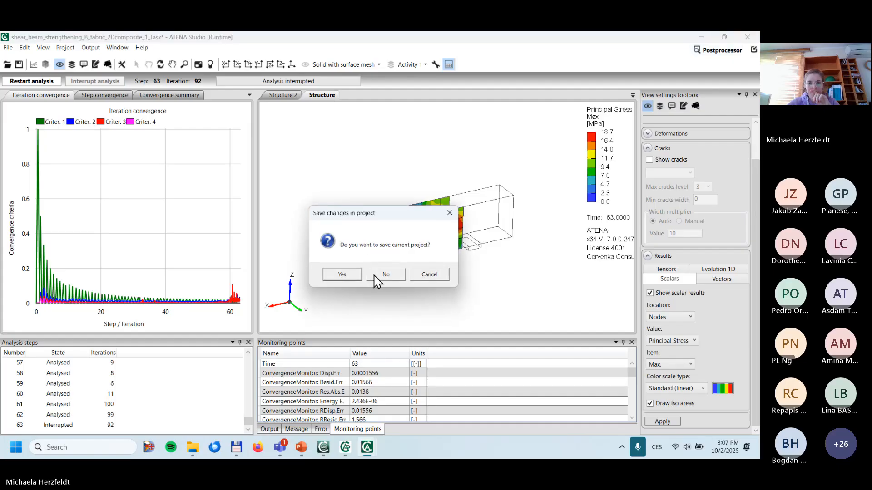
{"action": "left_click", "coordinate": [350, 274]}
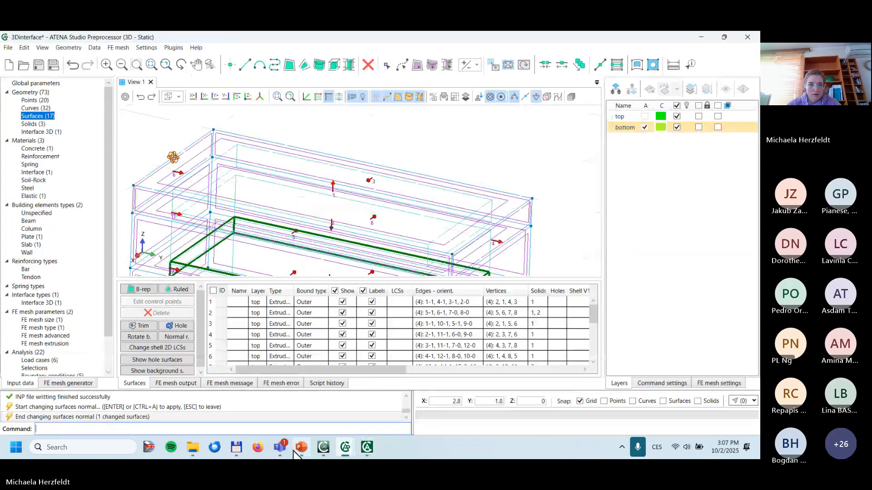
Step: Switch to the Teams webinar meeting and read the chat questions on K TT with zero cohesion, interface material properties, anisotropy and curved surfaces
{"action": "mouse_move", "coordinate": [280, 448]}
{"action": "left_click", "coordinate": [317, 381]}
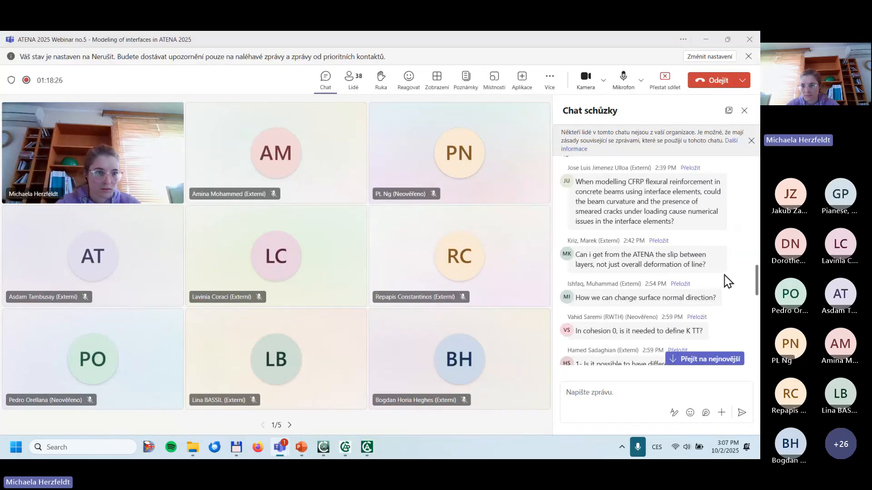
{"action": "scroll", "coordinate": [755, 291], "scroll_direction": "down", "scroll_amount": 2}
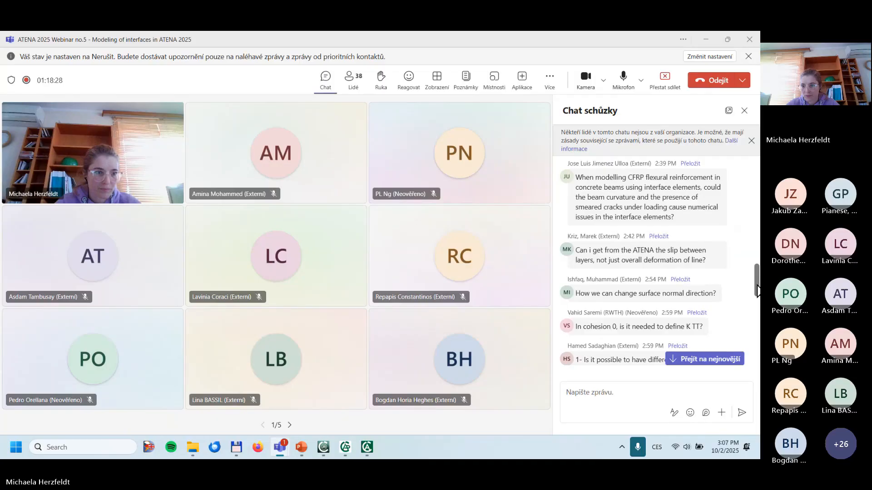
{"action": "scroll", "coordinate": [755, 298], "scroll_direction": "down", "scroll_amount": 1}
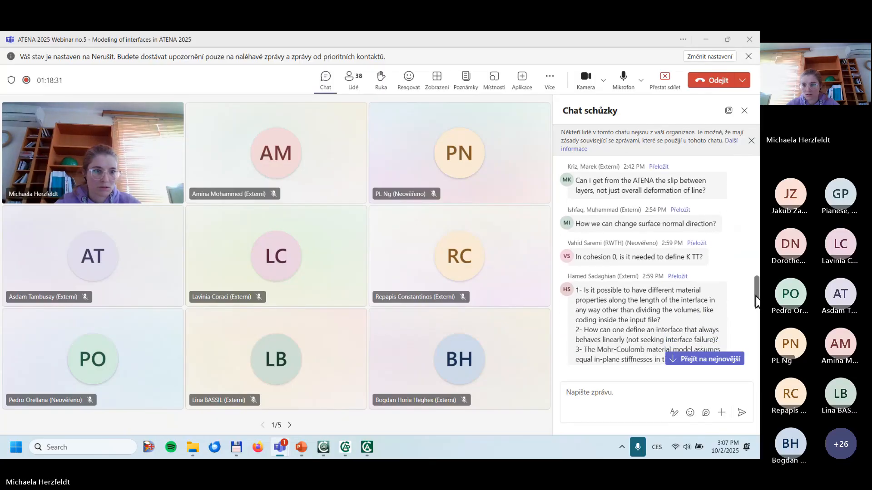
{"action": "scroll", "coordinate": [755, 305], "scroll_direction": "down", "scroll_amount": 3}
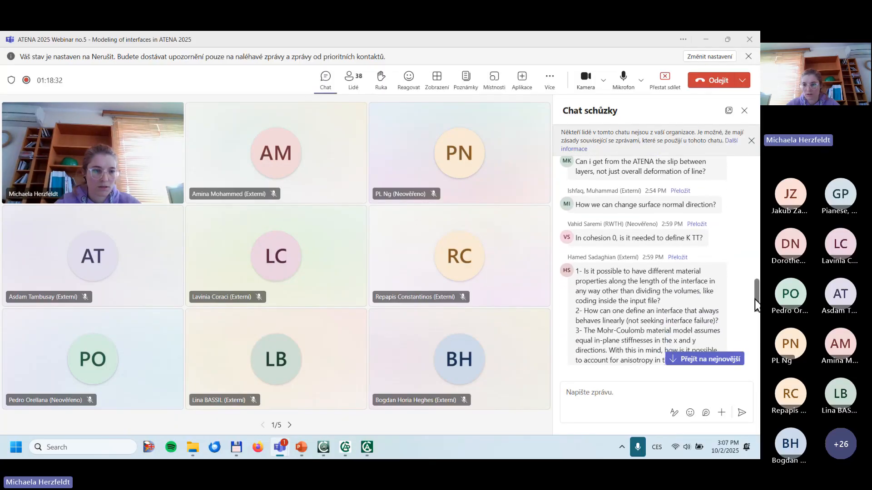
{"action": "scroll", "coordinate": [755, 306], "scroll_direction": "down", "scroll_amount": 1}
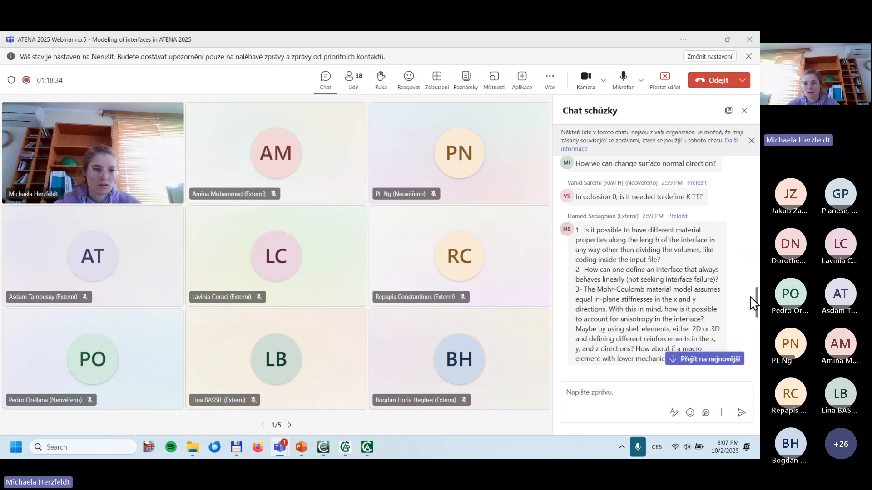
{"action": "mouse_move", "coordinate": [694, 196]}
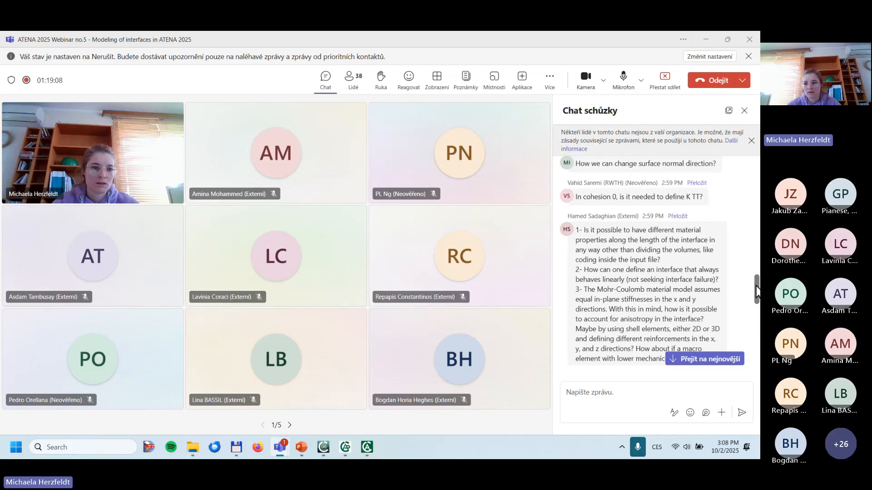
{"action": "left_click_drag", "start_coordinate": [756, 285], "coordinate": [754, 295]}
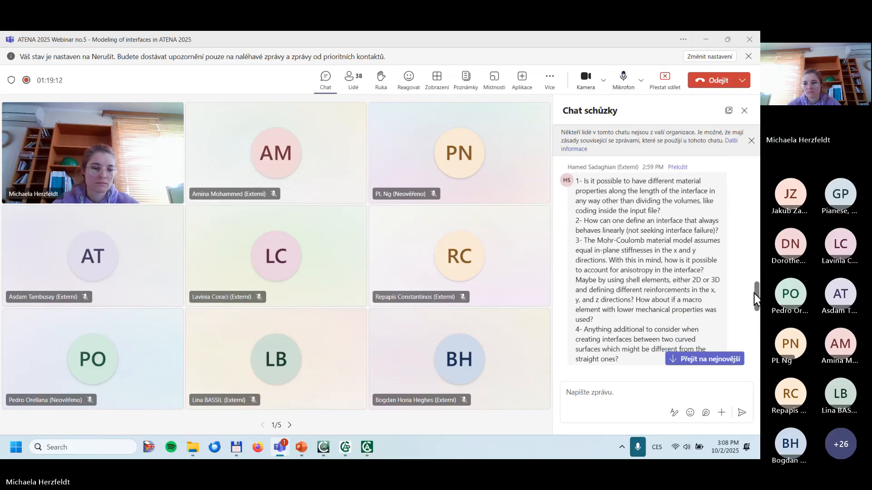